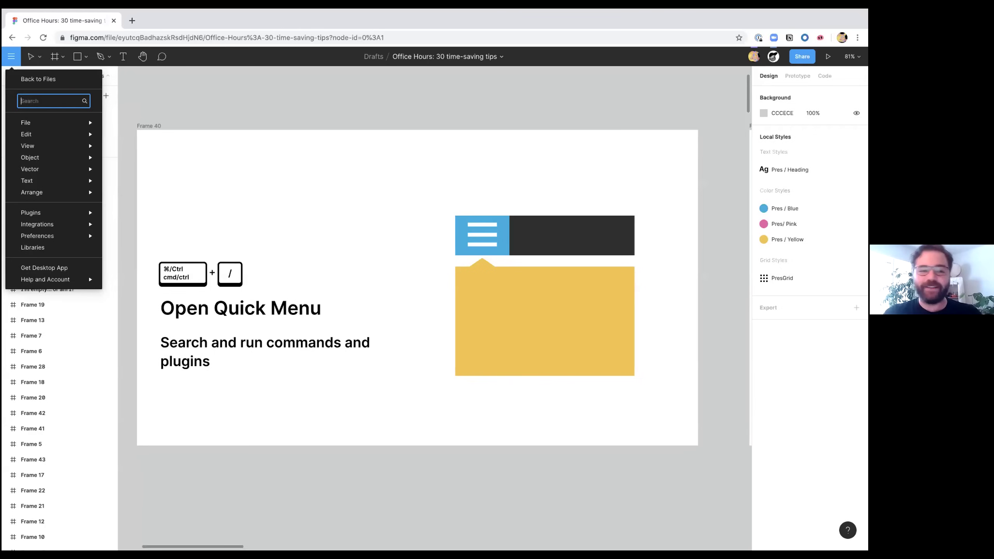
Step: Dismiss the quick menu and alternate between the Layers and Assets panels, ending on Assets
left_click(427, 234)
key("n")
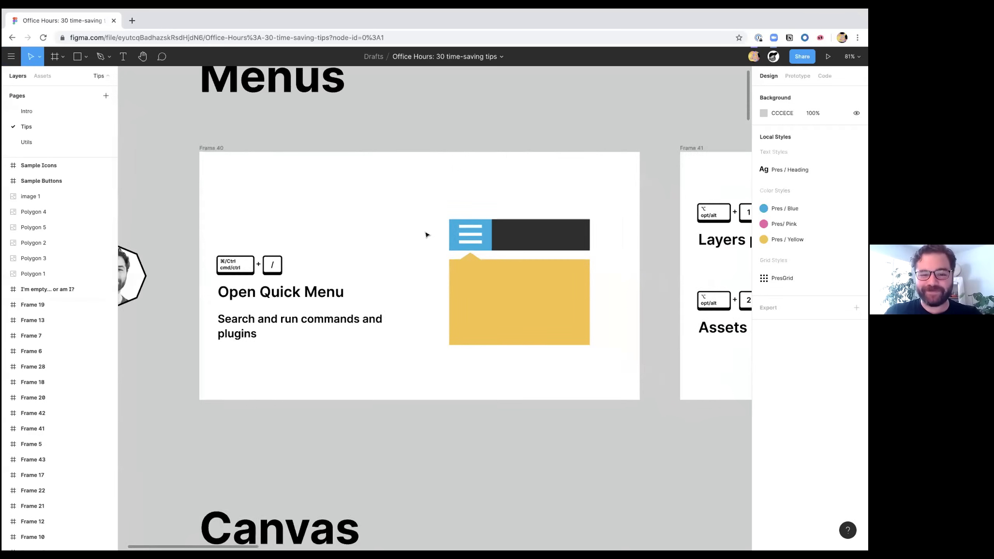
scroll(423, 222, "up", 5)
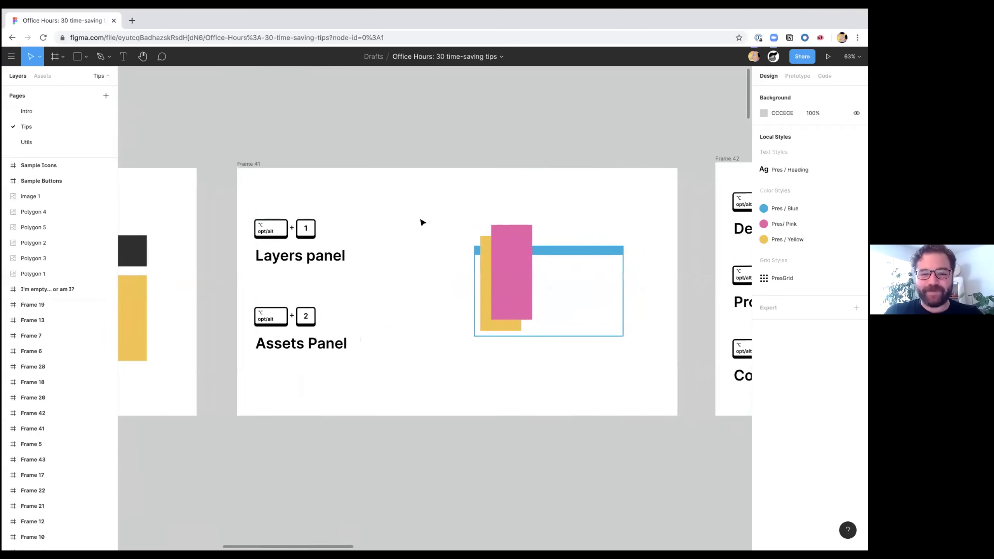
scroll(423, 223, "up", 2)
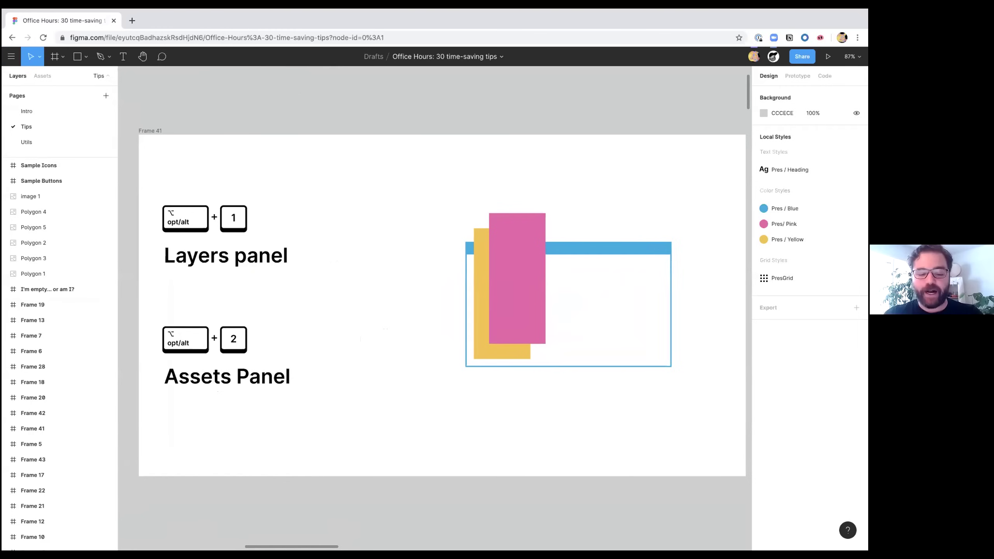
key("alt+2")
key("alt+1")
key("alt+2")
key("alt+1")
key("alt+2")
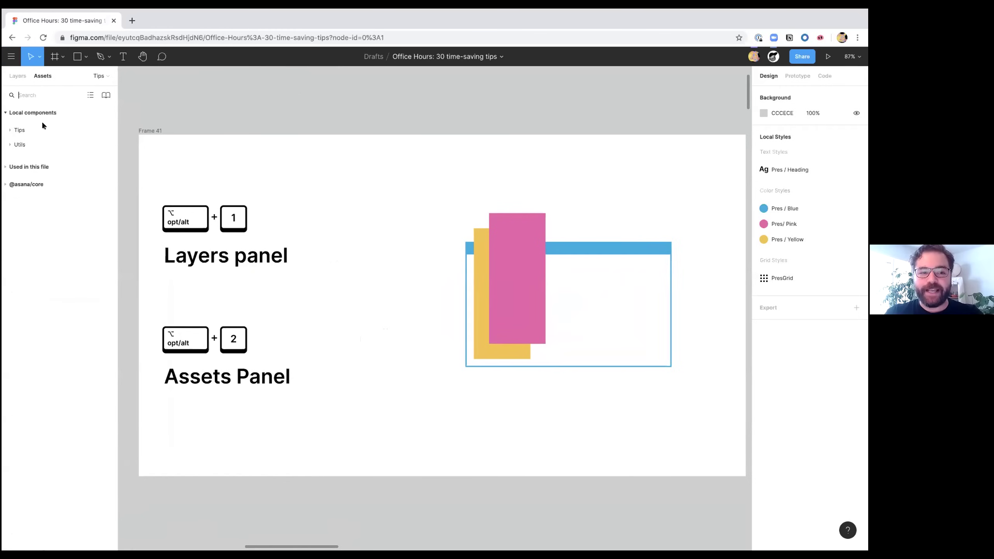
key("alt+1")
key("alt+2")
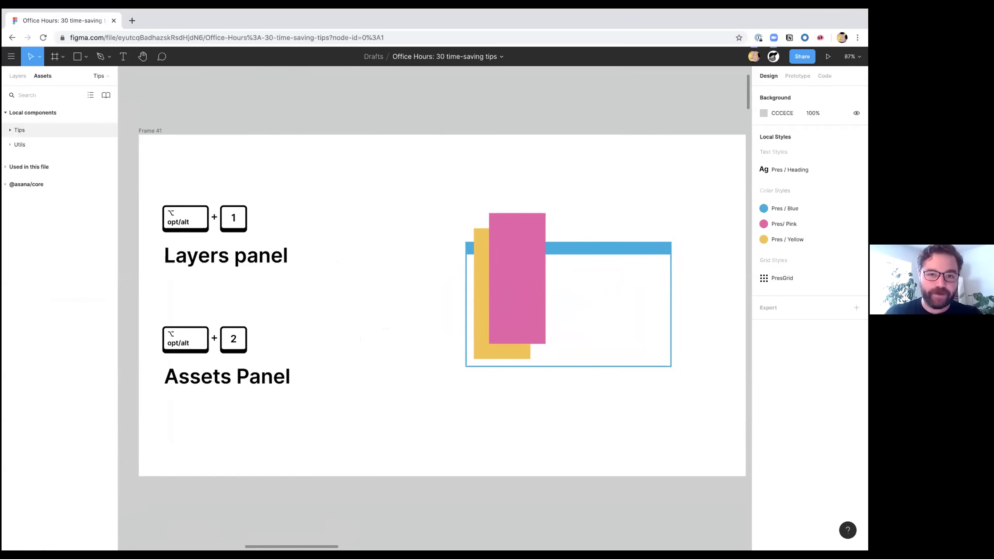
Step: Search the assets for "butt", and clear the search
left_click(42, 94)
type("but")
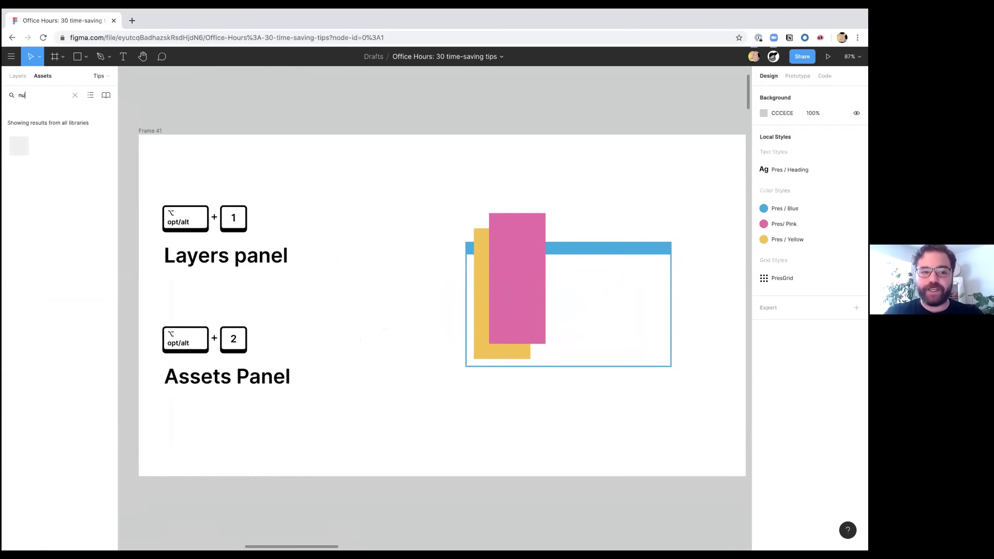
type("t")
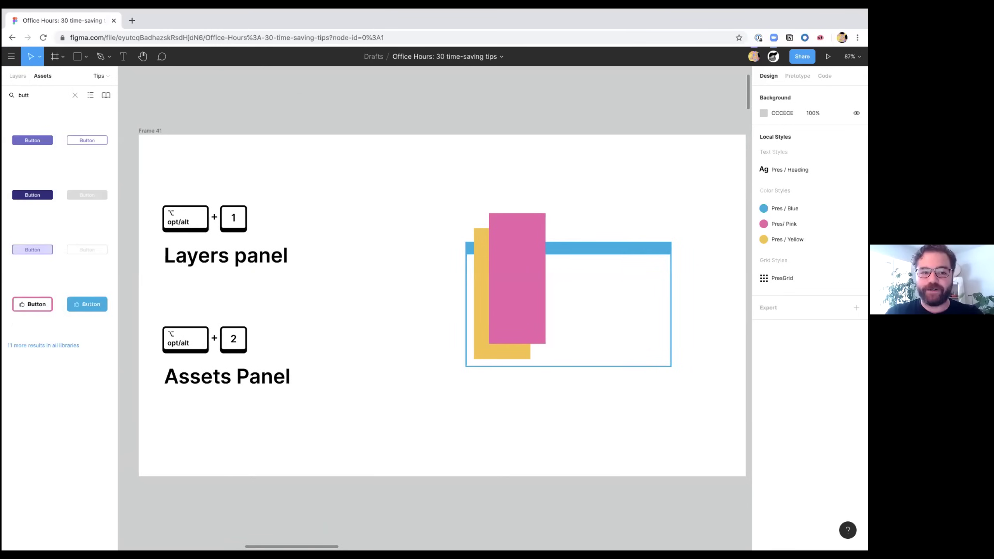
key("BackSpace")
key("BackSpace")
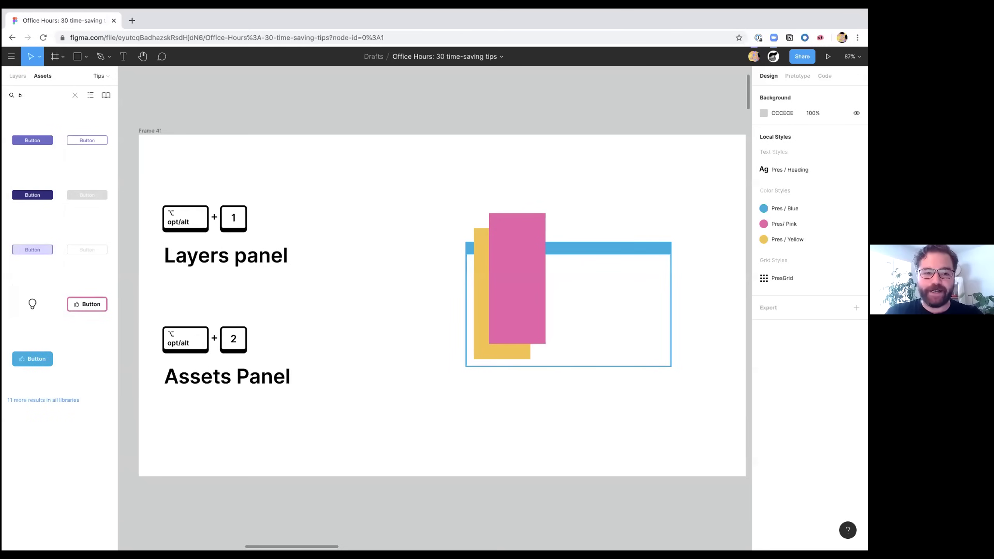
Step: Change the shortcut key label above "Code Panel" in Frame 42 to 0, and deselect everything
scroll(307, 243, "right", 3)
scroll(307, 243, "right", 15)
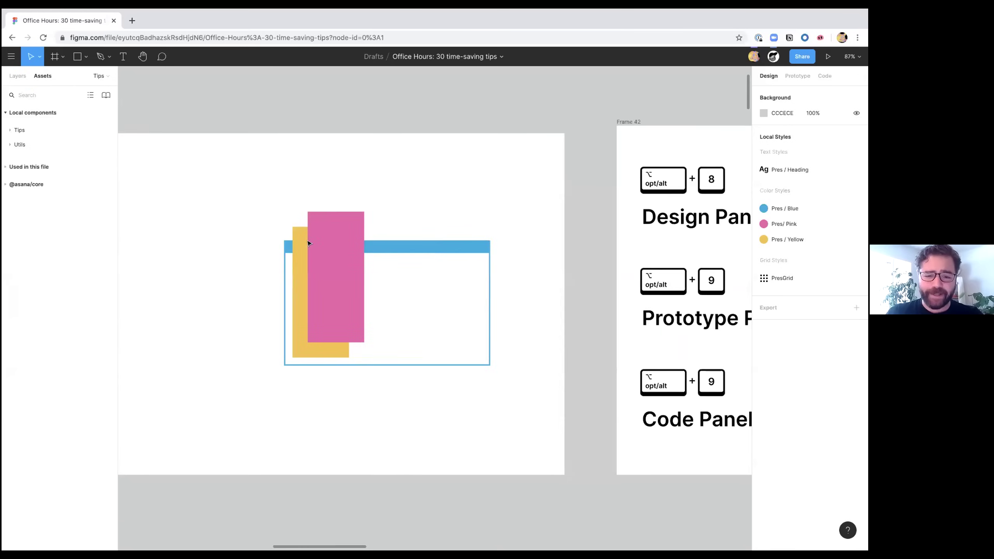
scroll(307, 243, "right", 2)
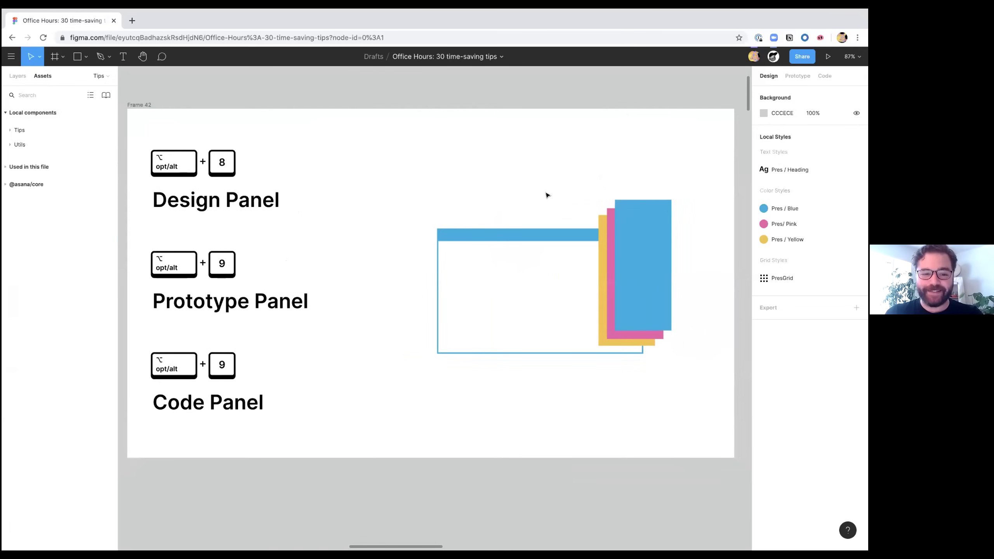
double_click(222, 374)
double_click(221, 374)
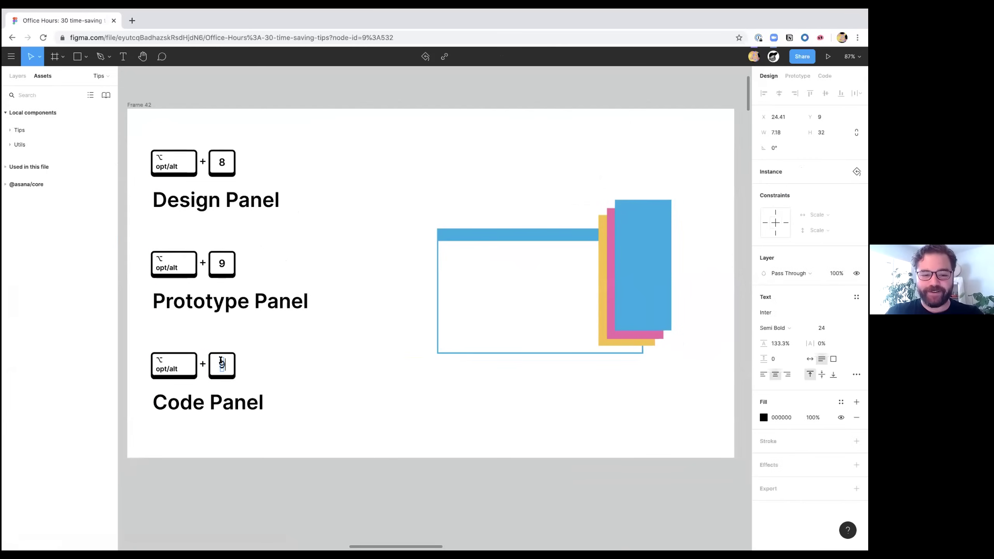
type("0")
left_click(322, 406)
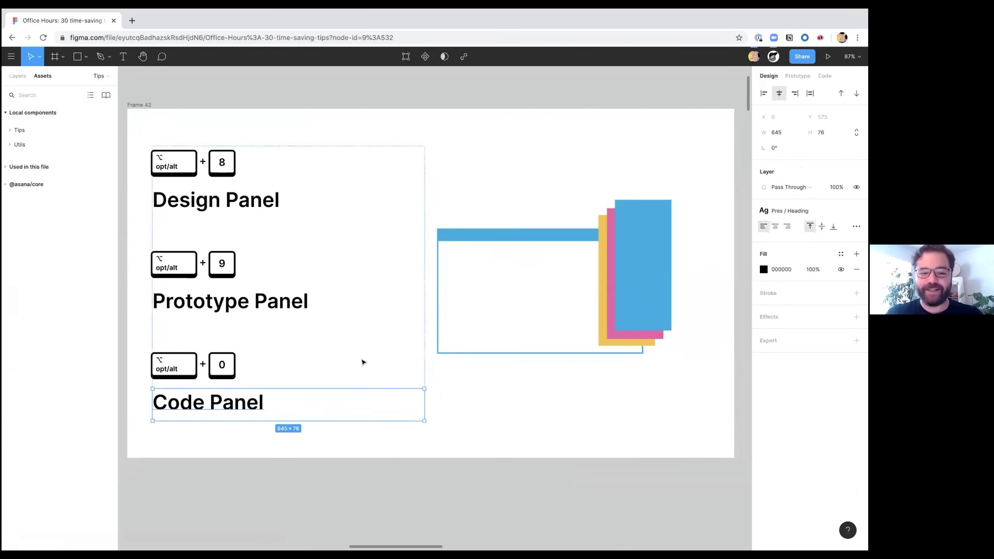
left_click(468, 435)
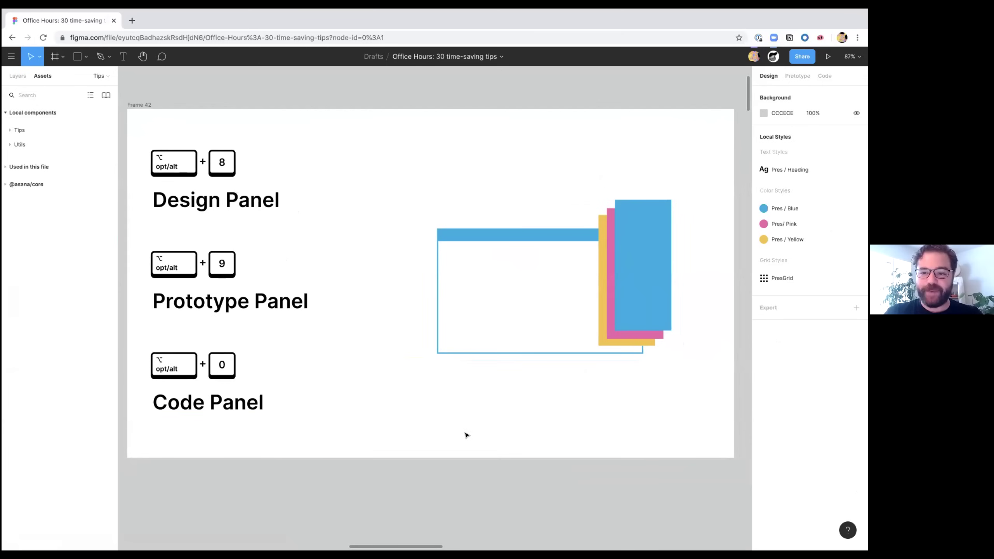
Step: Cycle through the Prototype, Code and Design panels, ending on the Code panel
key("alt+9")
key("alt+0")
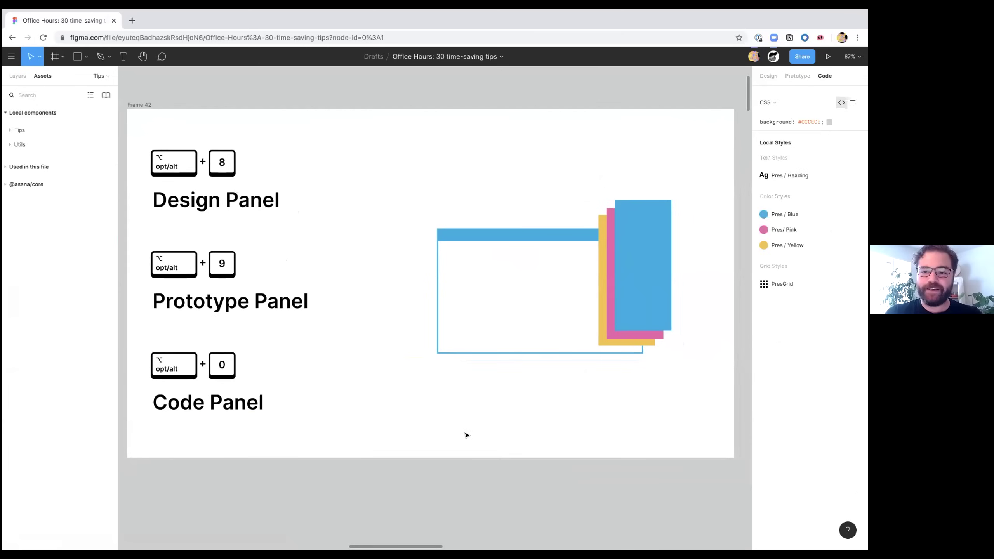
key("alt+8")
key("alt+0")
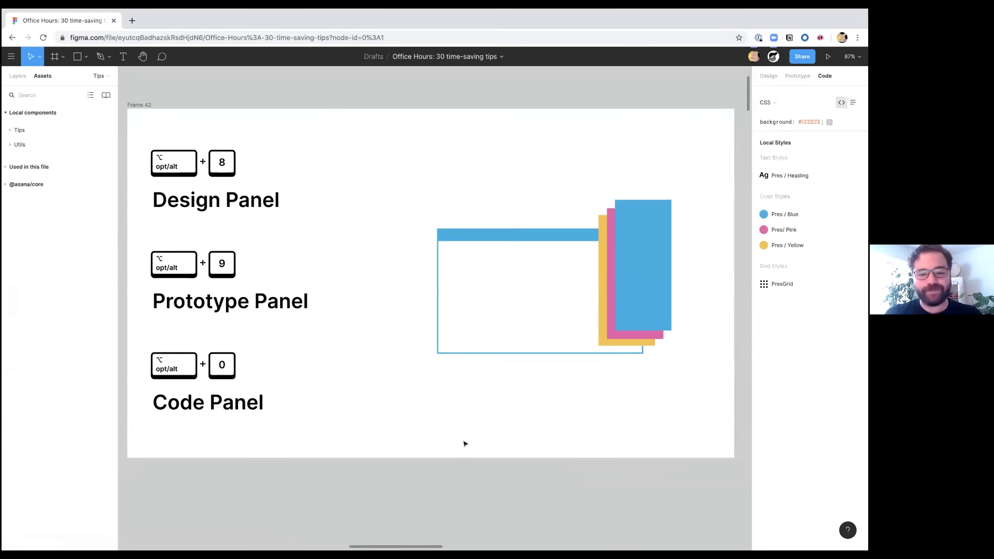
Step: Examine the browser tab switching tip in Frame 37, and return to the panel shortcuts in Frame 42
scroll(299, 406, "down", 5, "ctrl")
scroll(299, 409, "right", 5)
scroll(299, 408, "right", 2)
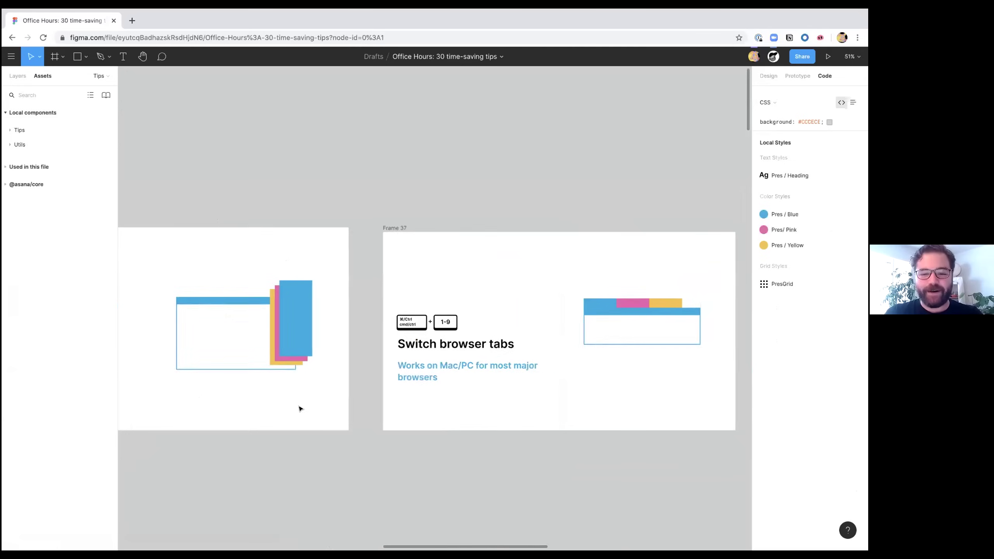
scroll(299, 408, "up", 3, "ctrl")
scroll(300, 409, "down", 3, "ctrl")
scroll(300, 408, "left", 5)
scroll(299, 409, "left", 5)
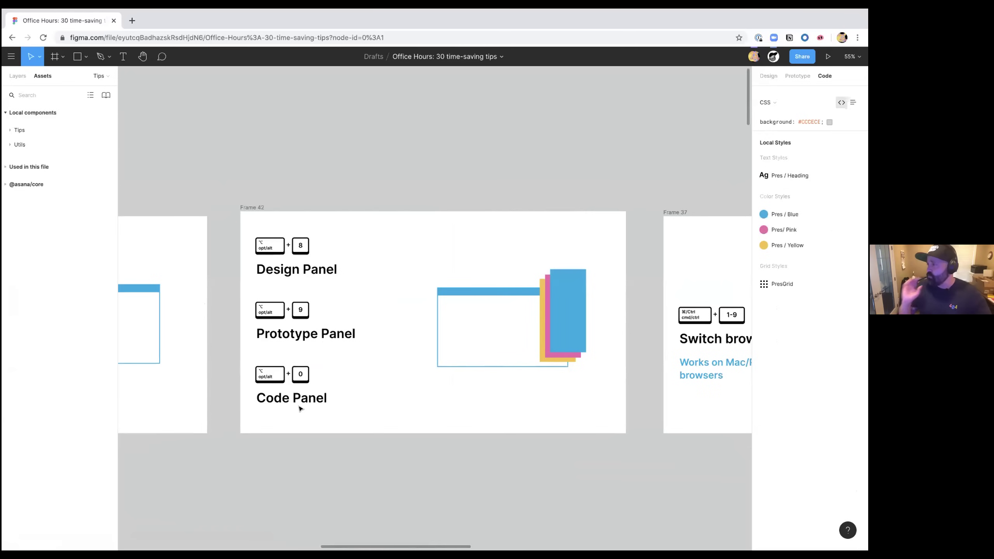
scroll(333, 371, "up", 3, "ctrl")
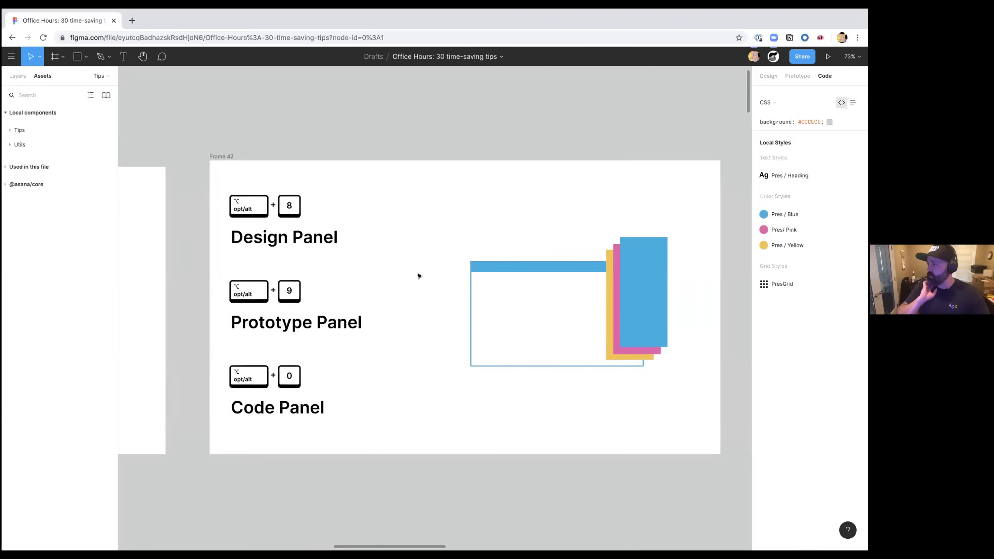
Step: Copy the file's share link with "can view" access for anyone with the link, and close the sharing dialog
left_click(224, 38)
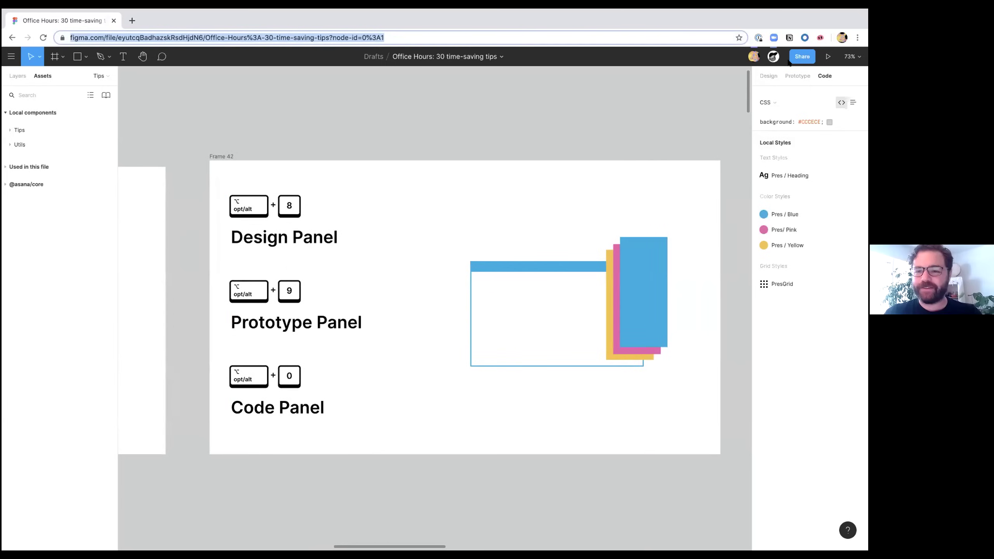
left_click(802, 57)
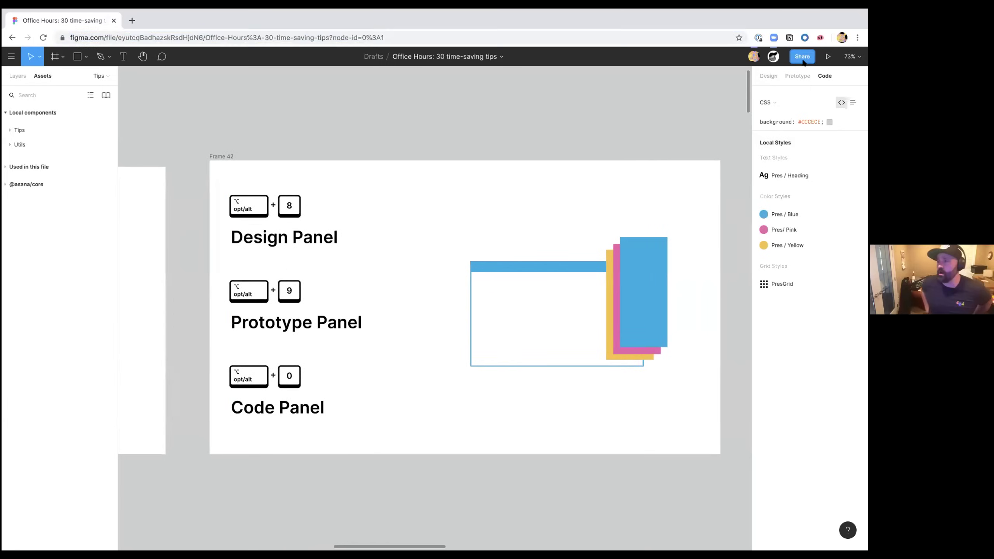
left_click(522, 180)
left_click(523, 181)
left_click(344, 249)
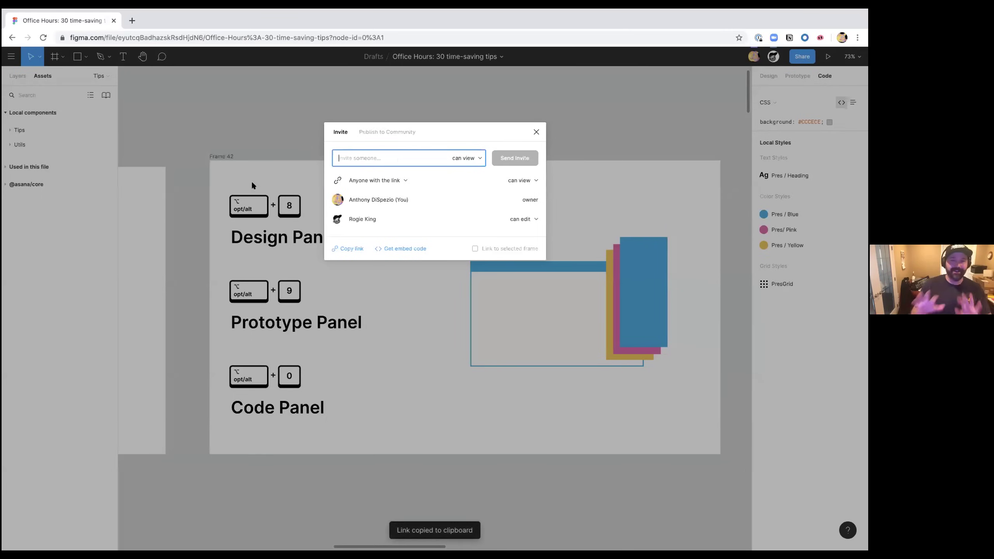
left_click(241, 134)
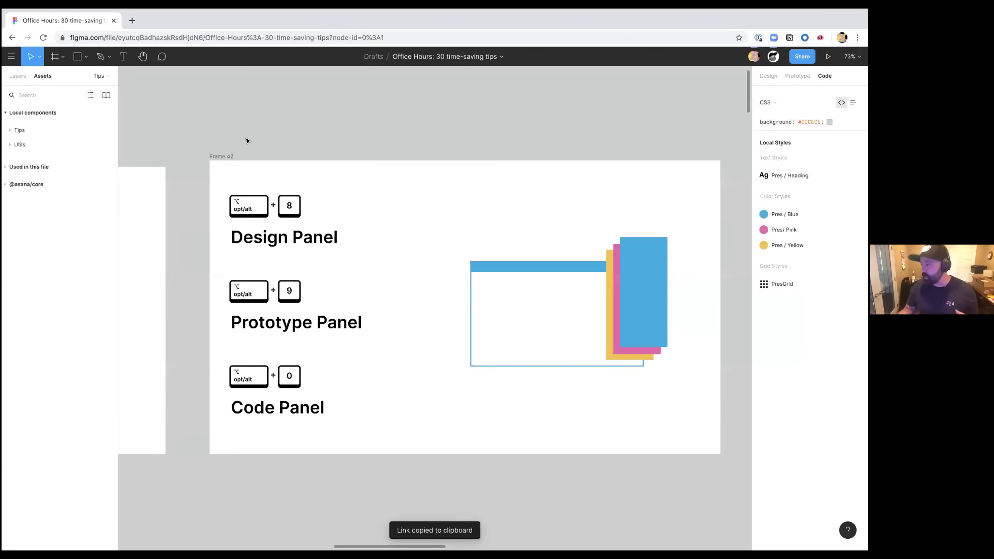
Step: Move the file from Drafts to the owner's personal project, and review its sharing access
mouse_move(484, 36)
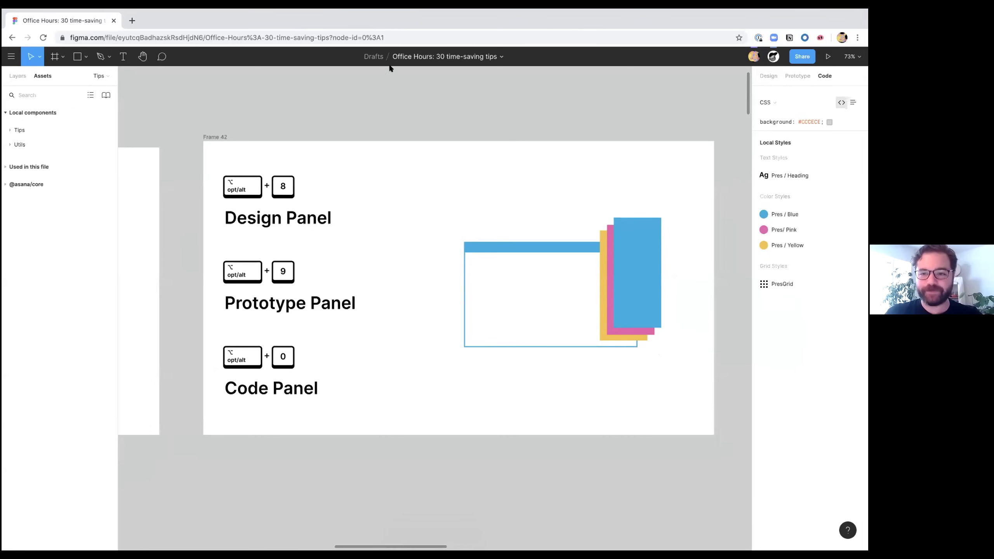
left_click(373, 56)
left_click(405, 280)
left_click(485, 395)
scroll(433, 108, "down", 1)
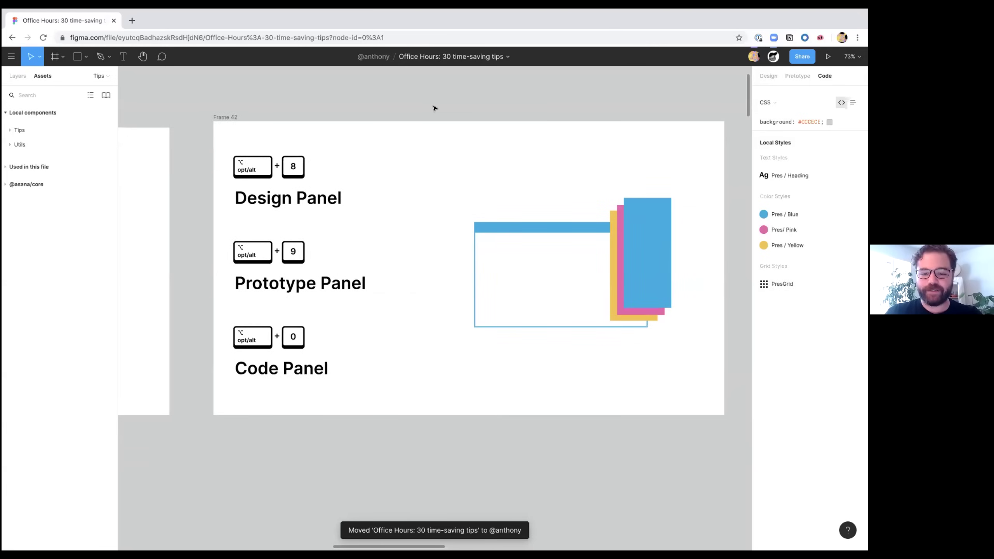
left_click(803, 57)
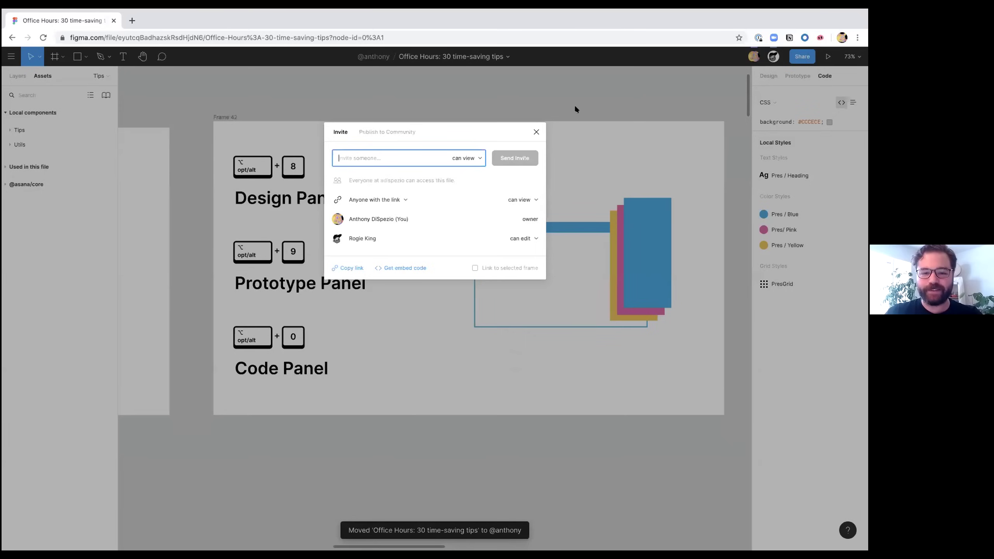
left_click(576, 105)
Step: Open the project's file overview in two new browser tabs while staying in the tips file
scroll(578, 111, "right", 3)
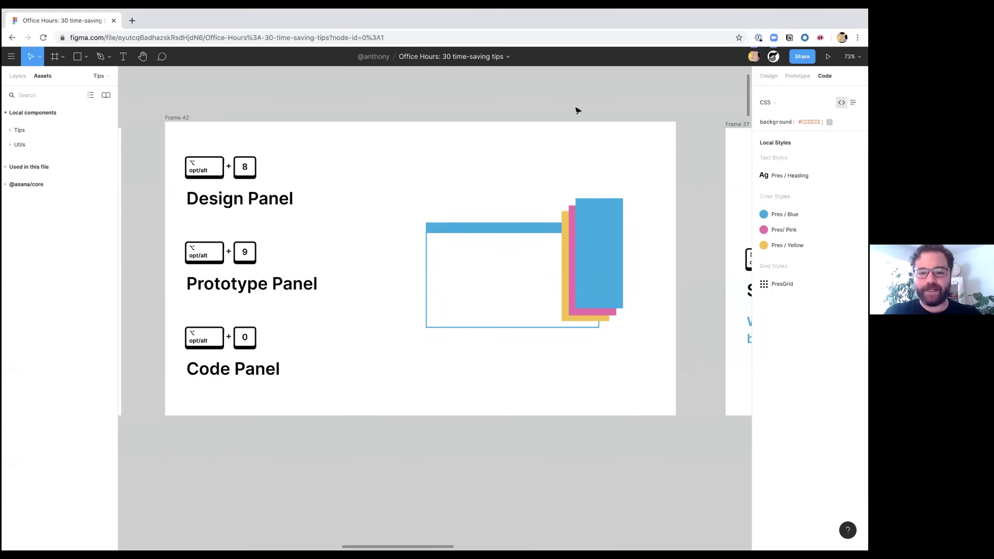
scroll(578, 111, "right", 10)
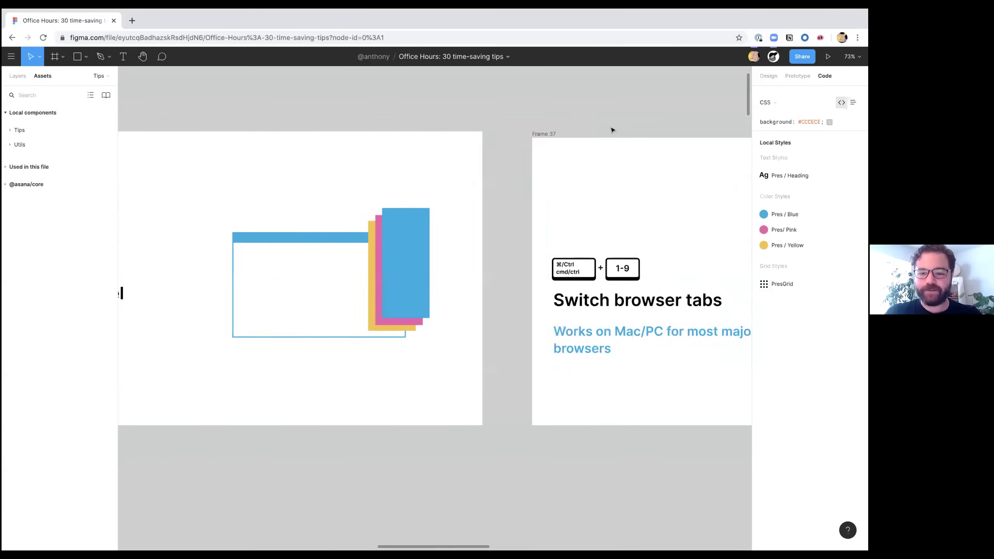
scroll(613, 129, "right", 10)
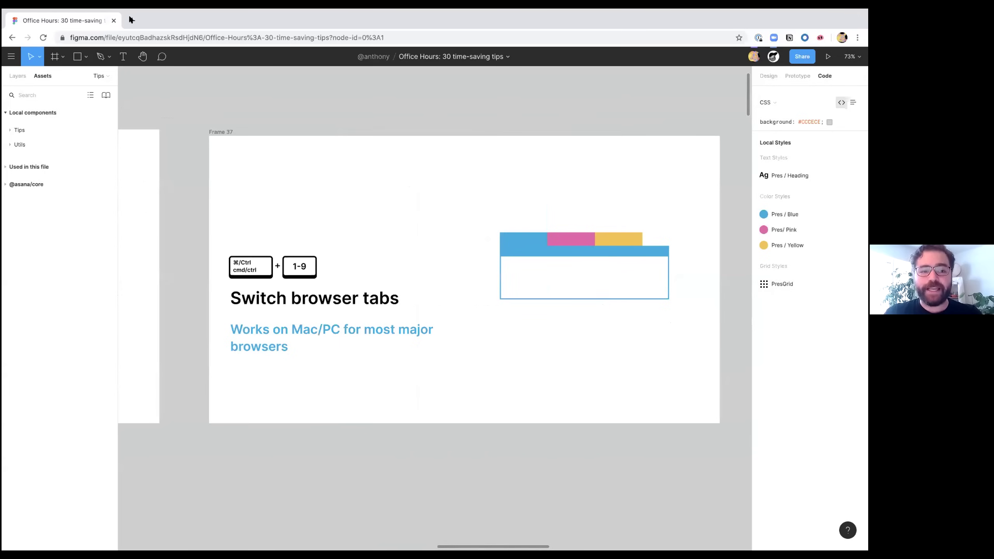
left_click(12, 57)
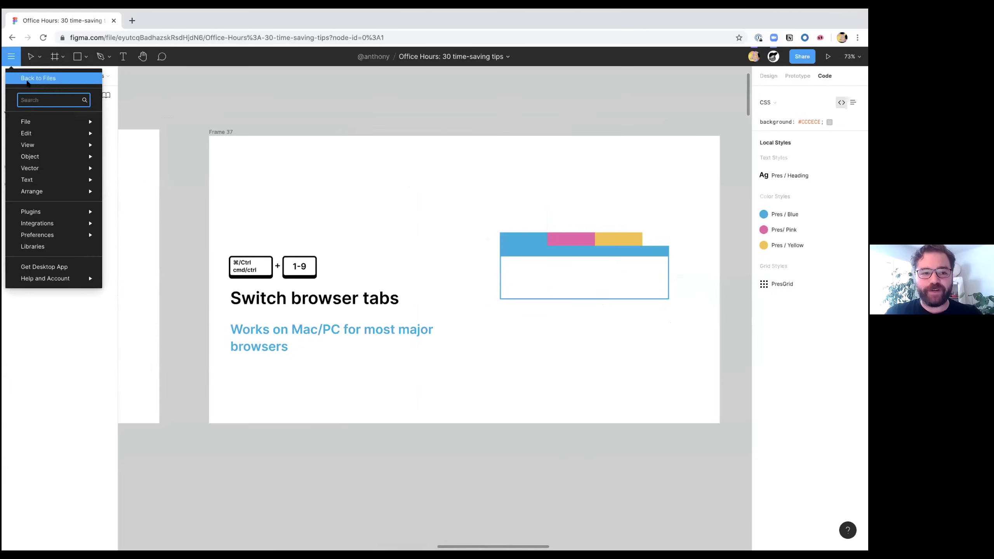
left_click(28, 82, "super")
left_click(27, 81, "super")
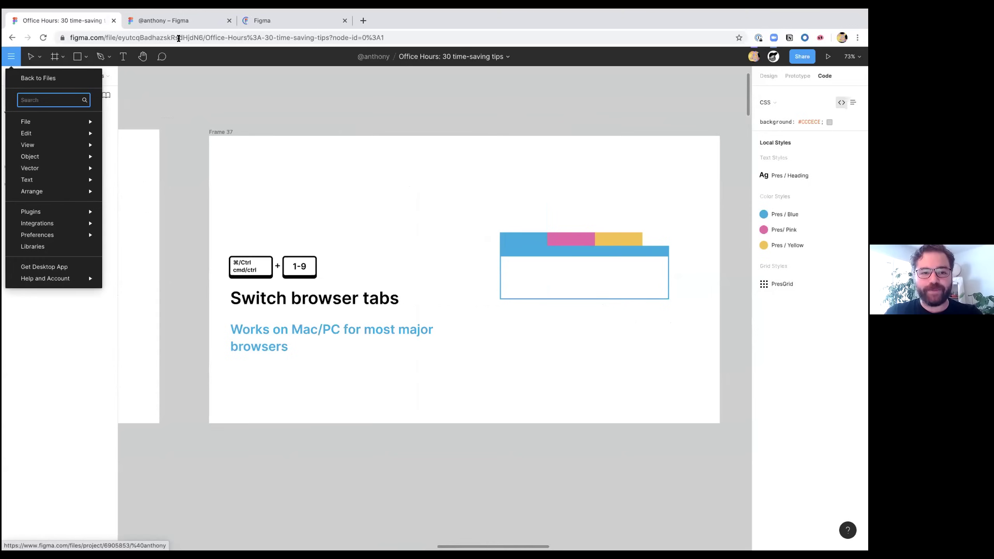
left_click(193, 184)
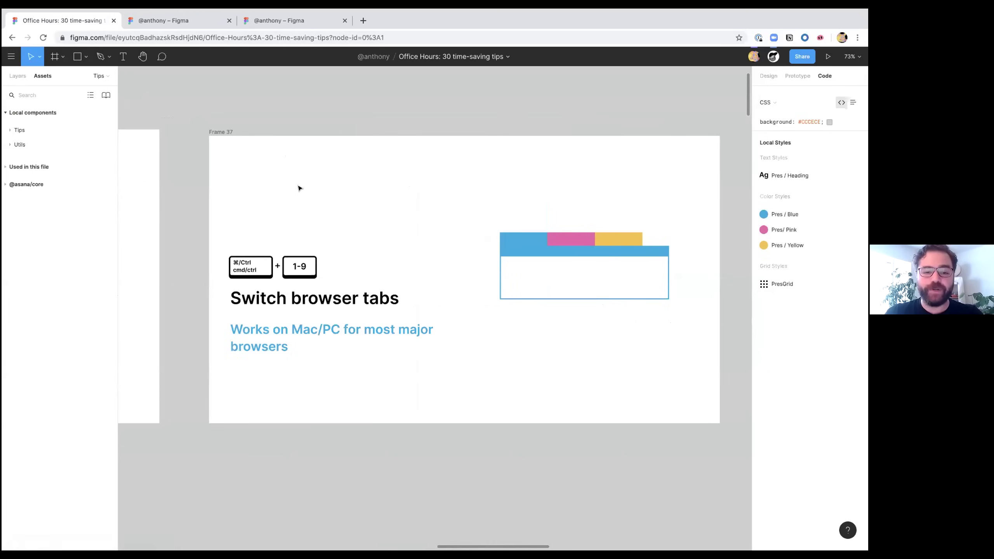
Step: Switch through the second and third browser tabs, and return to the first
key("super+2")
key("super+3")
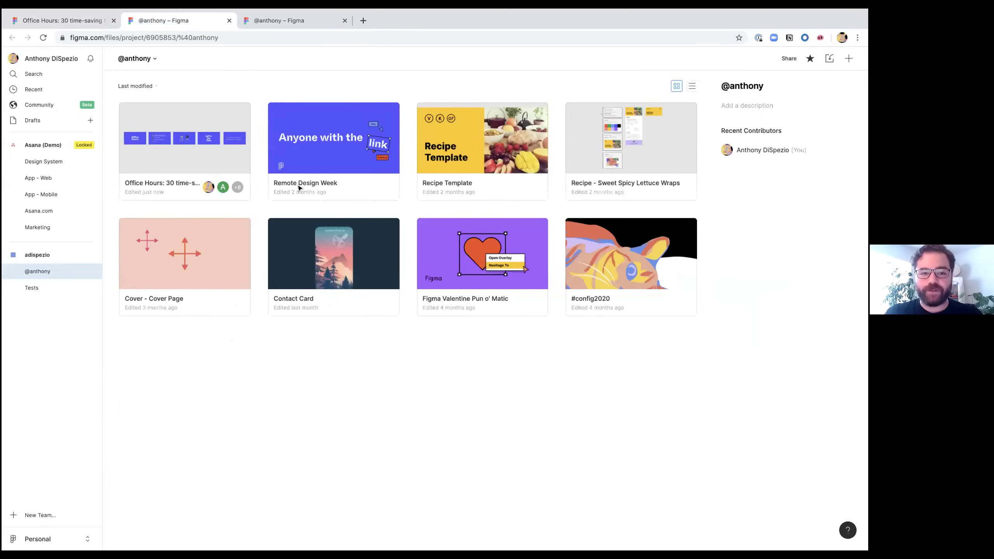
key("super+1")
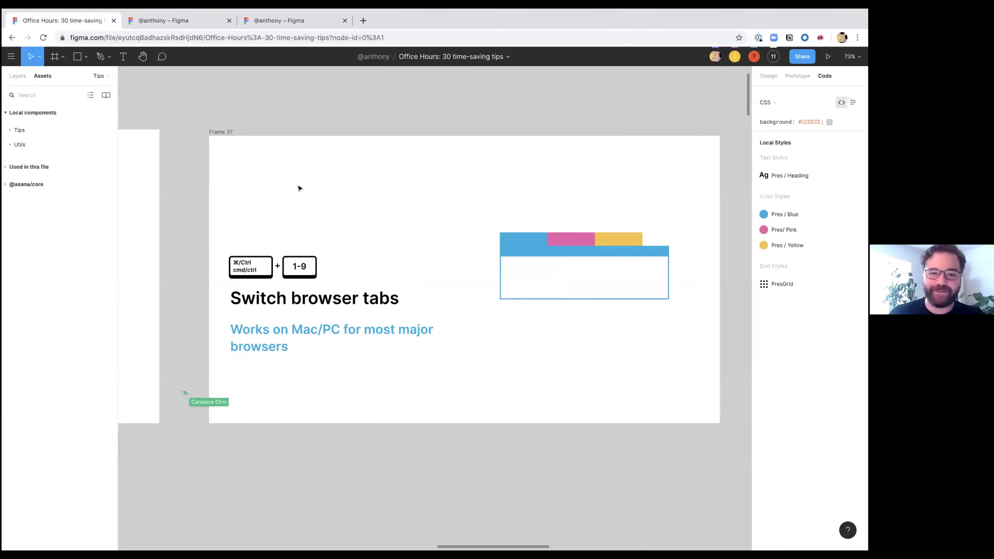
Step: Go from the browser tabs tip to the next and previous frame tip in the Canvas section
scroll(357, 335, "right", 2)
scroll(357, 334, "up", 1)
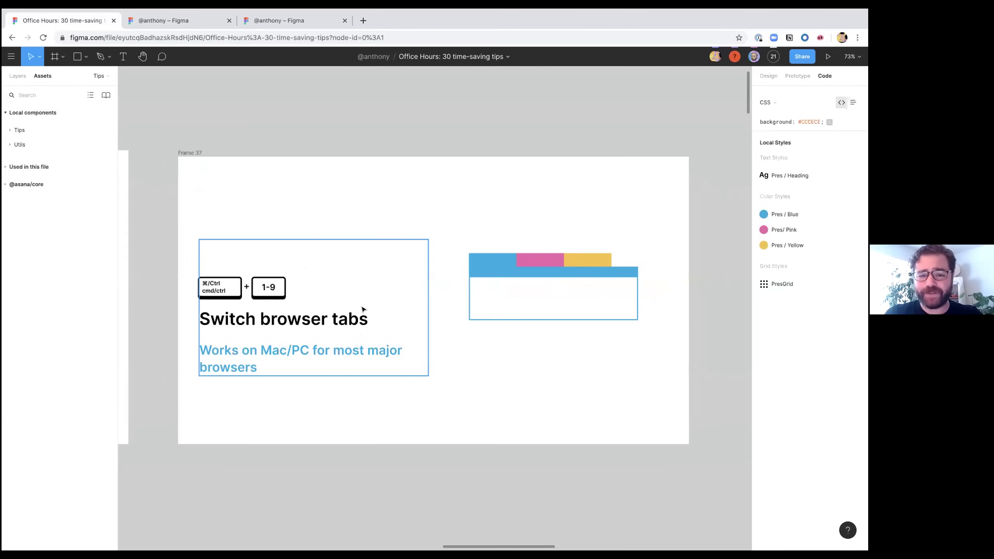
scroll(363, 310, "down", 3)
scroll(363, 310, "left", 7)
scroll(363, 310, "down", 2)
scroll(363, 310, "left", 8)
scroll(363, 310, "down", 4)
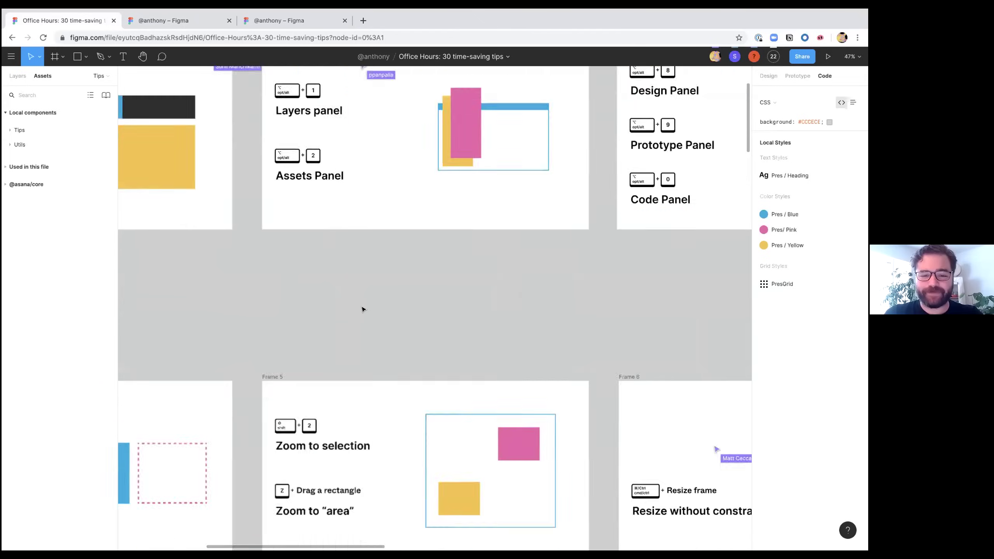
scroll(363, 310, "up", 2)
scroll(363, 310, "up", 4)
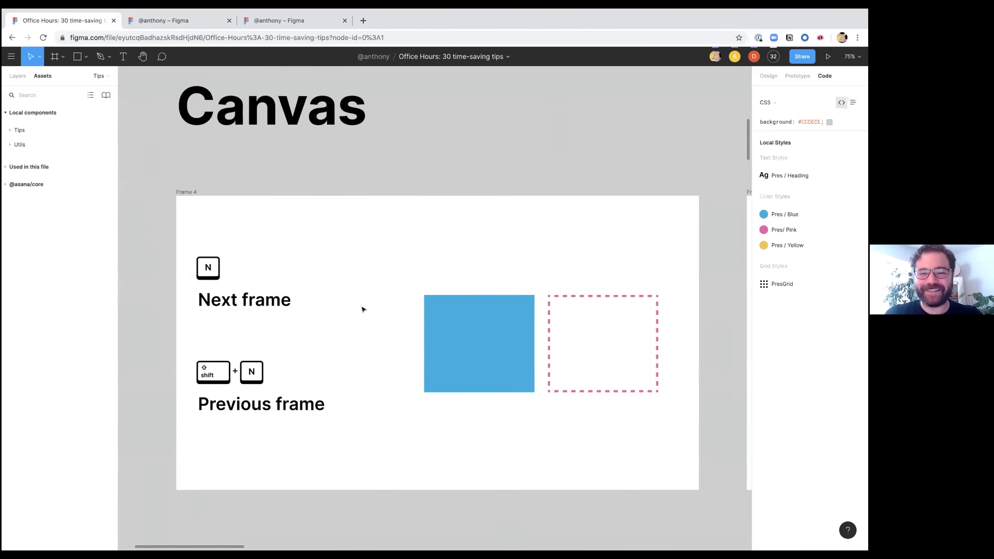
scroll(363, 310, "down", 3)
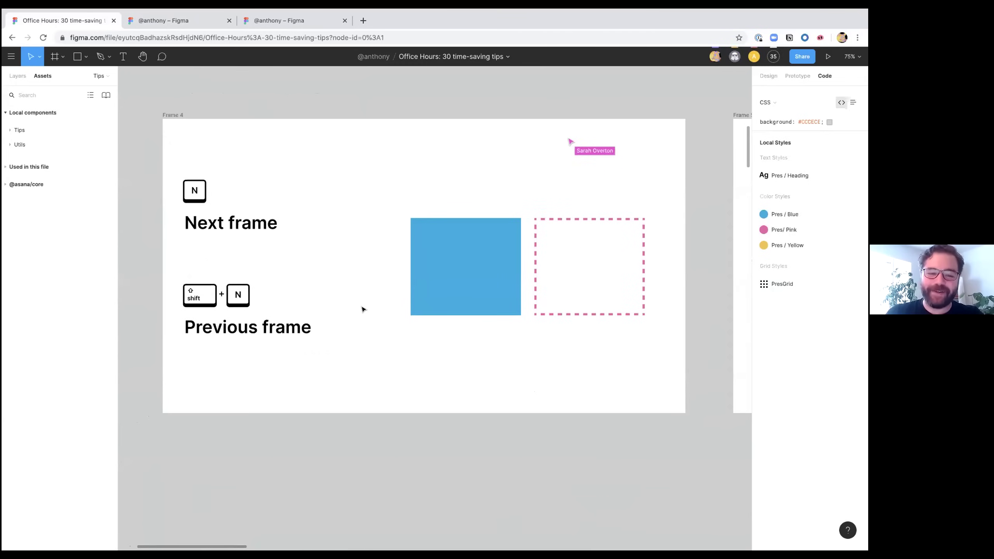
Step: Cycle forwards and backwards through the page's frames, and return to the next and previous frame tip
key("n")
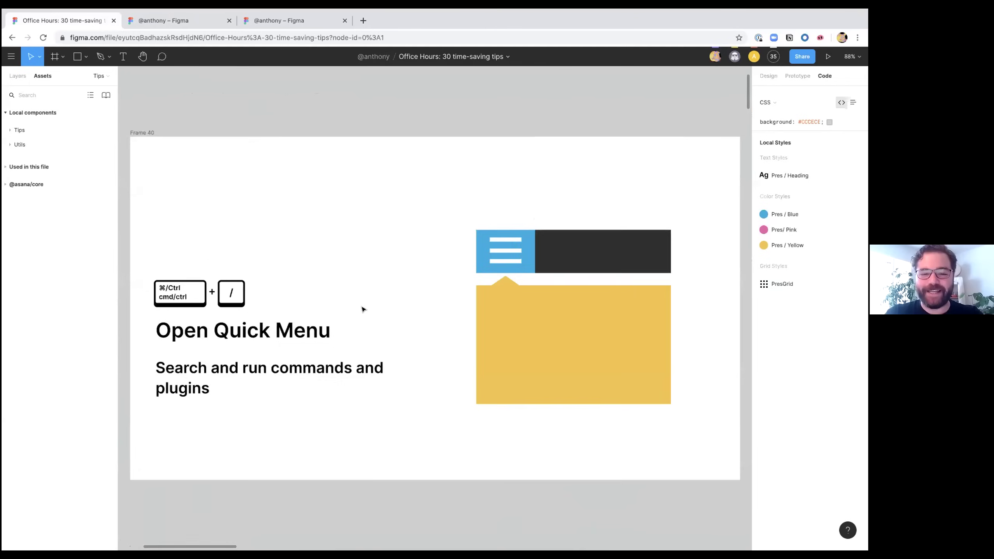
key("n")
key("shift+n")
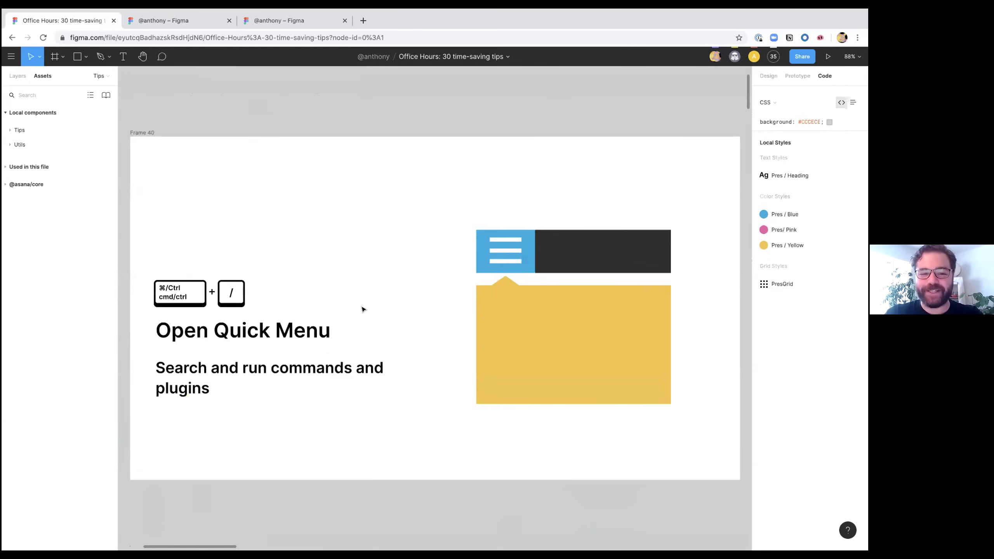
key("shift+n")
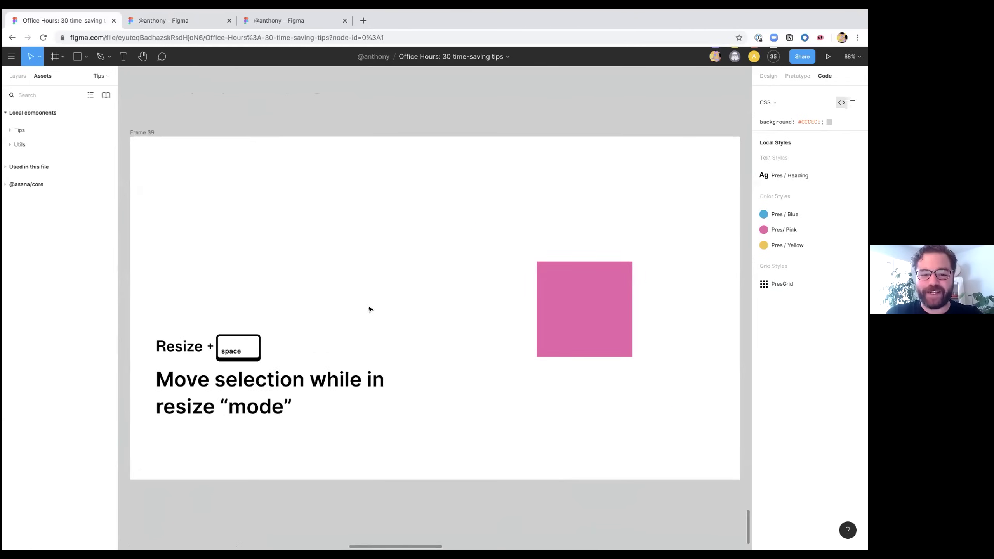
key("n")
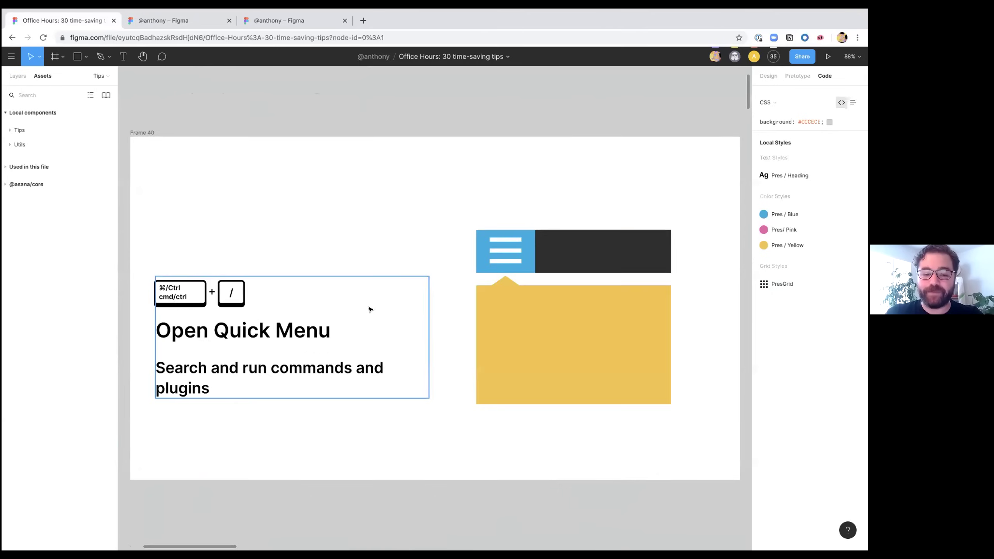
key("n")
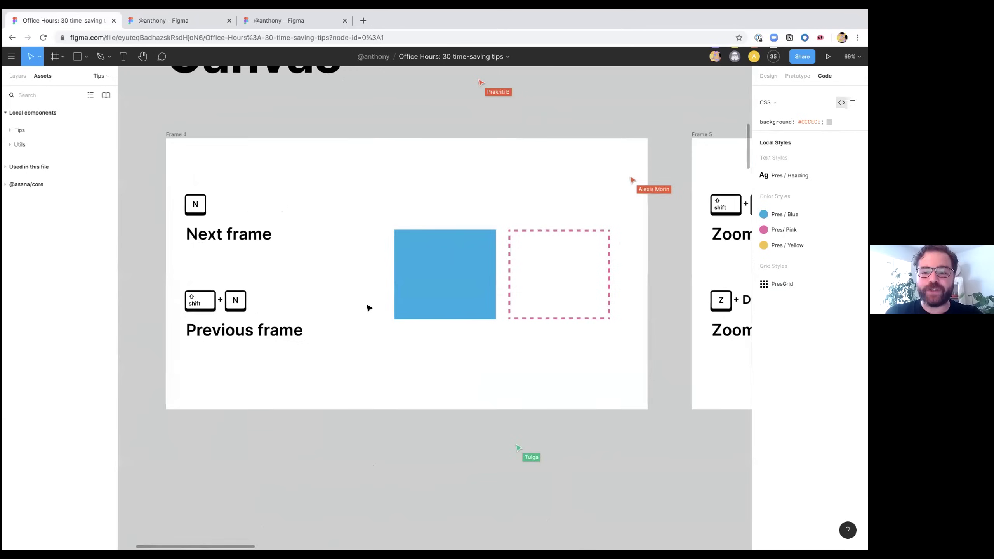
key("n")
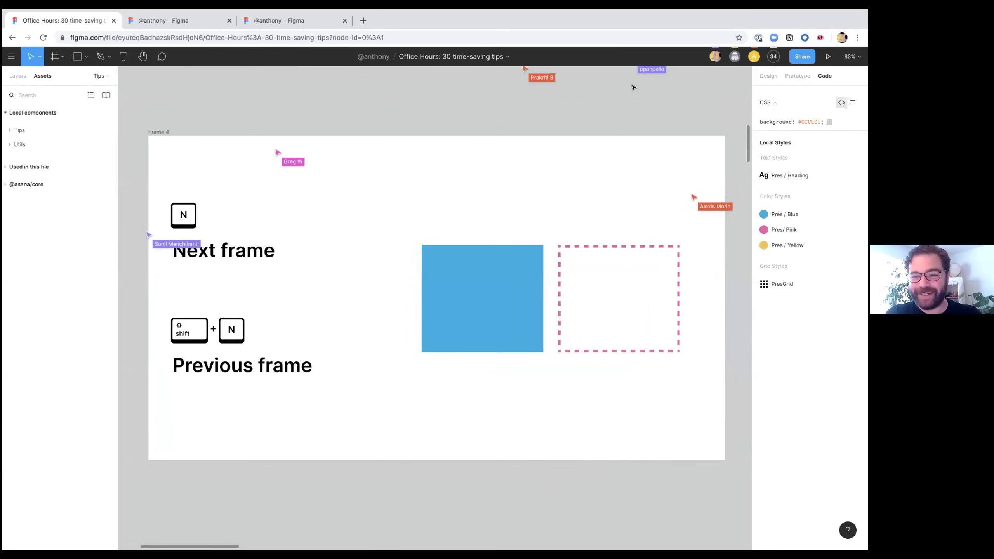
Step: Draw a circle about 356 × 356 beside the Canvas heading, above Frame 4
scroll(682, 131, "up", 3)
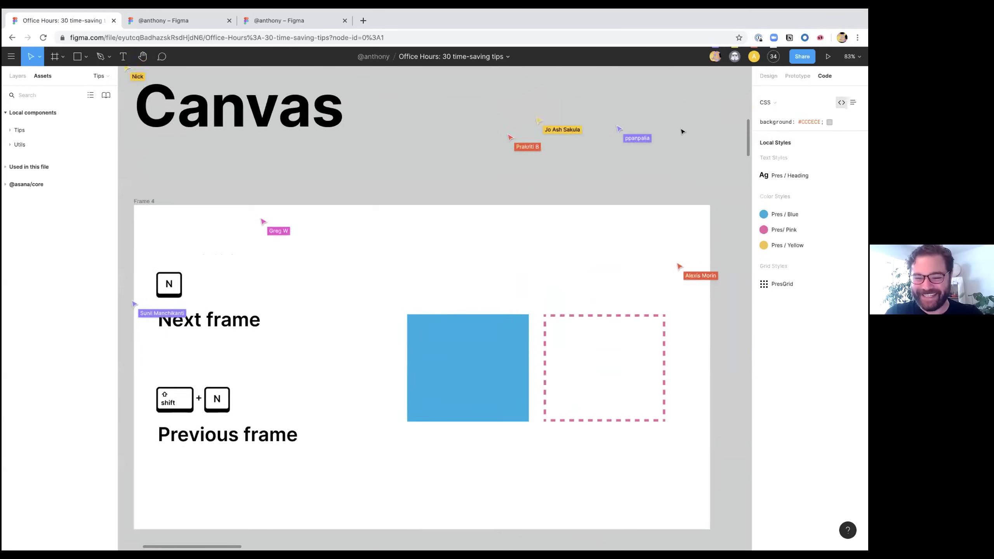
key("o")
scroll(357, 246, "up", 3)
scroll(357, 247, "right", 3)
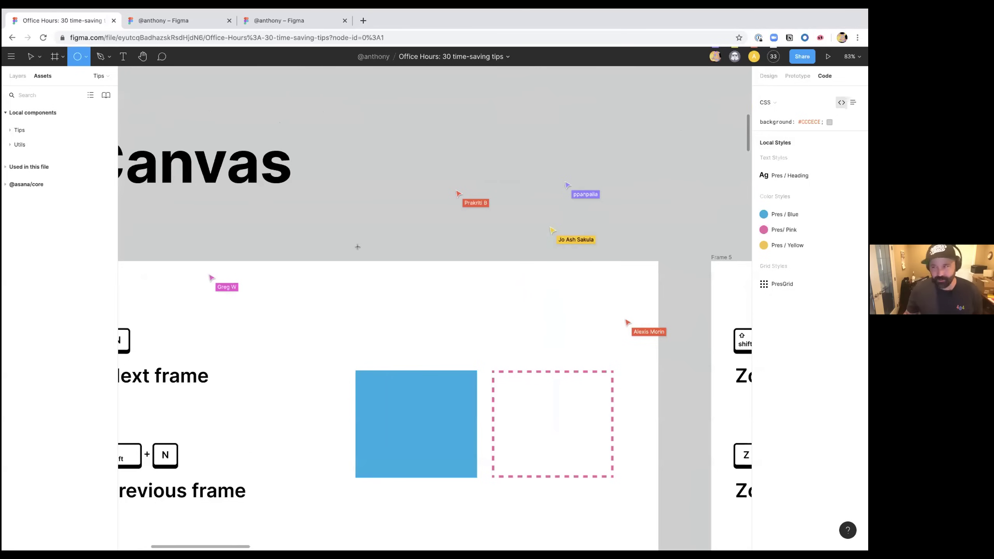
left_click_drag(488, 146, 562, 221)
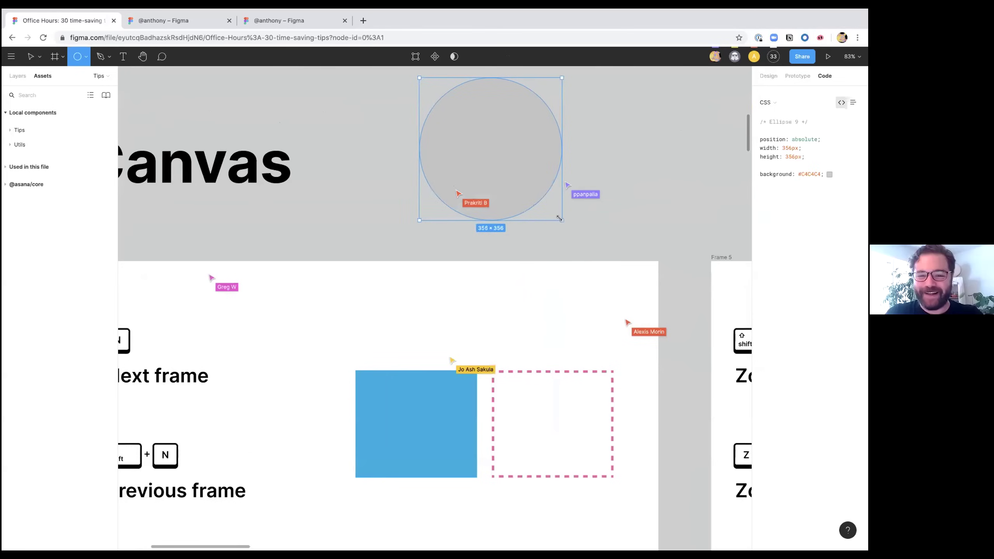
Step: Set the circle's fill colour to FF0066 and deselect it
left_click(769, 75)
left_click(777, 227)
type("ff00")
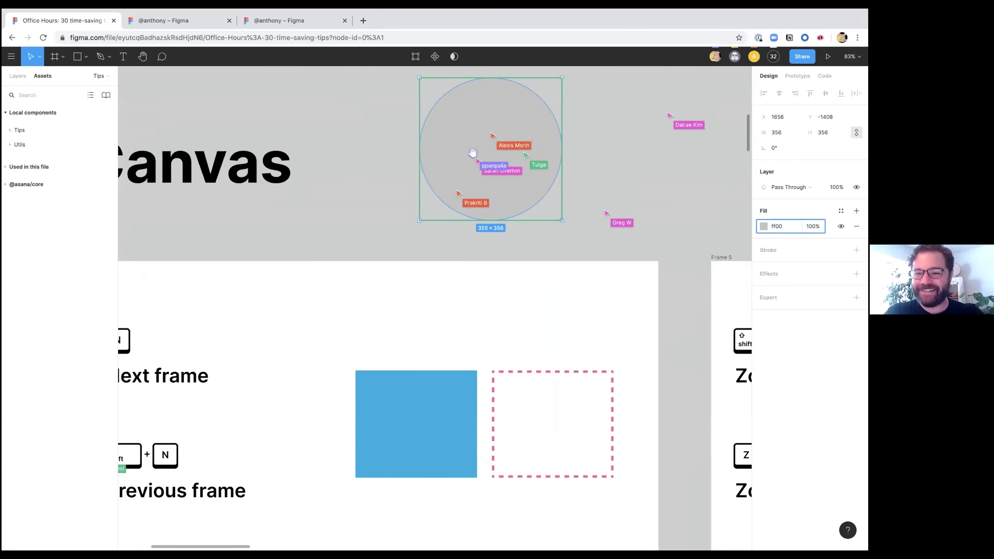
type("66")
key("Return")
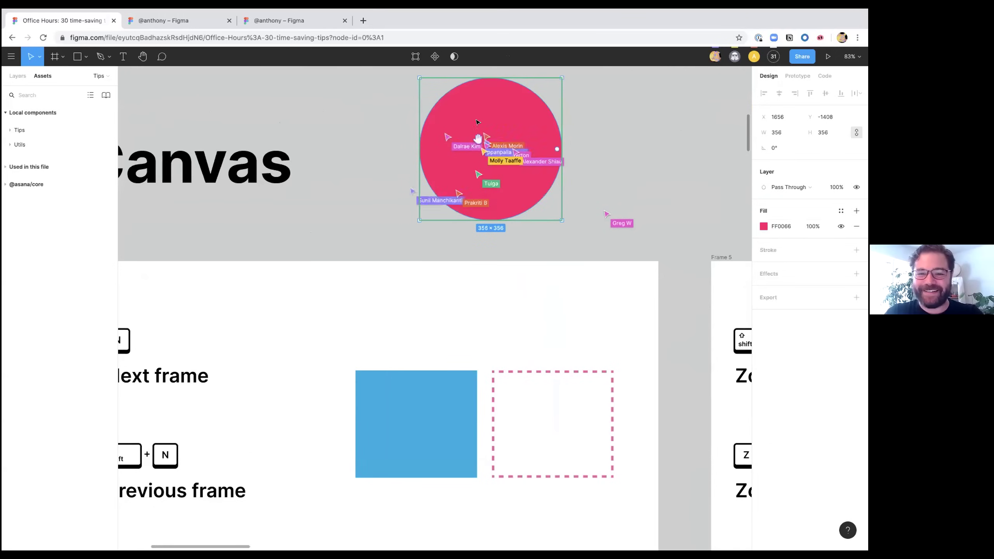
left_click(377, 162)
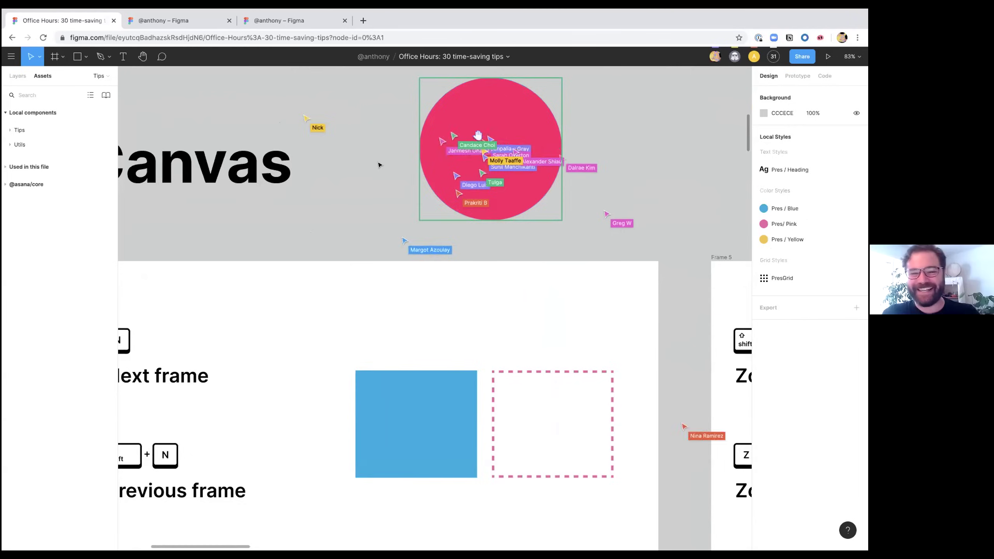
Step: Move on to the zoom tips in Frame 5, and try zooming the canvas in to 100% and back out
key("n")
key("n")
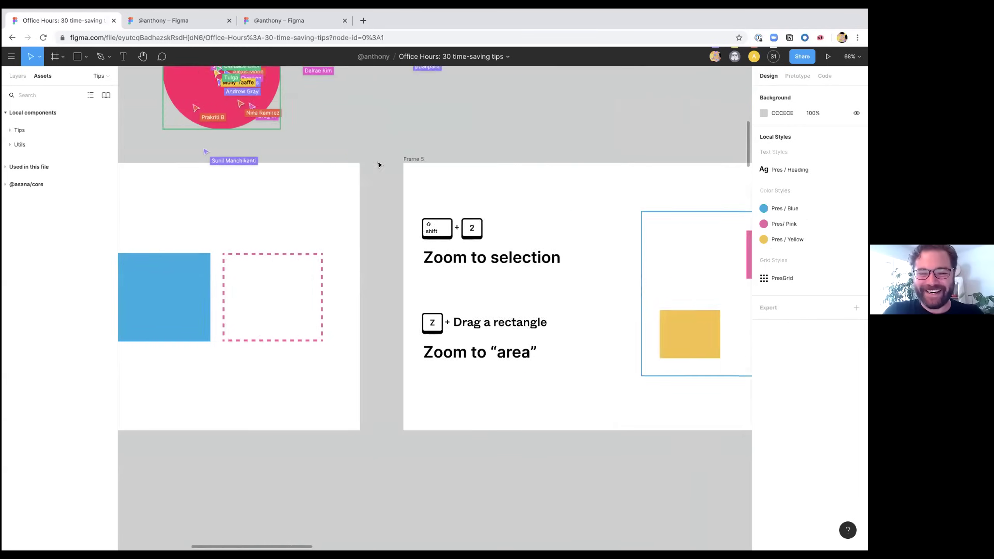
key("shift+2")
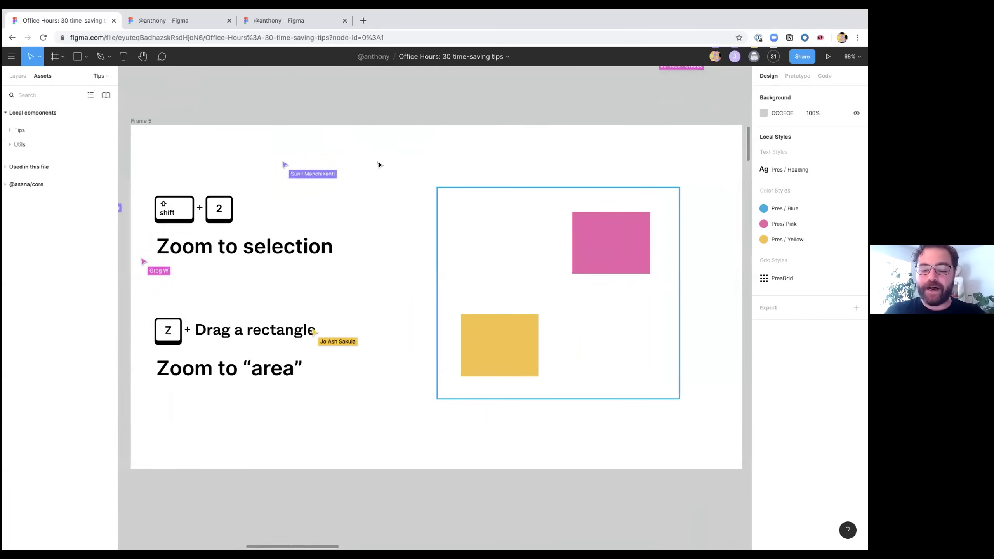
key("shift+equal")
key("minus")
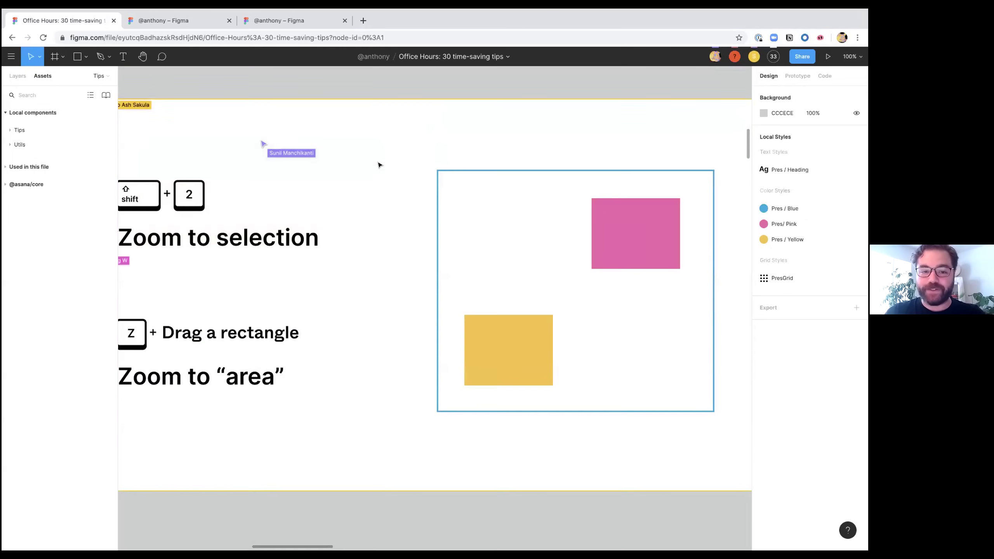
scroll(379, 162, "left", 2)
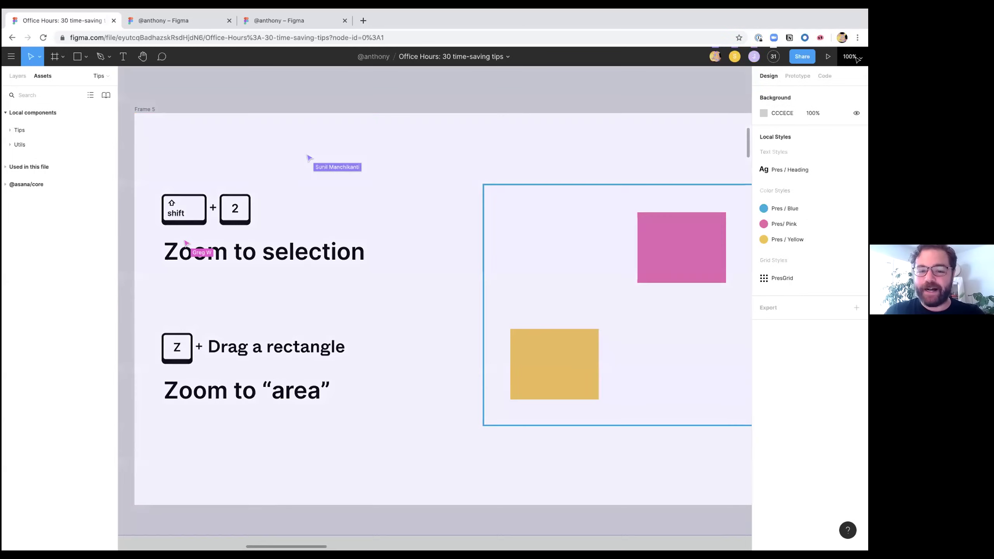
scroll(388, 256, "down", 3)
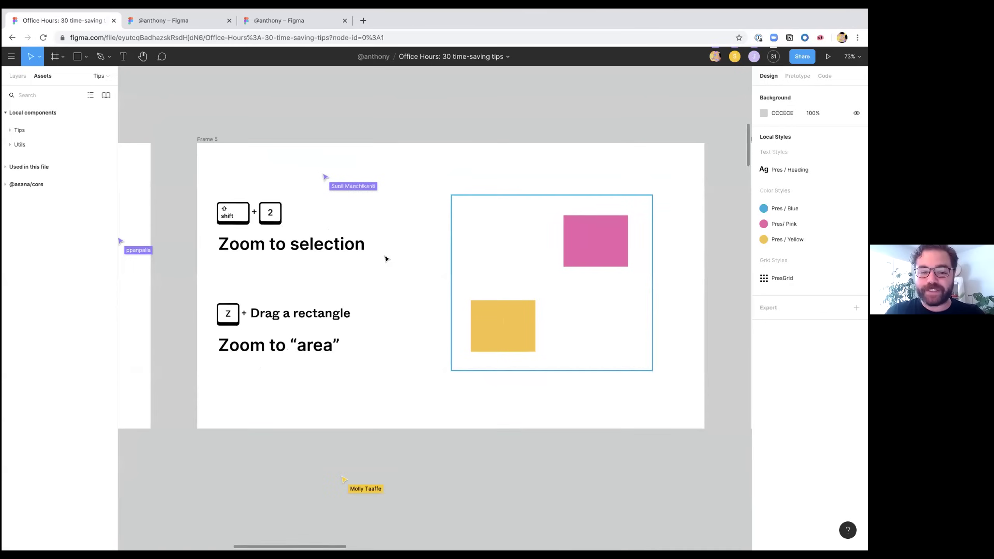
scroll(254, 200, "left", 2)
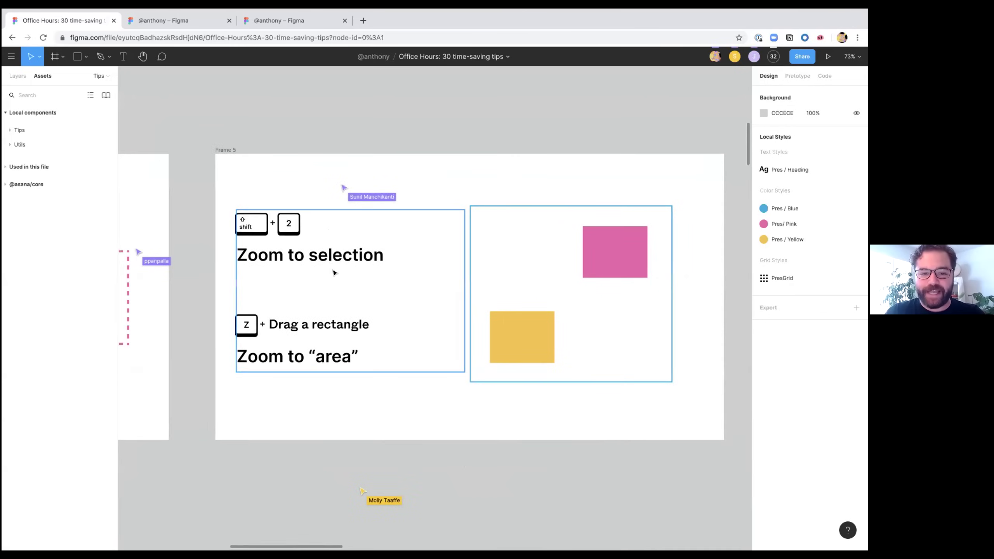
Step: Zoom to the pink rectangle as the selection in Frame 5, and return to the frame with nothing selected
left_click(642, 269)
scroll(640, 268, "right", 2)
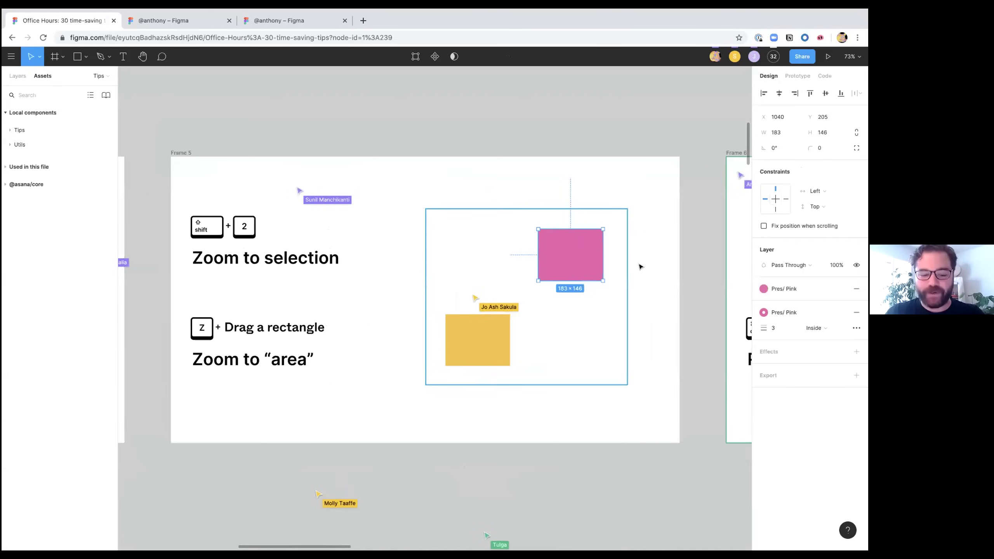
key("shift+2")
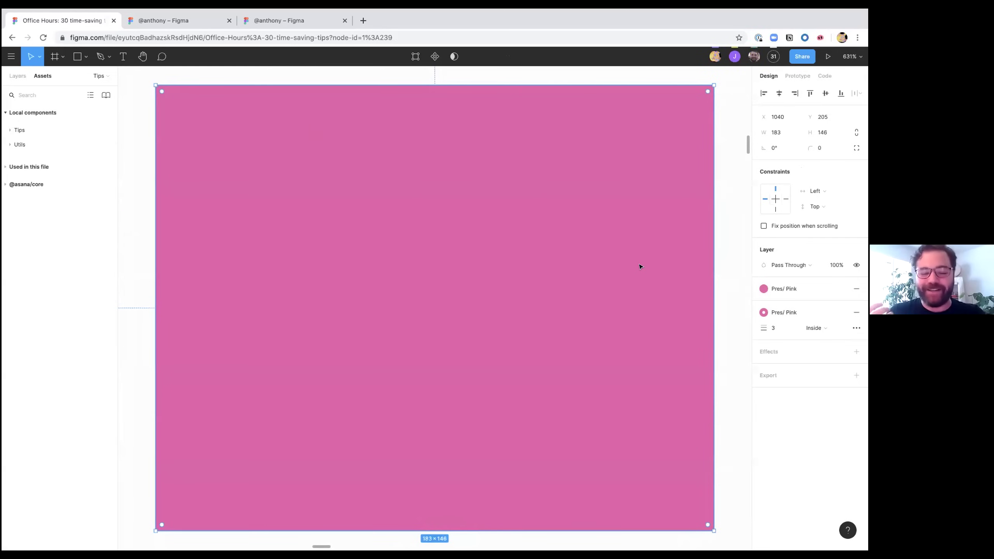
scroll(577, 308, "down", 10)
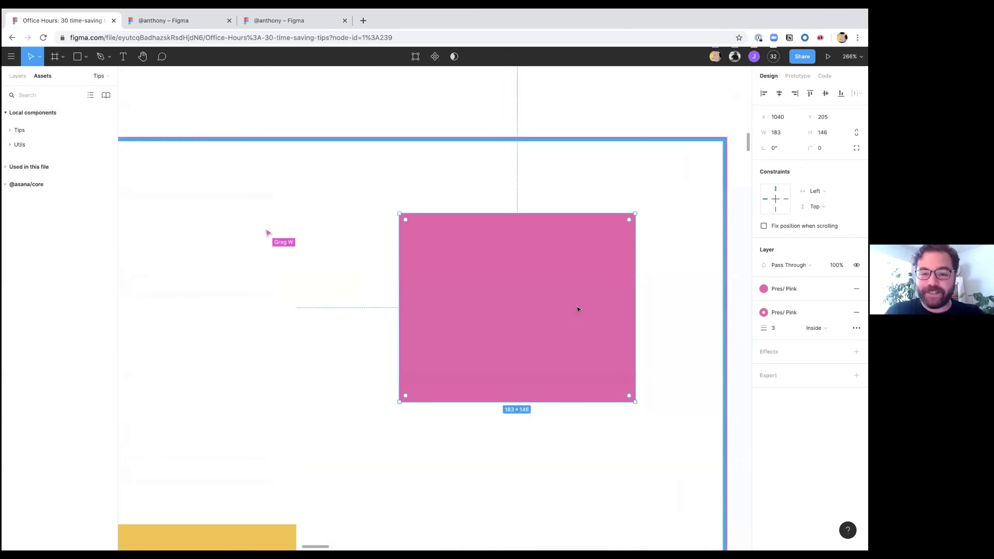
left_click(547, 308)
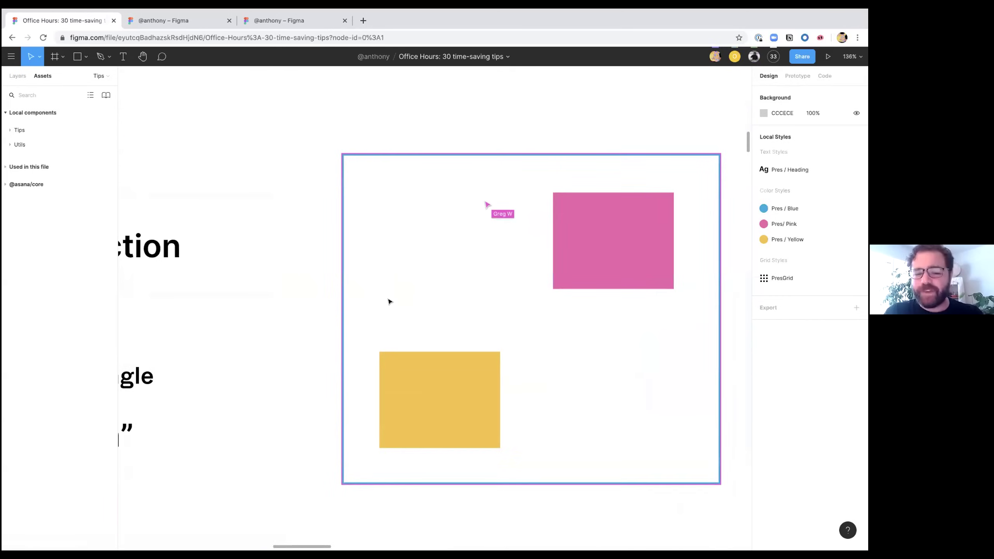
scroll(364, 300, "down", 3)
left_click(363, 300)
scroll(208, 354, "down", 3)
left_click(208, 354)
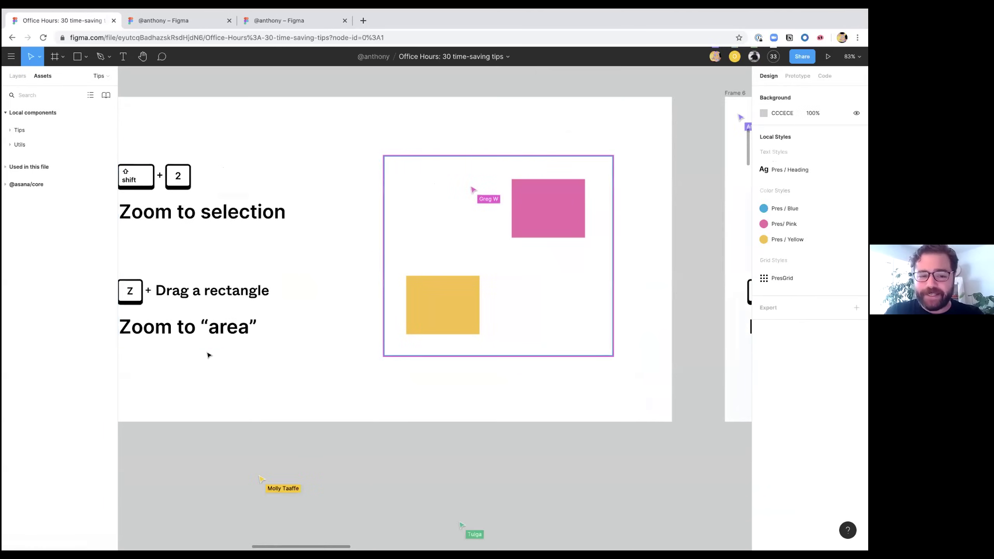
Step: Zoom in once beside the rectangles in Frame 5 with the Zoom tool, and zoom back out
scroll(215, 273, "left", 3)
key("z")
left_click(453, 218)
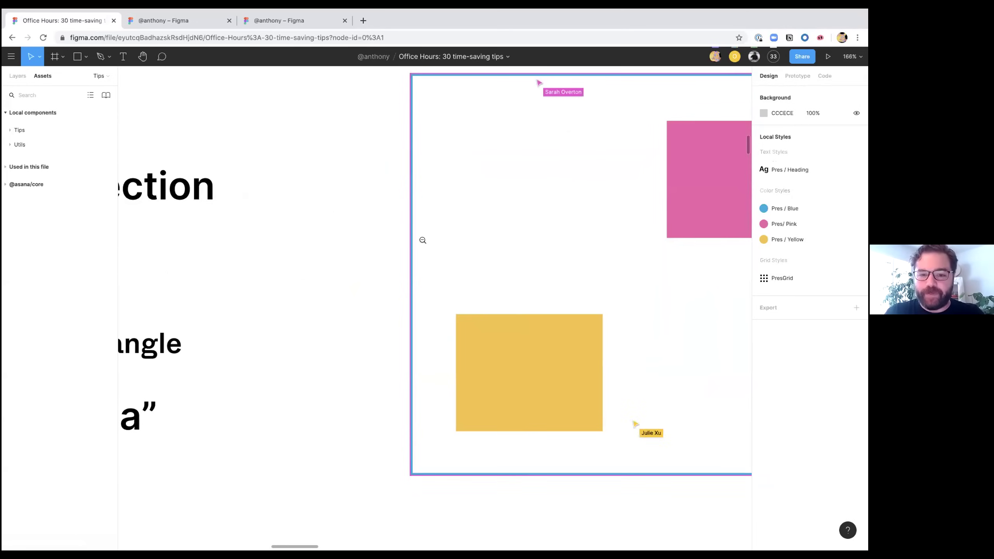
left_click(340, 226, "alt")
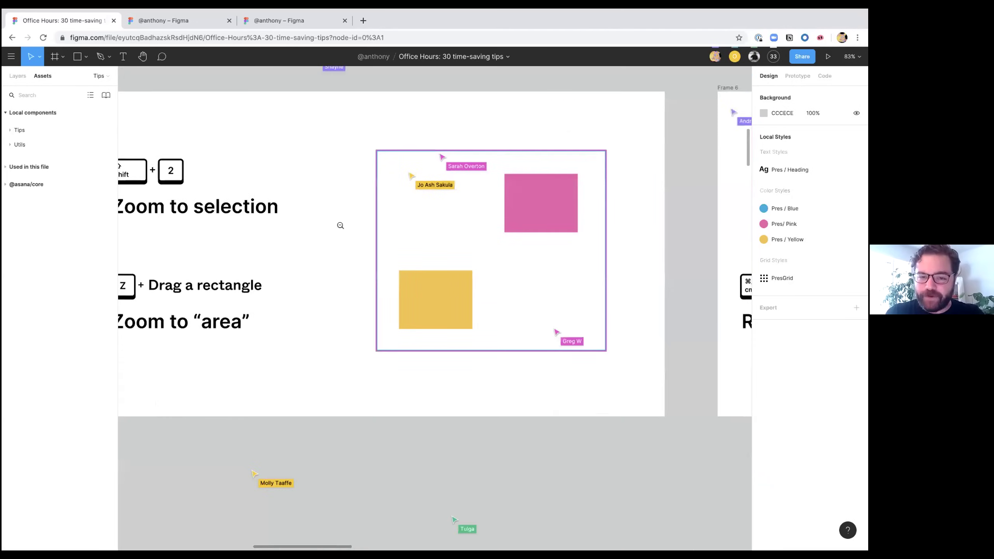
scroll(341, 228, "left", 2)
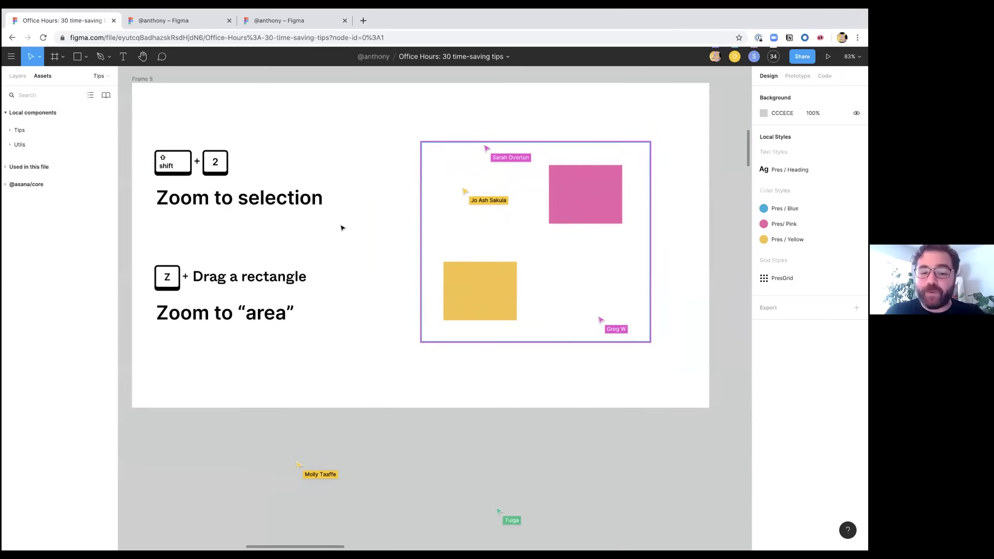
Step: Zoom to an area framed around the yellow rectangle, and zoom out to the whole frame again
scroll(341, 228, "left", 1)
left_click_drag(430, 236, 560, 334)
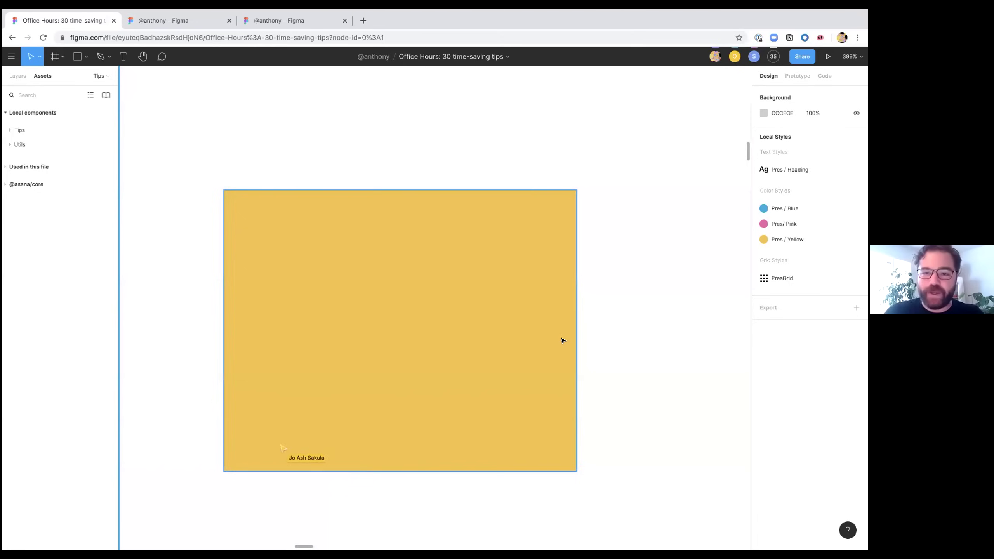
scroll(561, 338, "down", 10)
scroll(561, 338, "down", 1)
scroll(561, 338, "right", 1)
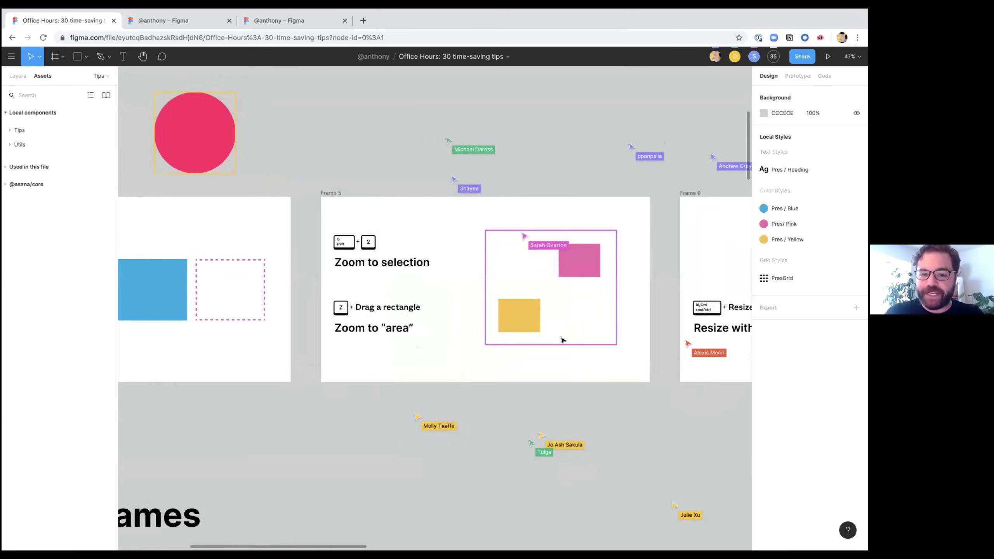
Step: Zoom to an area framed around the "2" key graphic above the "Zoom to selection" text
scroll(562, 340, "right", 2)
scroll(562, 340, "up", 1)
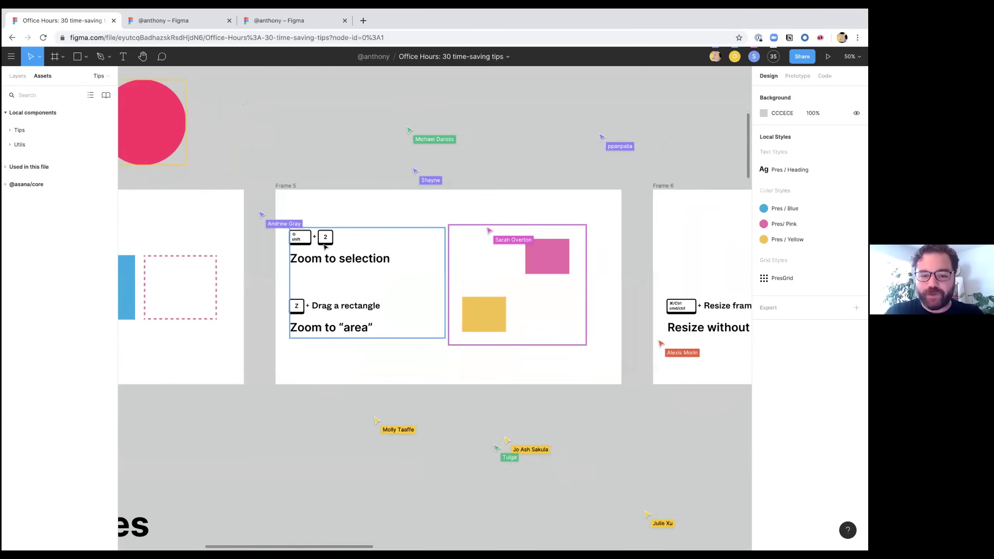
key("z")
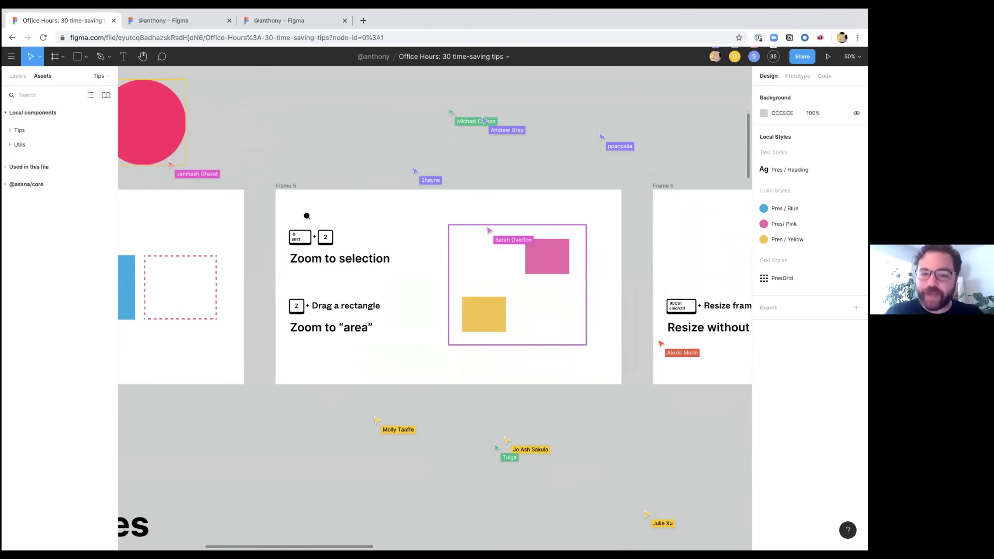
left_click_drag(306, 215, 361, 265)
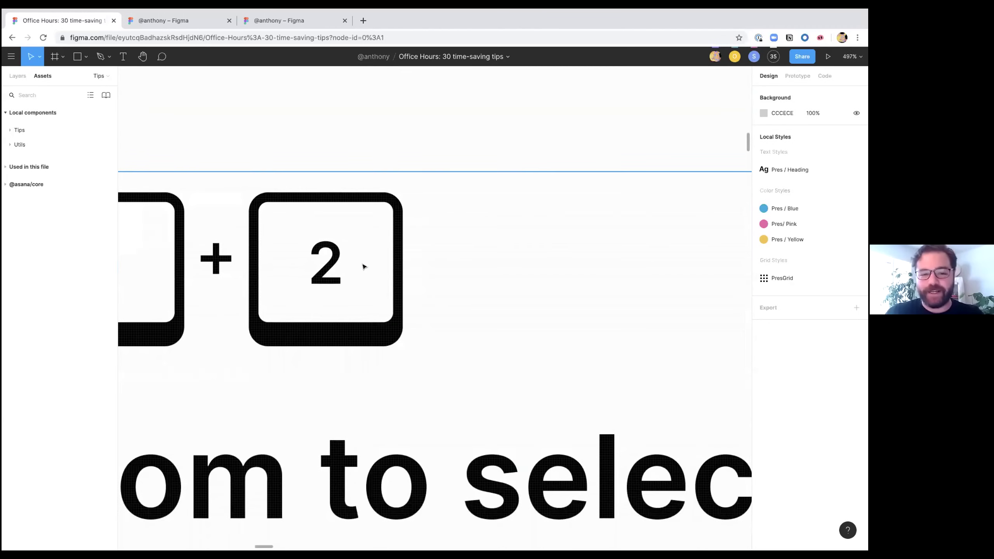
Step: Enlarge the blue dashed frame in Frame 6 to 465 × 486, and check the yellow rectangle's constraints inside it
scroll(496, 273, "down", 10)
scroll(497, 274, "right", 4)
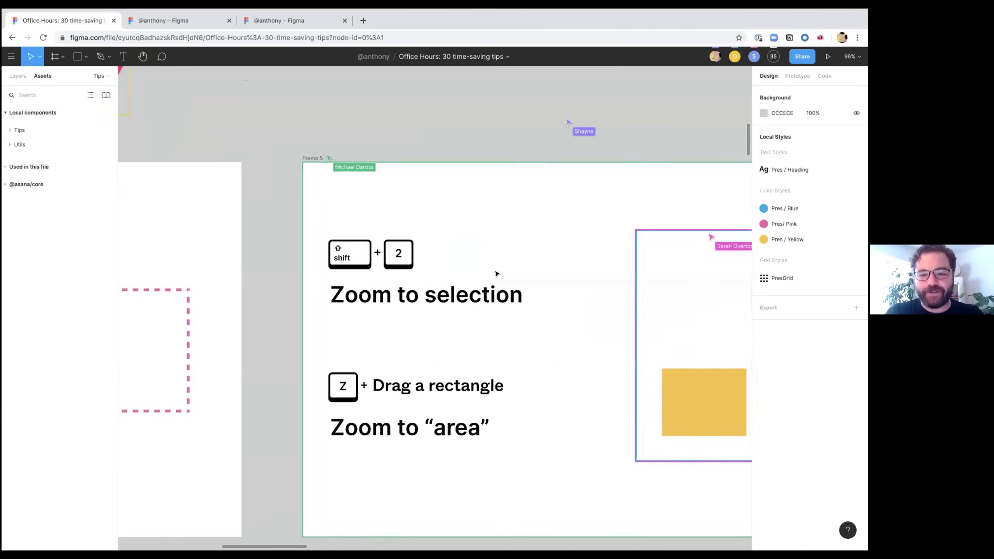
scroll(497, 276, "down", 3)
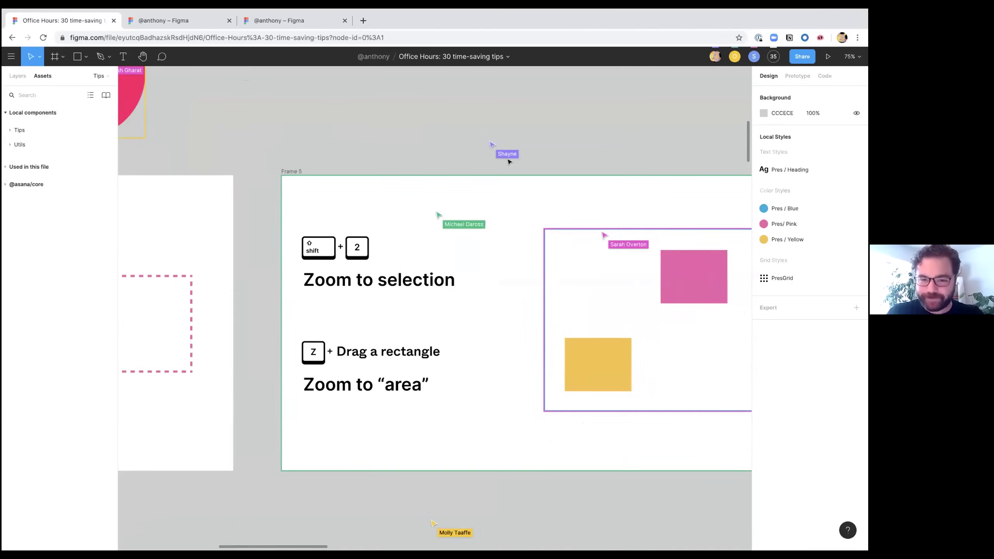
scroll(509, 161, "right", 5)
scroll(509, 161, "right", 8)
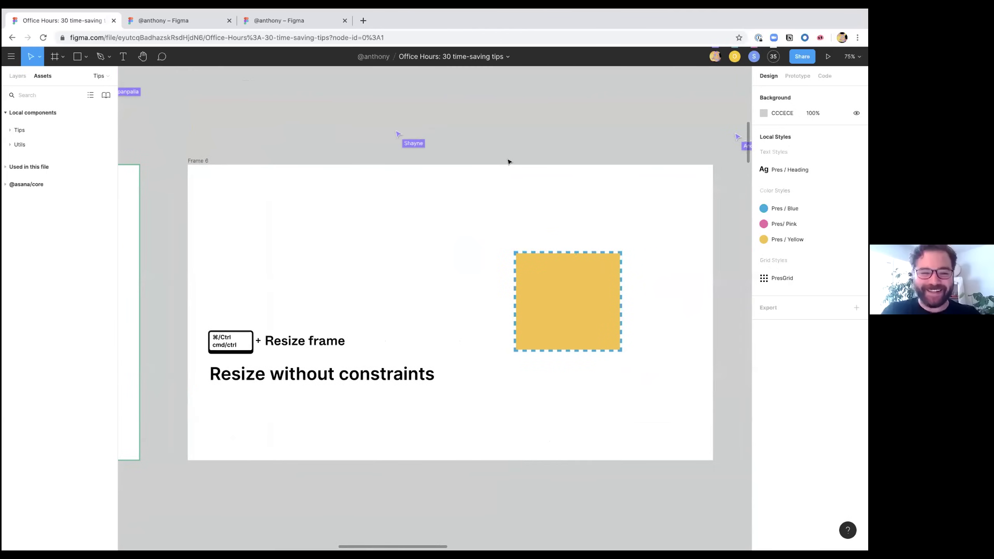
scroll(508, 161, "right", 2)
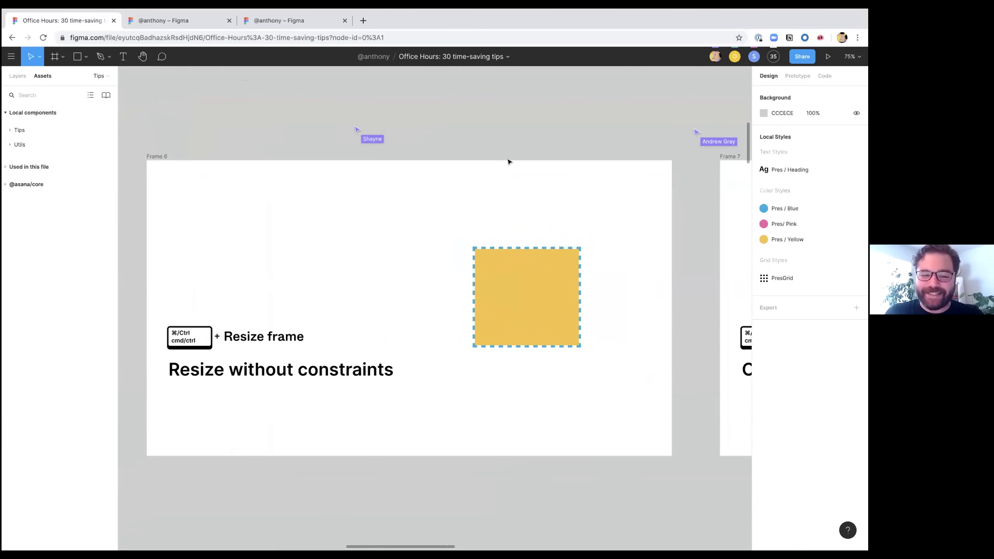
left_click(503, 266)
scroll(509, 314, "down", 2)
scroll(509, 314, "right", 1)
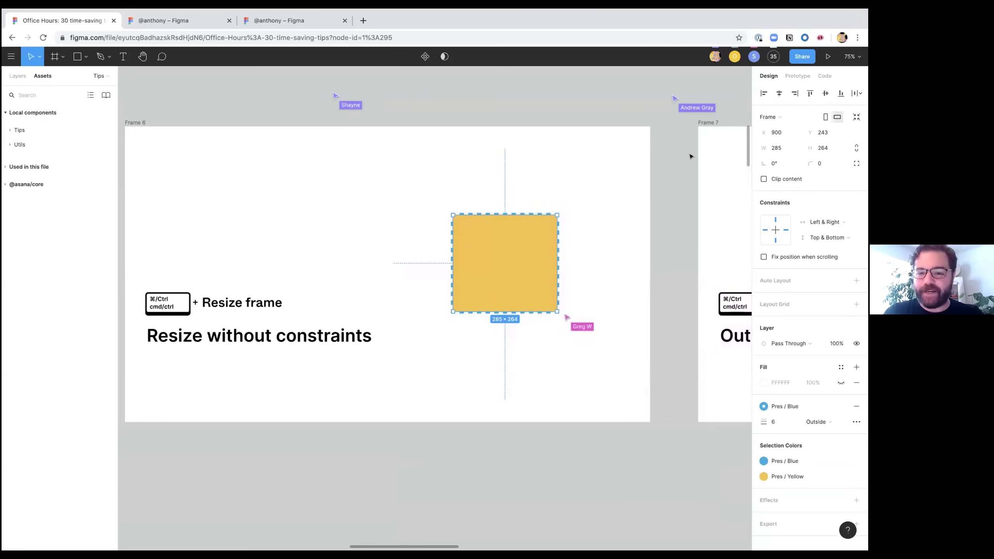
left_click(682, 96)
left_click(549, 250)
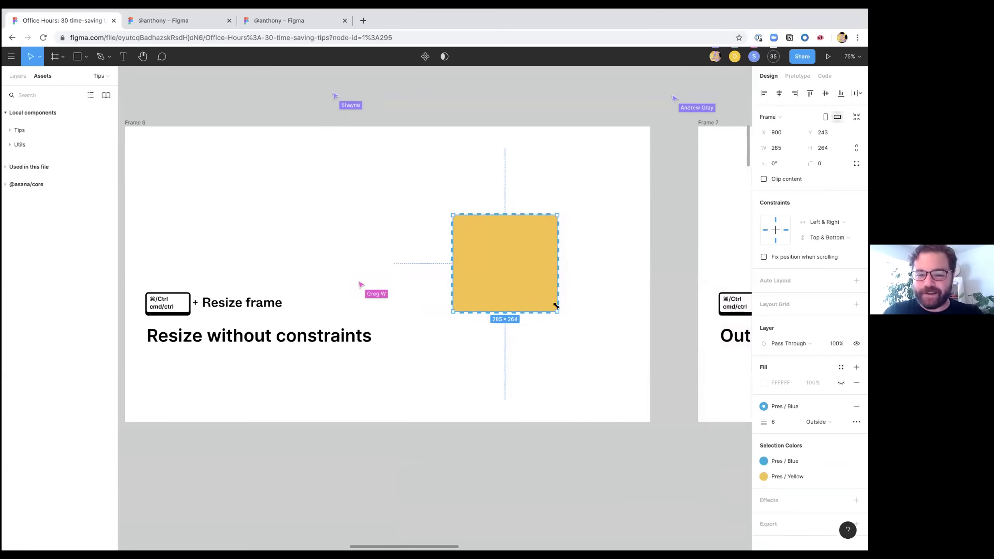
left_click_drag(553, 305, 625, 394)
left_click(556, 282)
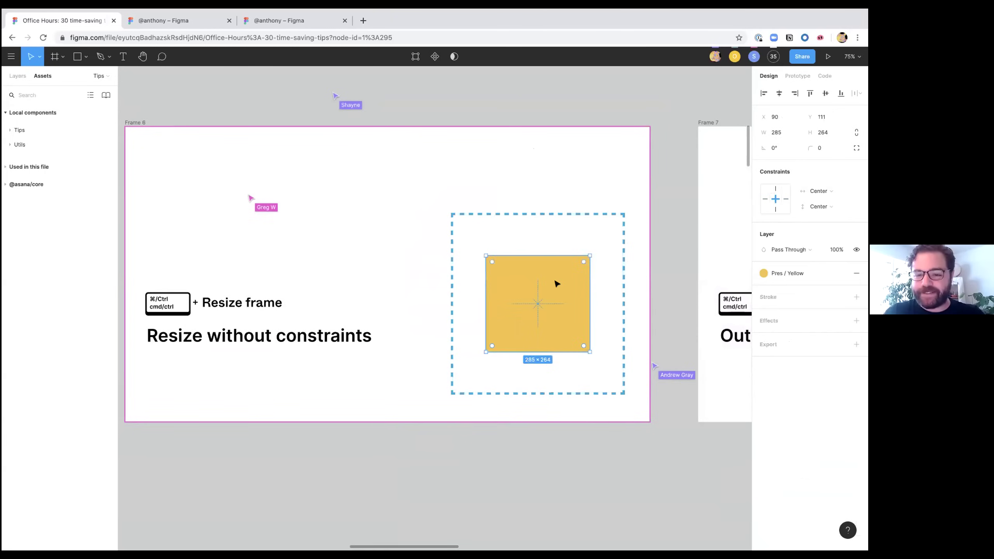
key("Escape")
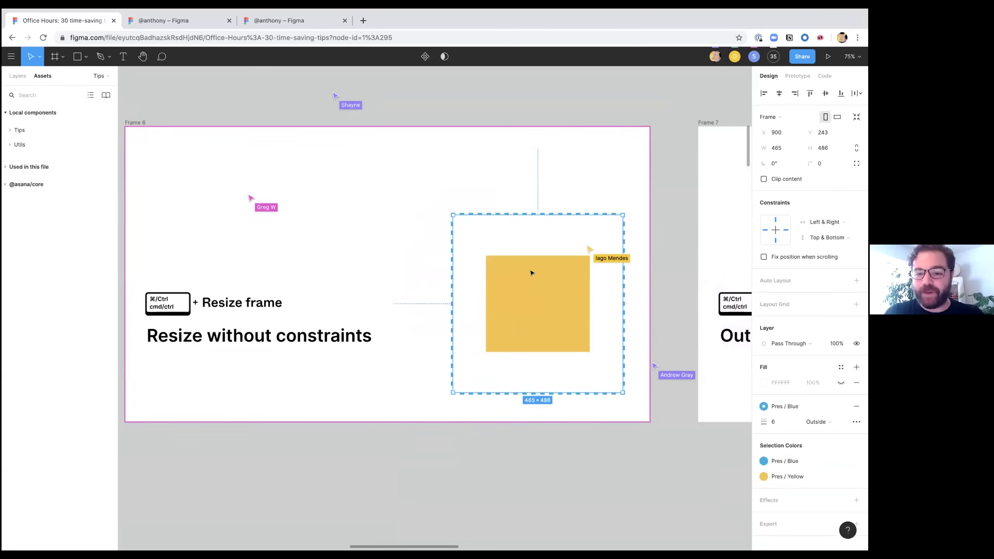
Step: Undo the enlargement of the blue dashed frame, resize it to 285 × 271 ignoring constraints, and clear the selection
mouse_move(619, 389)
left_mouse_down()
mouse_move(552, 376)
mouse_move(627, 346)
mouse_move(552, 312)
mouse_move(625, 393)
left_mouse_up()
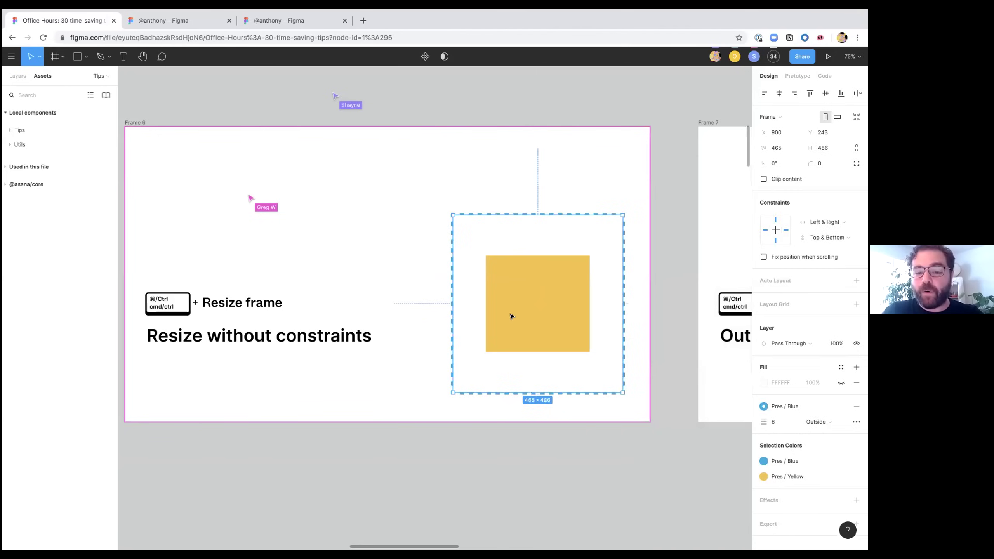
key("ctrl+z")
mouse_move(559, 311)
left_mouse_down()
mouse_move(561, 328)
mouse_move(554, 314)
left_mouse_up()
left_click_drag(453, 215, 364, 152)
key("ctrl+z")
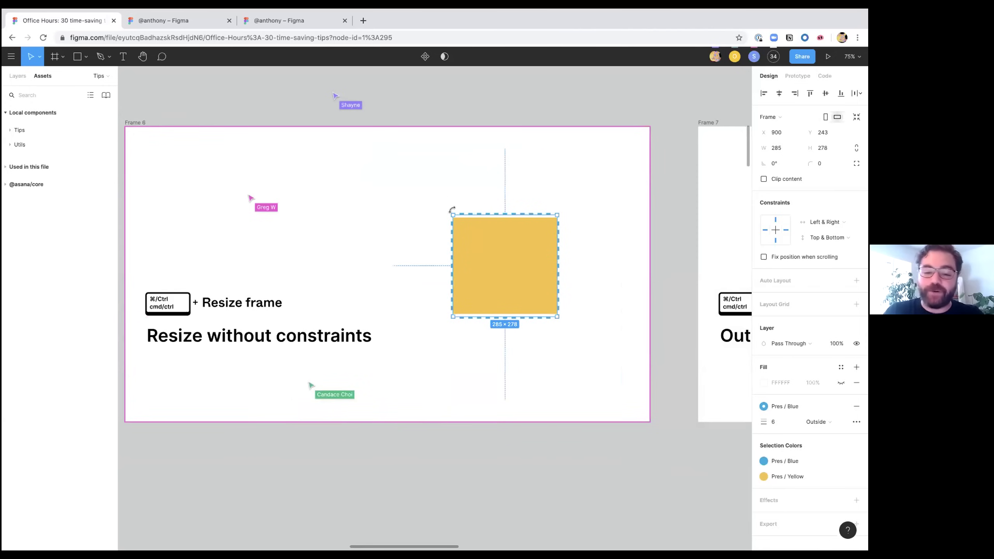
mouse_move(449, 210)
left_mouse_down()
mouse_move(395, 171)
mouse_move(437, 216)
mouse_move(337, 137)
mouse_move(449, 216)
left_mouse_up()
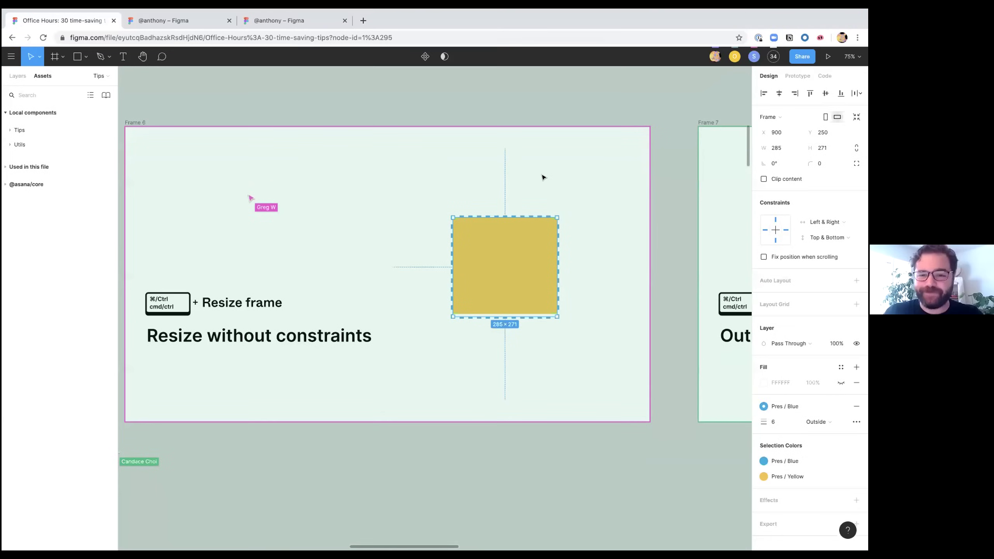
left_click(542, 178)
Step: Hide the multiplayer cursors on the canvas
scroll(548, 156, "down", 5)
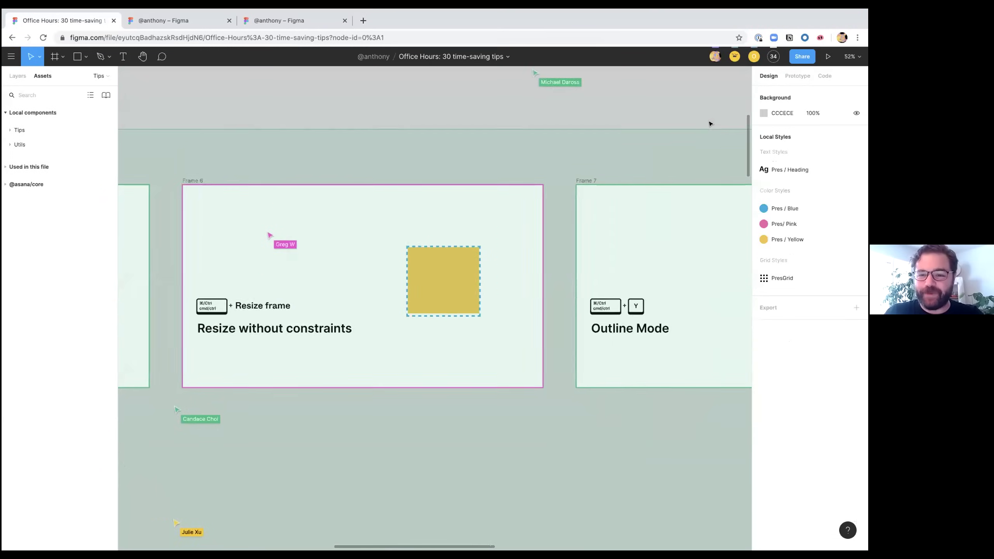
scroll(704, 86, "down", 2)
left_click(851, 56)
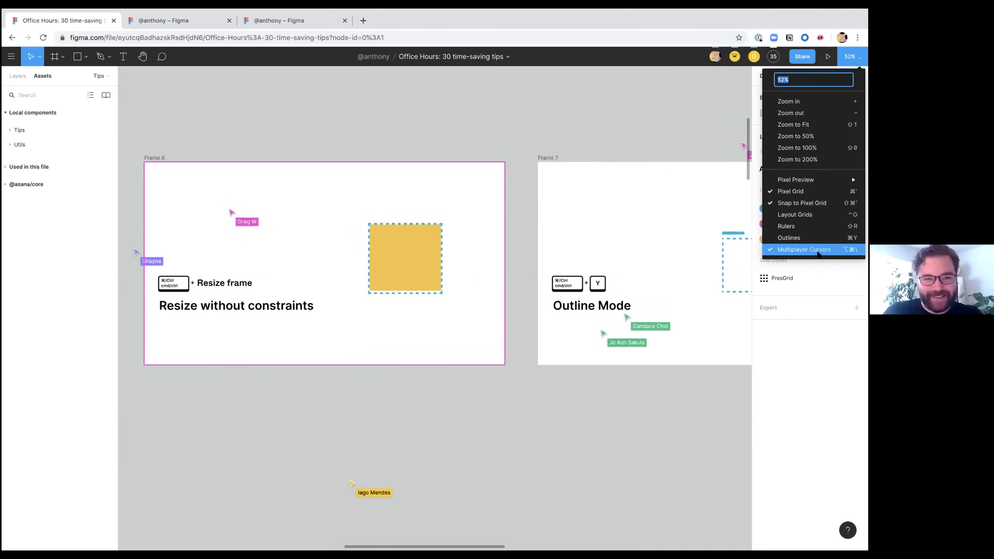
left_click(809, 251)
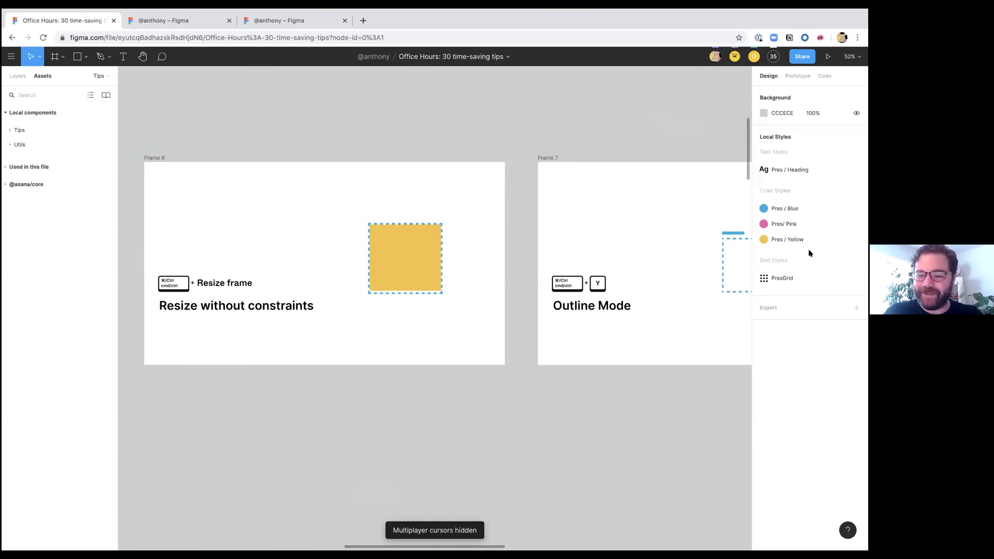
Step: View the Outline Mode tip in Frame 7, past the resize tip in Frame 6
scroll(523, 240, "left", 2)
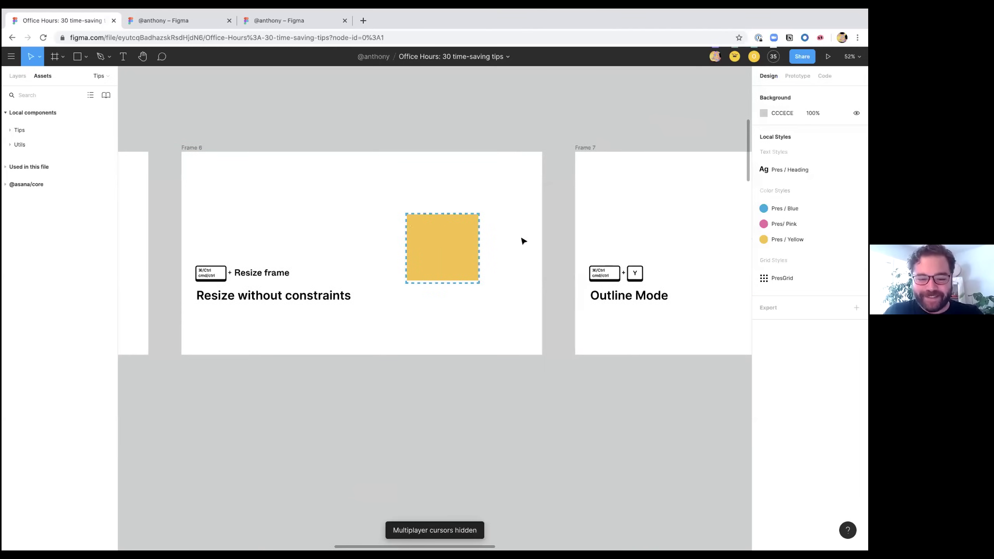
scroll(524, 240, "up", 5)
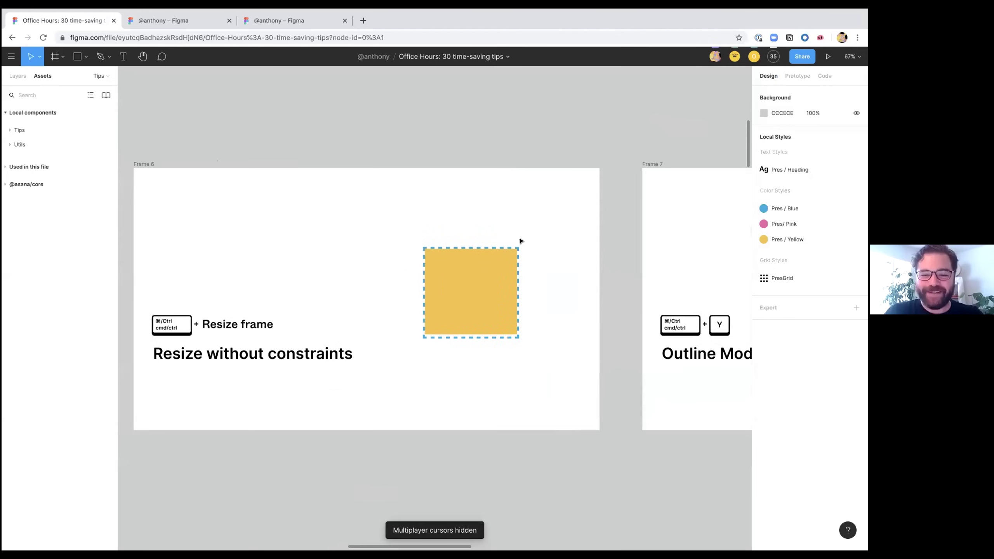
scroll(520, 241, "left", 5)
scroll(520, 240, "right", 2)
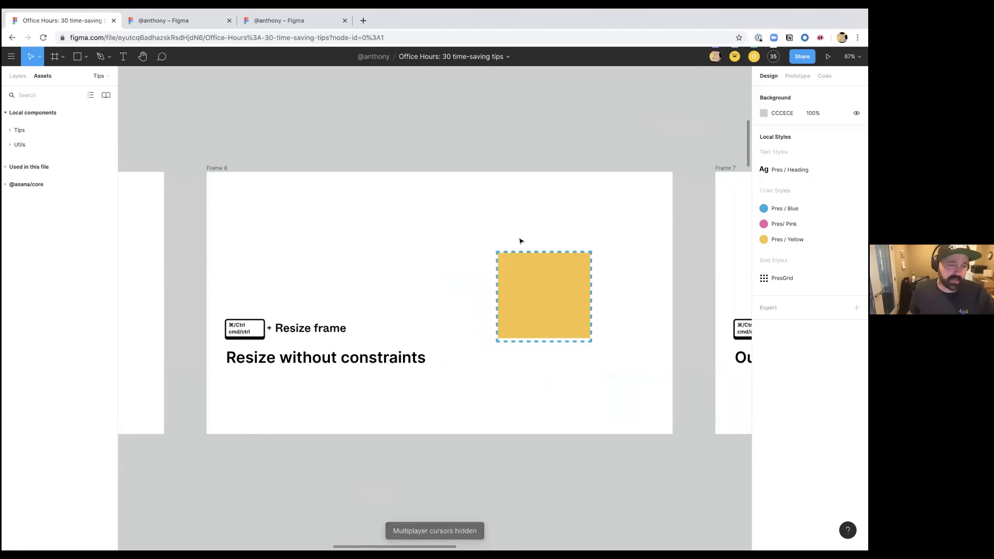
scroll(521, 240, "right", 10)
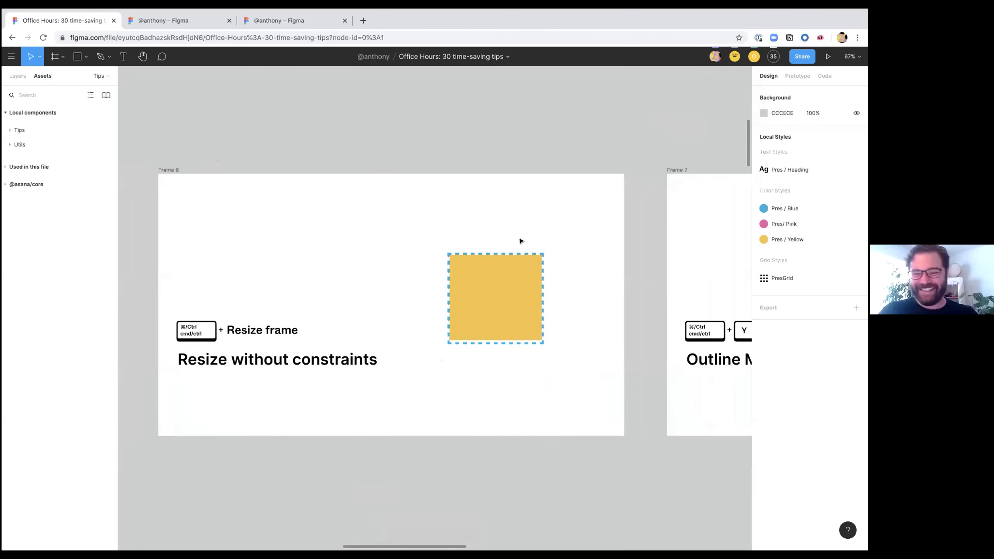
scroll(520, 240, "down", 2)
scroll(520, 240, "right", 5)
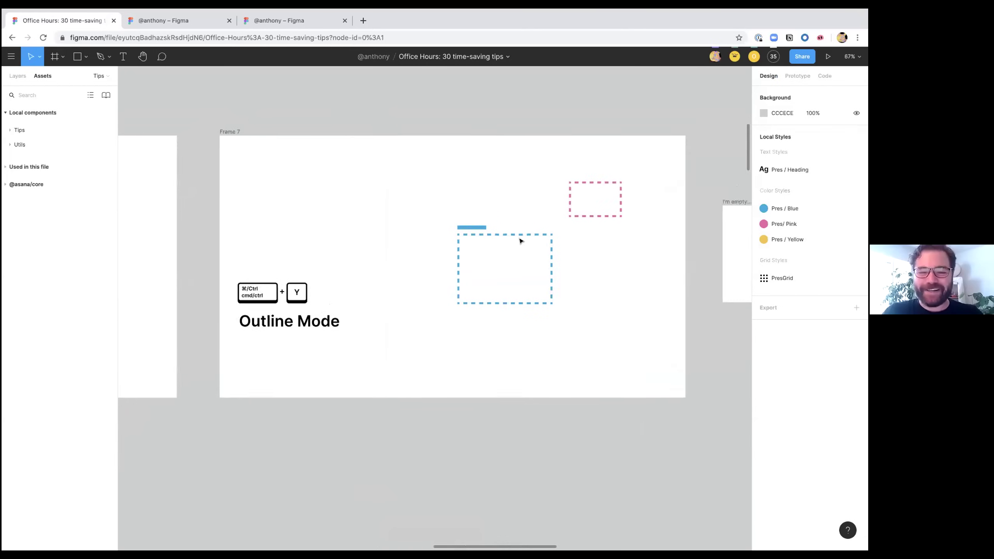
scroll(520, 241, "up", 3)
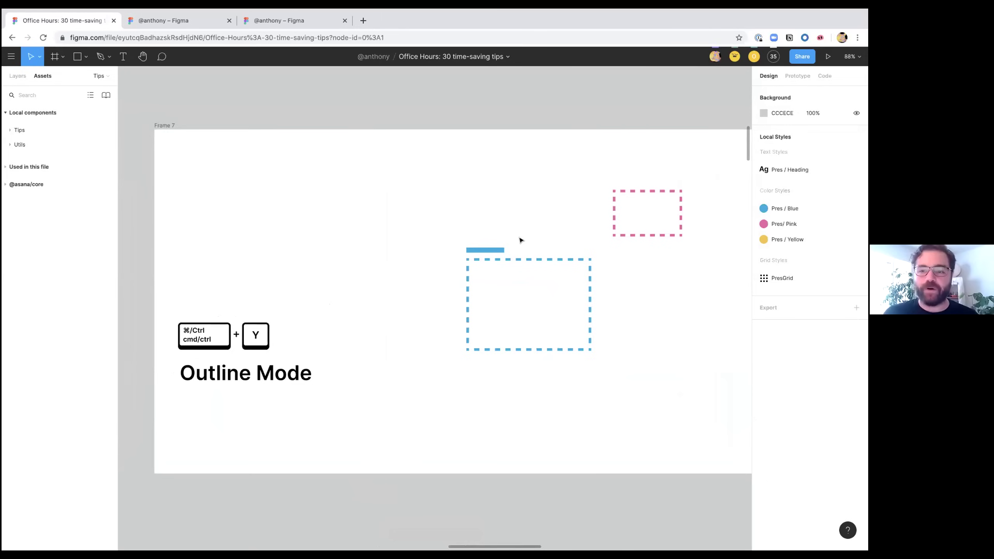
scroll(520, 240, "right", 2)
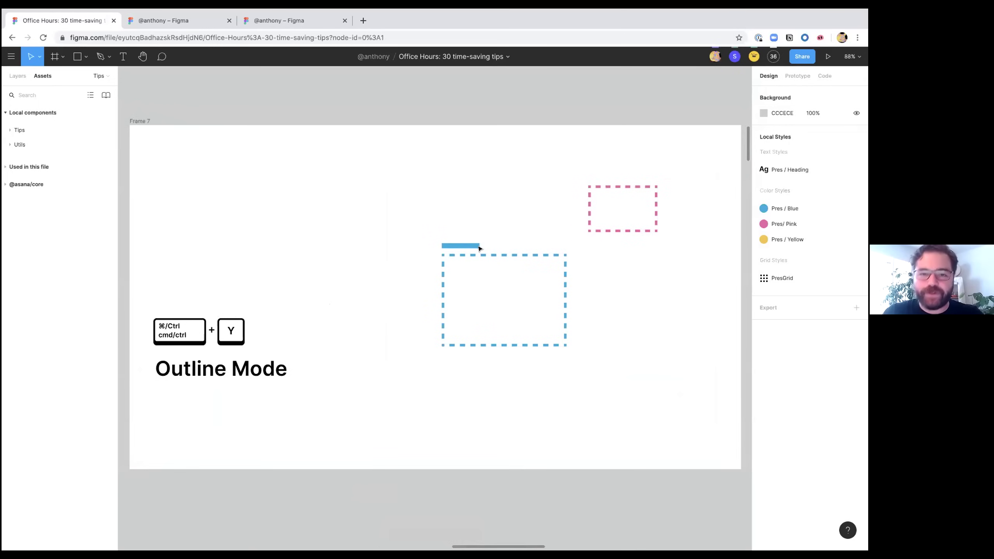
Step: Draw two grey rectangles in Frame 7, one beside and one below the blue dashed rectangle, and deselect them
scroll(479, 247, "down", 3)
key("r")
left_click_drag(413, 308, 524, 400)
left_click_drag(393, 292, 593, 354)
scroll(593, 355, "right", 5)
left_click_drag(477, 354, 546, 233)
scroll(548, 238, "up", 3)
scroll(548, 237, "left", 3)
left_click(517, 232)
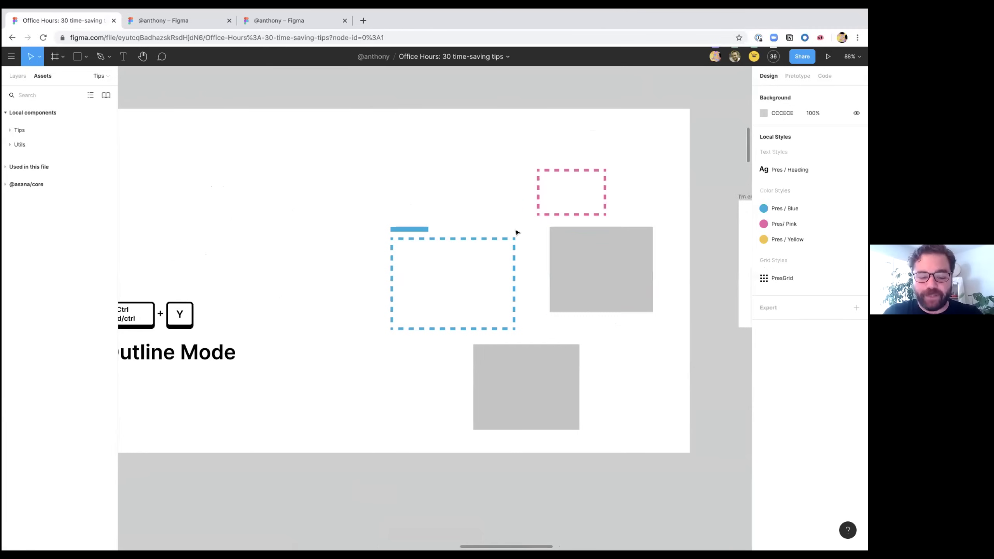
Step: Show the canvas as outlines, examine the shapes in Frame 7, and switch the outlines off again
scroll(535, 289, "down", 2)
key("ctrl+y")
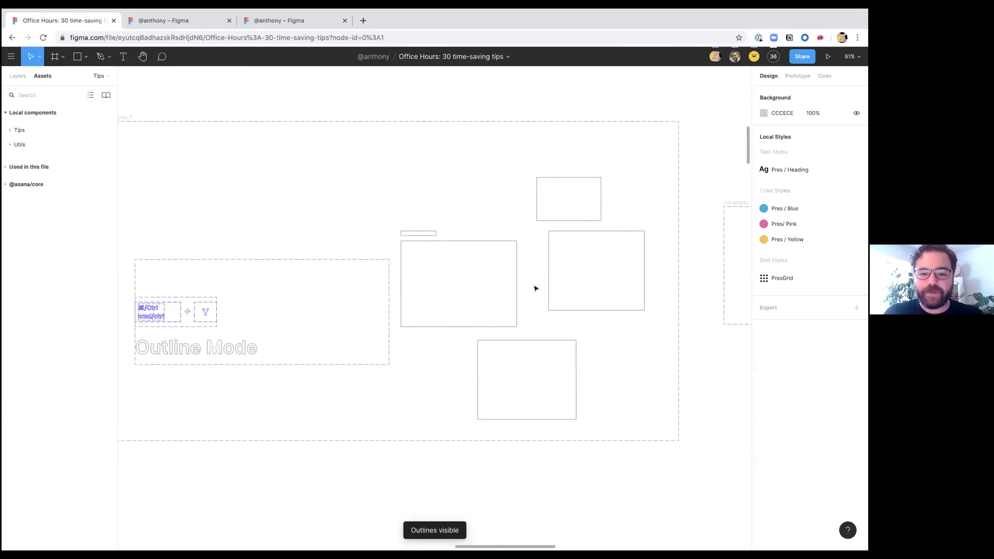
scroll(535, 288, "up", 3)
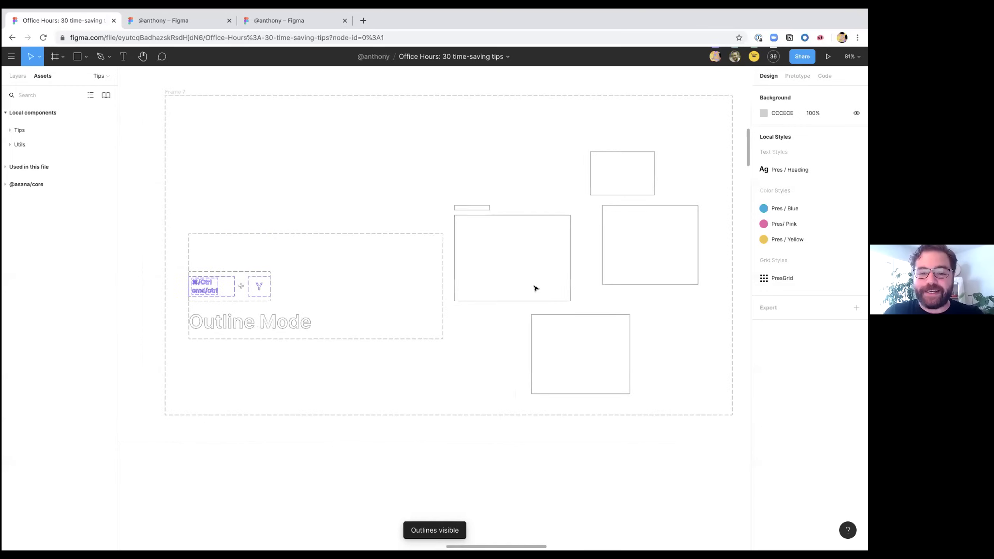
scroll(535, 289, "left", 3)
scroll(536, 289, "up", 2)
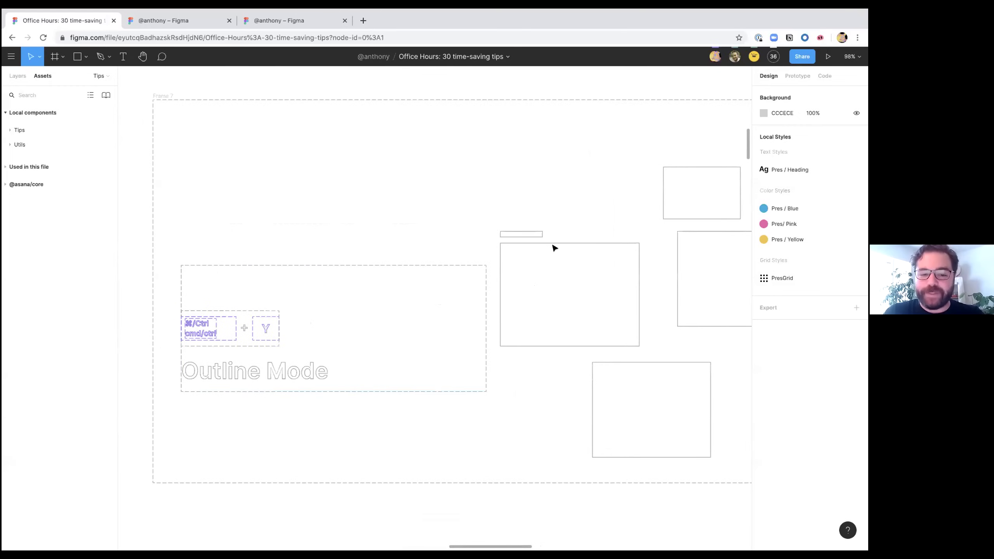
scroll(555, 247, "right", 6)
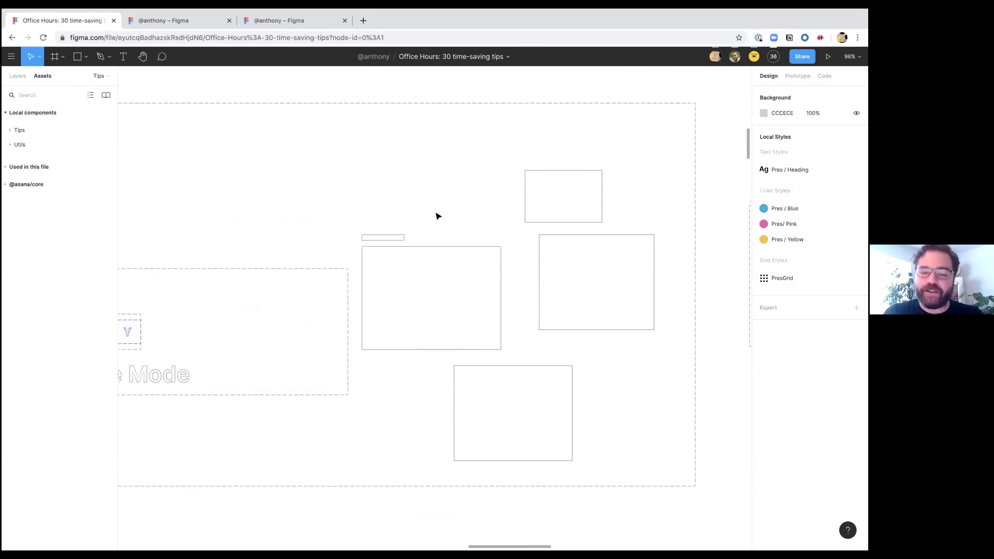
scroll(437, 216, "left", 5)
scroll(409, 356, "right", 3)
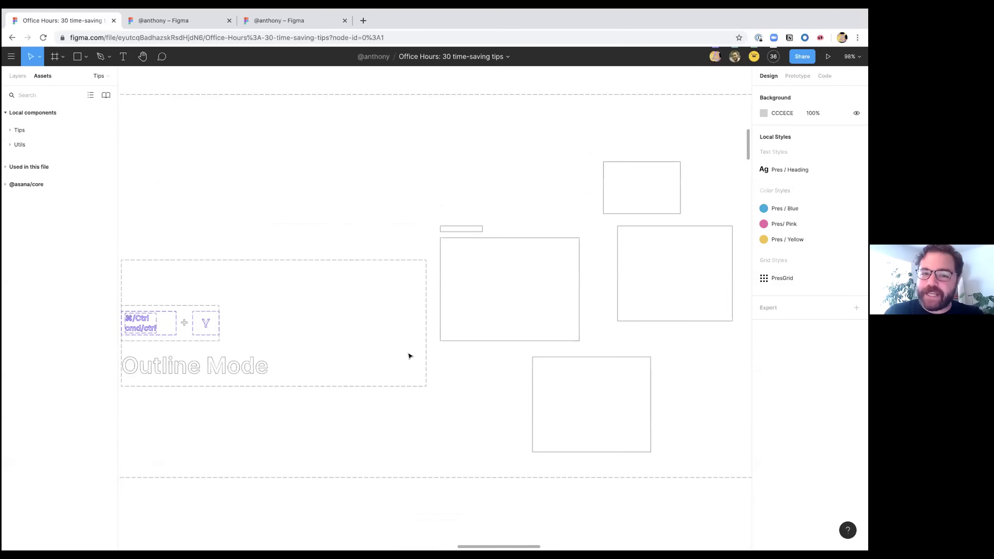
key("ctrl+y")
Step: Select the "I'm empty... or am I?" frame beside Frame 7, and show the outlines to reveal its hidden contents
scroll(409, 356, "right", 6)
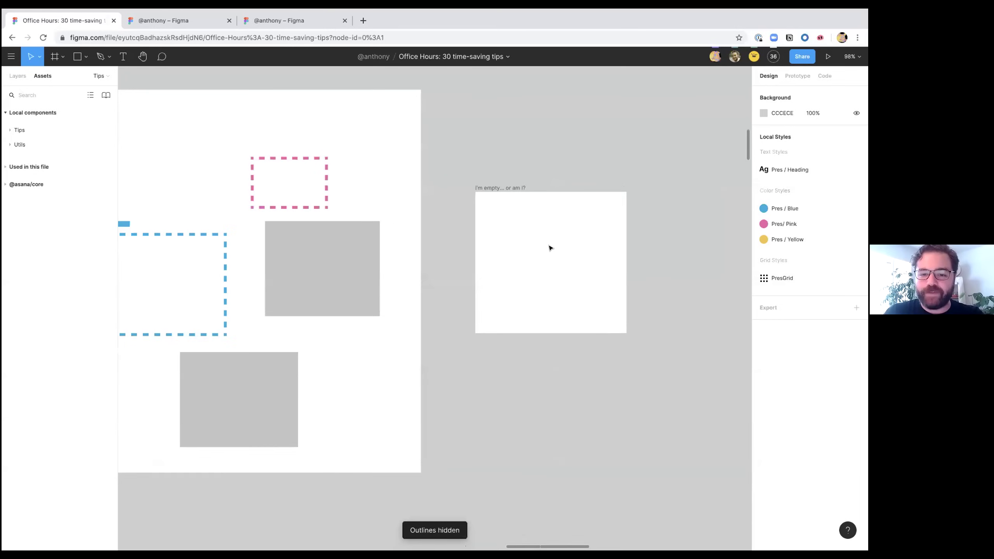
scroll(550, 247, "right", 2)
scroll(550, 248, "up", 2)
left_click(450, 227)
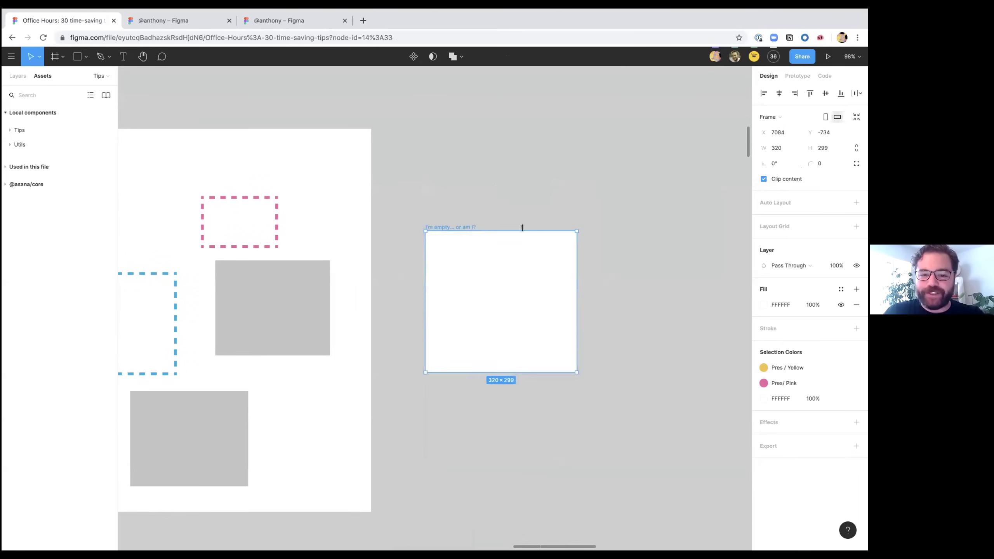
scroll(523, 227, "right", 1)
scroll(522, 227, "down", 1)
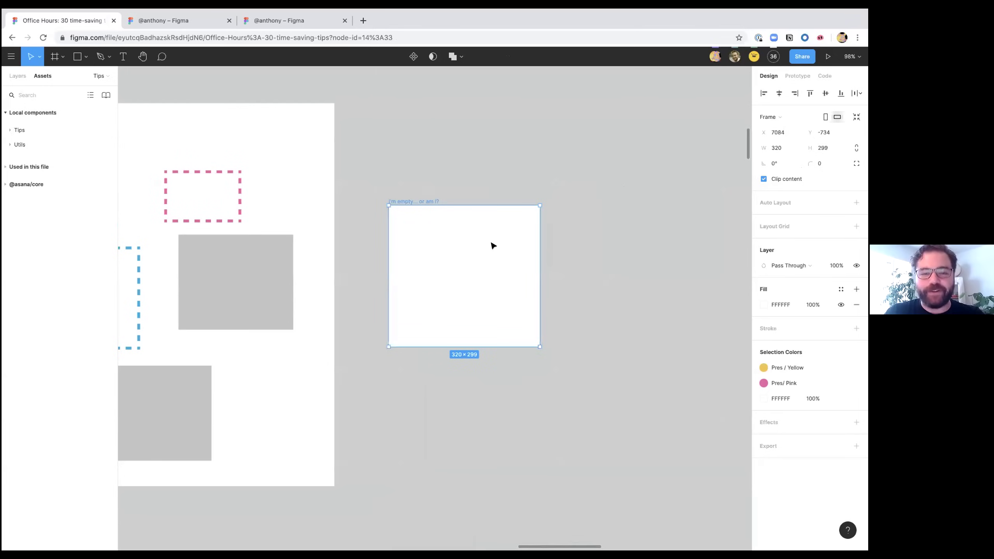
scroll(491, 243, "up", 2)
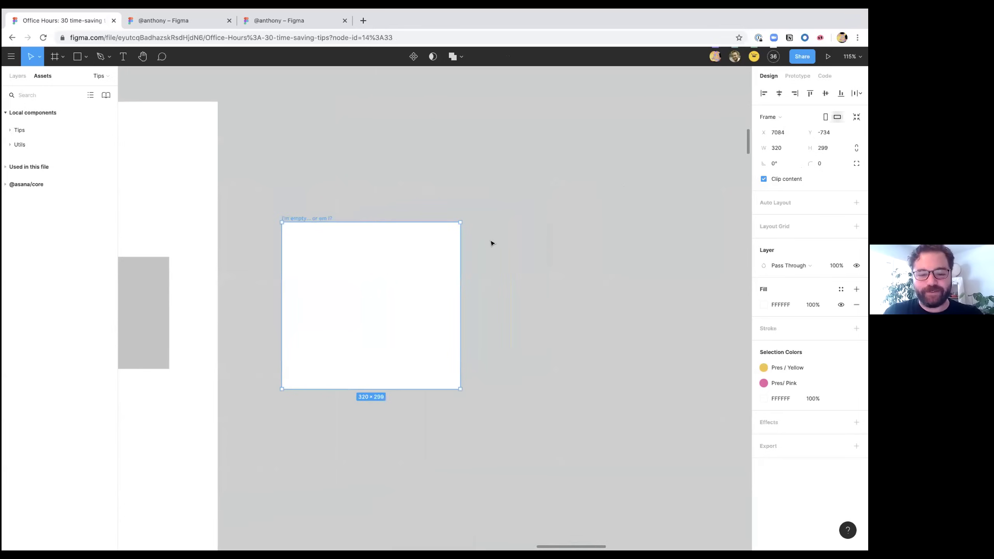
key("ctrl+y")
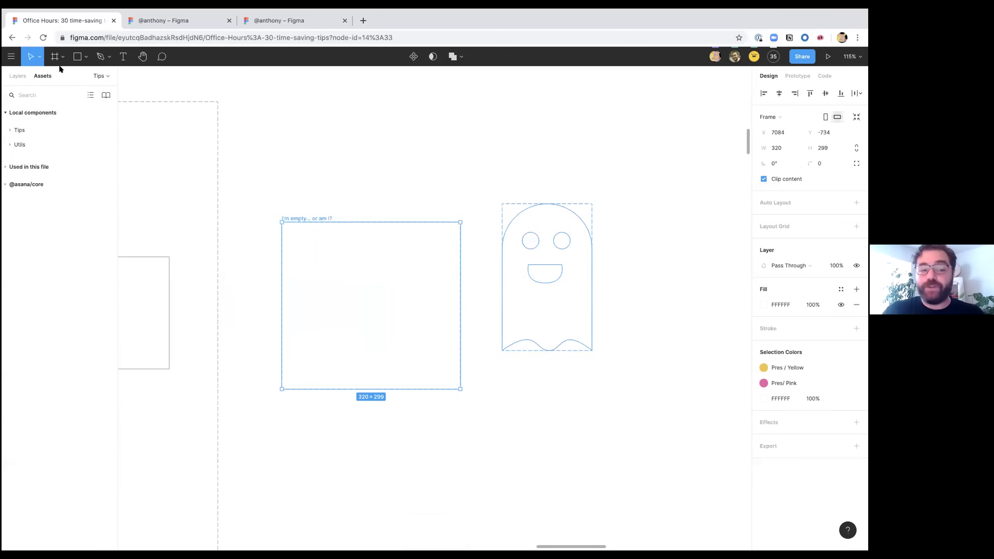
Step: Display the file's pages and layers list, and deselect the "I'm empty... or am I?" frame
left_click(18, 76)
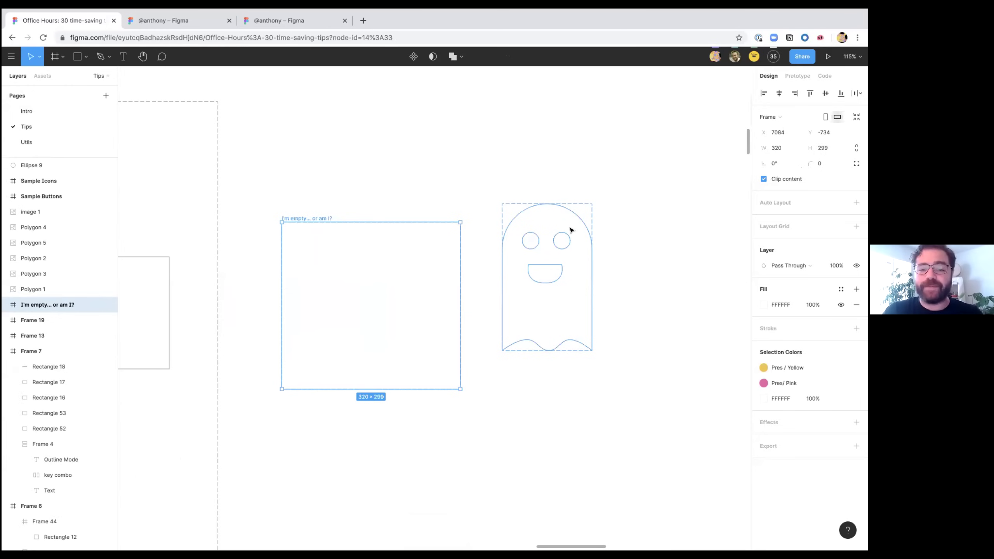
key("Escape")
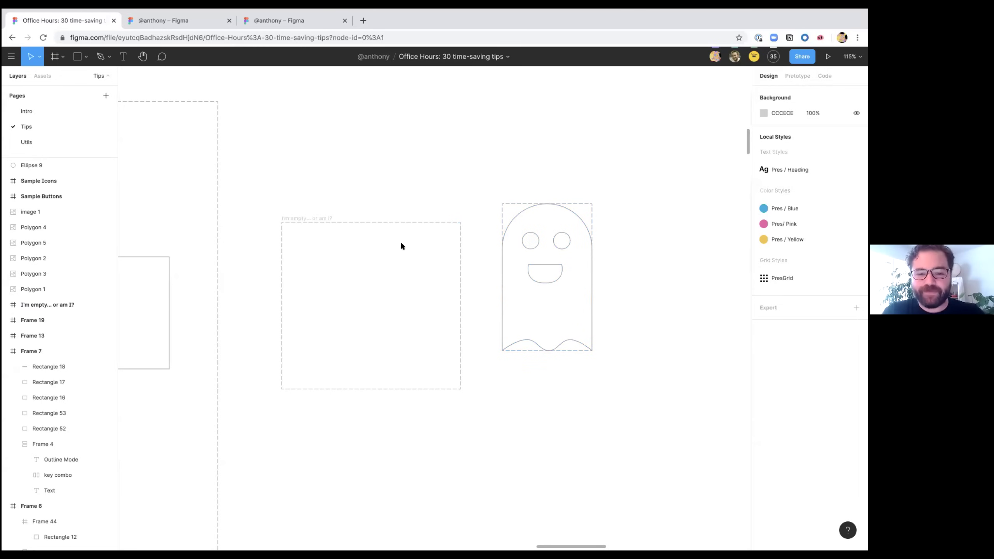
key("super+t")
key("super+w")
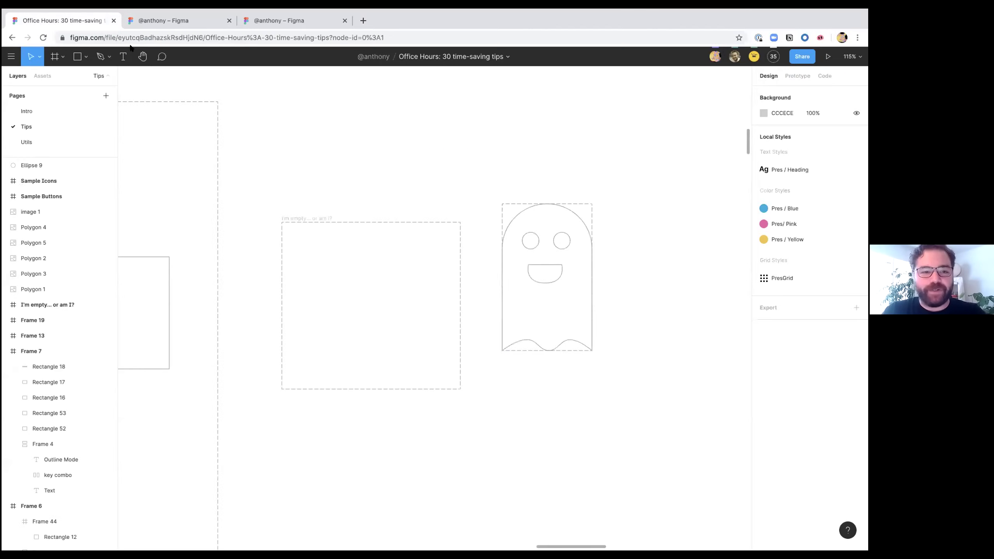
left_click(293, 219)
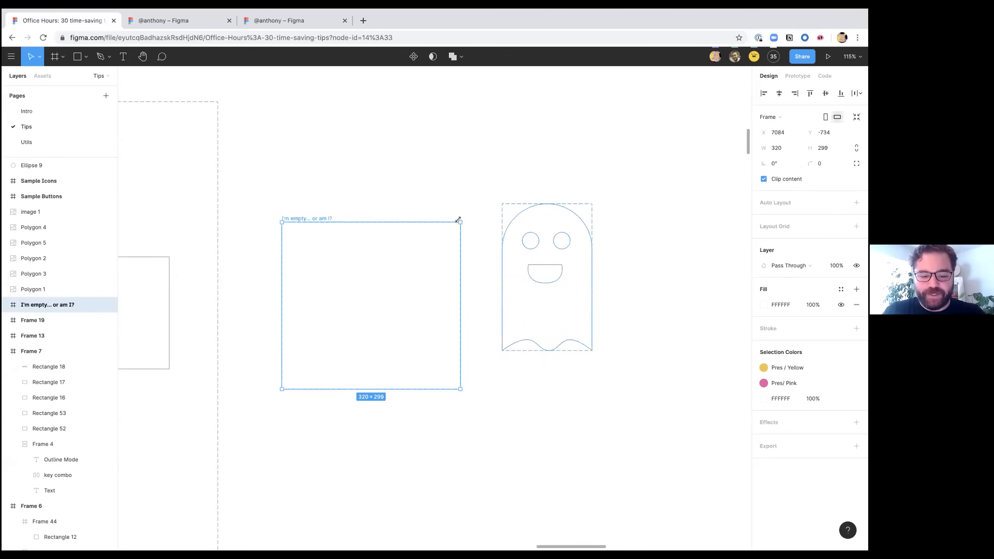
key("super+d")
key("super+d")
key("super+z")
key("super+z")
key("super+z")
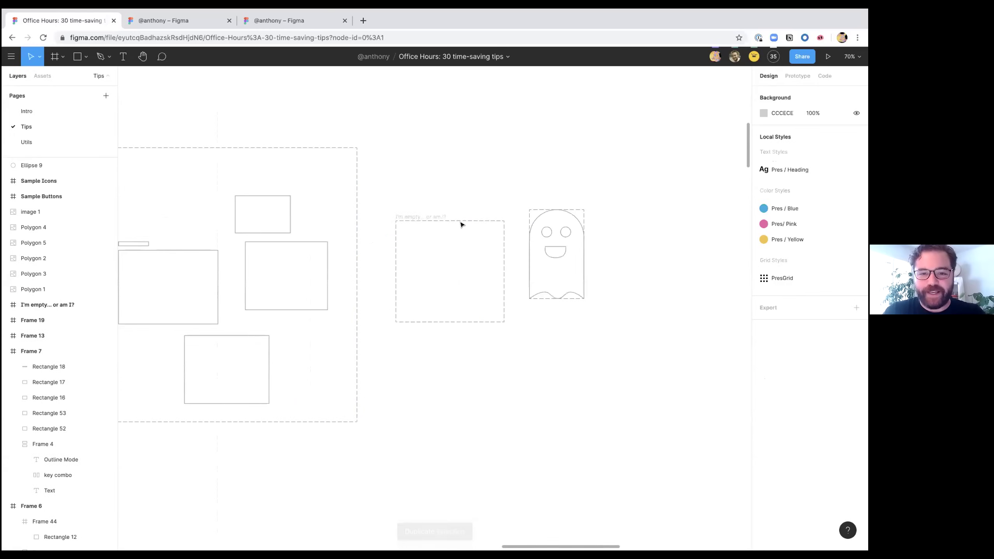
Step: Hide the canvas outlines, and select the "I'm empty... or am I?" frame beside Frame 7
scroll(461, 224, "down", 5, "ctrl")
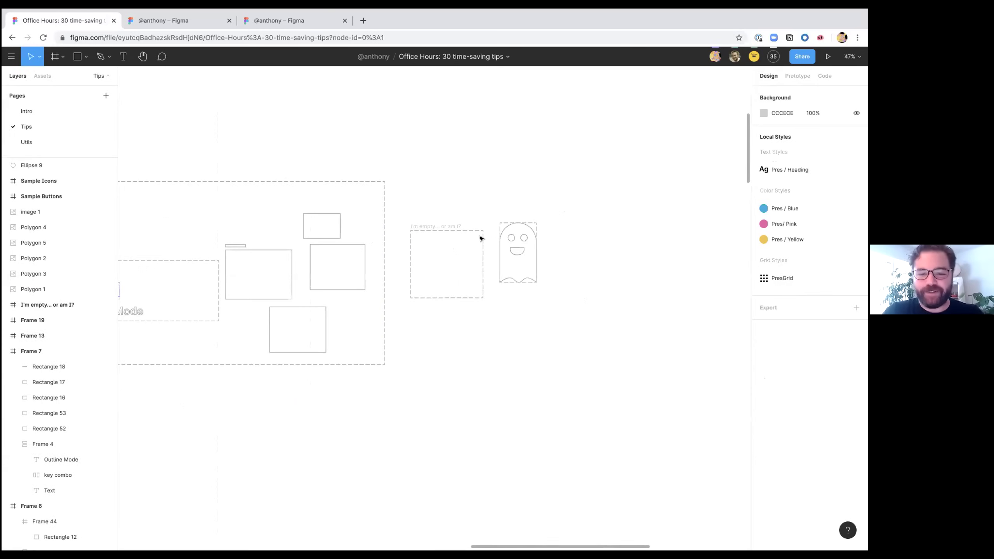
key("super+y")
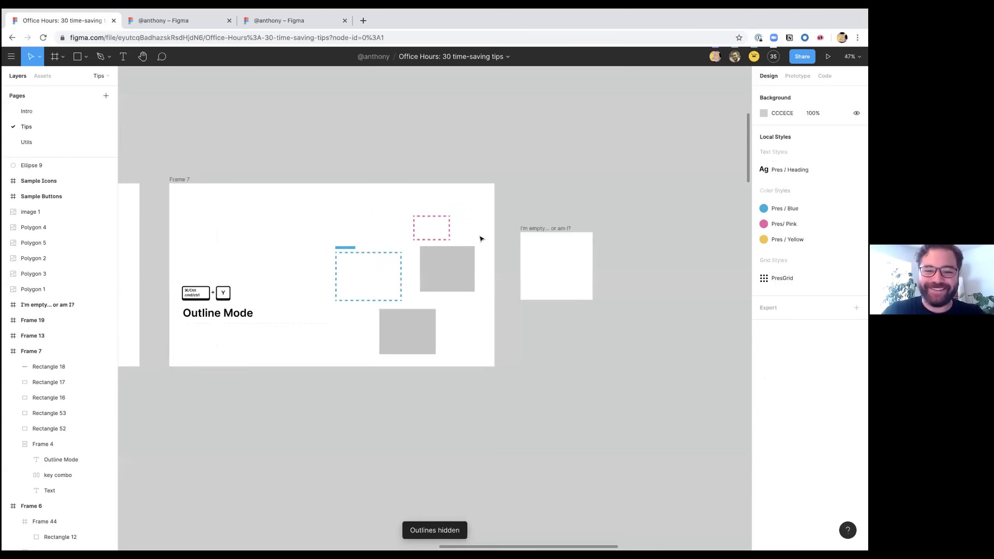
scroll(482, 239, "down", 2)
scroll(481, 239, "left", 4)
scroll(481, 239, "down", 4)
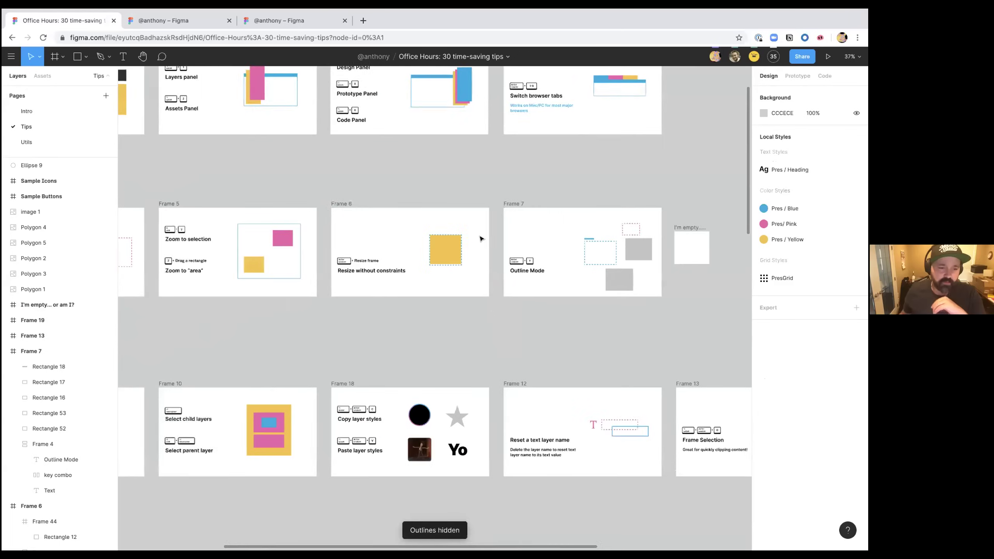
scroll(481, 239, "left", 2)
scroll(481, 239, "right", 5)
scroll(481, 238, "up", 10, "ctrl")
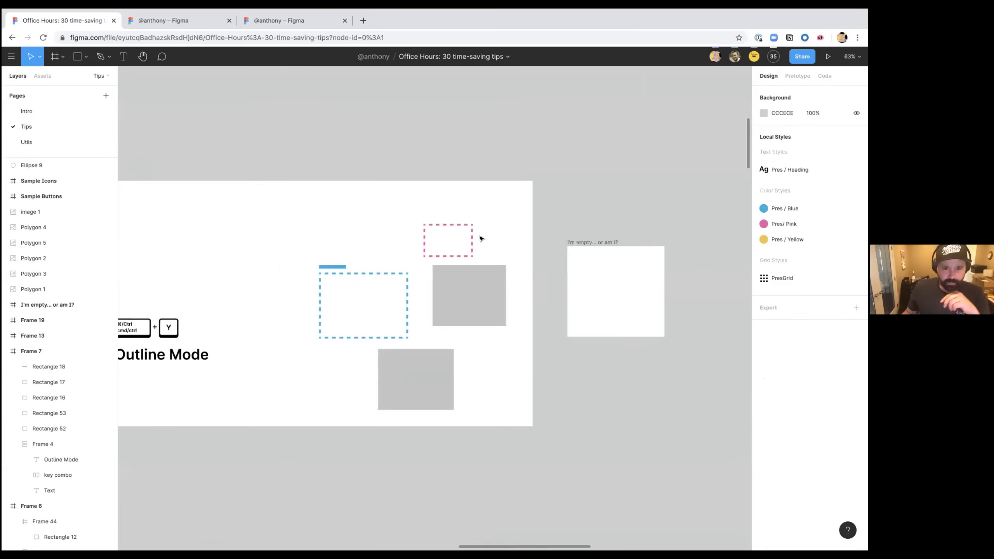
left_click(430, 257)
left_click(430, 258)
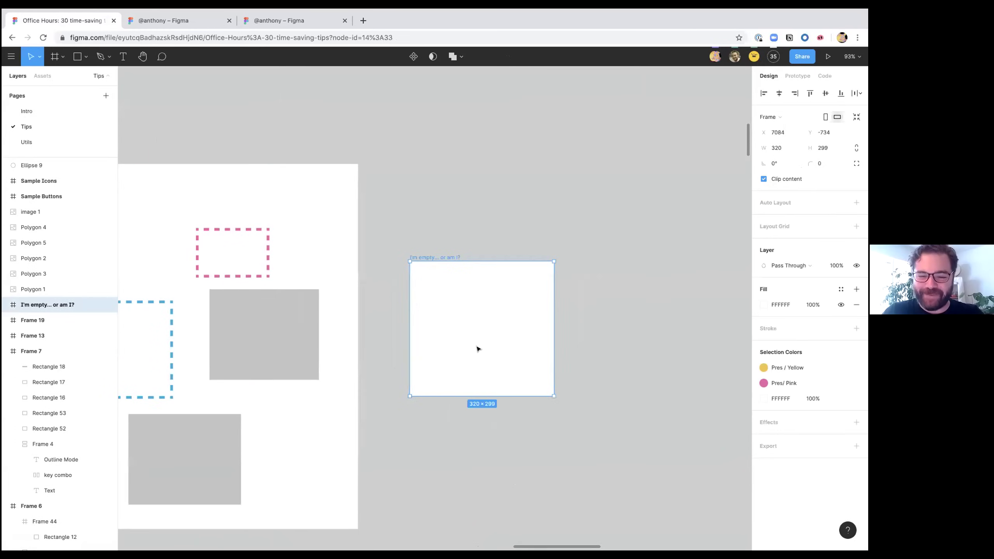
Step: Select the yellow level-0 frame inside Frame 9 in the Layers/Frames section
scroll(478, 348, "down", 3, "ctrl")
scroll(477, 349, "down", 3, "ctrl")
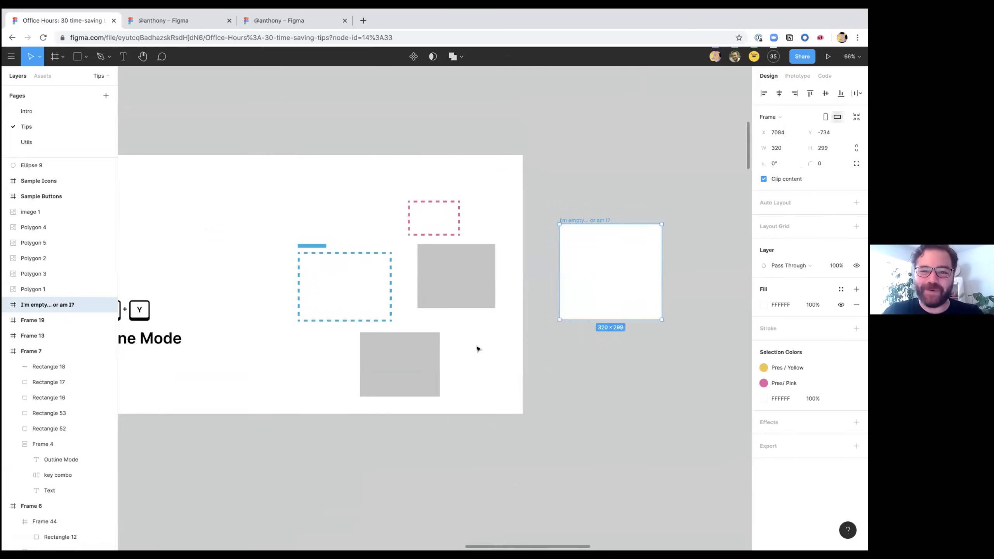
scroll(477, 349, "left", 4)
scroll(477, 348, "left", 5)
scroll(478, 348, "down", 5)
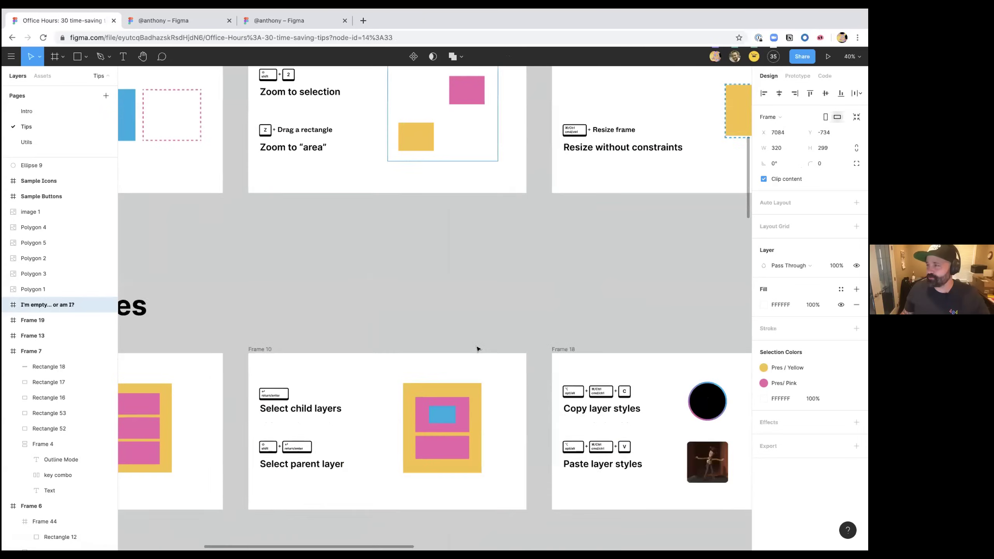
scroll(478, 348, "up", 7)
scroll(478, 349, "left", 3)
scroll(478, 348, "left", 3)
scroll(478, 348, "down", 2)
scroll(477, 348, "left", 5)
scroll(478, 348, "down", 4)
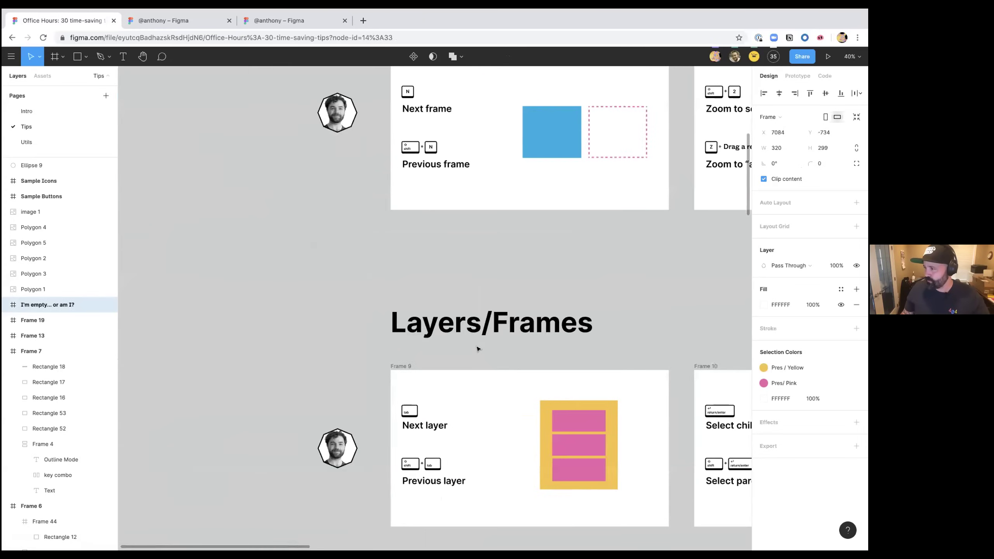
scroll(476, 346, "down", 4)
scroll(470, 340, "up", 5, "ctrl")
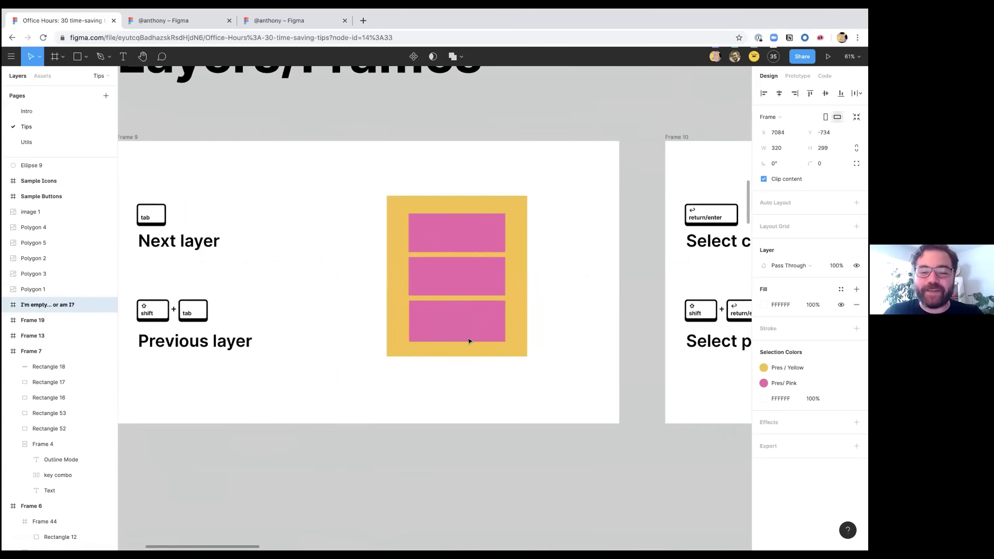
scroll(470, 341, "right", 3)
scroll(469, 341, "up", 3)
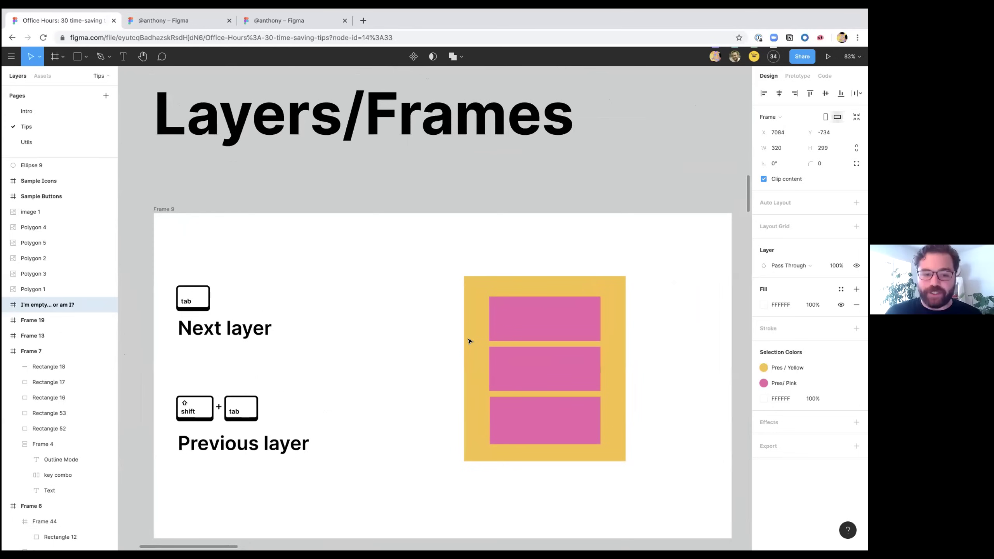
scroll(469, 340, "down", 3)
left_click(503, 337)
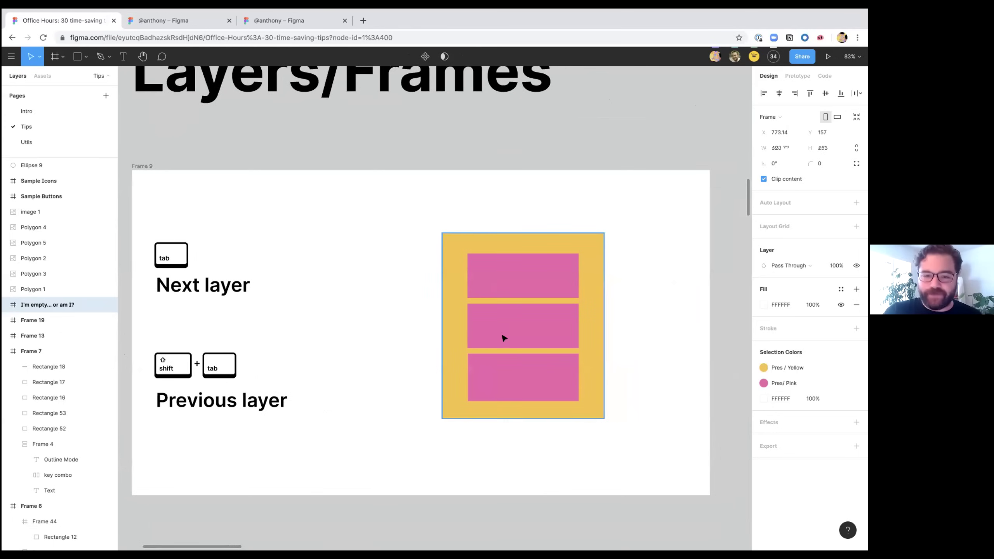
scroll(504, 337, "left", 2)
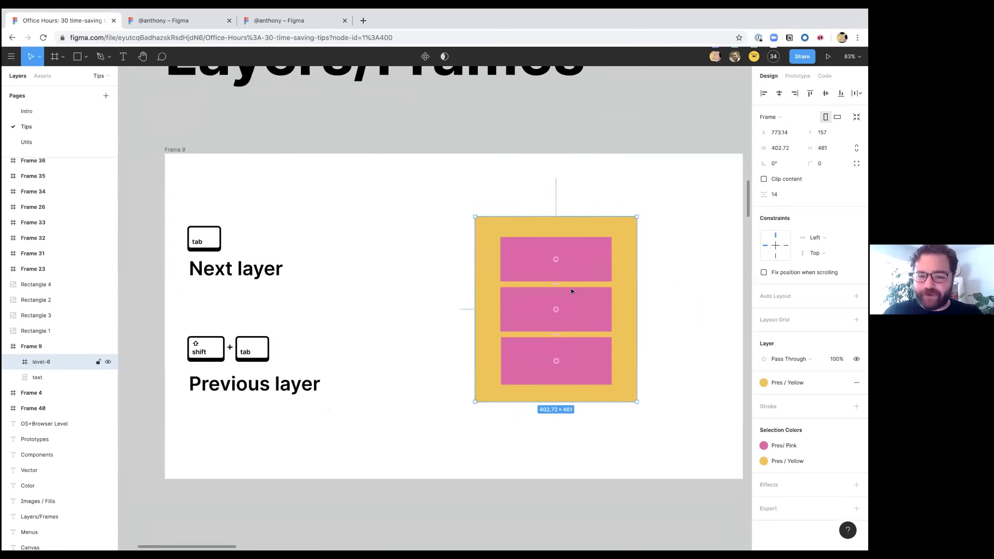
scroll(533, 295, "down", 1)
scroll(533, 295, "right", 1)
scroll(535, 294, "up", 1)
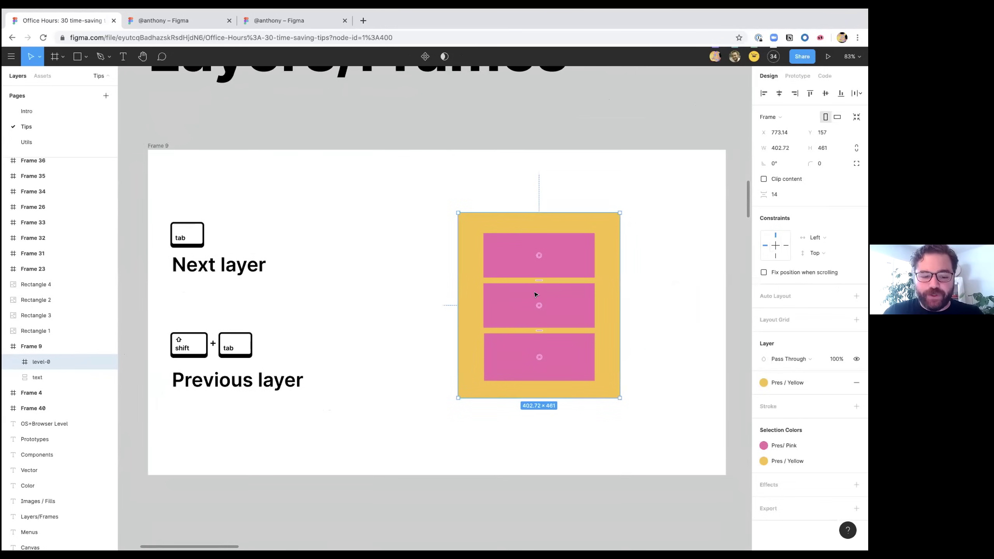
Step: Select the middle pink layer inside Frame 9's yellow frame, and cycle the selection forward and backward through its sibling layers
key("Tab")
key("shift+Tab")
double_click(501, 288)
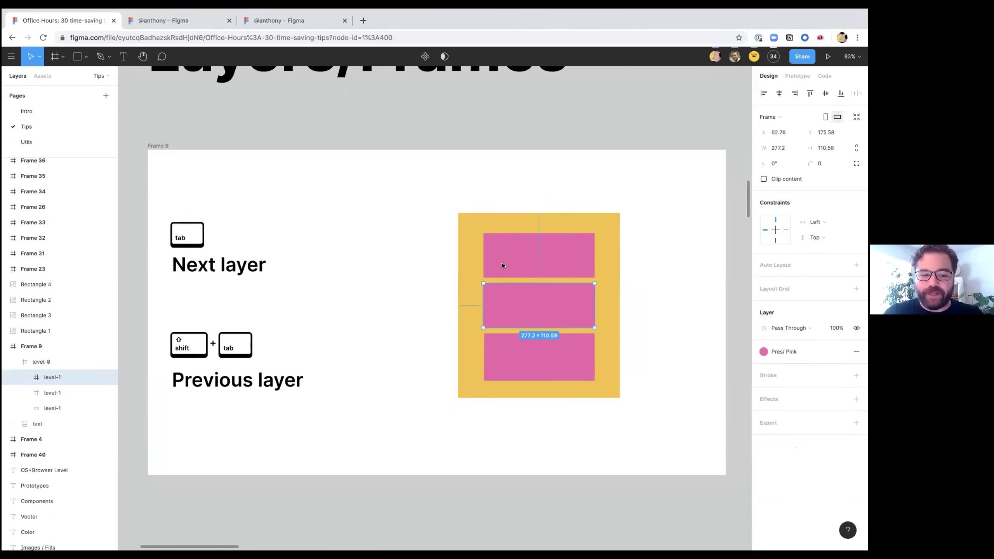
key("Tab")
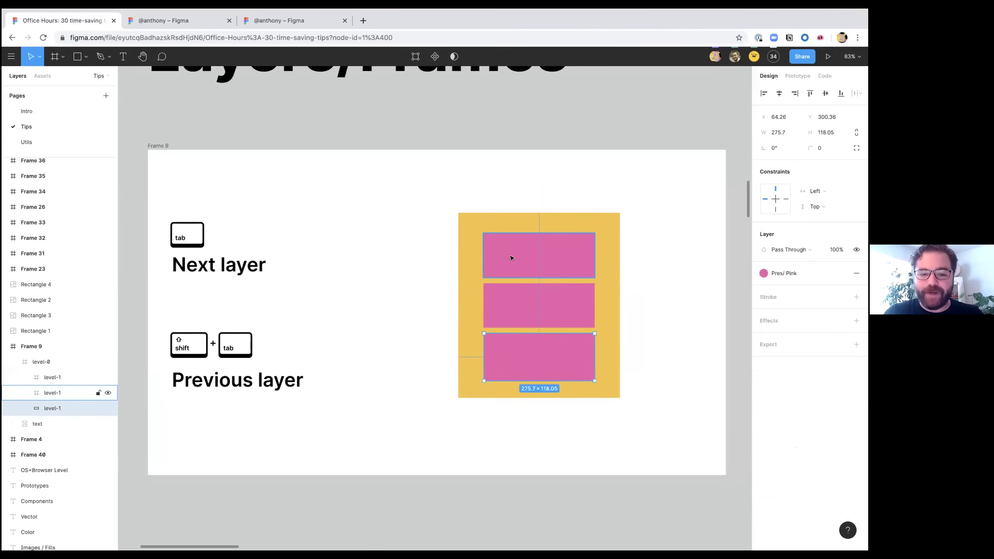
key("Tab")
key("Tab")
key("shift+Tab")
key("Tab")
key("Tab")
key("shift+Tab")
key("shift+Tab")
key("shift+Tab")
key("shift+Tab")
key("shift+Tab")
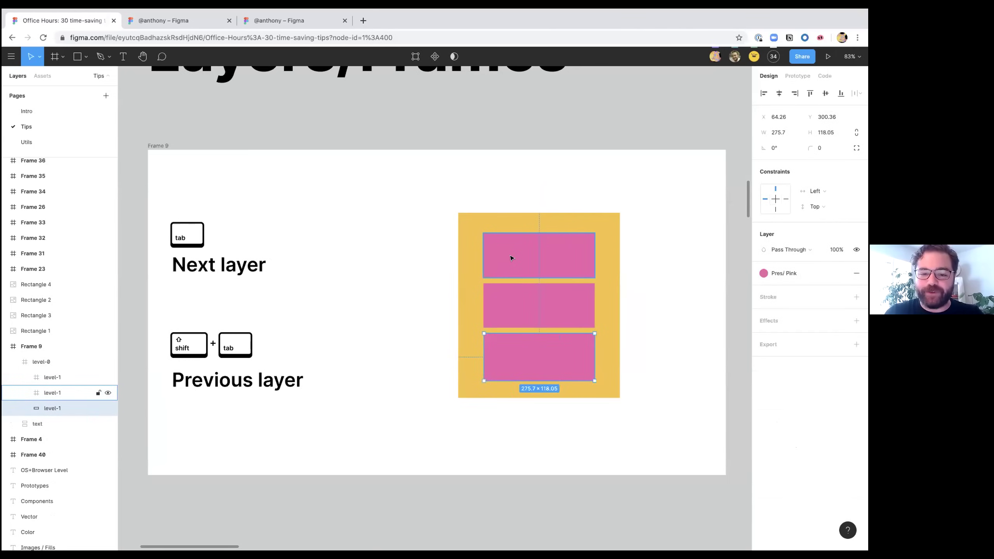
key("shift+Tab")
key("shift+Tab")
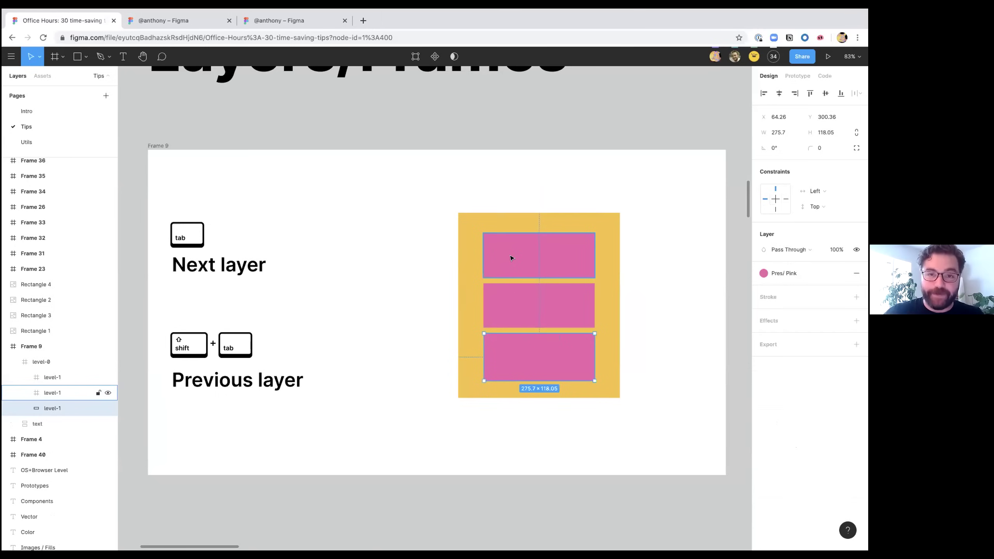
Step: Select the upper pink level-1 frame in Frame 10, and move the selection up to its parent, the yellow level-0 frame
scroll(510, 257, "right", 15)
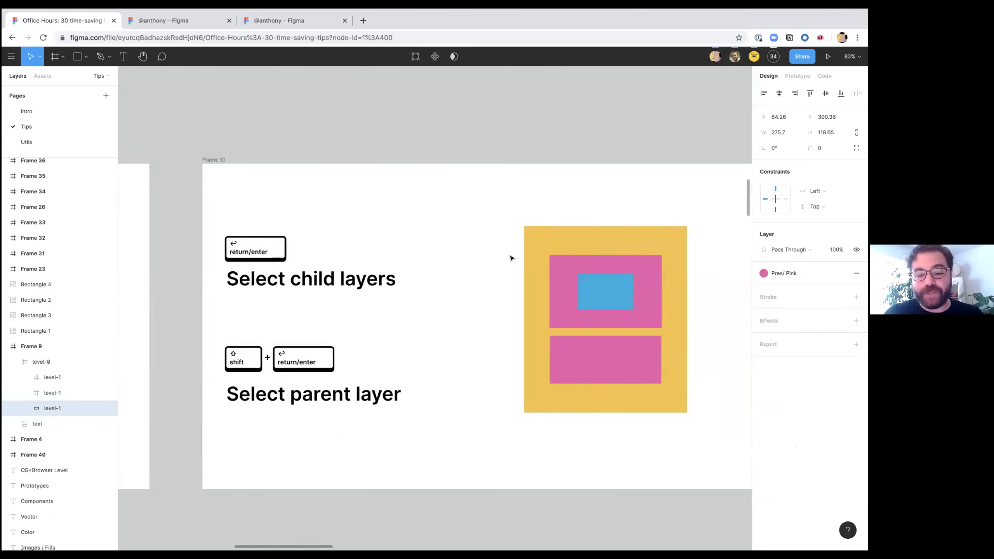
left_click(586, 307)
left_click(586, 307)
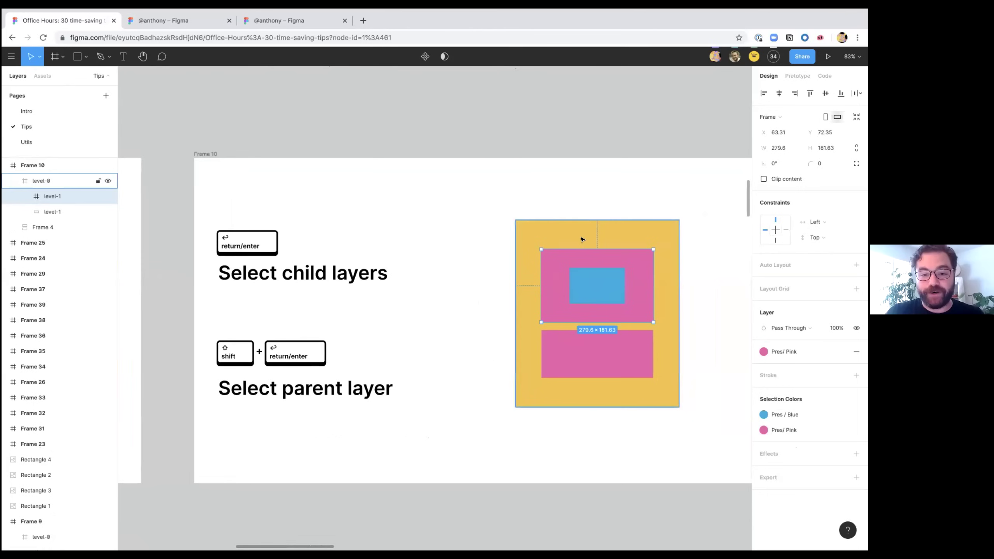
key("shift+Return")
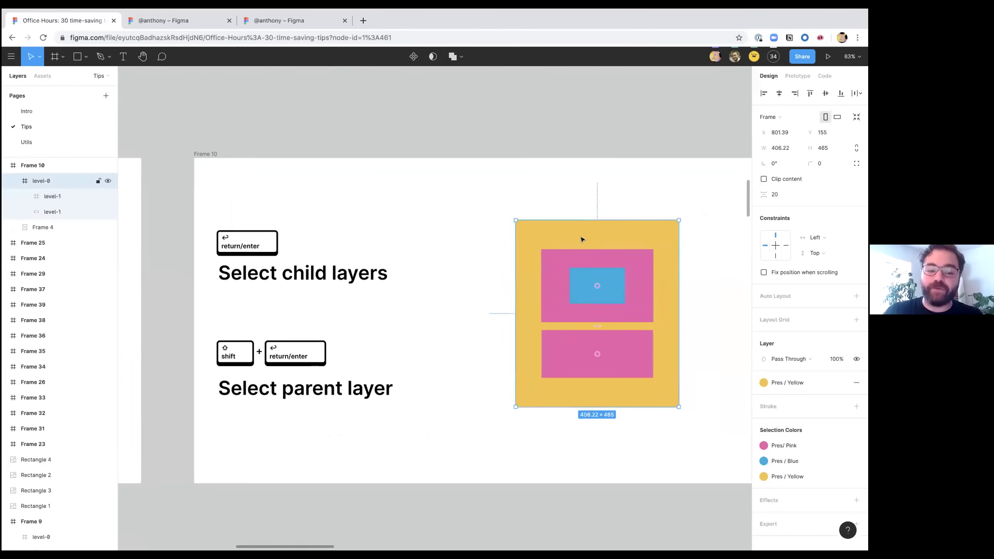
scroll(582, 239, "right", 3)
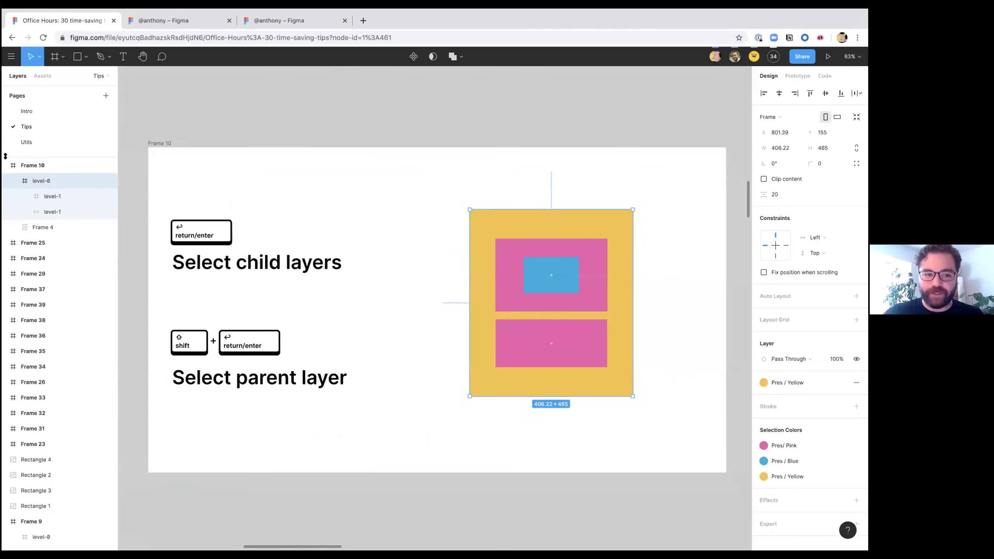
scroll(41, 194, "up", 2)
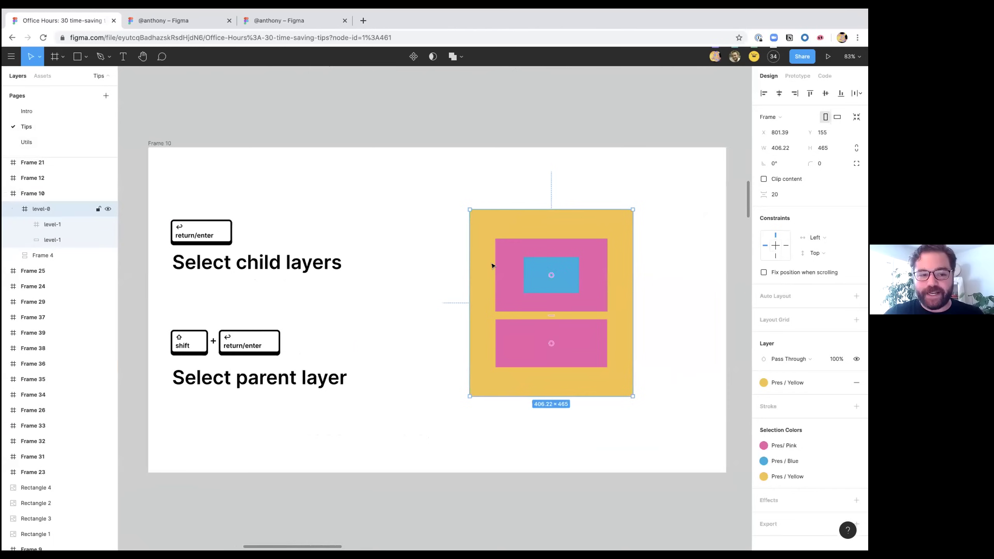
Step: Move the selection from the yellow frame down through its nested child layers, back up and down again, and deselect everything
key("Return")
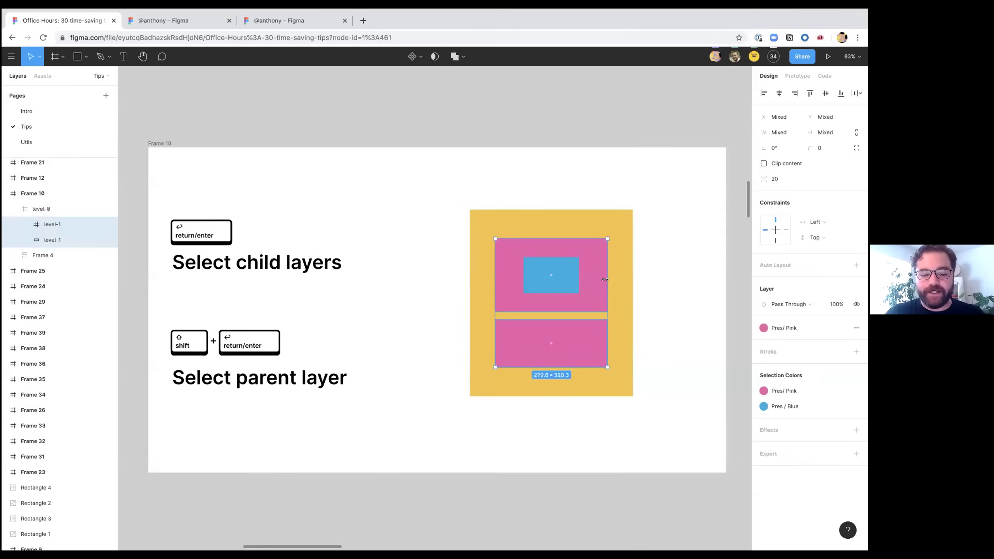
key("Return")
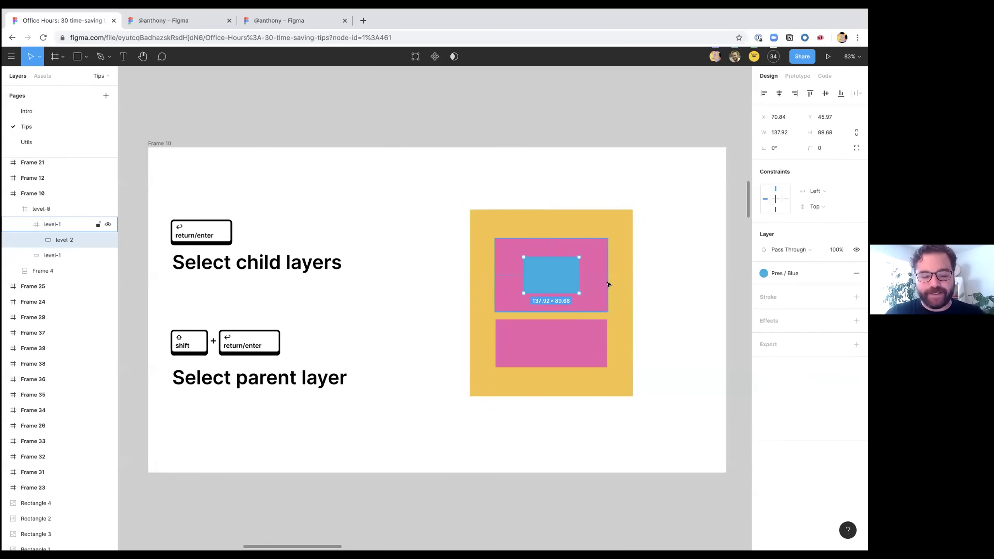
key("shift+Return")
key("shift+Return")
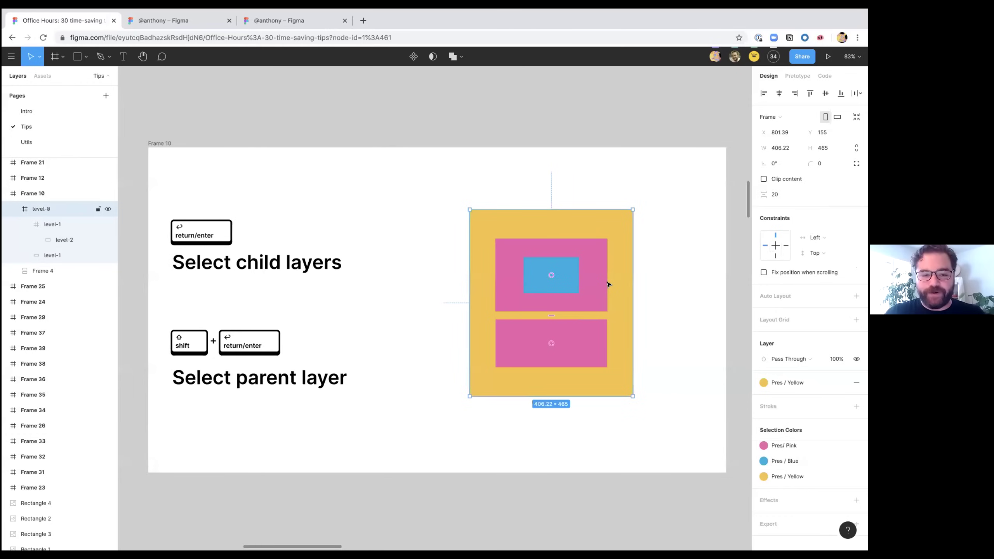
key("Return")
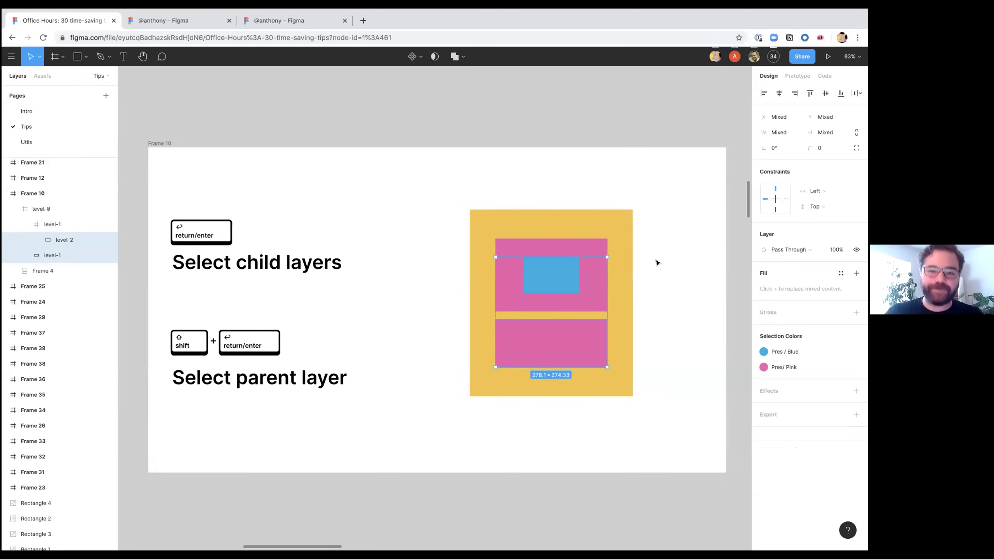
left_click(655, 247)
Step: Advance the view from Frame 10 to the next frame, the one about copying and pasting layer styles
scroll(656, 246, "right", 6)
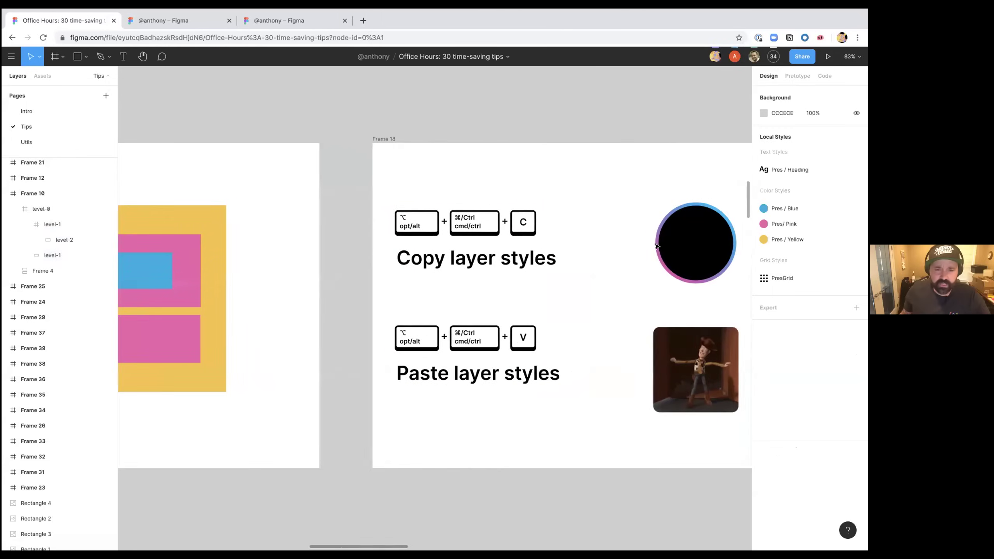
scroll(656, 246, "left", 10)
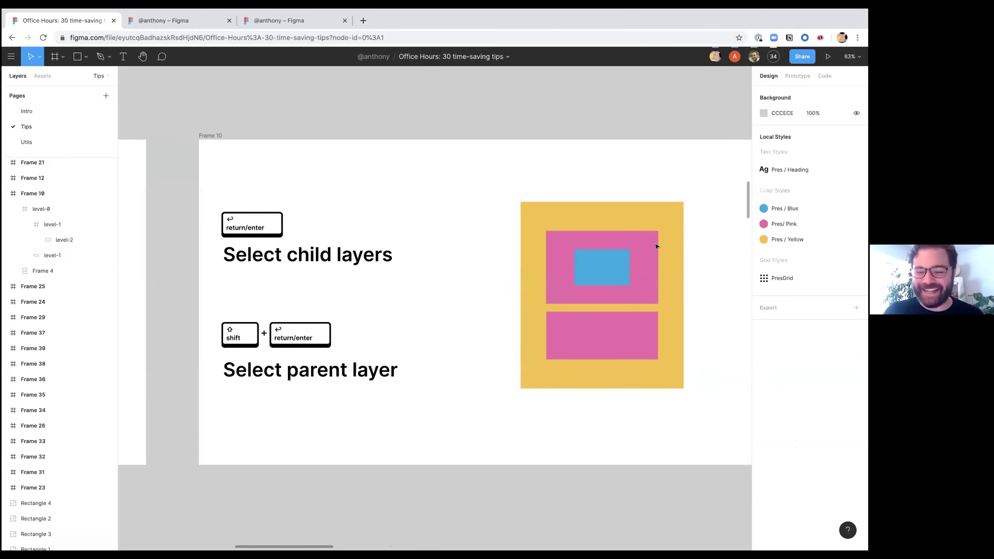
scroll(657, 246, "right", 2)
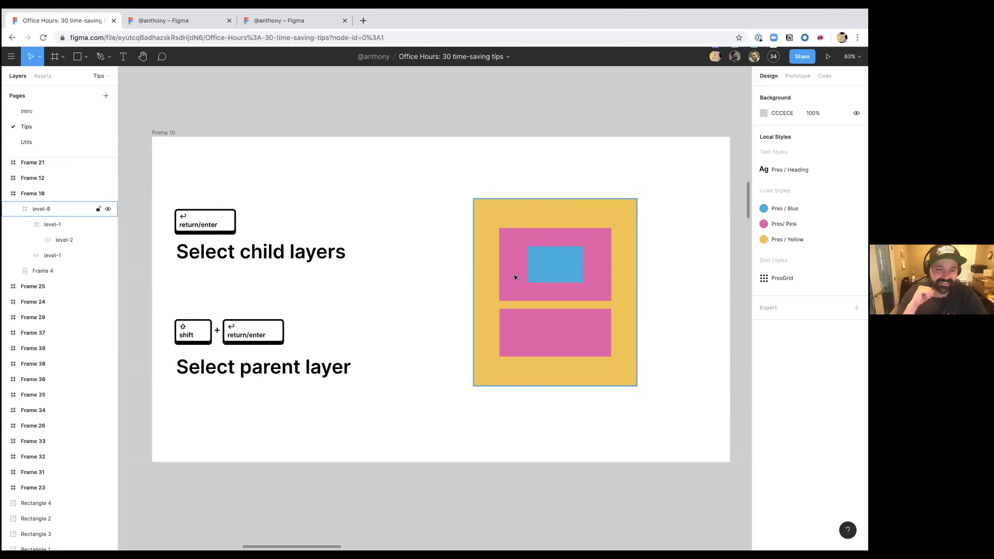
scroll(514, 278, "right", 10)
scroll(514, 277, "left", 6)
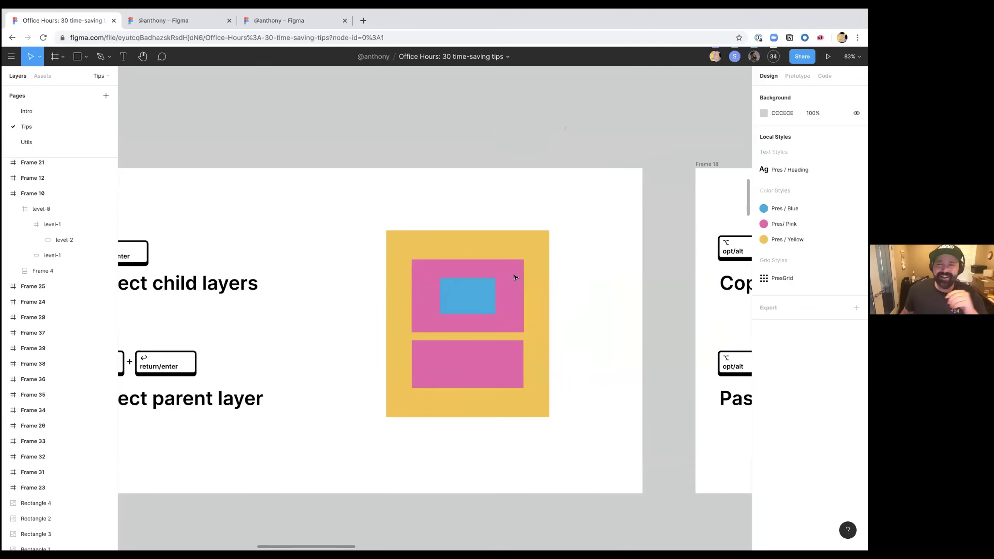
key("n")
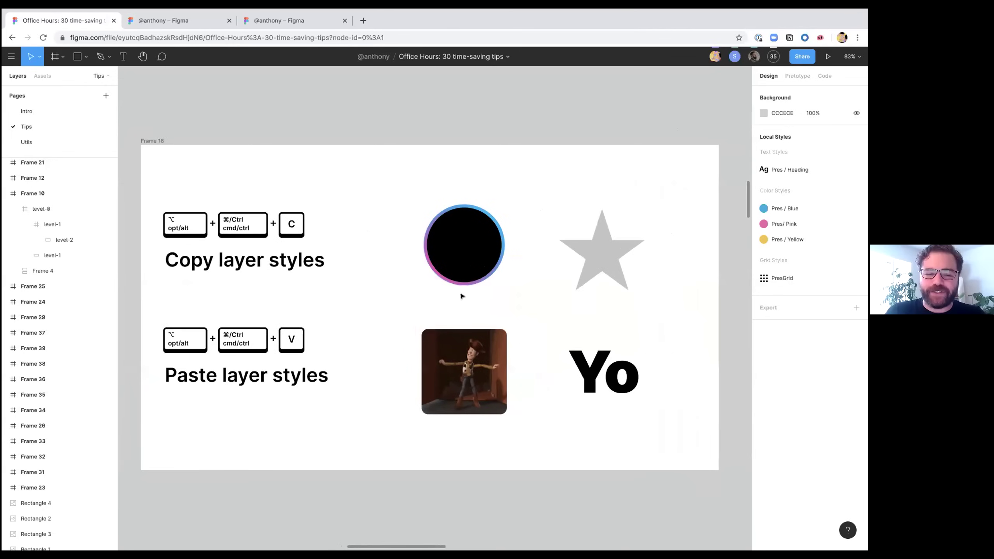
Step: Select the black circle in Frame 18 and inspect its fill and gradient stroke settings
left_click(459, 244)
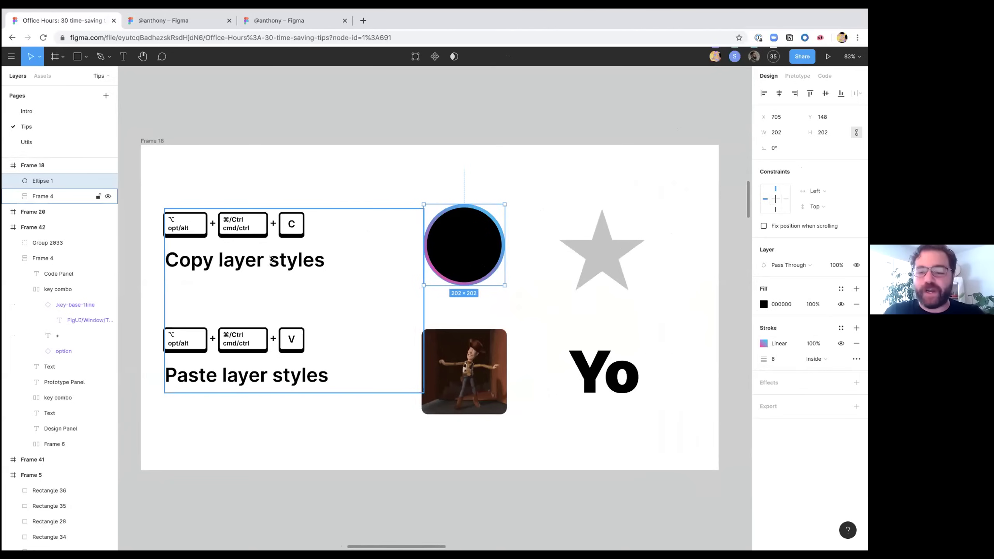
left_click(788, 306)
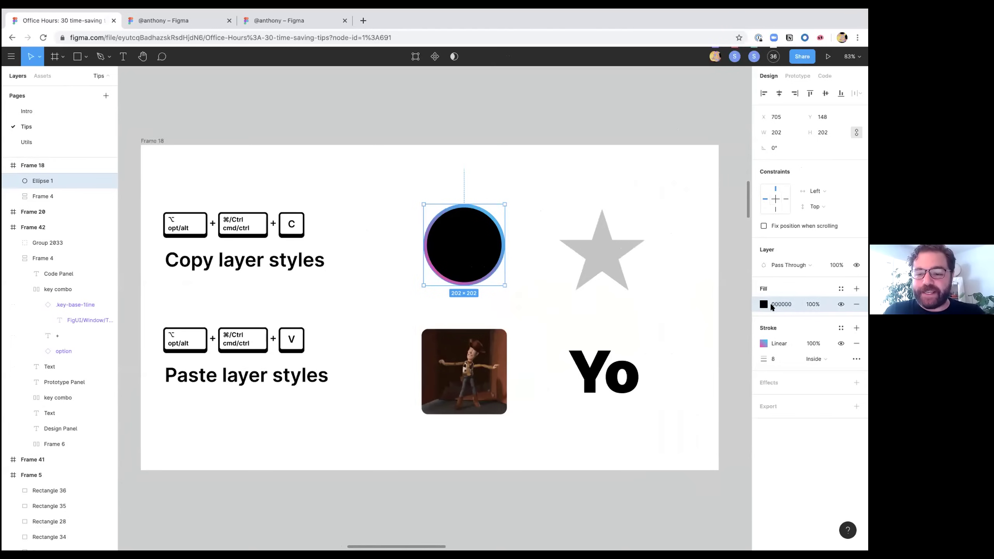
left_click(753, 343)
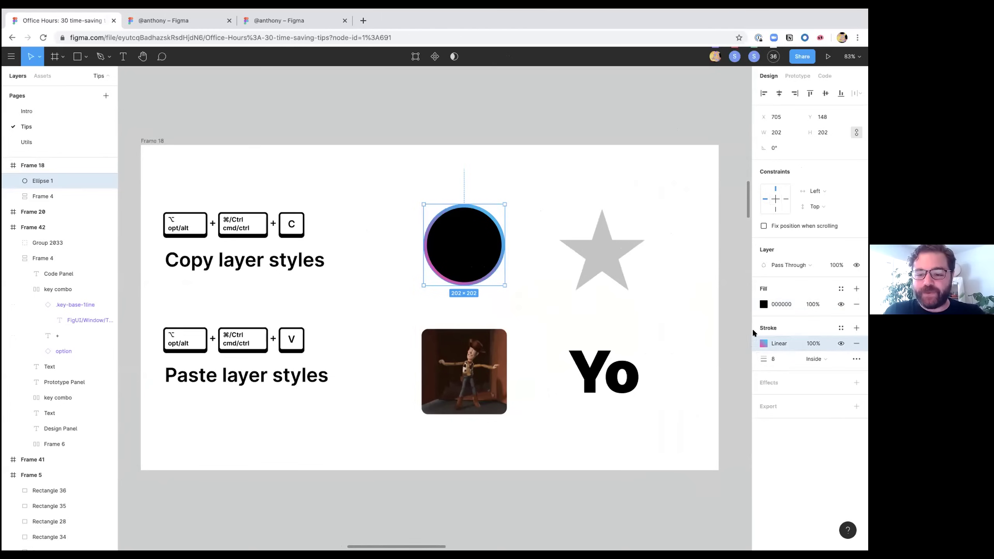
left_click(756, 305)
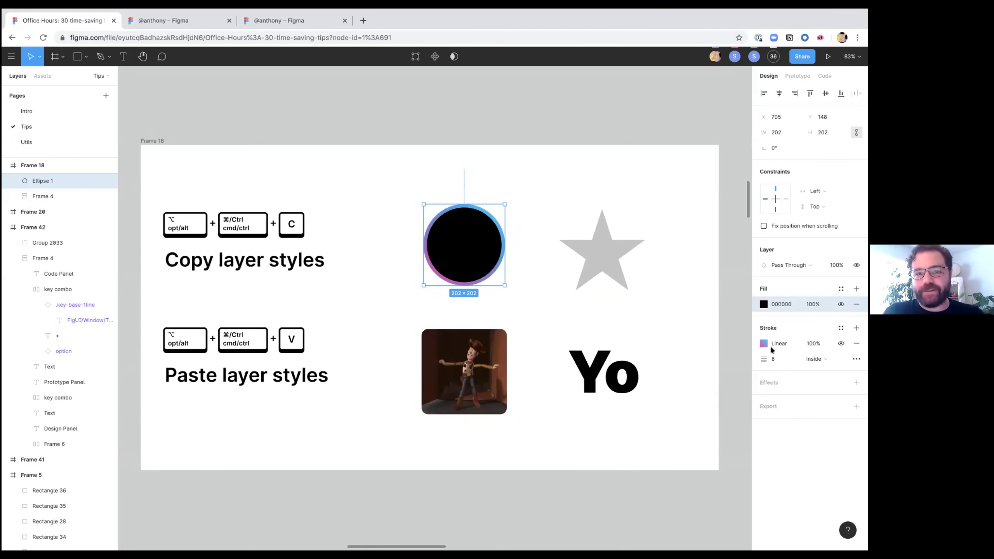
left_click(705, 303)
Step: Try the black circle's layer styles on the grey star twice, undoing the paste each time
left_click(481, 243)
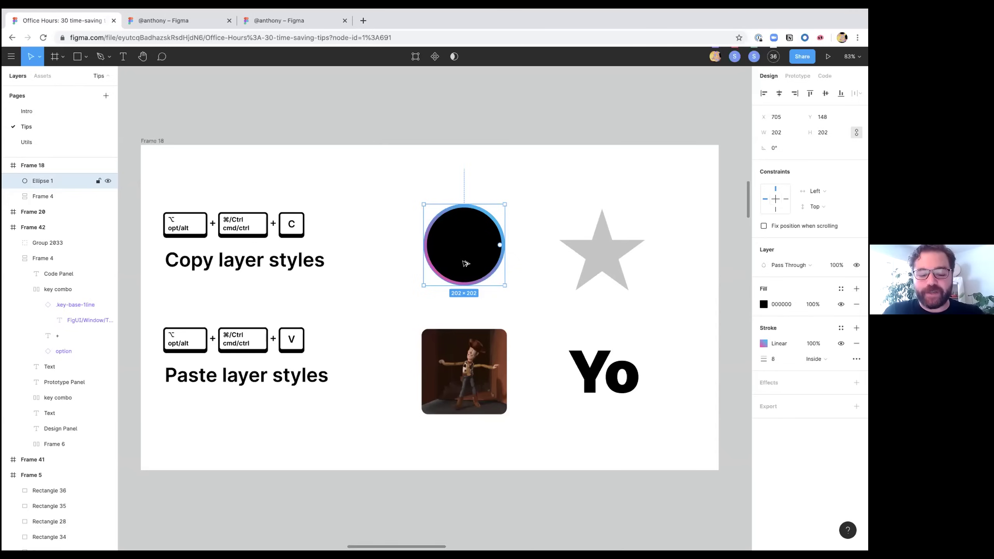
left_click(596, 253)
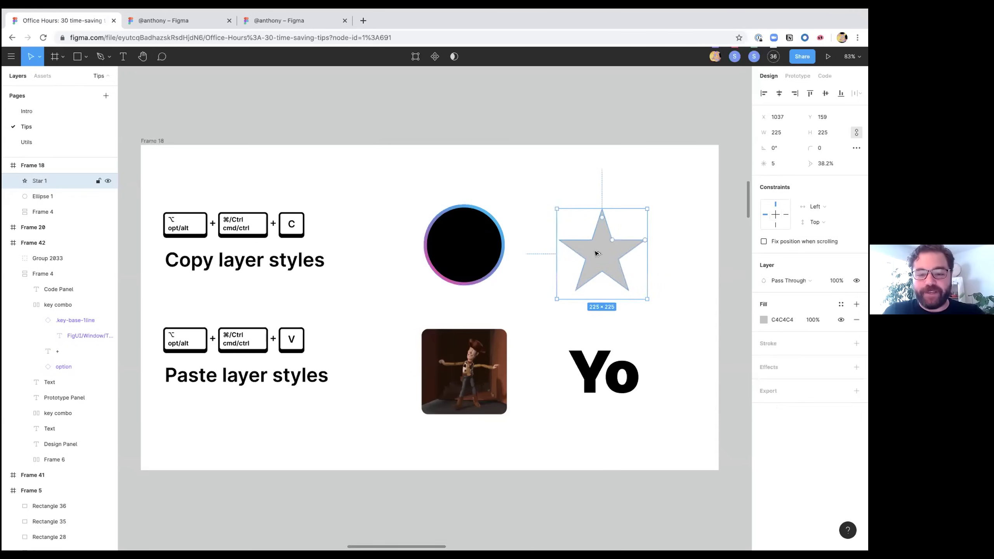
key("ctrl+alt+v")
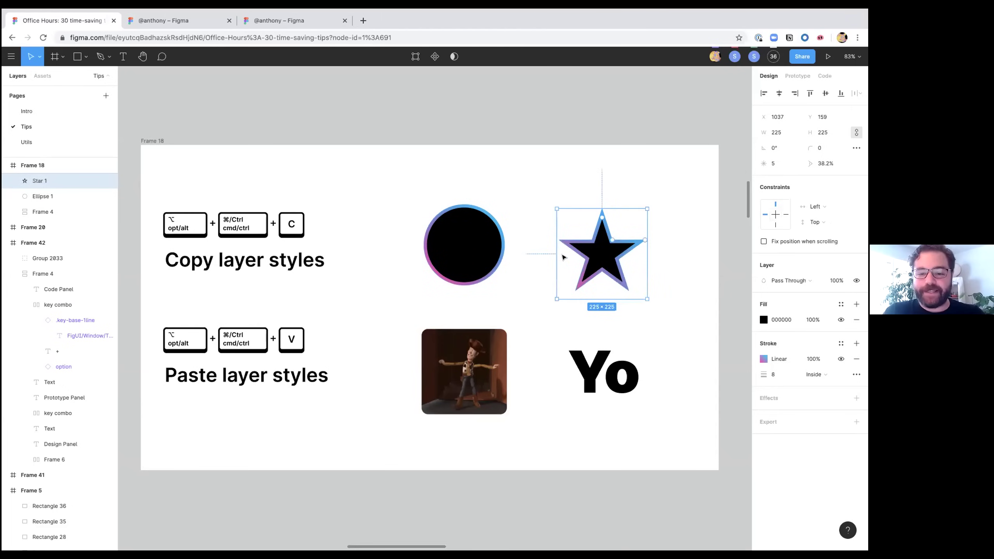
key("ctrl+z")
left_click(486, 256)
left_click(589, 258)
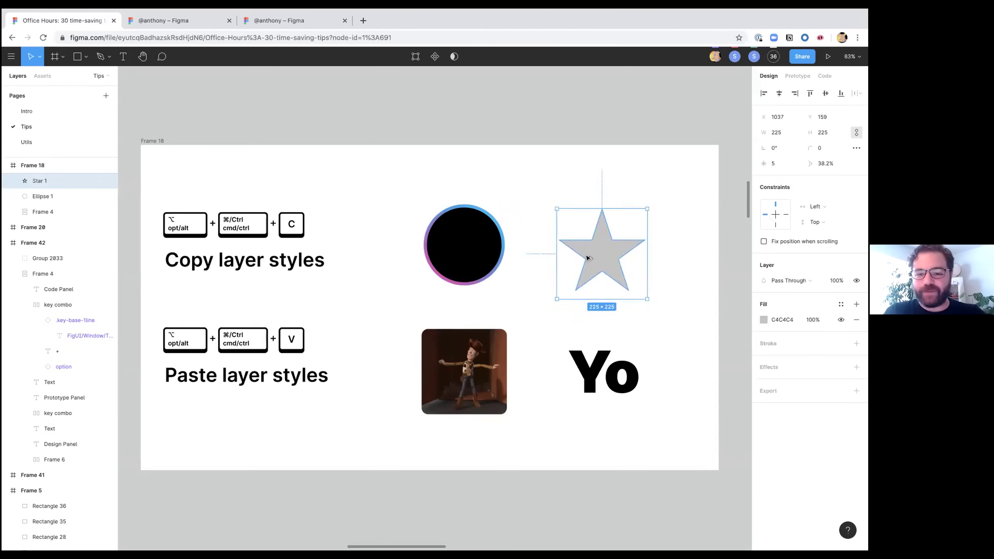
key("ctrl+alt+v")
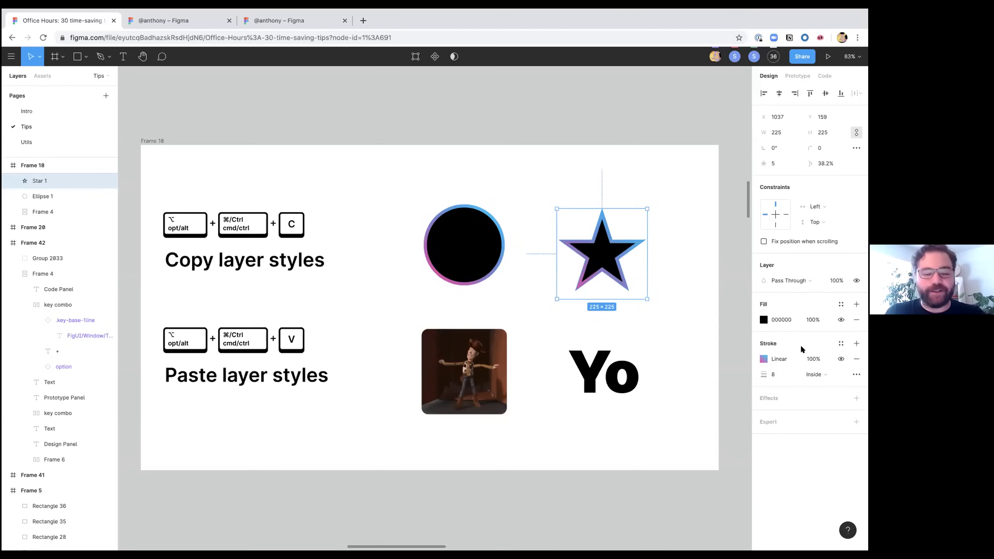
key("ctrl+z")
Step: Try the GIF rectangle's layer styles on the grey star, and undo the paste
left_click(501, 355)
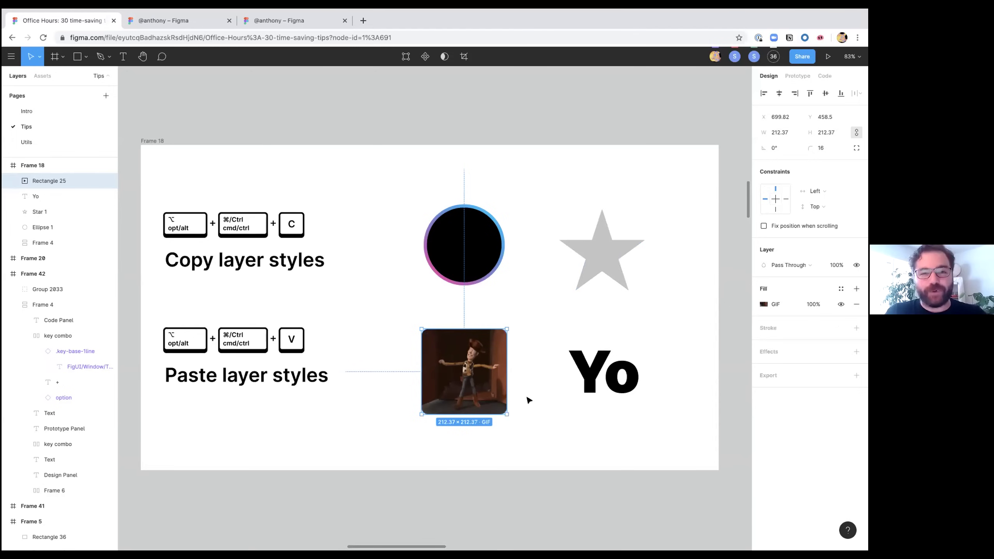
left_click(603, 261)
key("ctrl+alt+v")
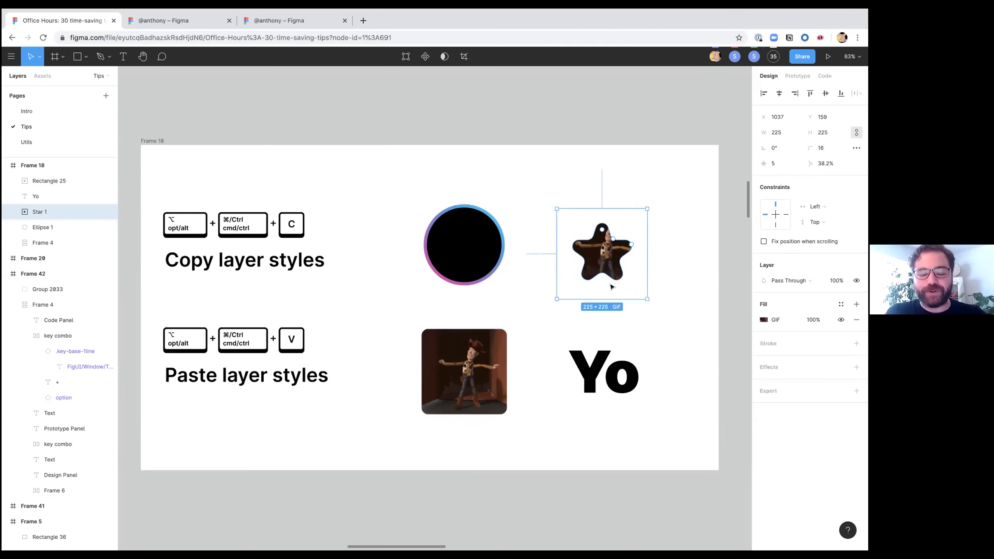
key("ctrl+z")
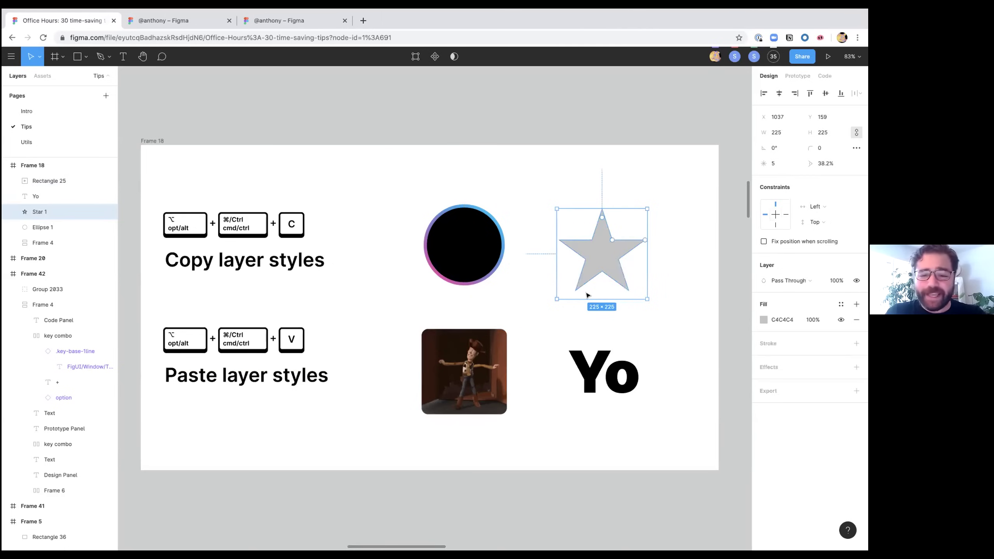
Step: Try the black circle's layer styles on the Yo text, and undo the paste
left_click(466, 261)
left_click(598, 371)
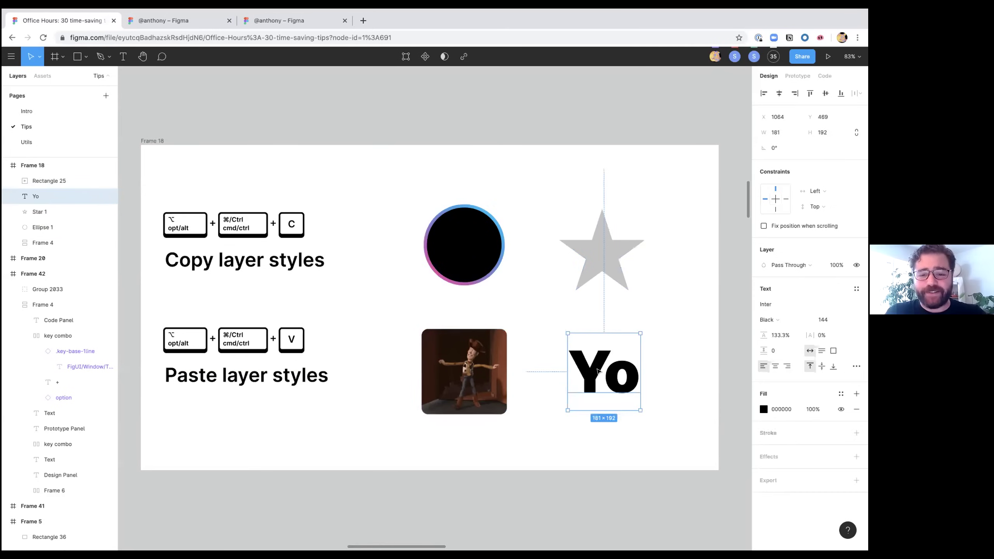
key("ctrl+alt+v")
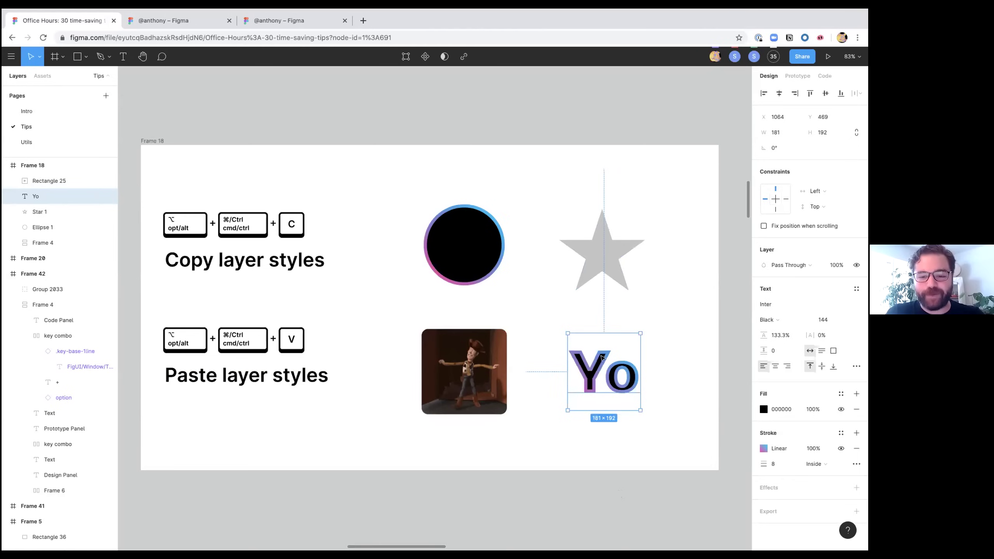
key("ctrl+z")
Step: Try the GIF rectangle's layer styles on the Yo text, and undo the paste
left_click(482, 365)
key("ctrl+alt+c")
left_click(603, 377)
key("ctrl+alt+v")
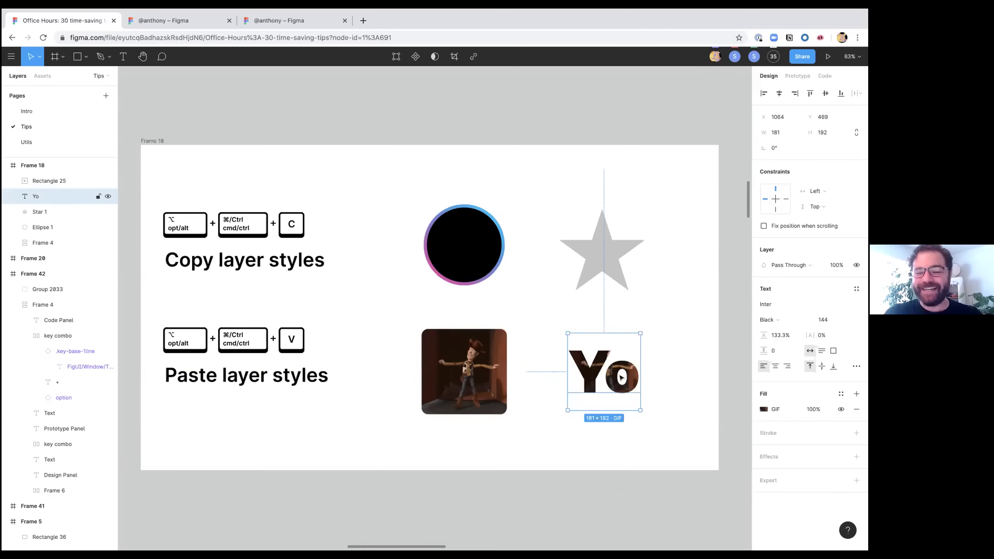
key("ctrl+z")
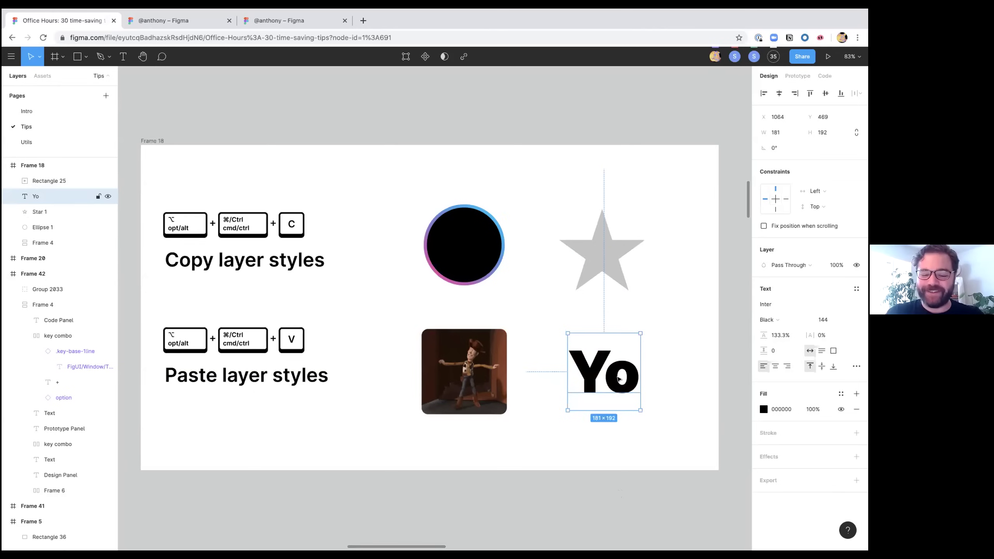
Step: Convert the Yo text layer in Frame 18 into a vector shape
right_click(618, 378)
left_click(638, 398)
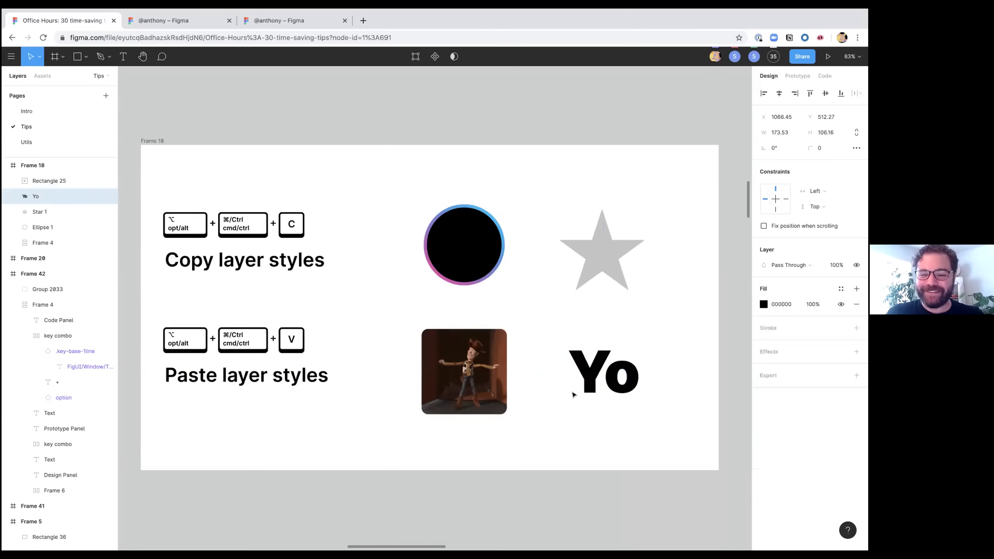
Step: Try the GIF rectangle's layer styles on the Yo vector shape, inspect its rounded corners up close, and undo the paste
left_click(497, 370)
left_click(595, 370)
key("ctrl+alt+v")
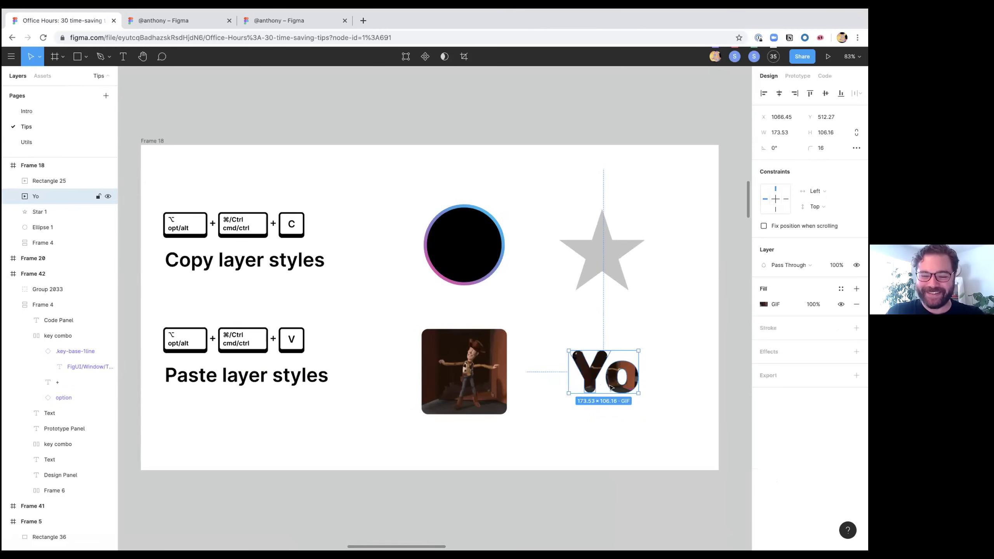
scroll(593, 379, "up", 5)
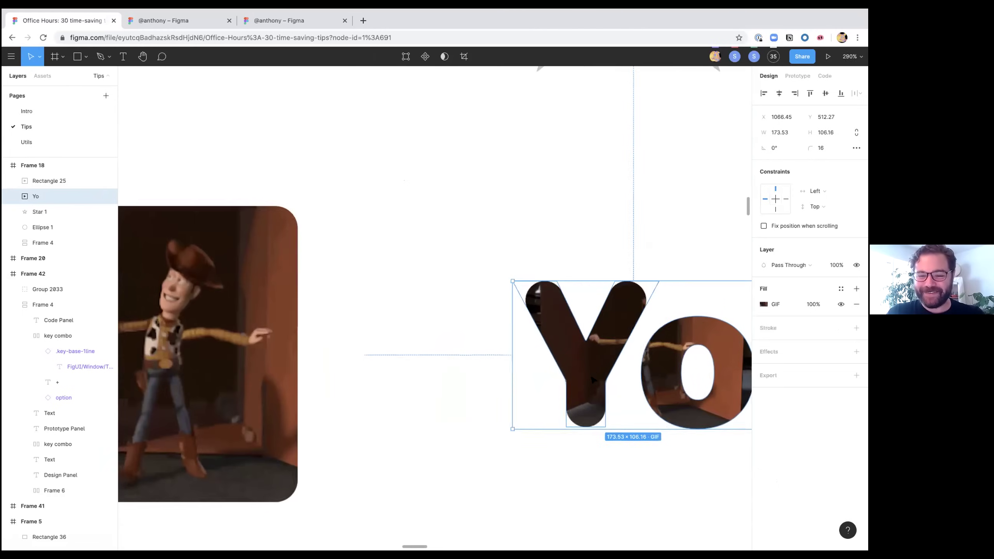
scroll(593, 379, "down", 5)
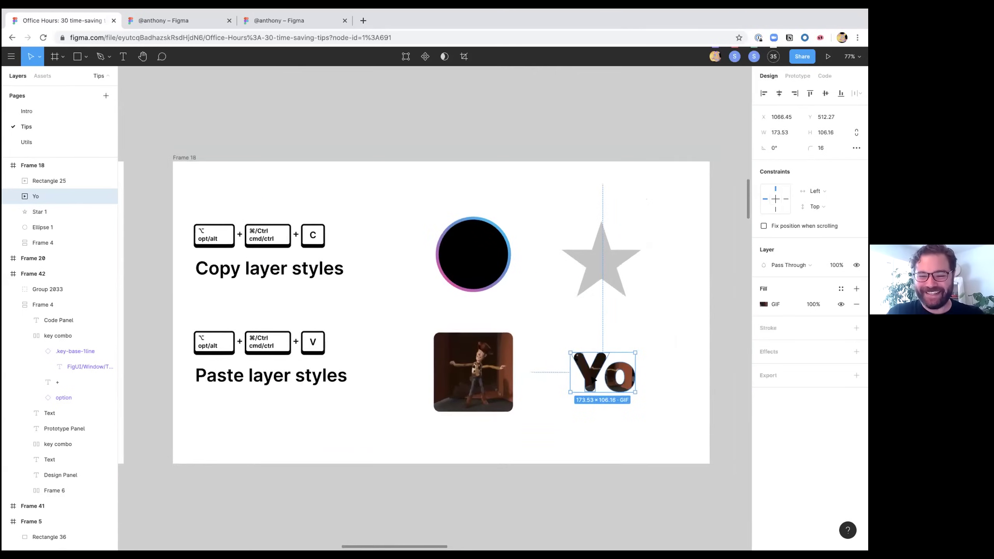
key("ctrl+z")
key("ctrl+z")
key("Escape")
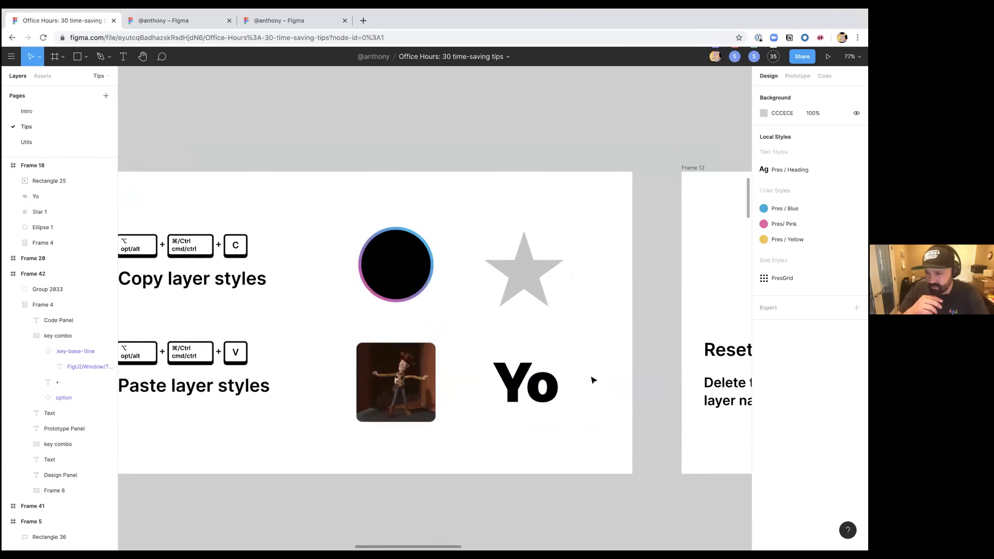
Step: Try moving the black circle out of Frame 18, and restore it to its original place
scroll(593, 379, "left", 3)
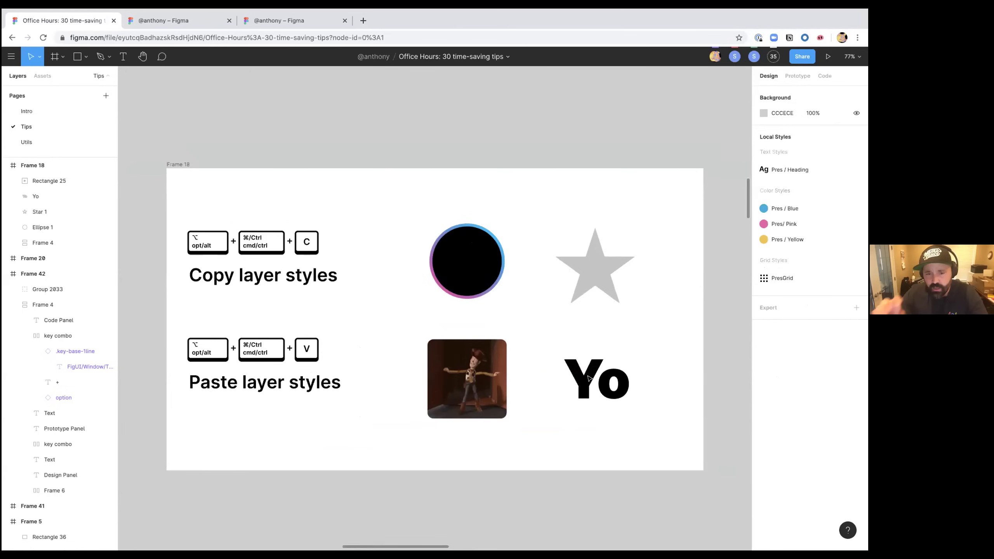
left_click(475, 261)
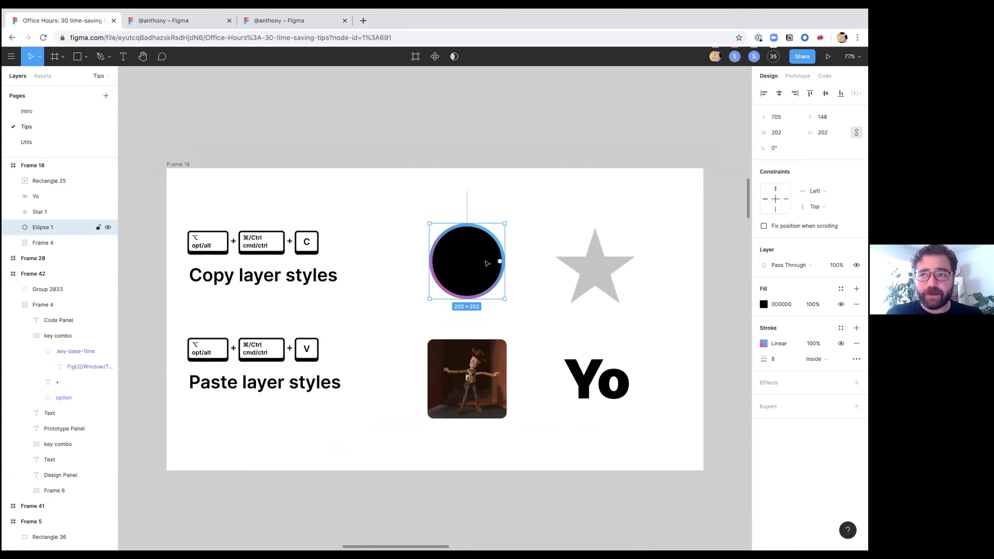
key("ctrl+x")
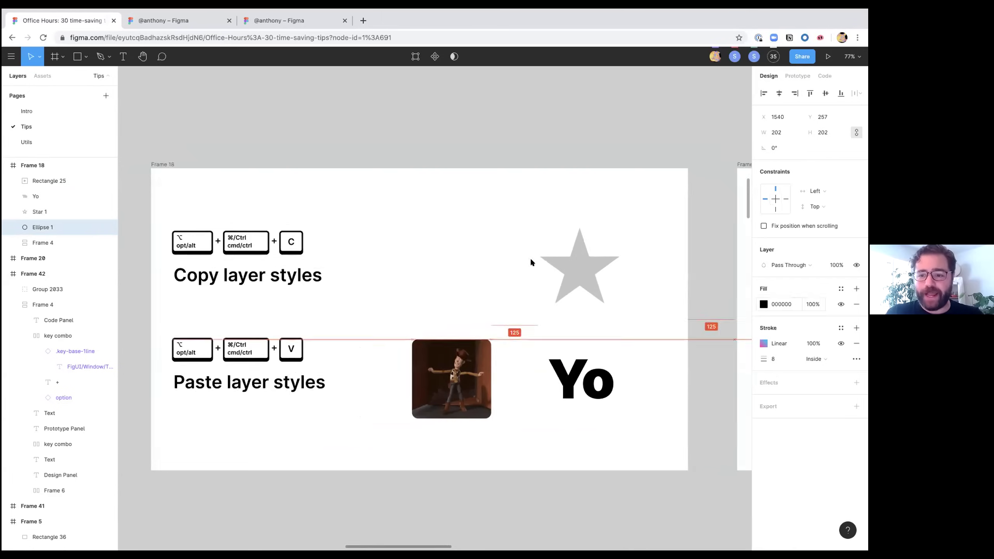
key("ctrl+v")
Step: View the layer blend mode options for the black circle without changing the mode, and deselect the circle
left_click(779, 261)
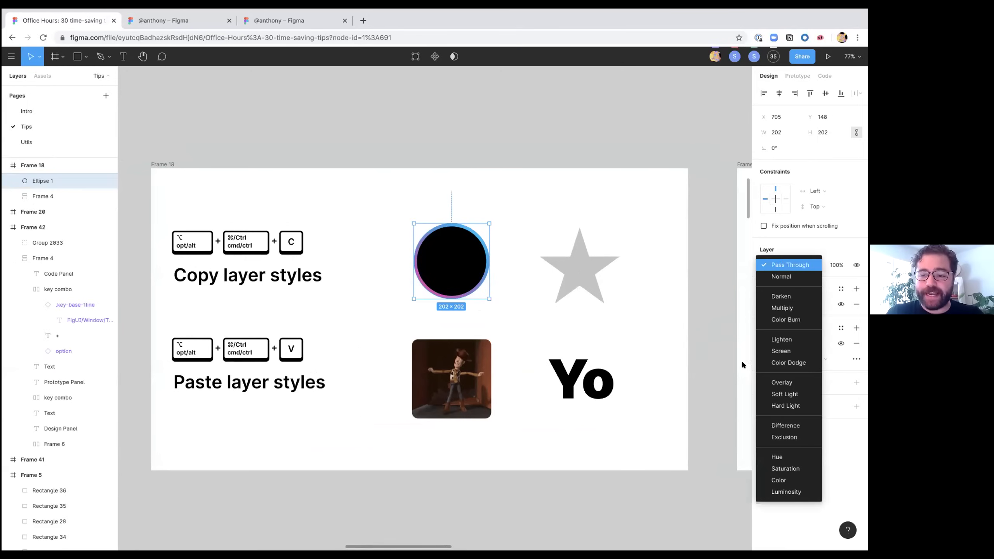
left_click(797, 246)
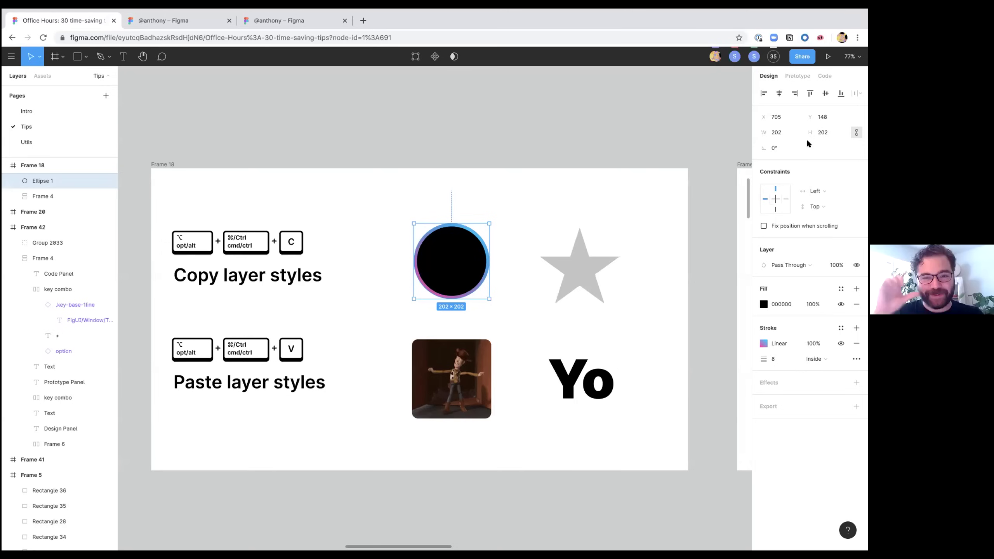
left_click(527, 226)
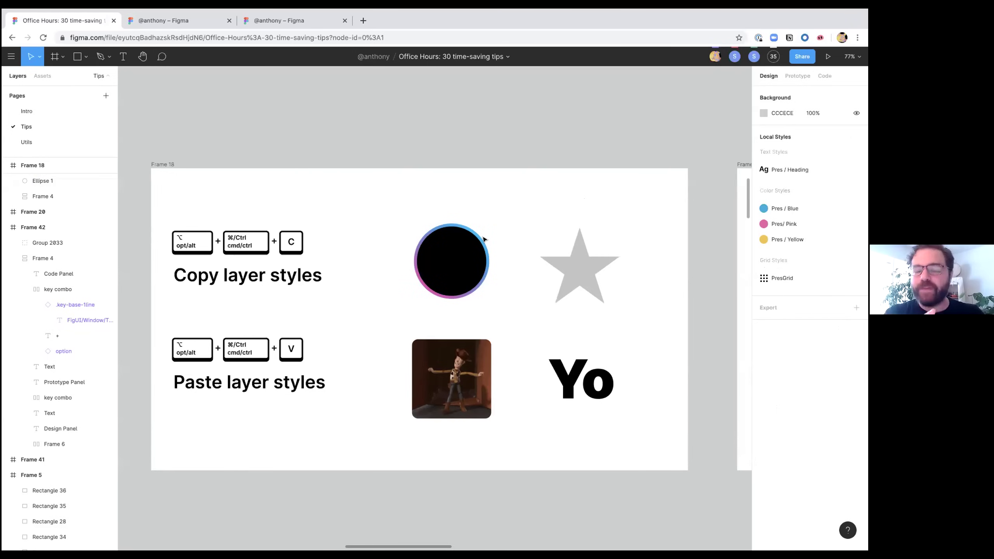
Step: Draw a rectangle about 286 × 163 on the empty canvas above Frame 18, and move it to about X 4775, Y 467
scroll(485, 238, "up", 3)
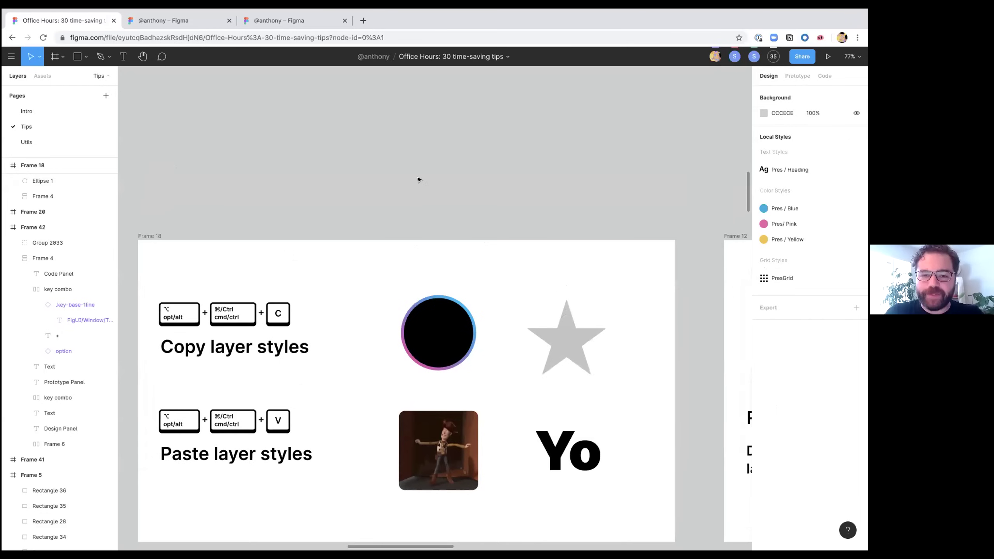
key("r")
left_click_drag(385, 153, 491, 216)
mouse_move(455, 191)
left_mouse_down()
mouse_move(455, 177)
mouse_move(491, 231)
mouse_move(513, 195)
left_mouse_up()
Step: Copy the black circle's layer styles and paste them onto the new rectangle above Frame 18
left_click(425, 349)
key("ctrl+alt+c")
left_click(505, 195)
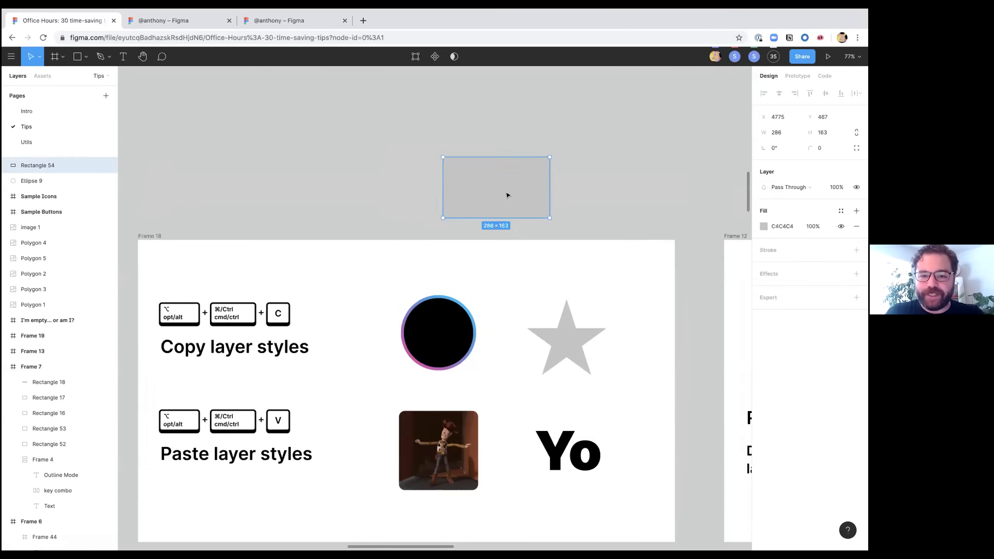
key("ctrl+alt+v")
Step: Move the restyled rectangle to about X 4717, Y 443, and wrap it in a frame of its own
scroll(506, 196, "up", 1)
scroll(505, 195, "up", 5)
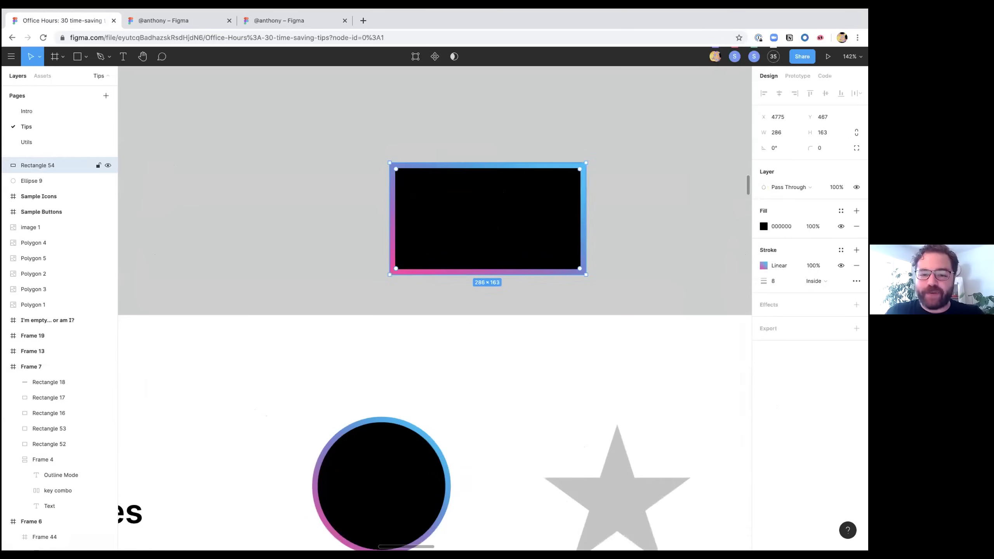
left_click_drag(490, 220, 458, 208)
scroll(458, 207, "up", 2)
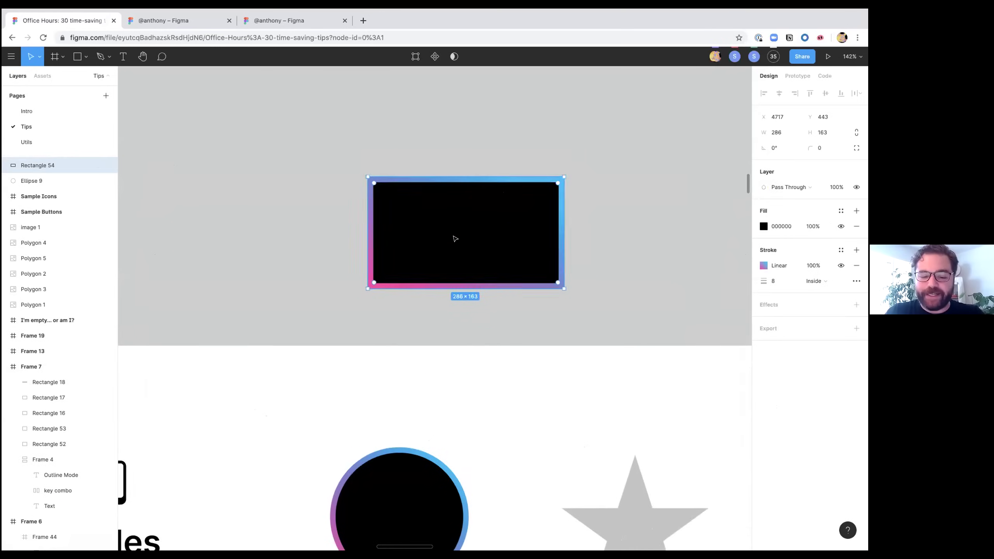
right_click(458, 267)
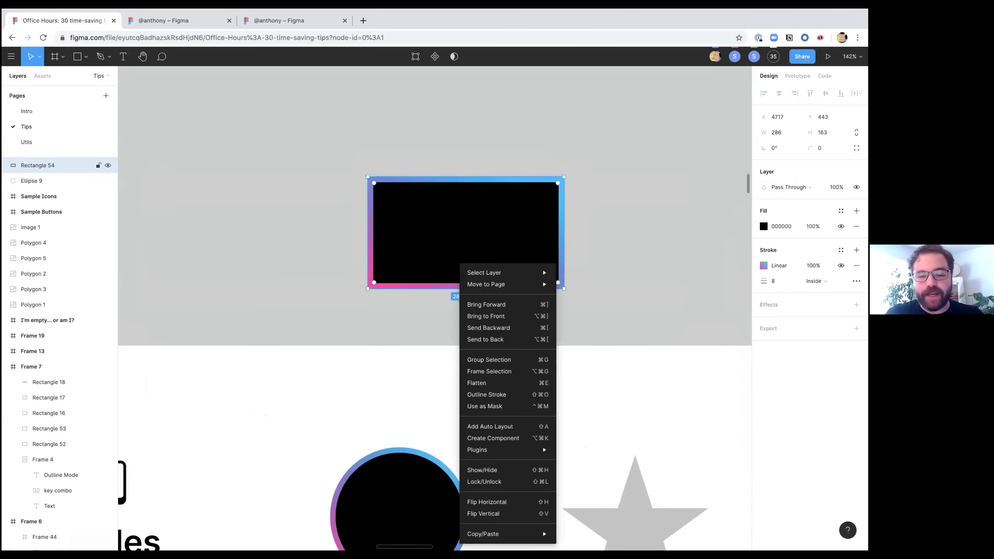
left_click(495, 371)
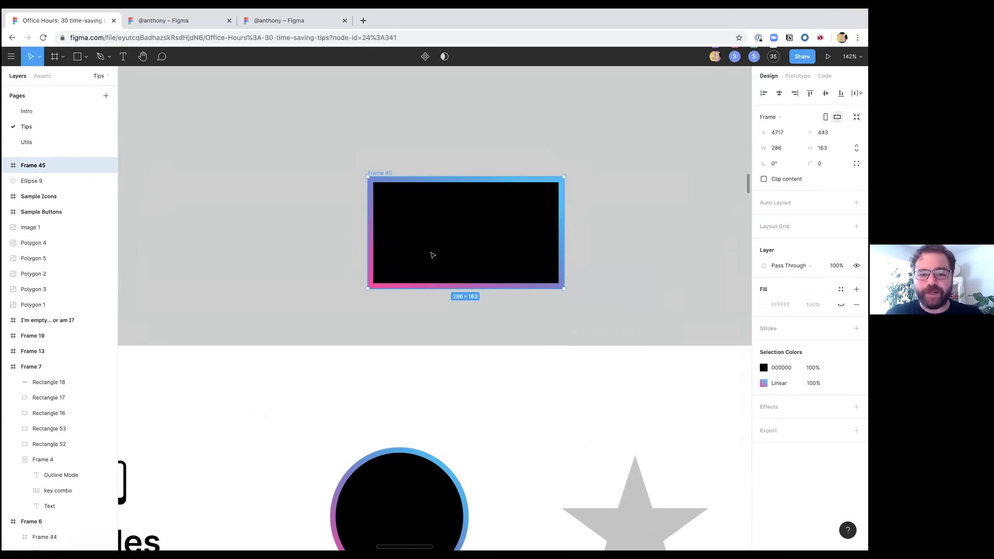
Step: Expand the new frame in the layer list and alternate the selection between the frame and its nested rectangle
left_click(5, 165)
left_click(43, 186)
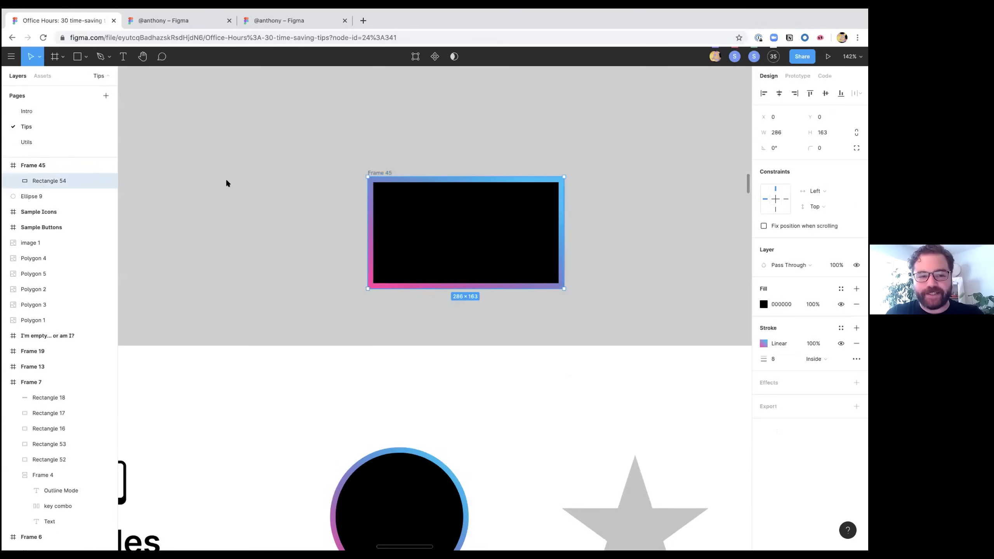
left_click(35, 166)
left_click(43, 180)
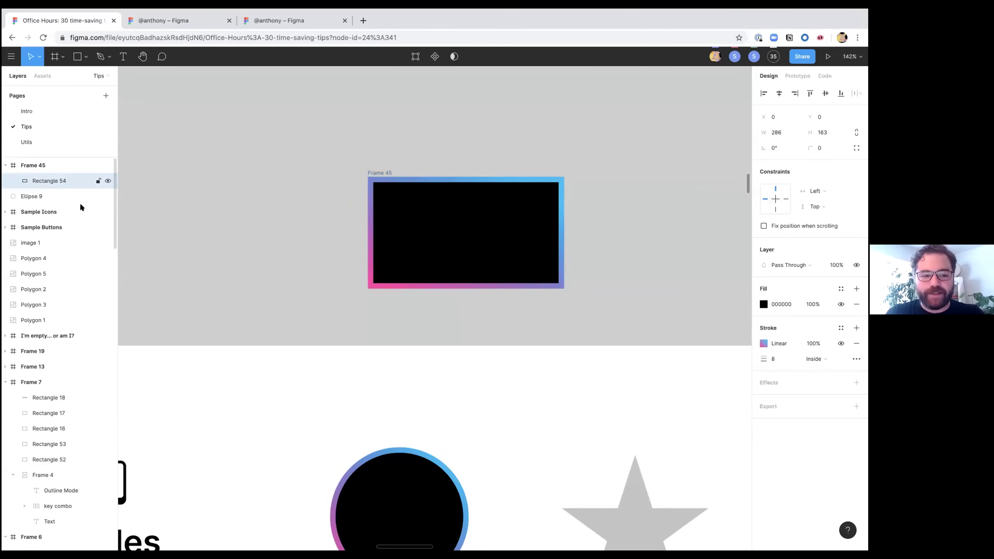
Step: Copy the grey star's layer styles and paste them onto the rectangle nested in the frame above Frame 18
left_click(651, 506)
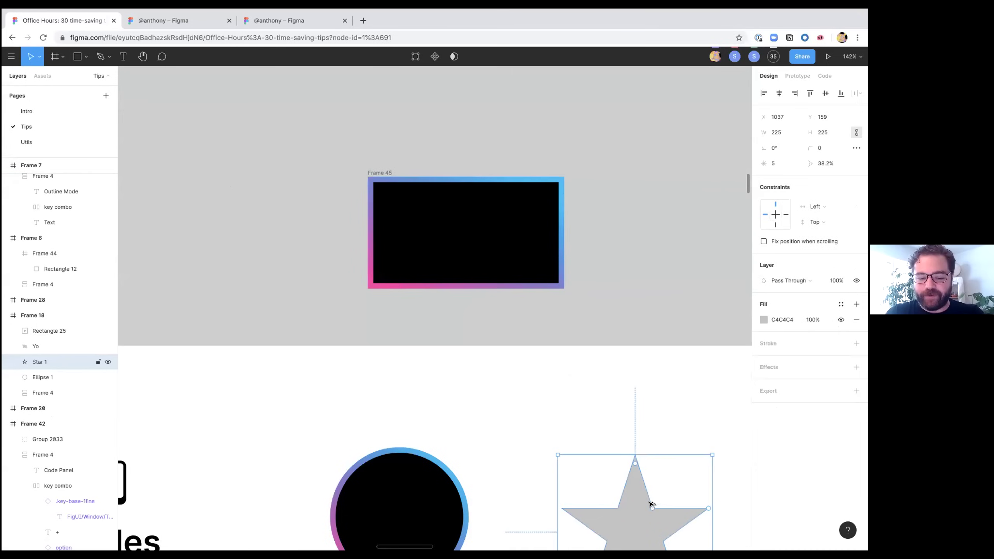
left_click(478, 250)
key("super+alt+v")
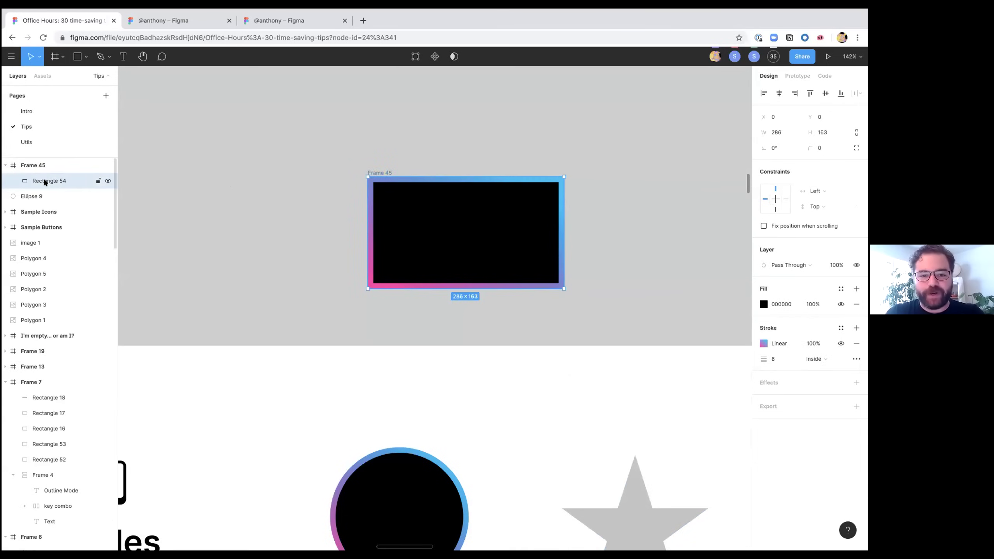
left_click(40, 167)
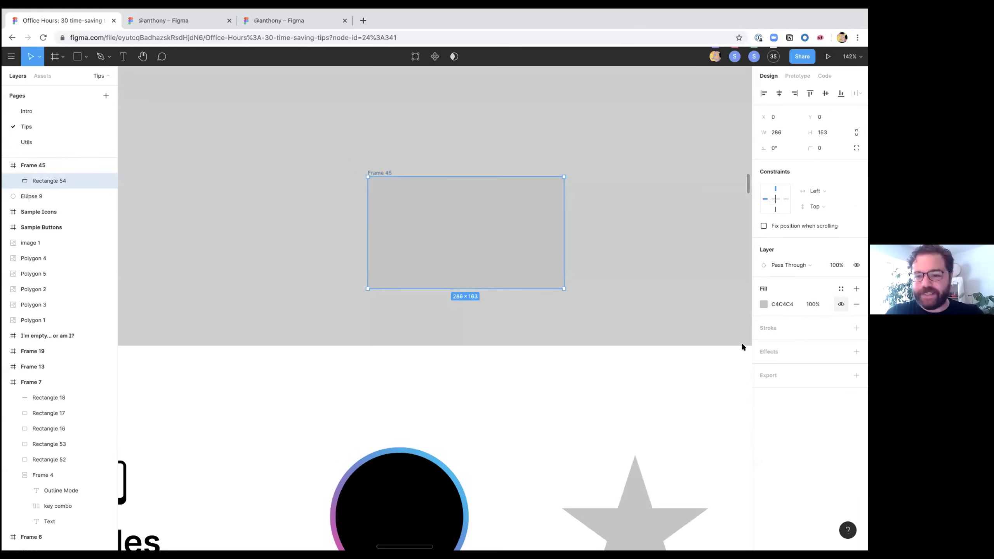
key("super+alt+v")
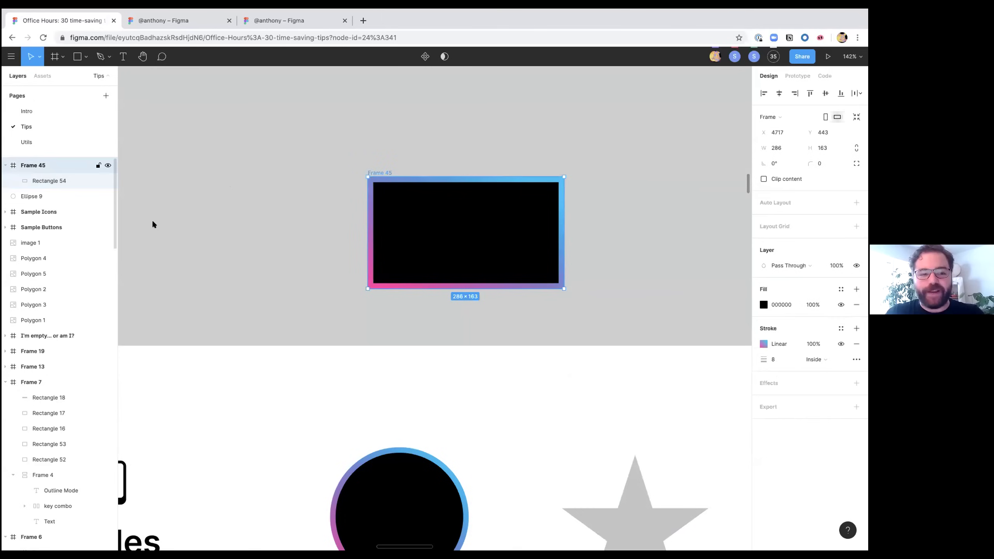
Step: Delete the frame above Frame 18 together with its nested rectangle
key("Escape")
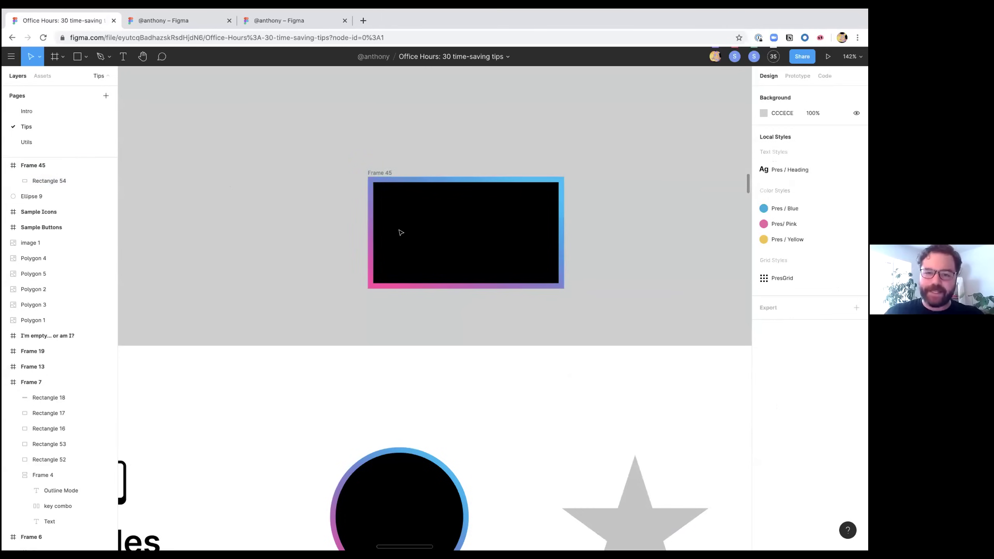
left_click(381, 174)
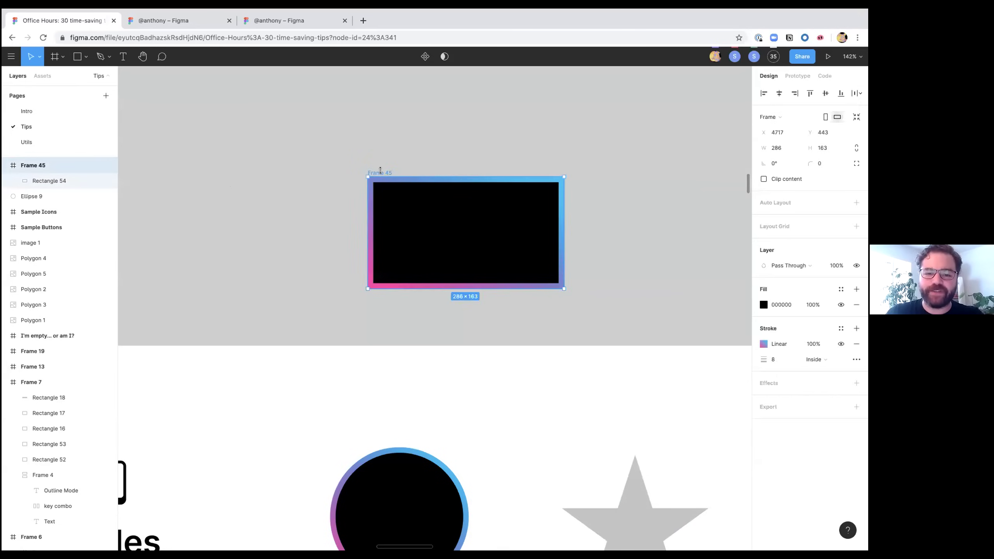
key("Delete")
scroll(381, 179, "down", 5)
scroll(381, 181, "down", 2)
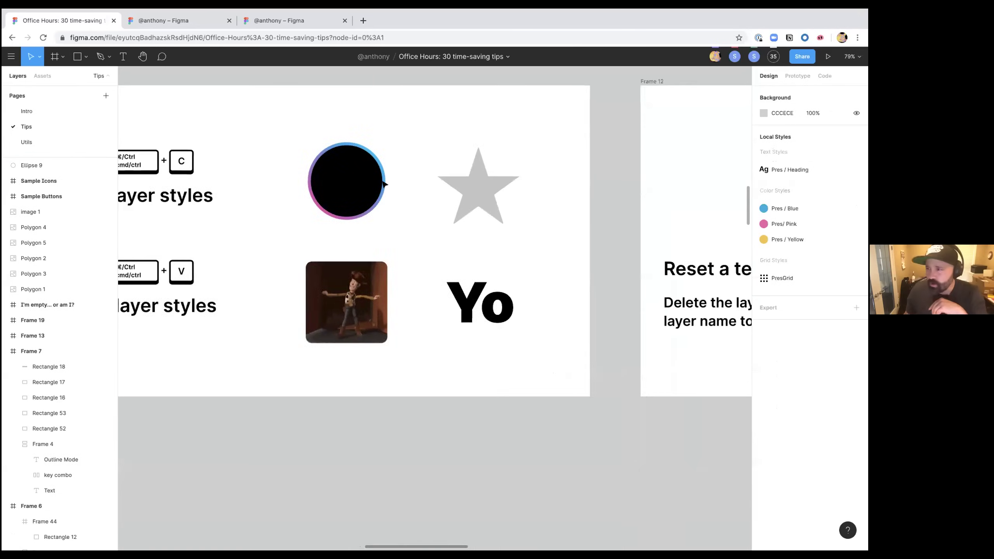
scroll(383, 182, "right", 8)
scroll(383, 184, "left", 10)
scroll(383, 184, "up", 2)
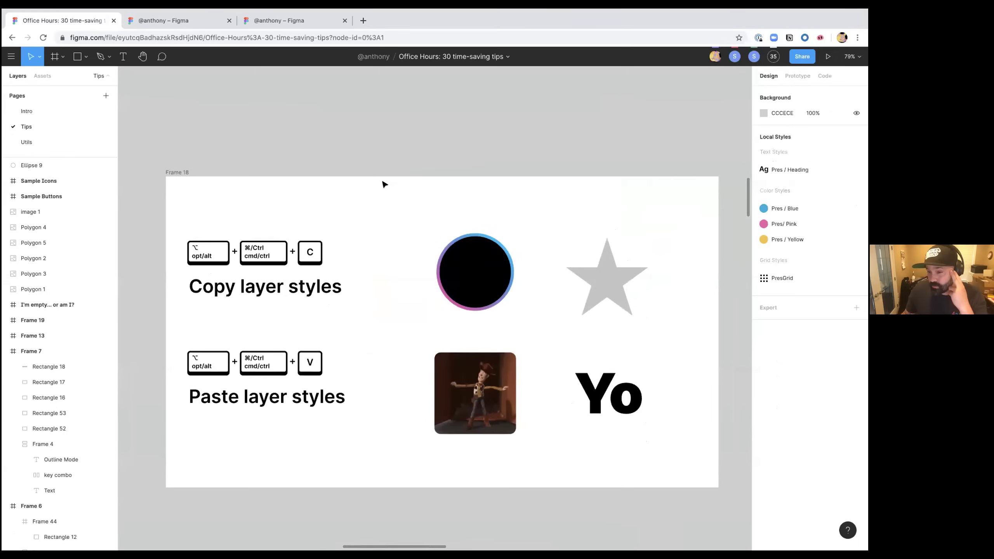
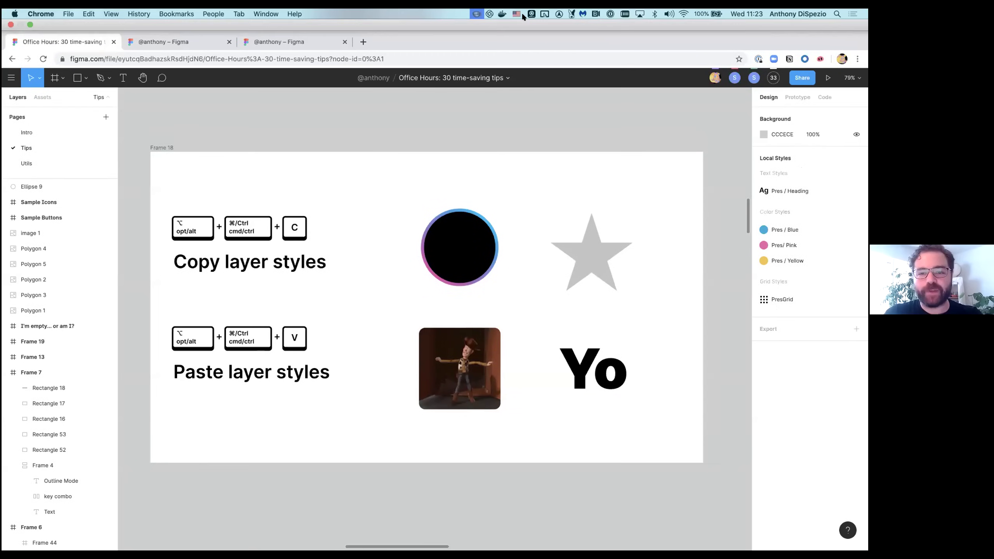
Step: Open the BetterTouchTool configuration to view its available trigger types, and switch back to the Figma file
left_click(544, 13)
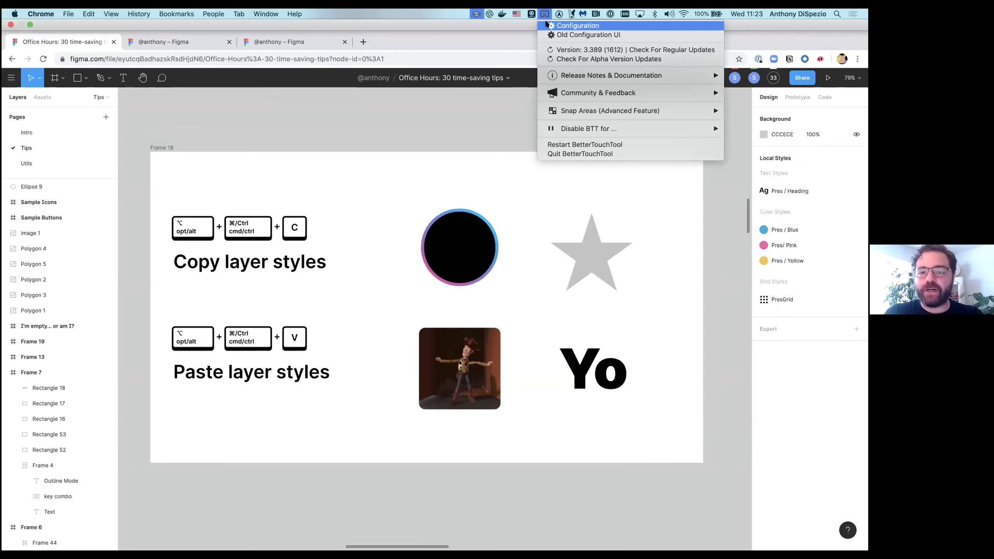
left_click(547, 24)
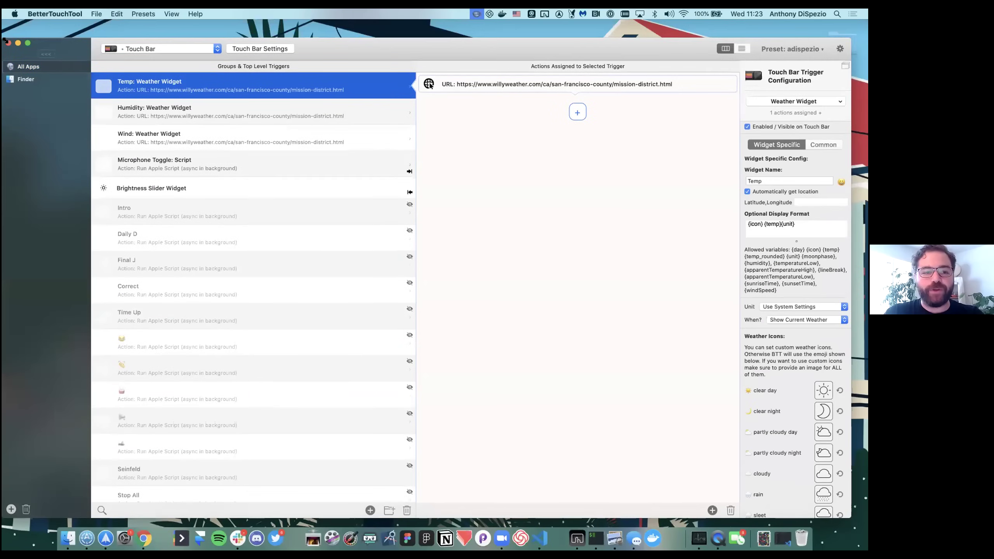
left_click_drag(83, 60, 84, 59)
left_click(214, 75)
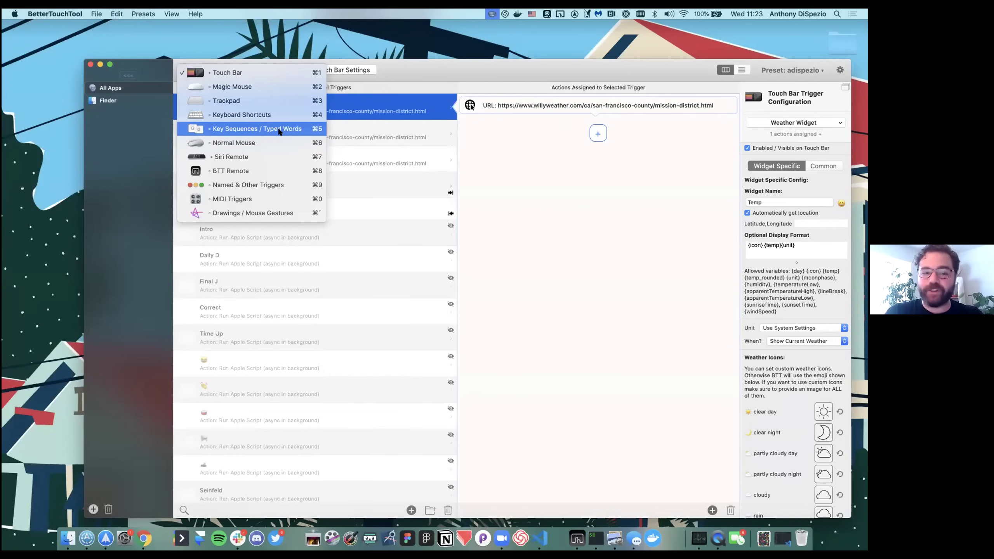
left_click(390, 76)
key("super+Tab")
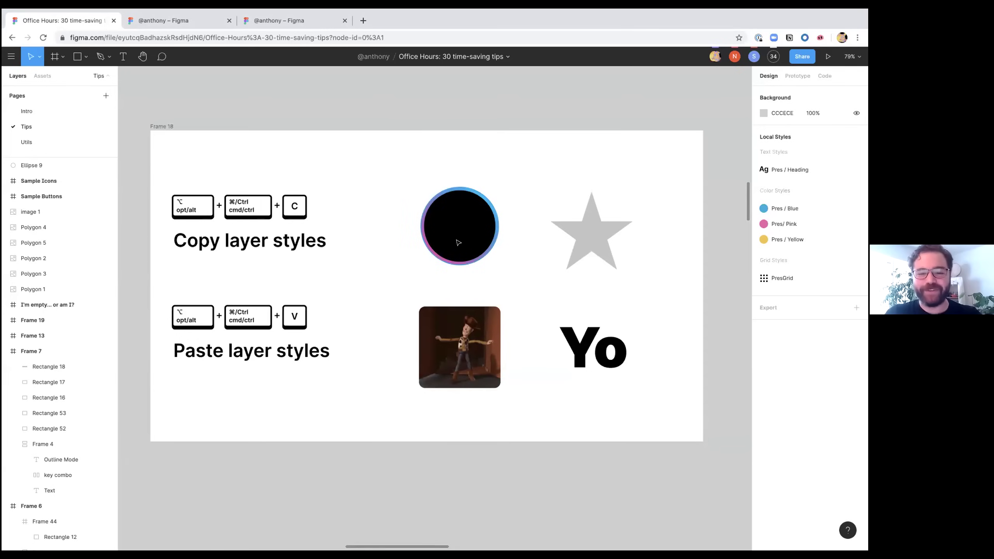
Step: Add a text box about 404 × 89 reading "Figma" in the empty area above the heading in Frame 12
left_click(466, 209)
left_click(505, 169)
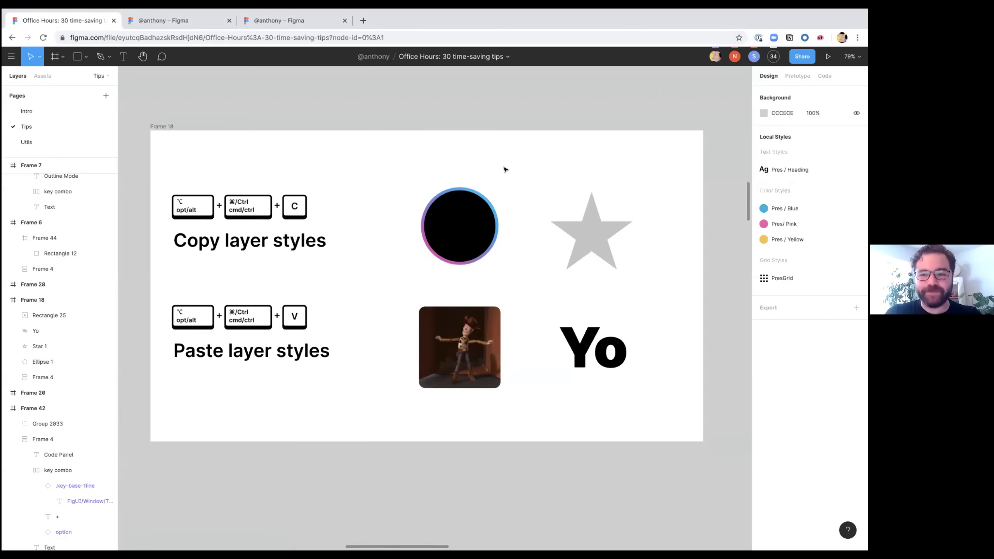
scroll(505, 169, "right", 15)
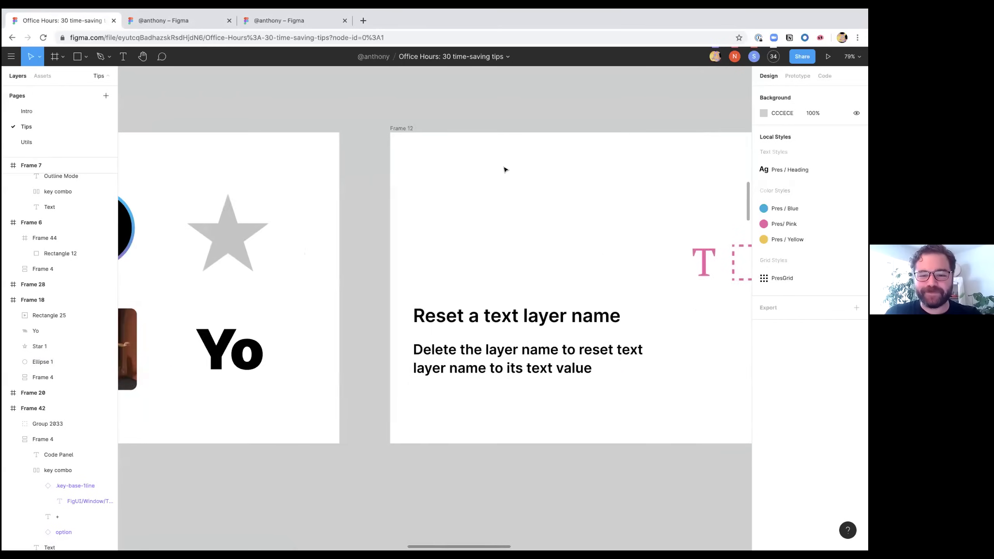
scroll(505, 170, "left", 3)
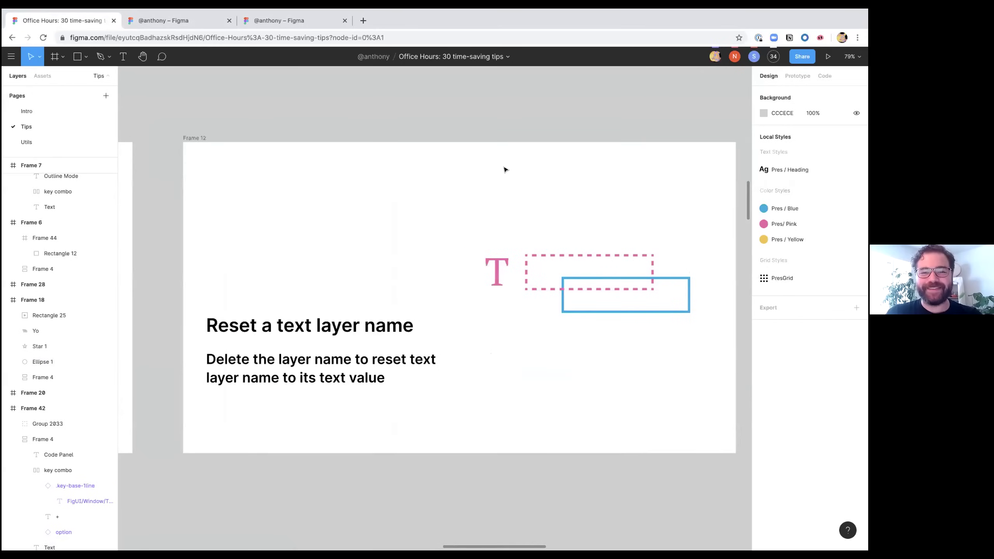
scroll(505, 169, "right", 2)
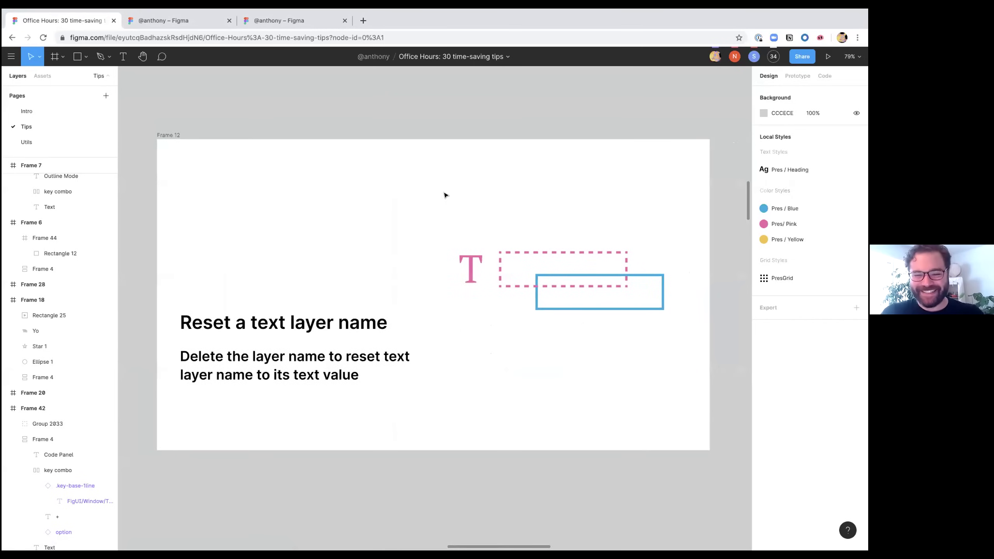
scroll(91, 393, "down", 2)
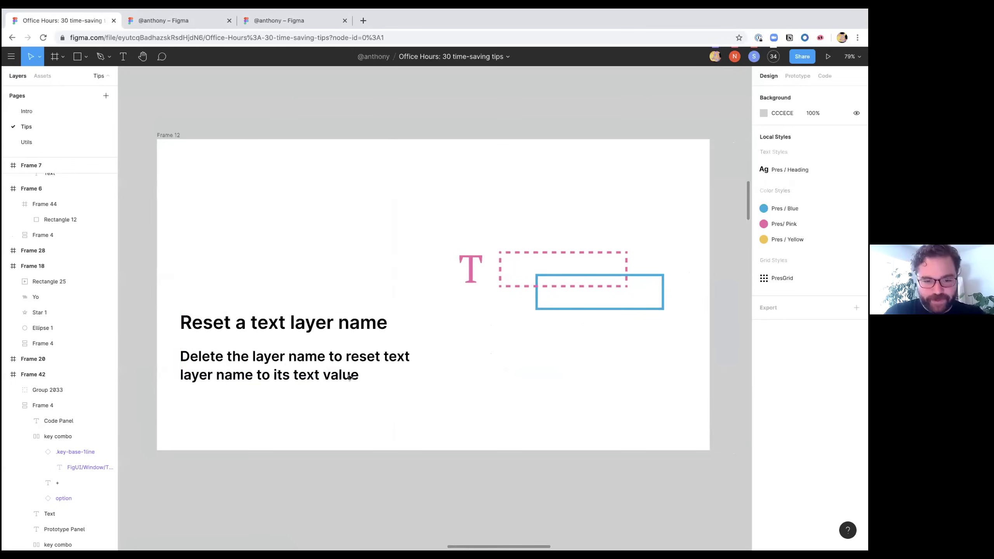
scroll(304, 253, "up", 3)
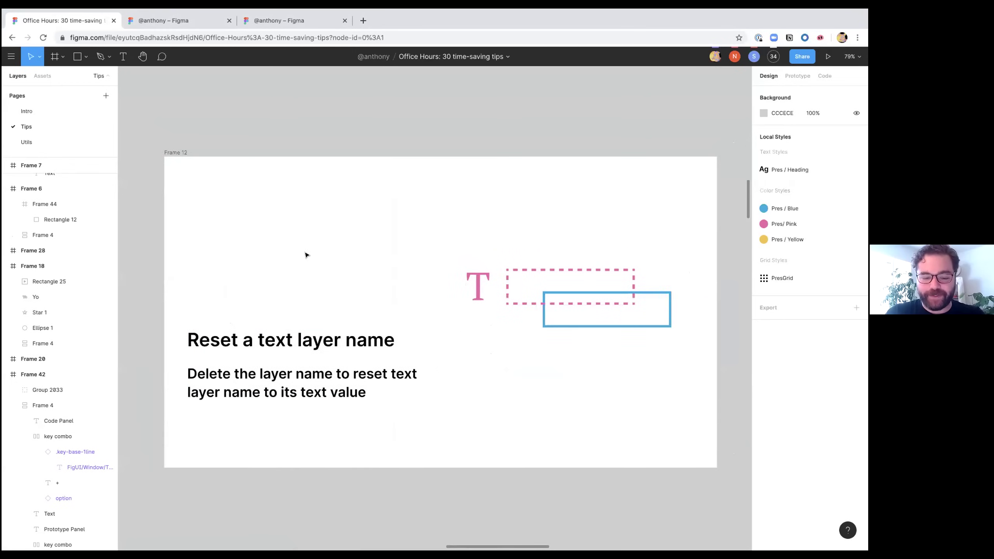
key("t")
left_click_drag(304, 197, 461, 232)
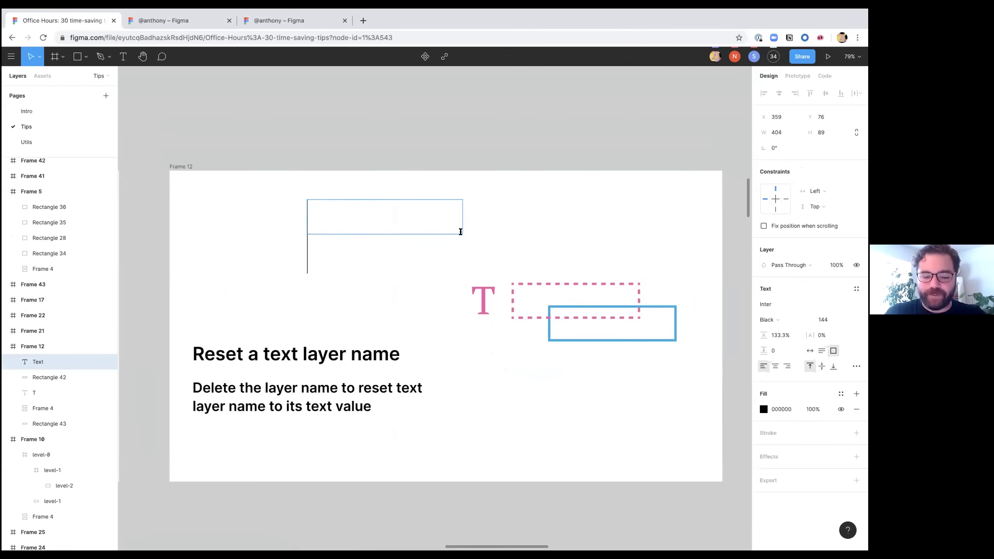
type("Figma")
key("Escape")
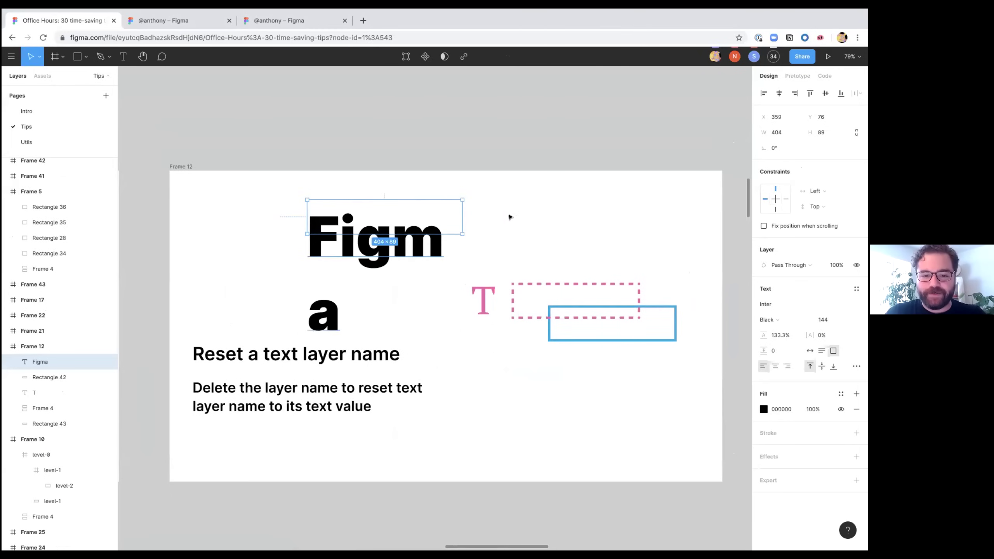
Step: Set the "Figma" text to auto width and move it to about X 311, Y 26 within Frame 12
left_click(810, 351)
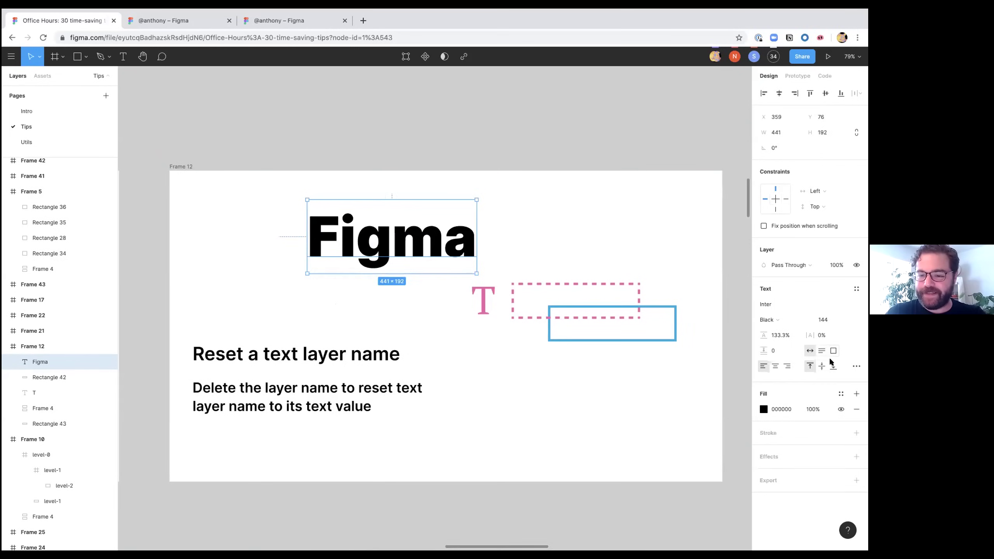
left_click_drag(437, 230, 419, 210)
scroll(195, 282, "up", 1)
scroll(195, 282, "right", 1)
Step: Rename the "Figma" text layer to "Kittens" in the layer list
double_click(39, 363)
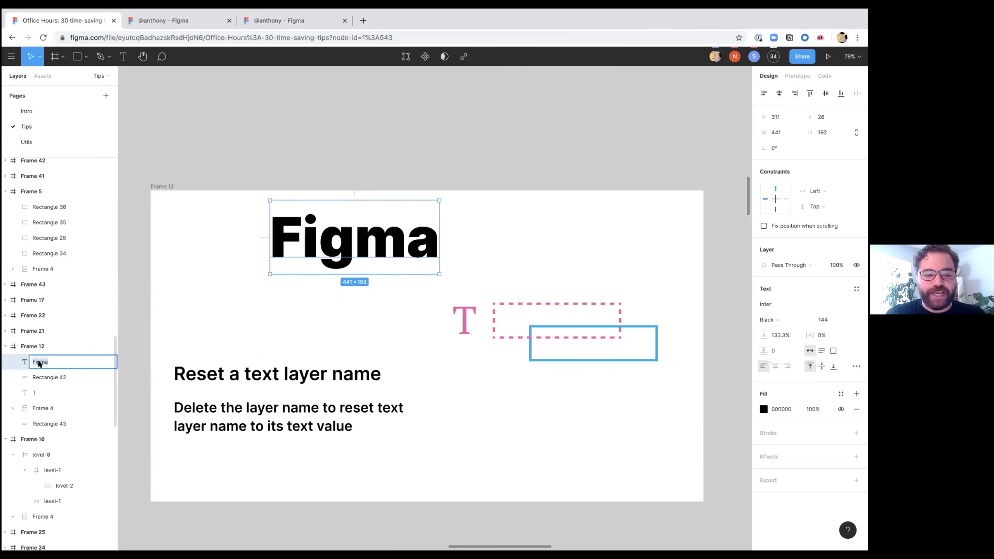
type("Kittens")
key("Return")
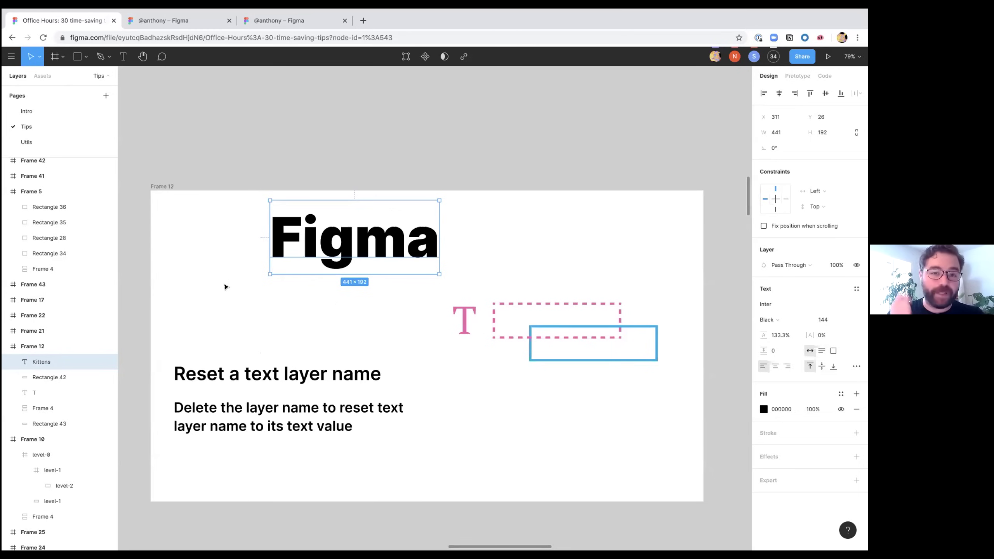
Step: Clear the custom name of the "Kittens" layer to reset it to its text value
double_click(43, 362)
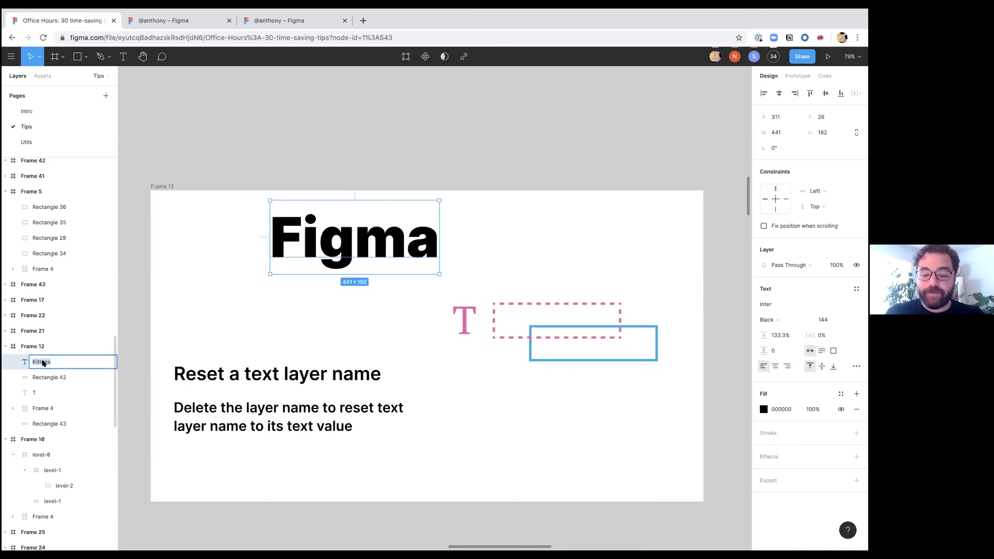
key("BackSpace")
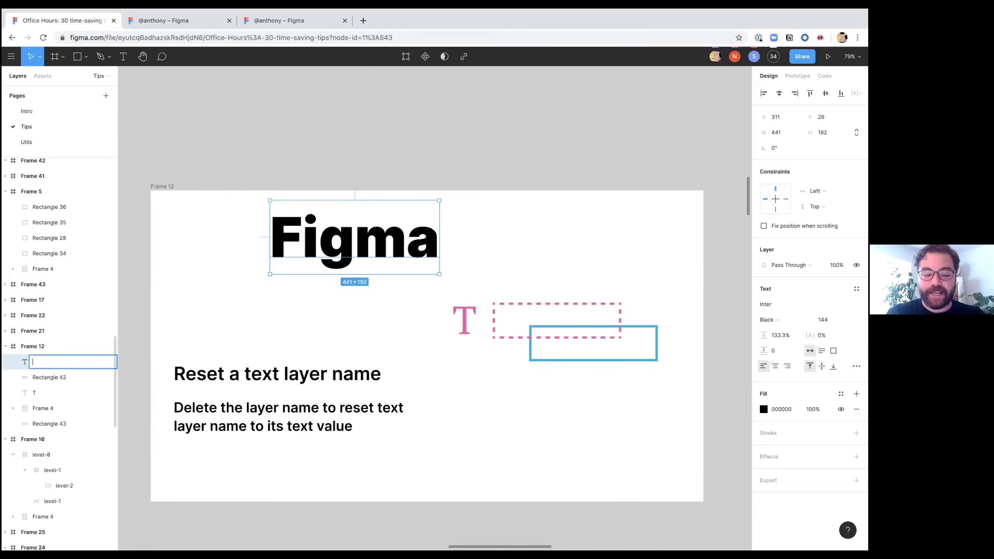
key("Return")
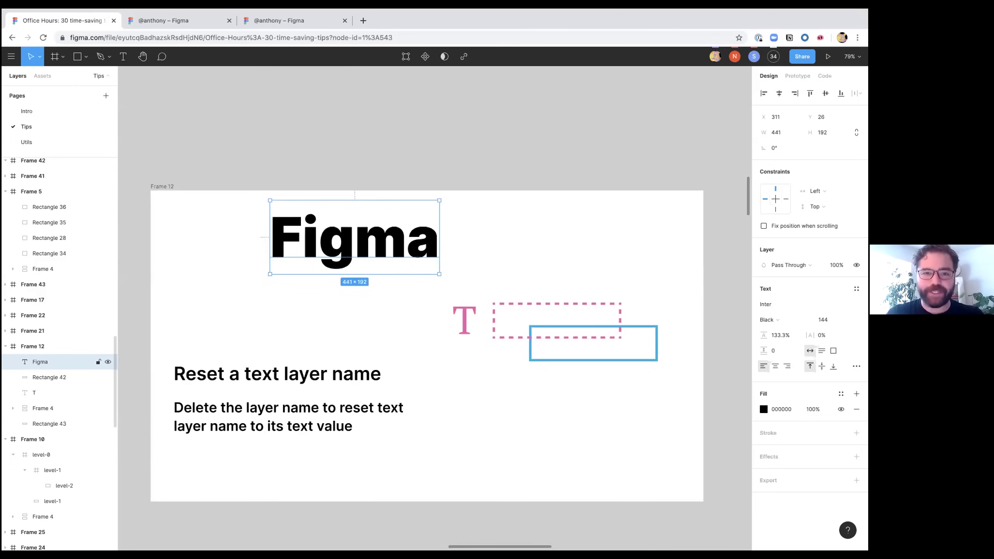
Step: Select all the blue triangle groups in Frame 13 and wrap them in a frame with Frame Selection
left_click(257, 343)
scroll(257, 344, "down", 5)
scroll(260, 344, "right", 10)
scroll(290, 368, "up", 5)
key("shift+1")
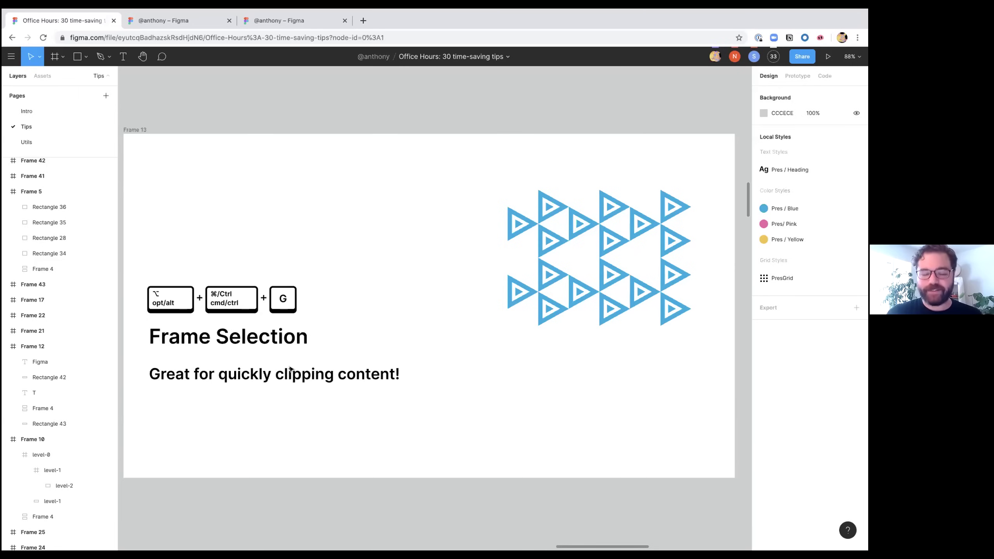
left_click_drag(482, 205, 655, 330)
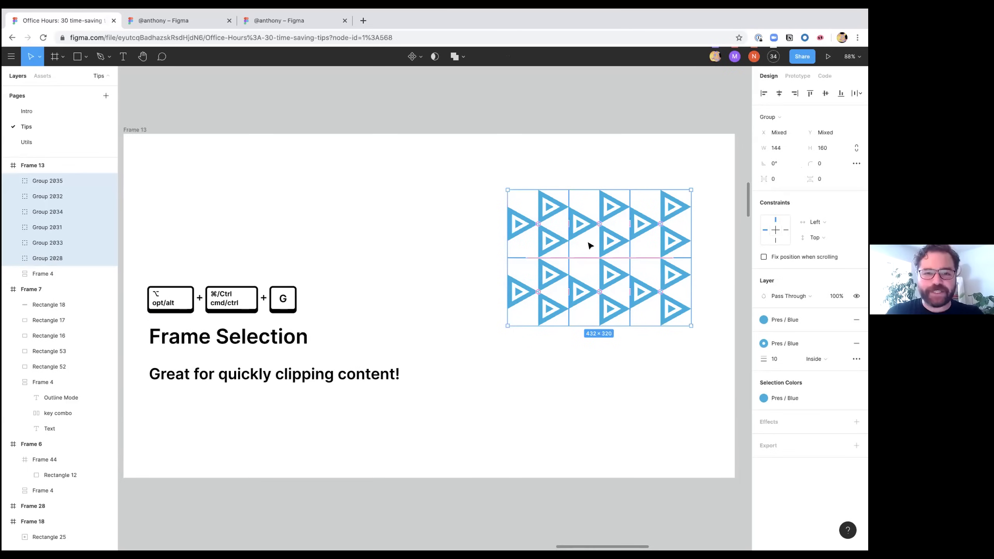
scroll(580, 247, "down", 1)
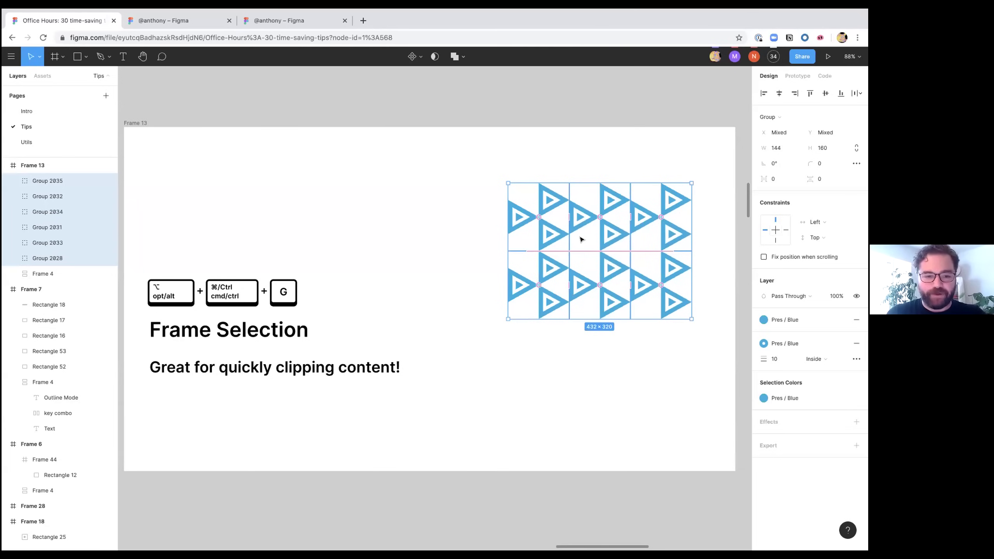
key("alt")
key("ctrl+alt+g")
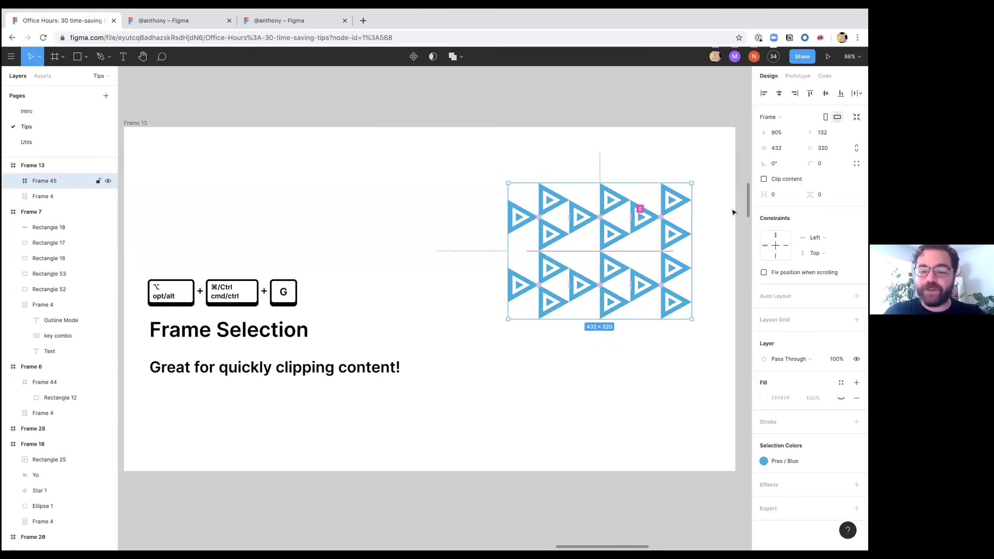
Step: Enable Clip content on the triangles' new frame and try to crop the pattern by raising the frame's lower edge
left_click(763, 179)
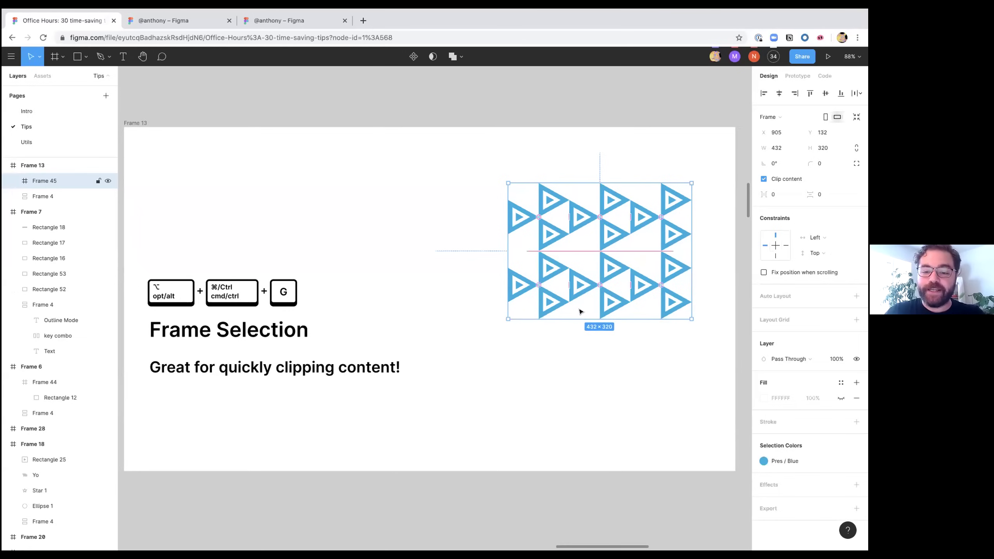
left_click_drag(580, 319, 579, 287)
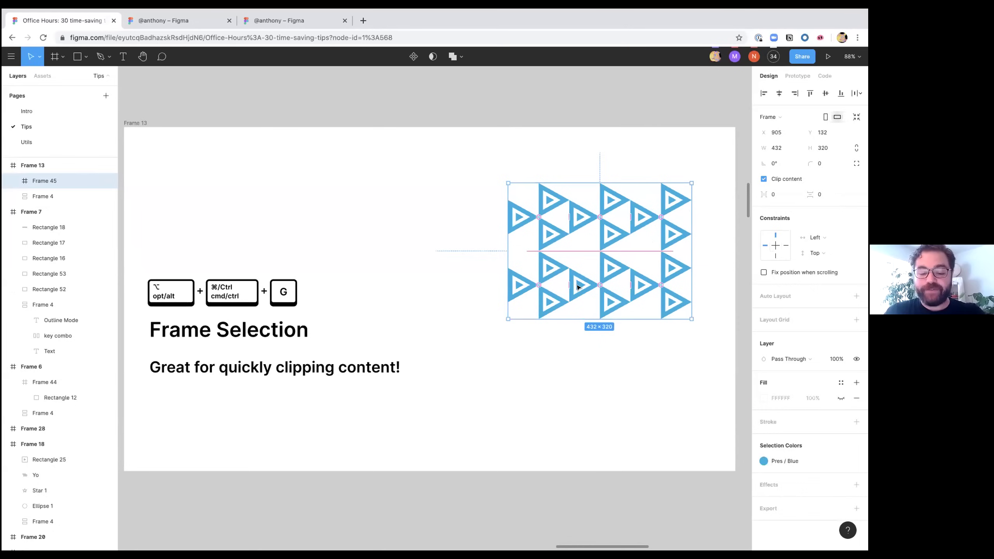
Step: Ungroup the triangles' frame and the pattern groups it contained
key("super+shift+g")
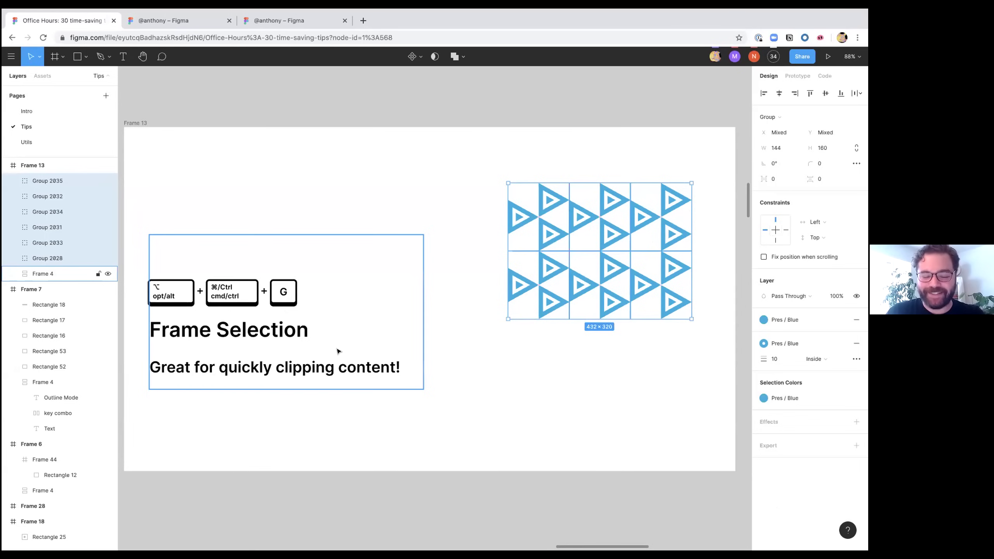
key("super+shift+g")
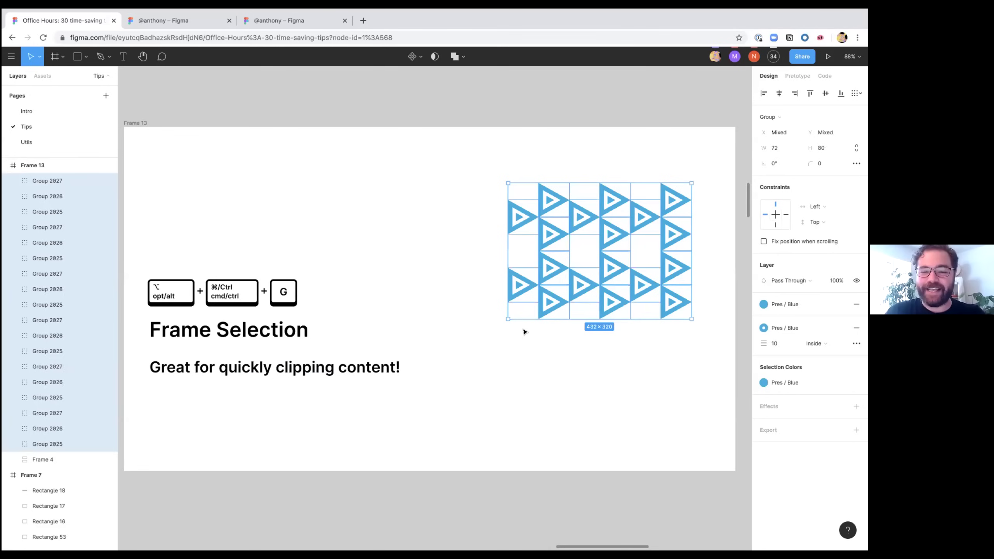
Step: Wrap the blue triangle groups in Frame 13 in a single frame again with Frame Selection
key("super+z")
key("super+alt+g")
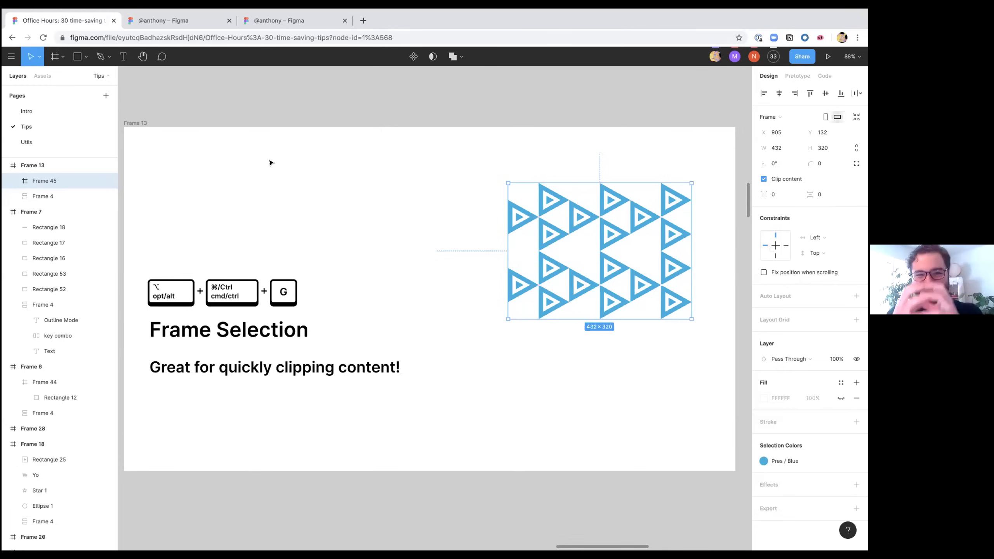
left_click(276, 218)
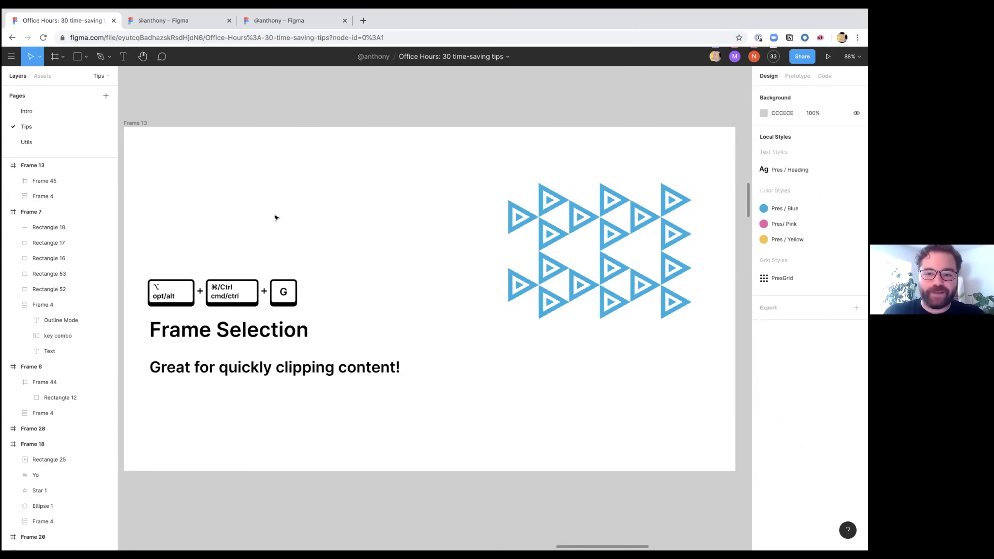
left_click(556, 261)
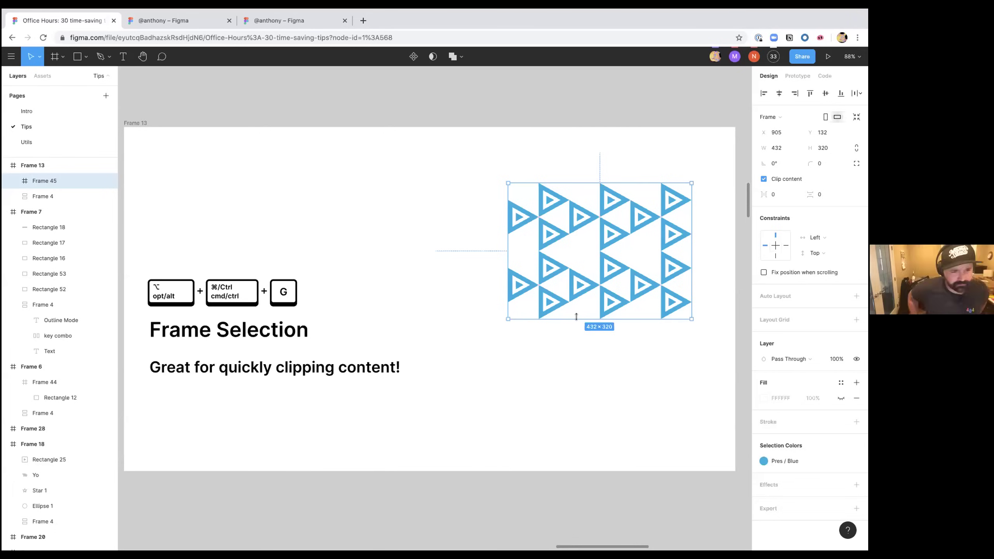
Step: Look over the Layers/Frames tip frames and the Images / Fills section below them
scroll(576, 317, "down", 5)
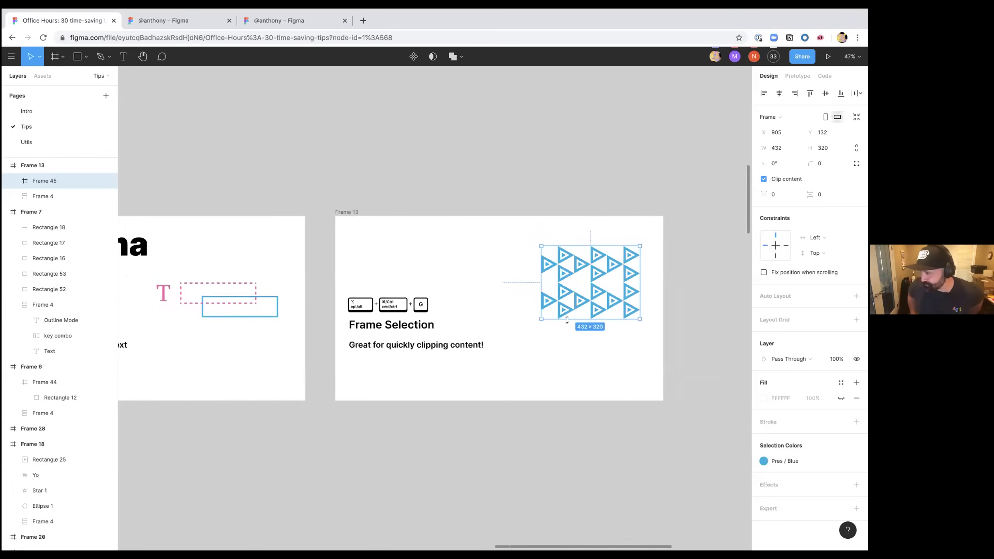
scroll(576, 319, "left", 10)
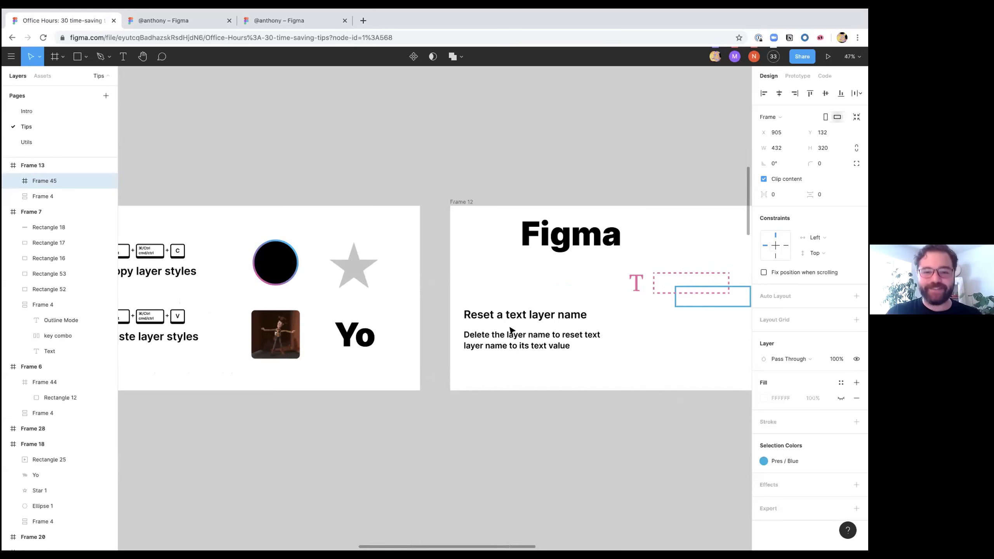
scroll(509, 329, "down", 5)
scroll(510, 328, "left", 6)
scroll(509, 328, "down", 2)
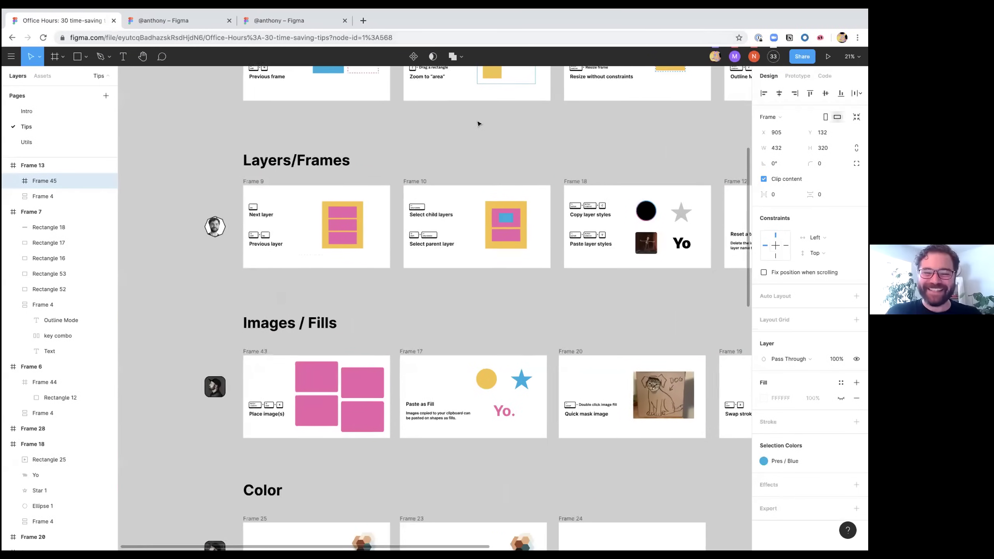
scroll(478, 125, "up", 1)
scroll(478, 125, "right", 2)
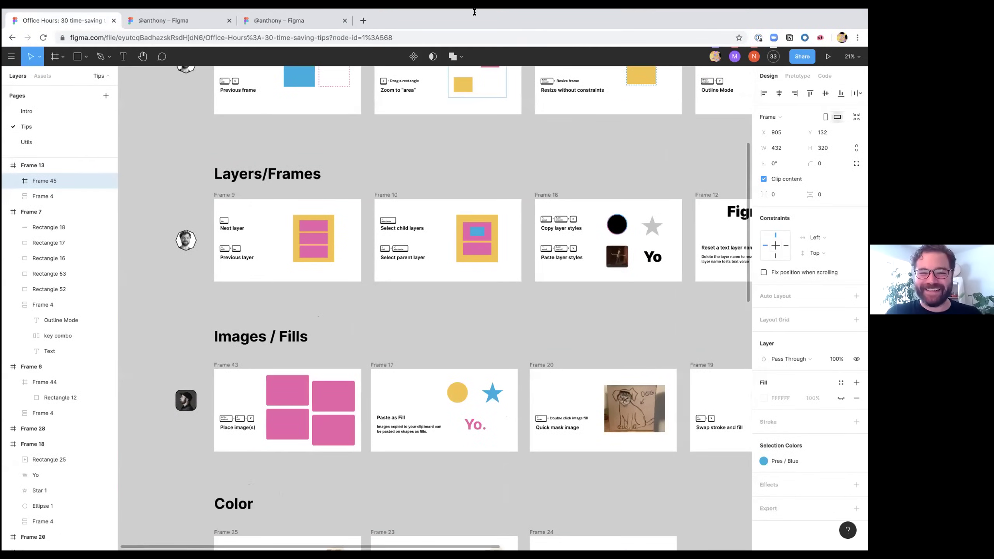
scroll(445, 255, "down", 2)
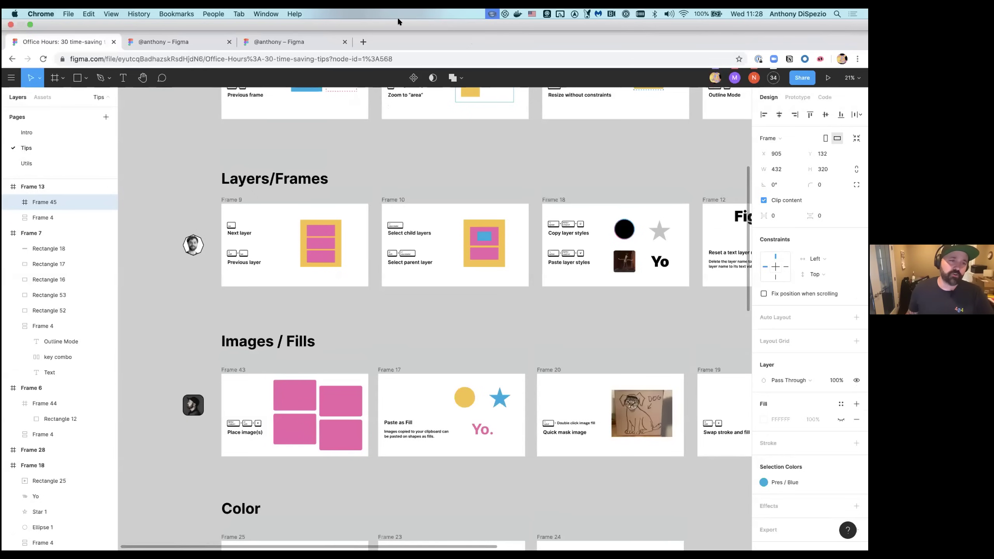
scroll(419, 177, "down", 3)
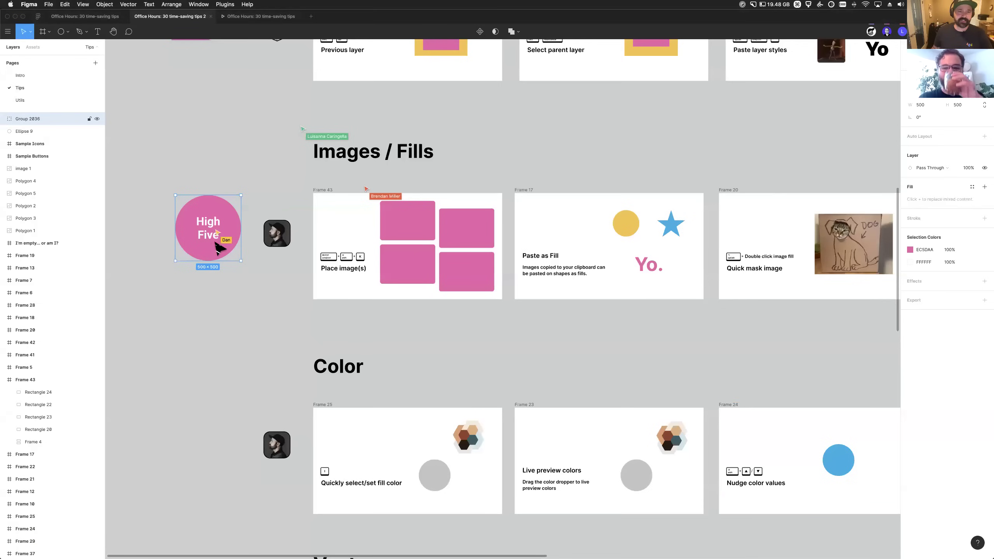
left_click(425, 351)
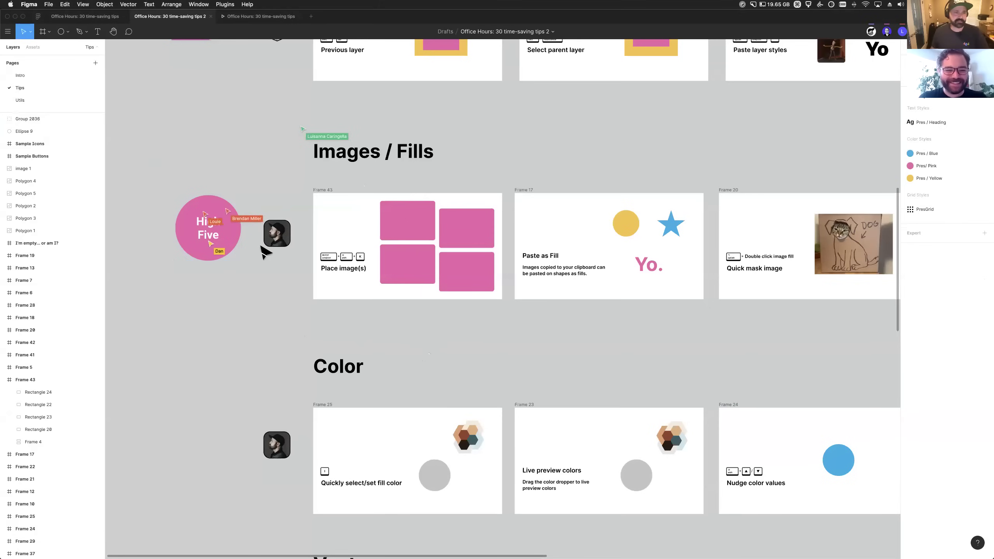
left_click(213, 252)
left_click(293, 333)
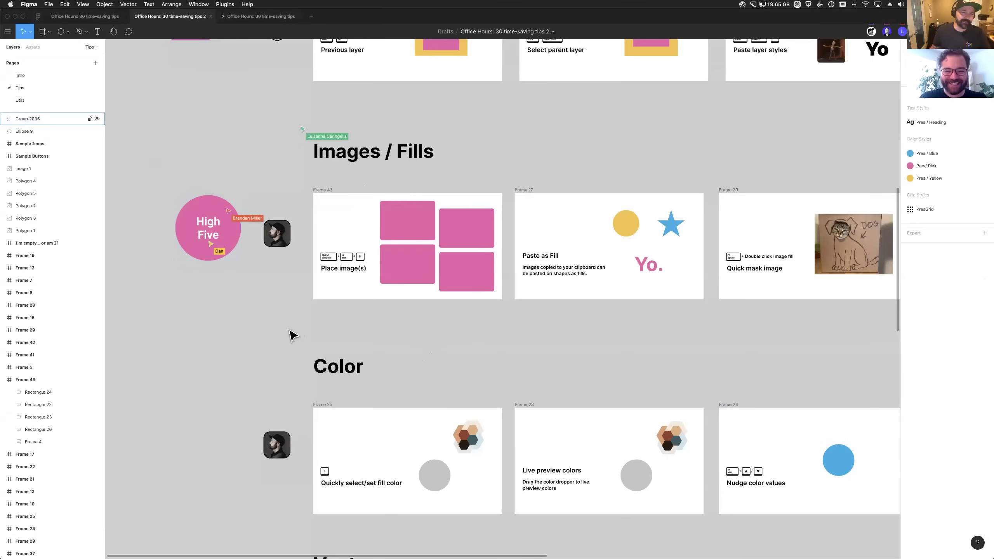
scroll(297, 331, "right", 2)
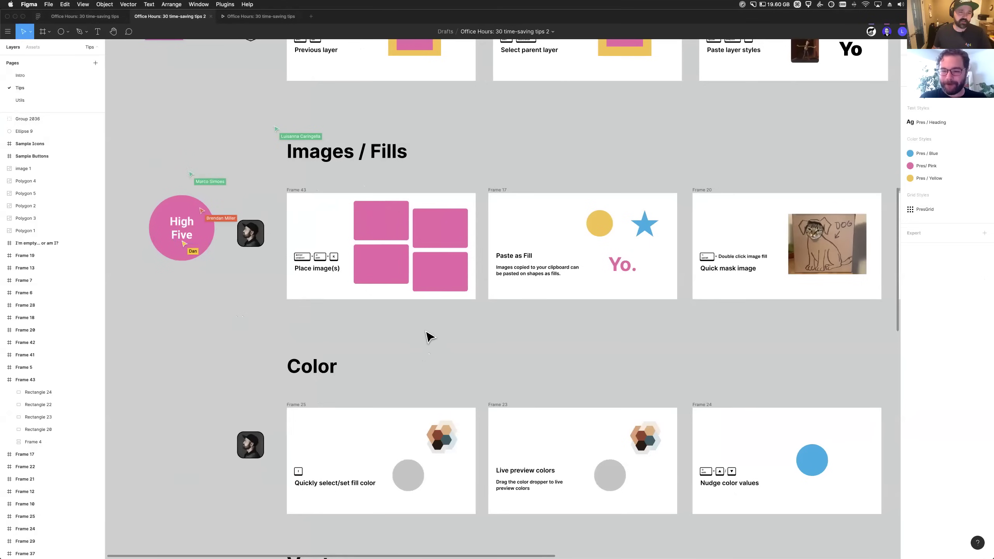
scroll(429, 336, "right", 1)
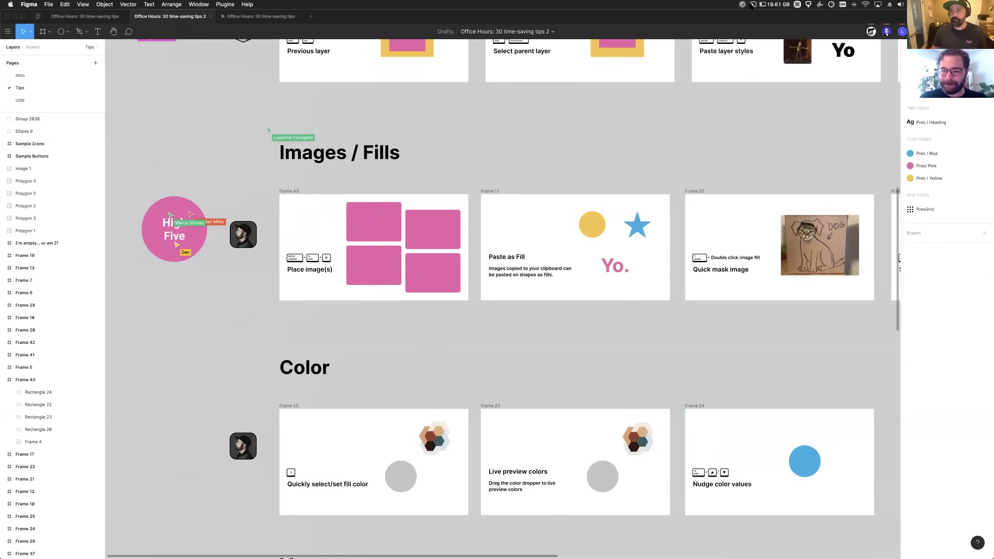
Step: Hide the multiplayer cursors in the file's view settings
left_click(981, 32)
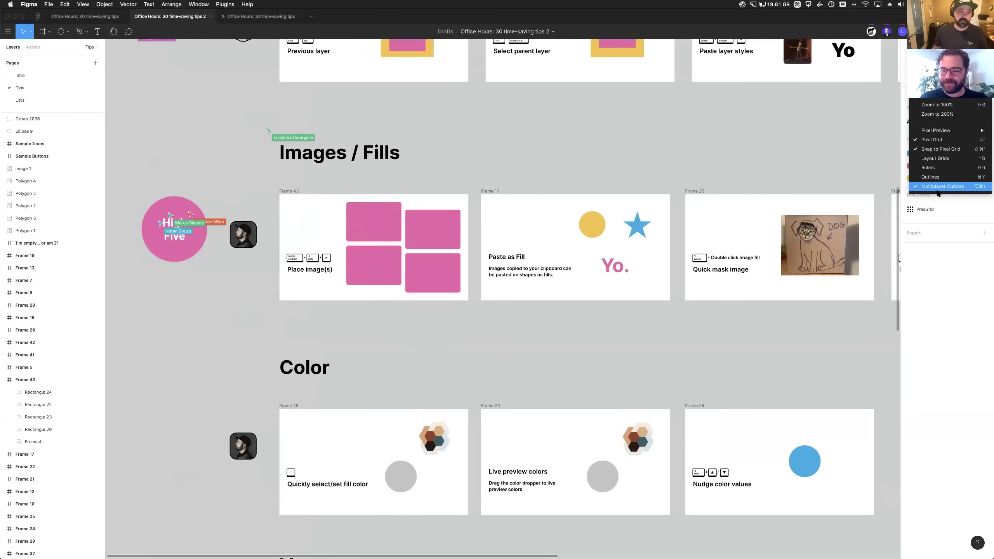
key("Escape")
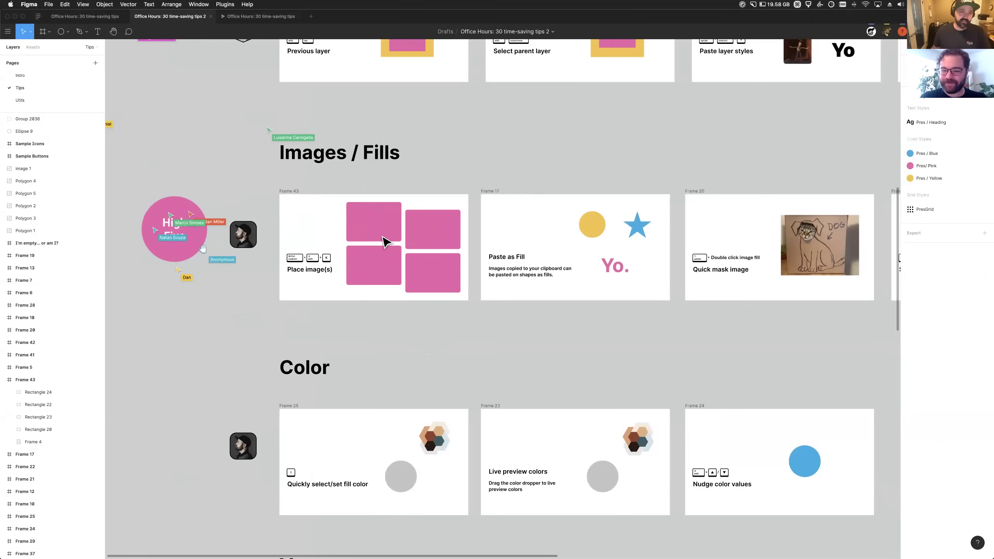
left_click(980, 31)
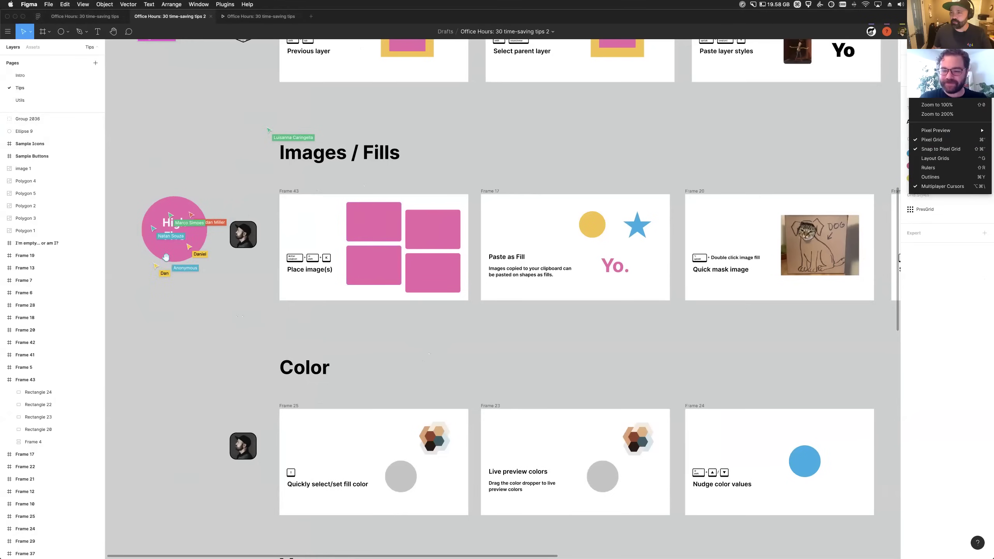
left_click(948, 181)
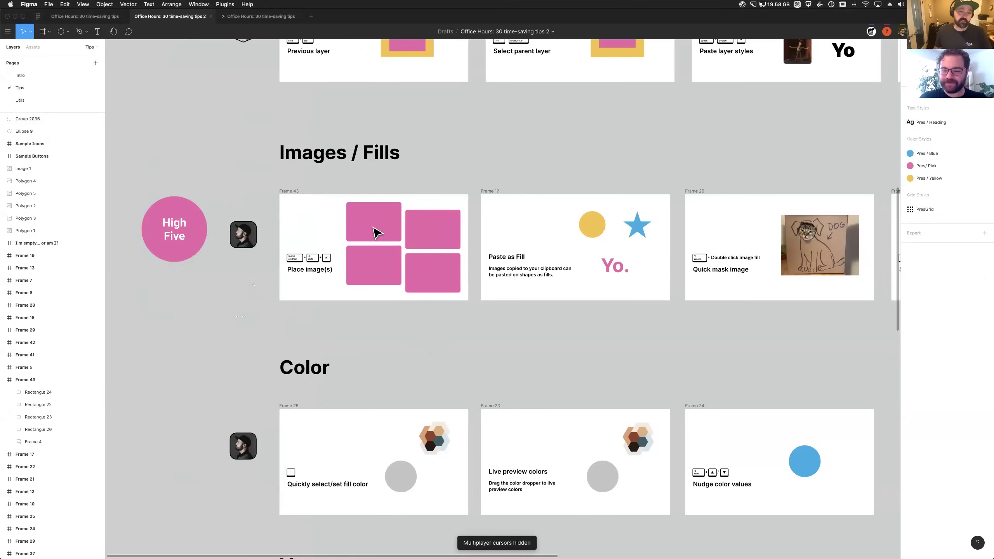
Step: Locate the Place Image command and its shortcut among the file commands without running it
scroll(375, 229, "up", 5)
scroll(383, 224, "left", 2)
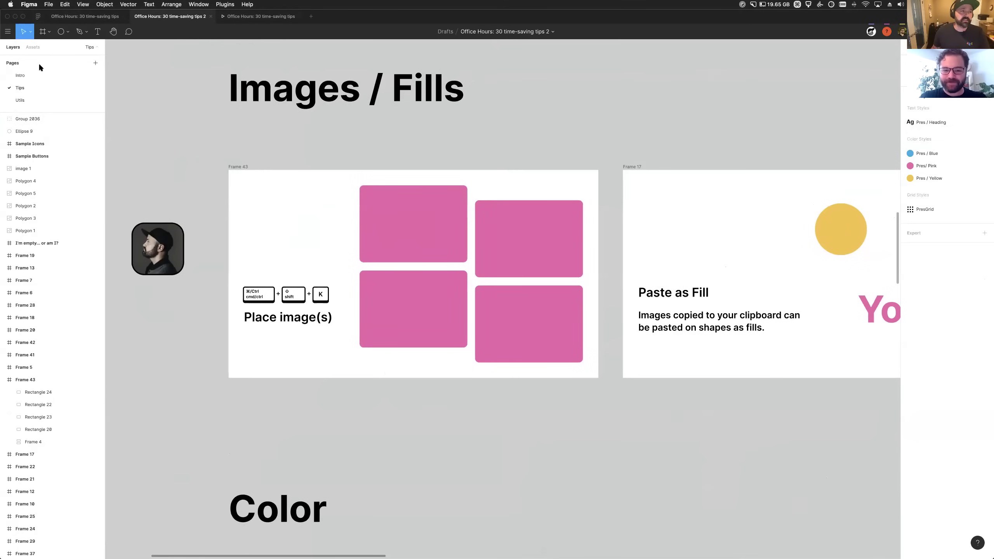
left_click(8, 34)
mouse_move(45, 64)
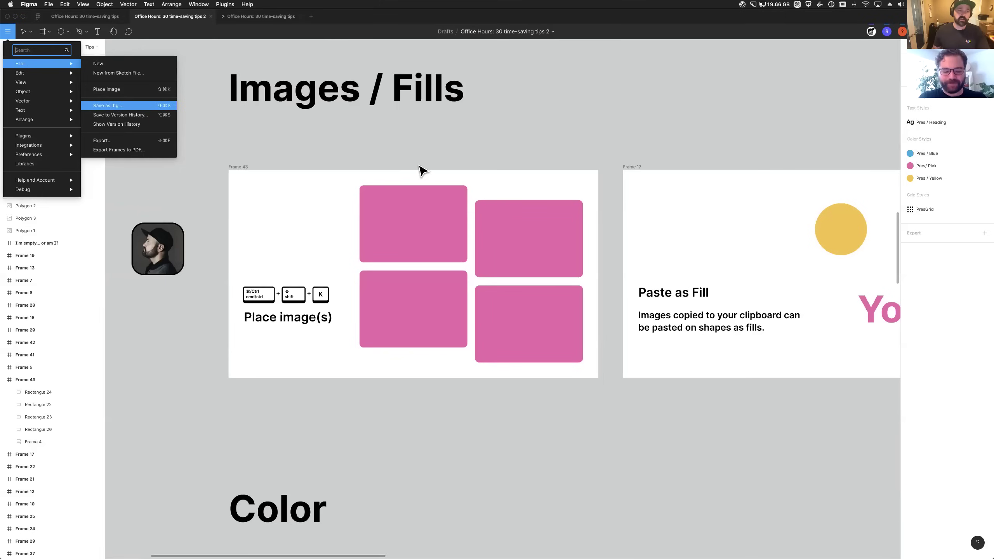
key("Escape")
key("Escape")
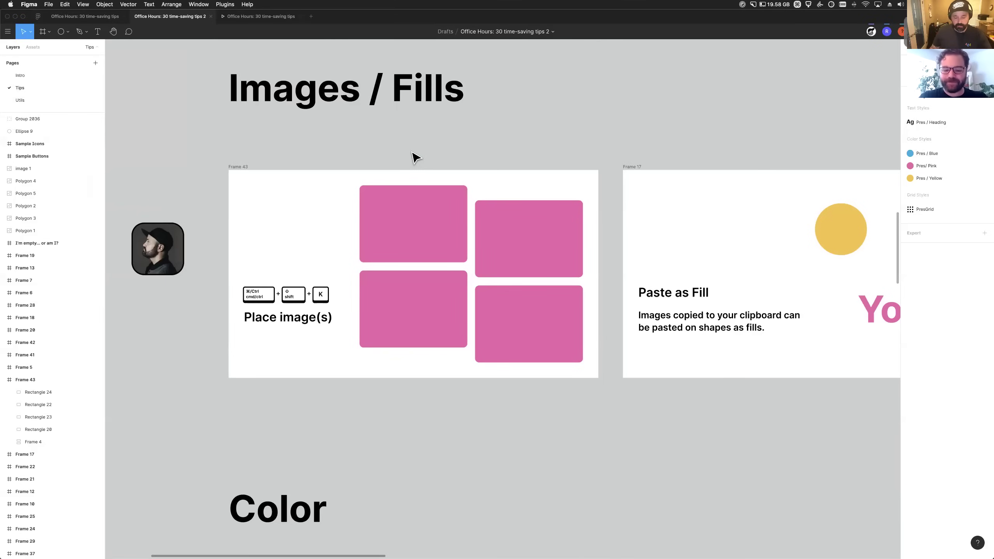
Step: Load yum.gif, lottie.gif and woody.gif from the gifs folder with Place Image
key("super+shift+k")
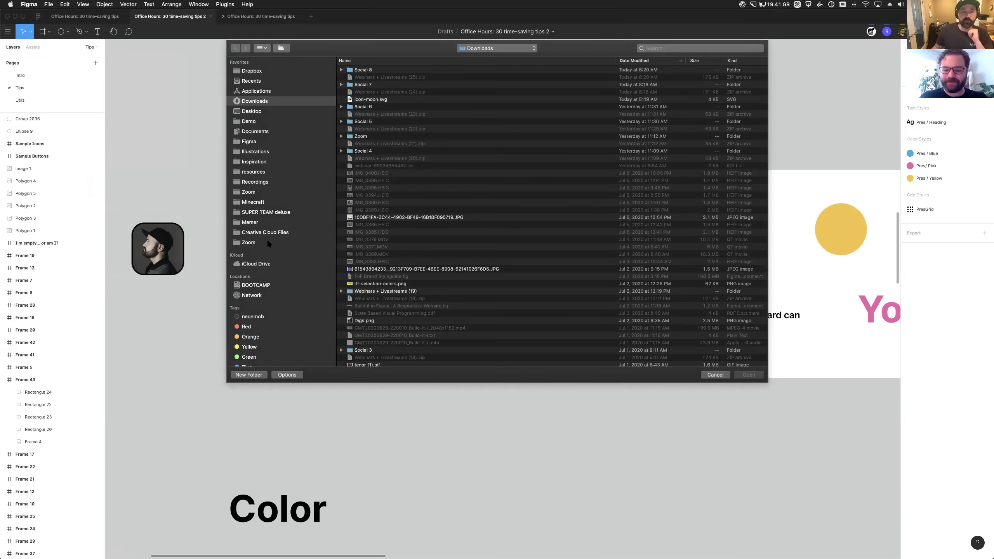
left_click(266, 223)
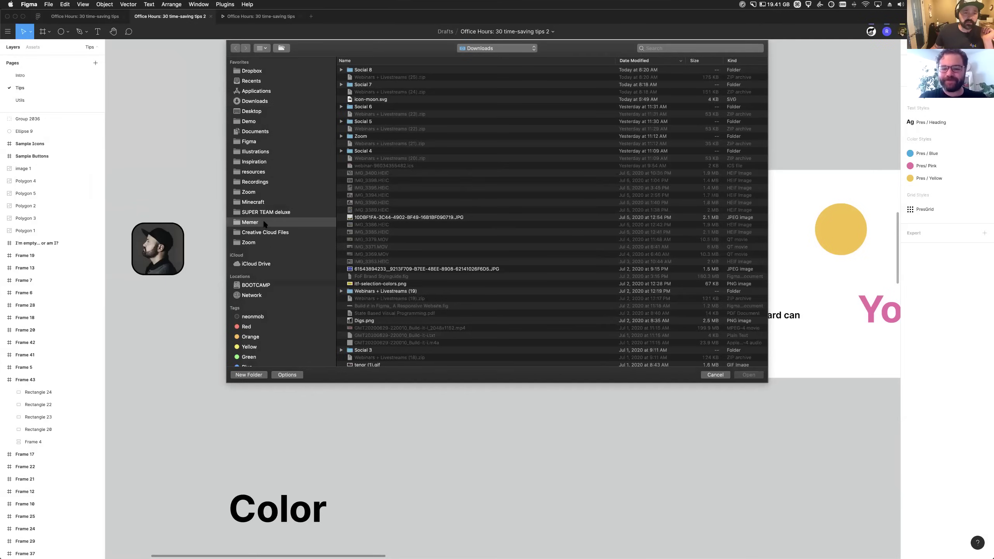
double_click(365, 293)
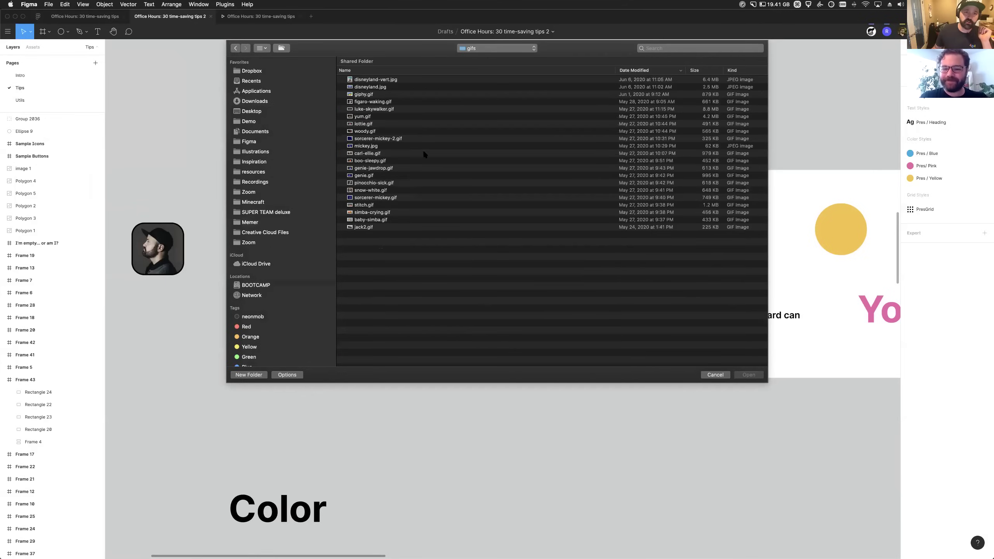
left_click(364, 118)
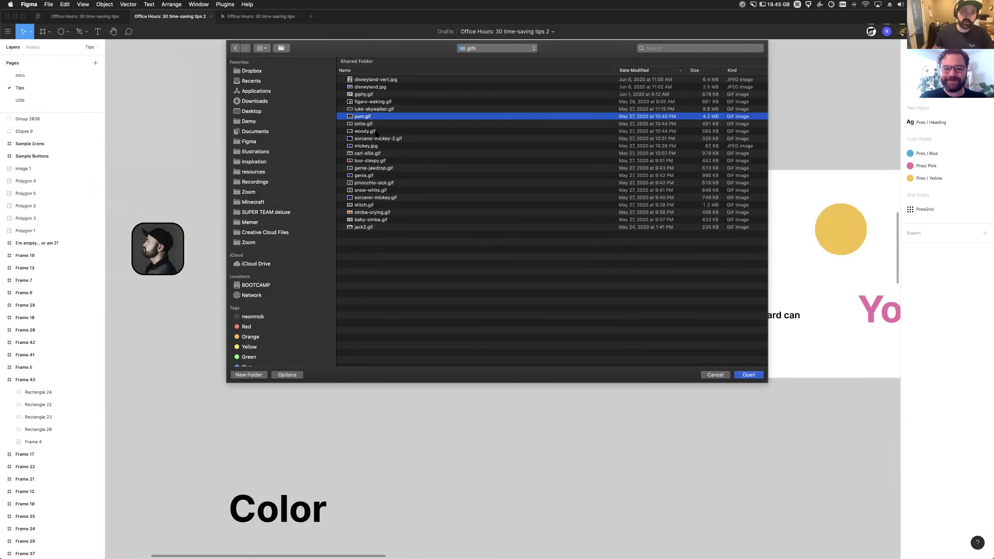
left_click(377, 132, "shift")
left_click(748, 375)
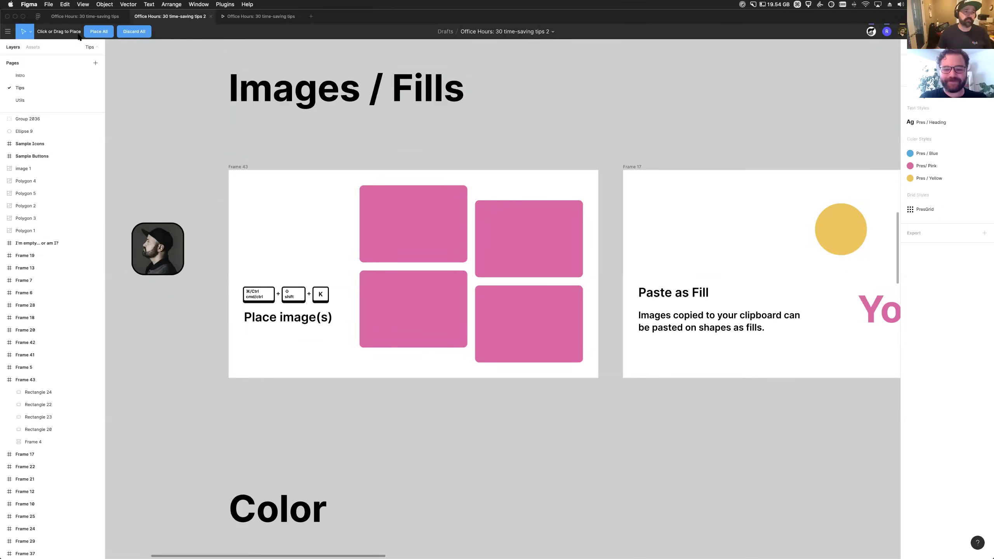
Step: Place the woody image on the empty canvas above the High Five circle, then delete it
scroll(130, 81, "left", 5)
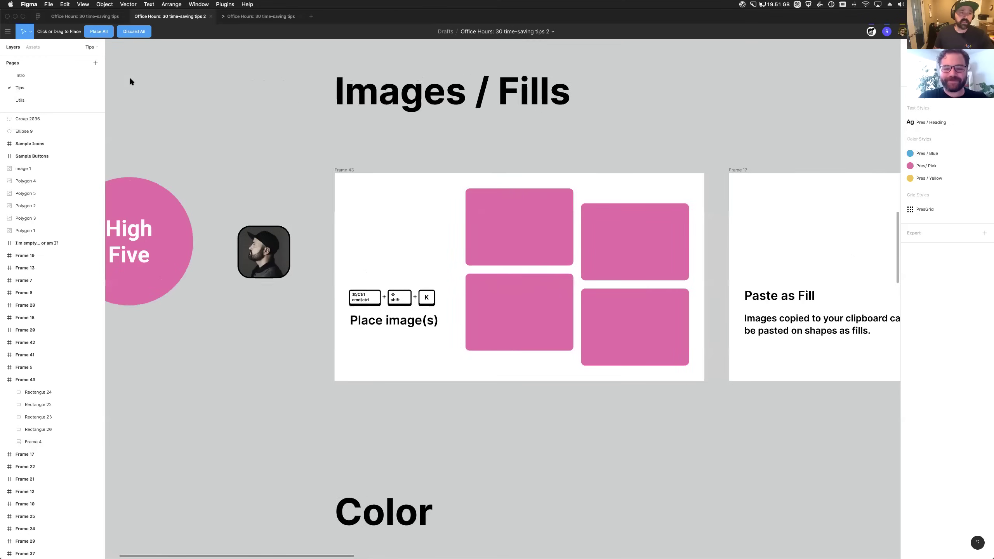
scroll(235, 141, "left", 1)
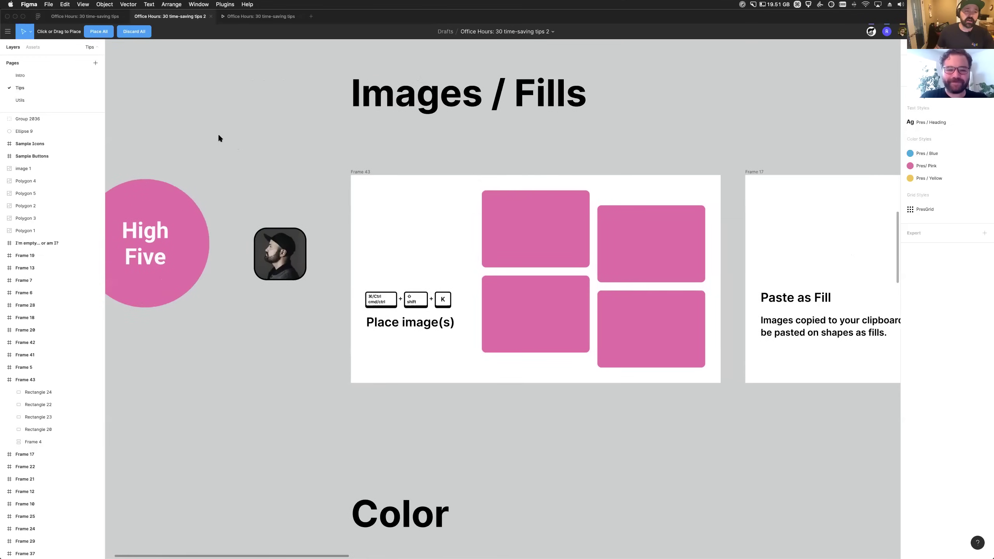
left_click(226, 136)
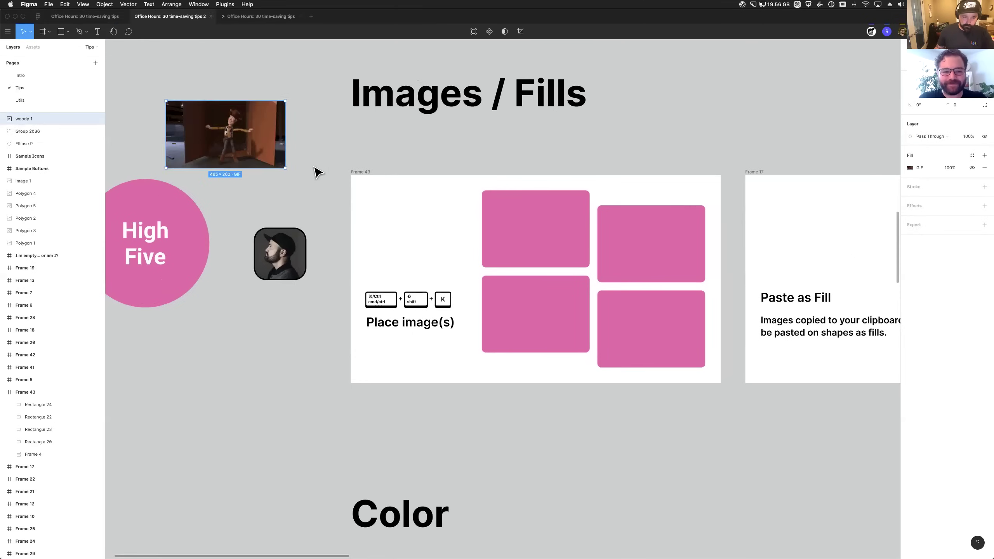
key("Delete")
Step: Load yum.gif, lottie.gif and woody.gif again, place them all at once and arrange them above the High Five circle
key("super+shift+k")
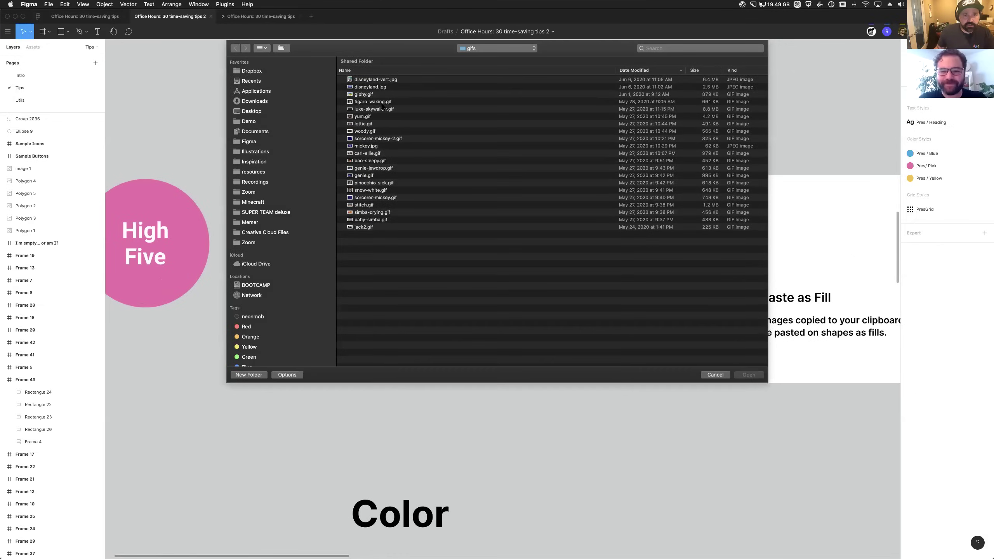
left_click_drag(369, 117, 375, 132)
key("Return")
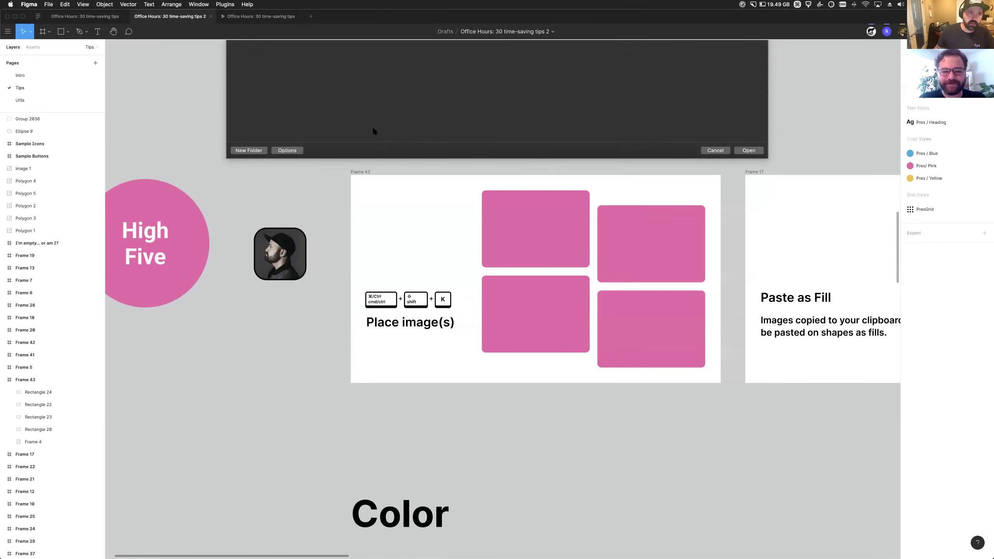
left_click(99, 31)
left_click_drag(516, 291, 327, 128)
left_click(317, 190)
left_click(197, 134)
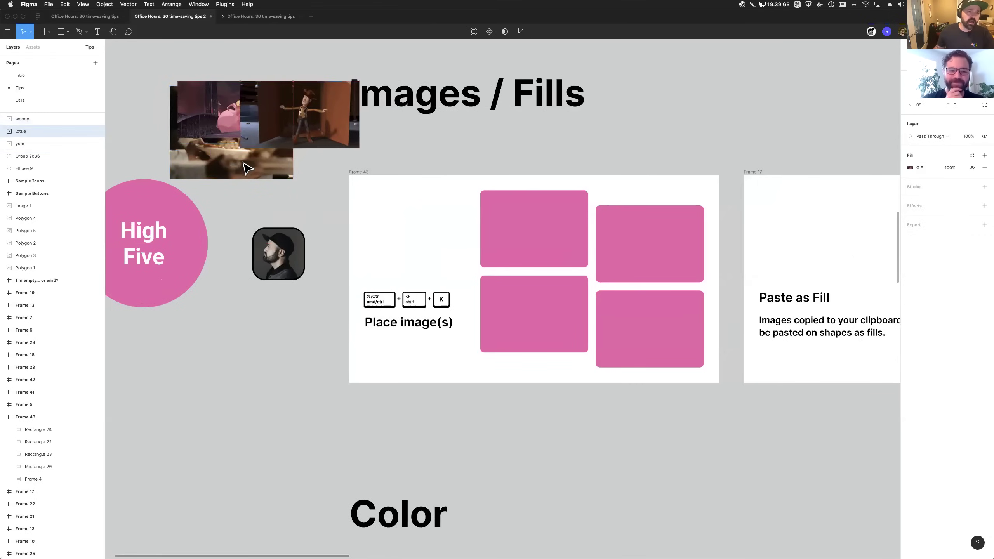
Step: Select the three placed yum, lottie and woody images together and delete them
left_click(290, 169, "shift")
left_click(302, 145, "shift")
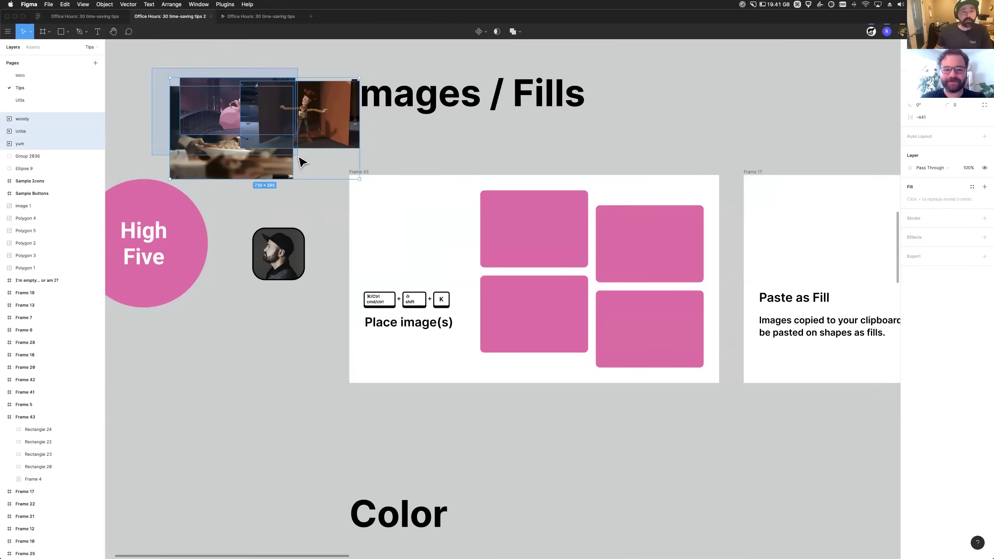
key("Delete")
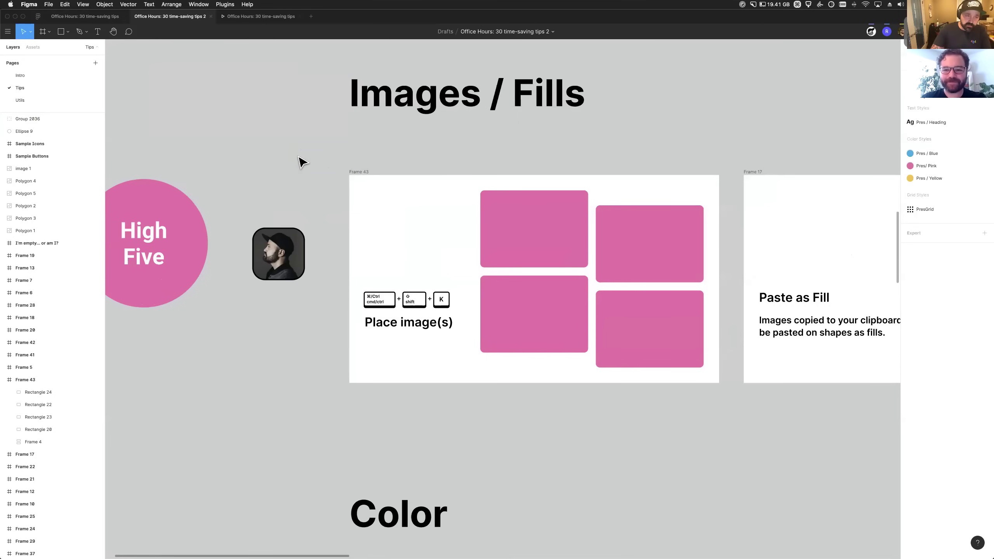
Step: Load yum.gif, lottie.gif, woody.gif and carl-ellie.gif from the gifs folder with Place Image
key("super+shift+k")
left_click(369, 117)
left_click(371, 131, "shift")
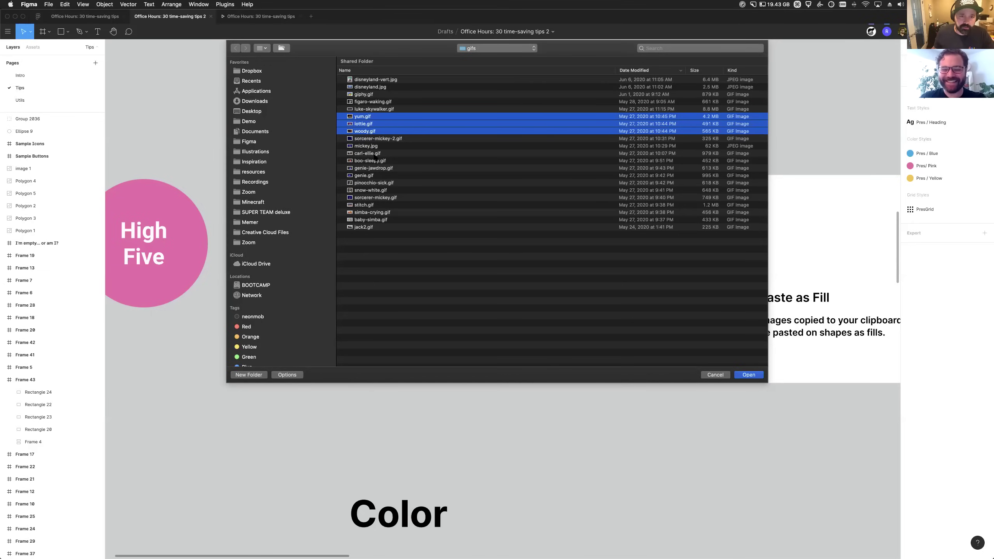
left_click(376, 154, "super")
key("Return")
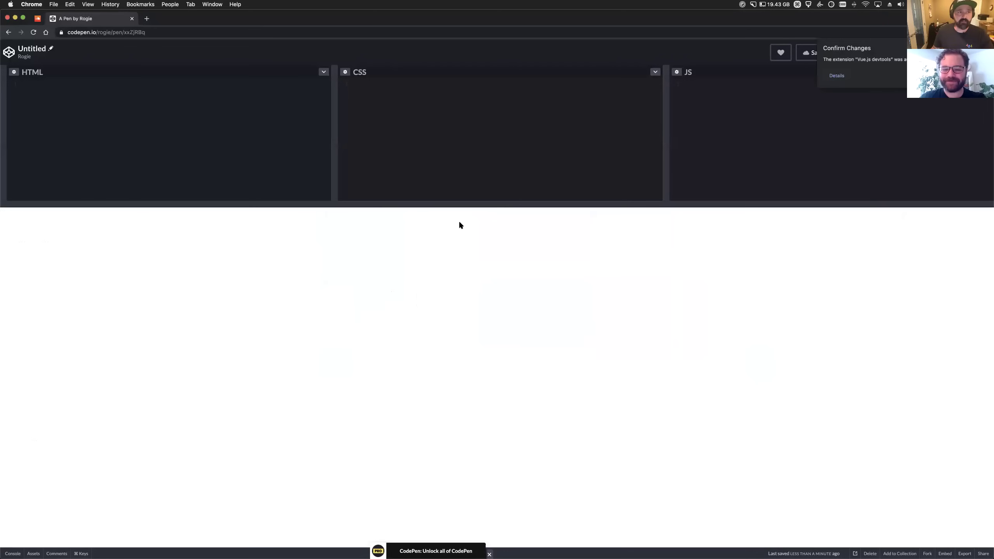
Step: Switch back to Figma and cancel the pending image placement
key("super+Tab")
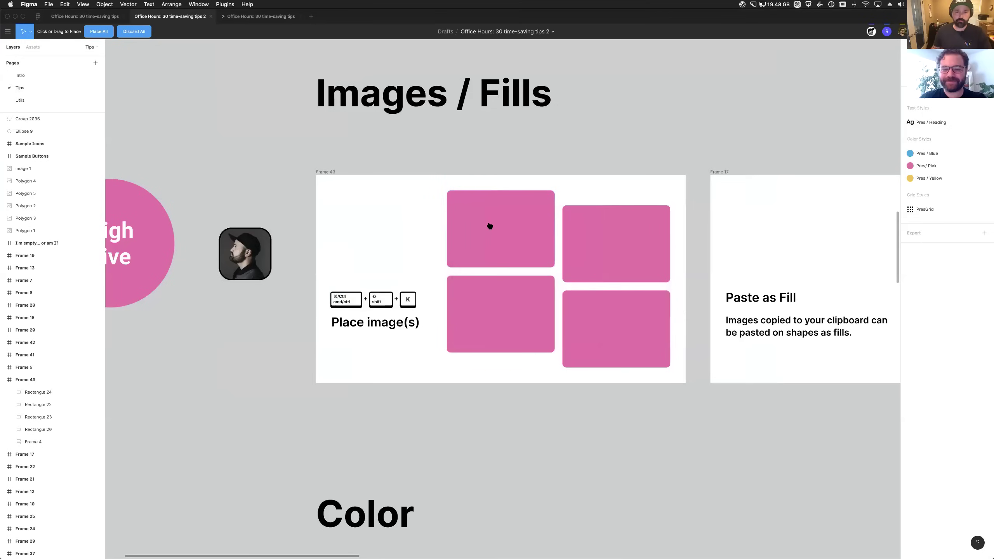
left_click(490, 226)
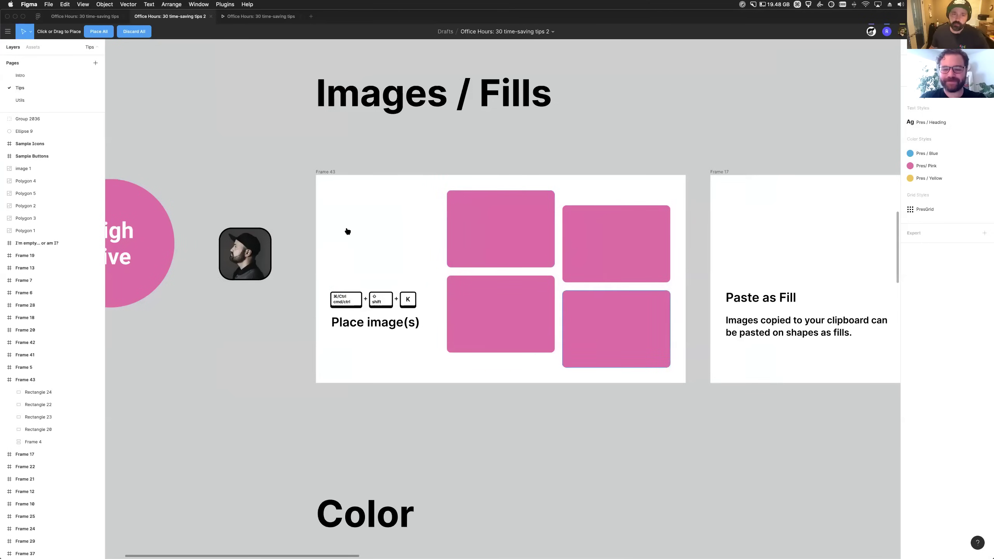
key("Escape")
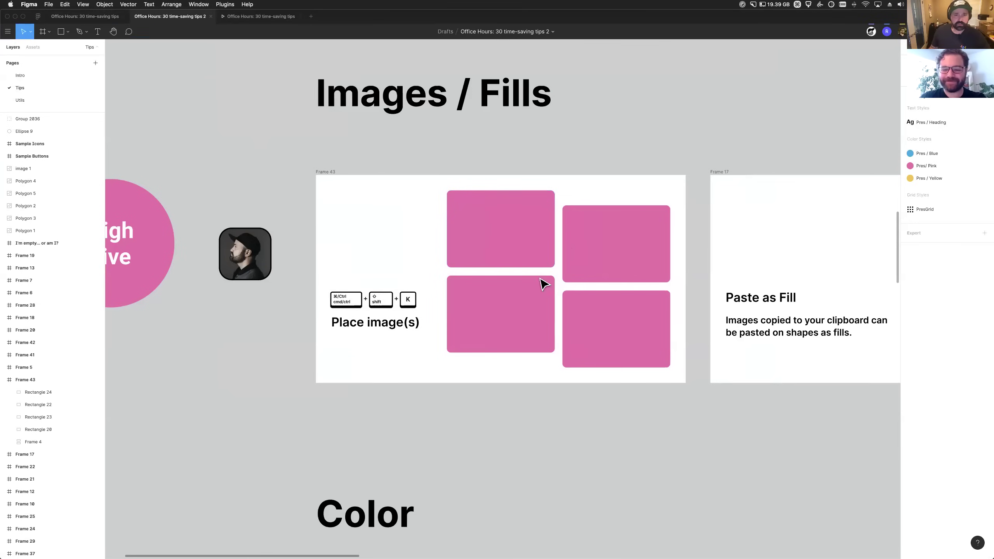
Step: Select the four pink rectangles in the Place image(s) frame and detach their Pres/ Pink color style
left_click(632, 275, "shift")
left_click(614, 349, "shift")
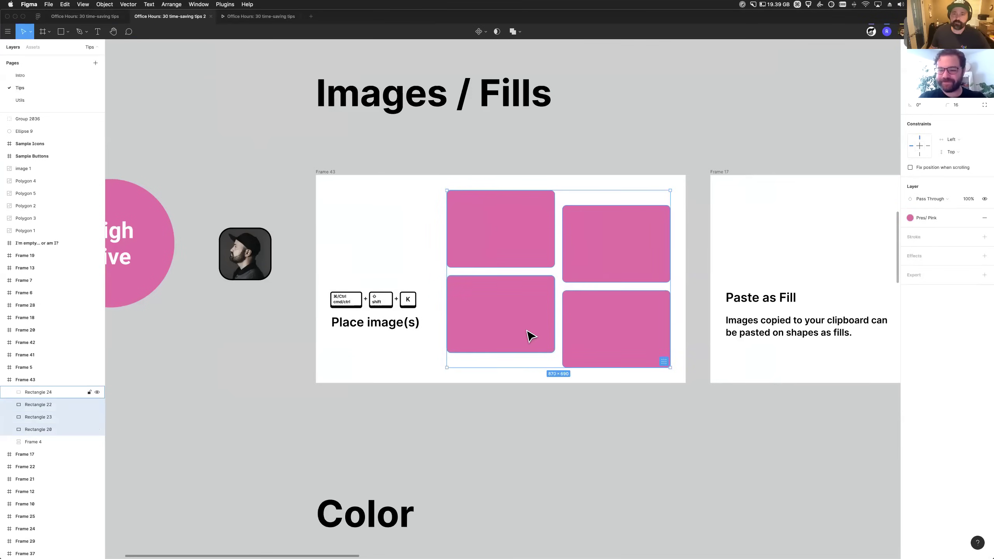
left_click(529, 335, "shift")
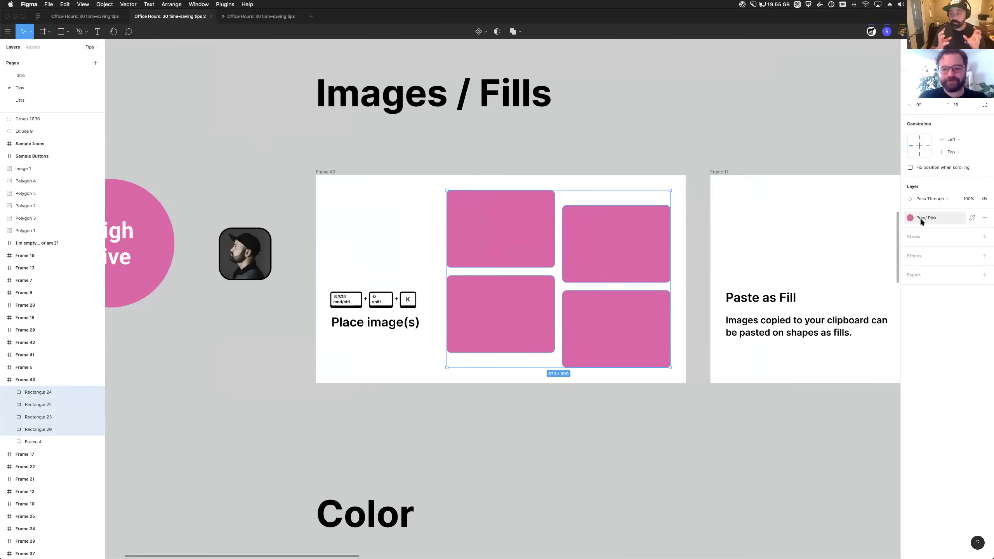
left_click(972, 217)
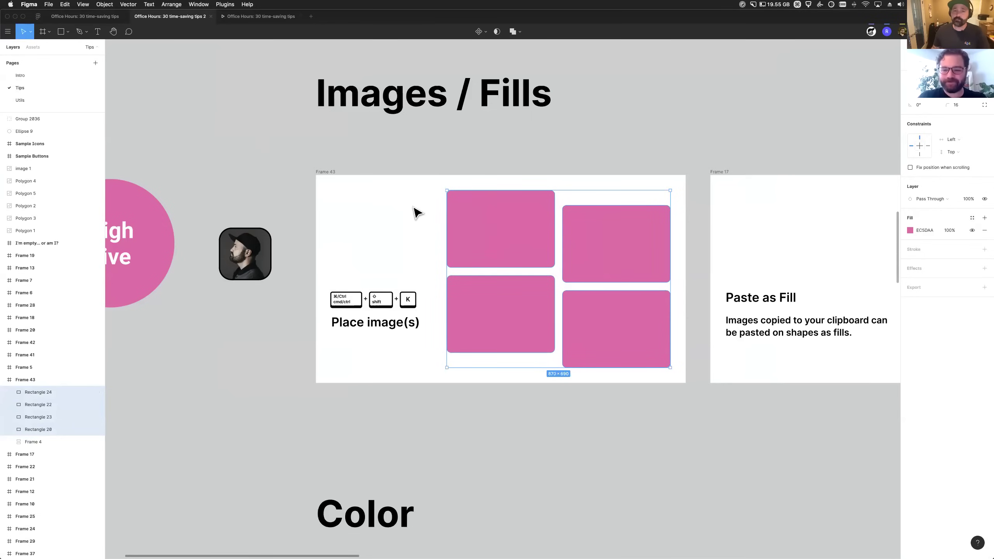
left_click(301, 140)
Step: Load yum.gif, lottie.gif, woody.gif and genie.gif from the gifs folder with Place Image
key("super+shift+k")
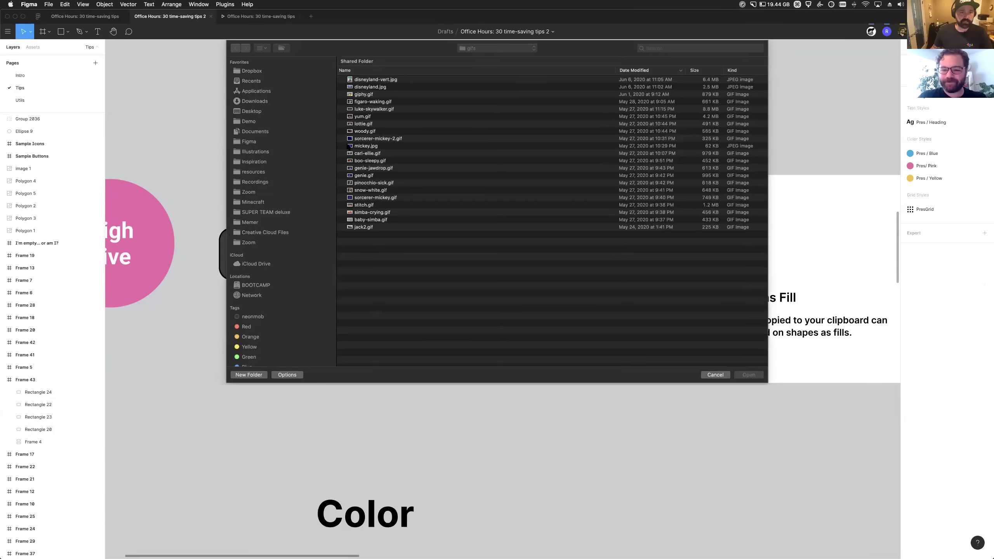
left_click(367, 118)
left_click(371, 132, "shift")
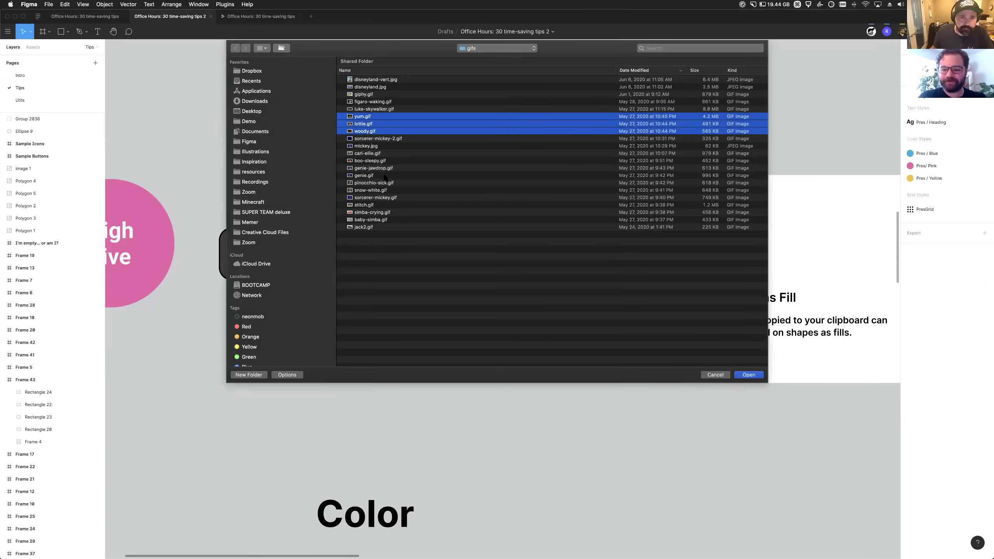
left_click(378, 176, "super")
left_click(757, 376)
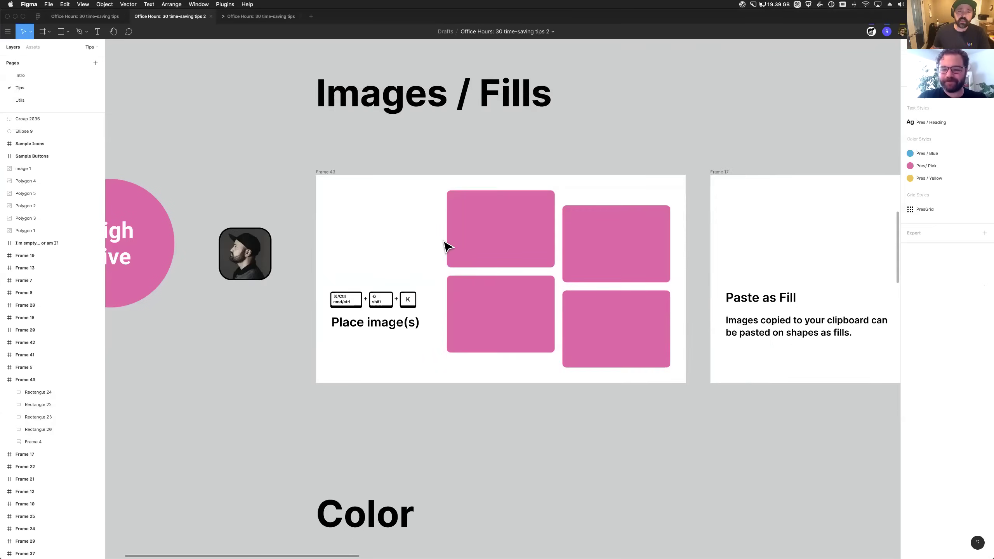
Step: Fill the upper two rectangles with the genie and woody images and the lower two with lottie and yum
left_click(505, 244)
left_click(593, 250)
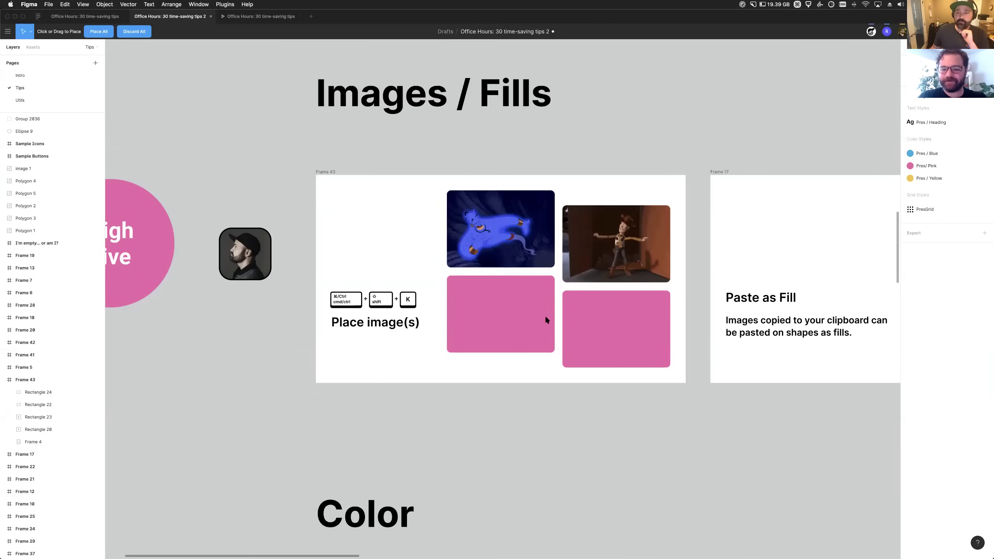
left_click(523, 315)
left_click(625, 334)
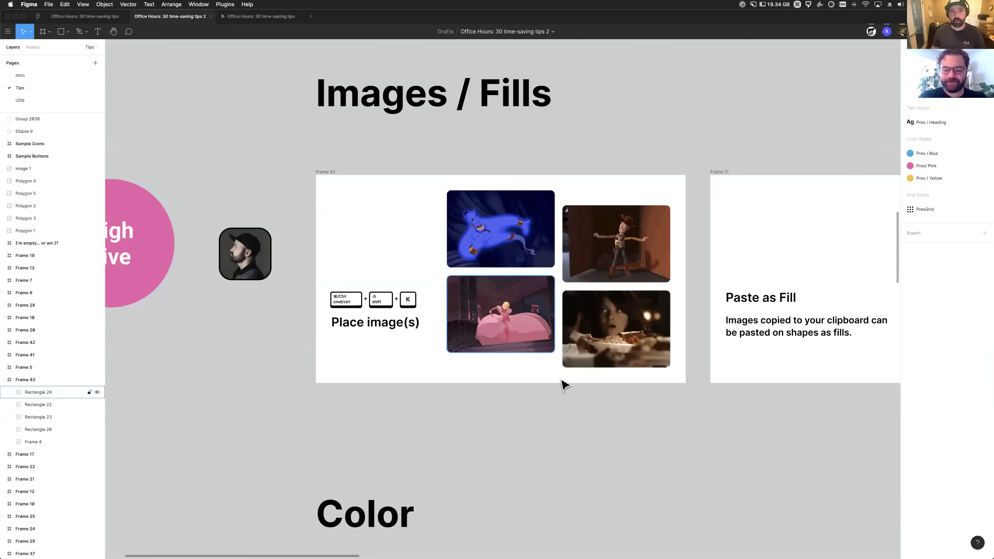
Step: Examine the Paste as Fill tip and its sample shapes in Frame 17
scroll(465, 386, "right", 5)
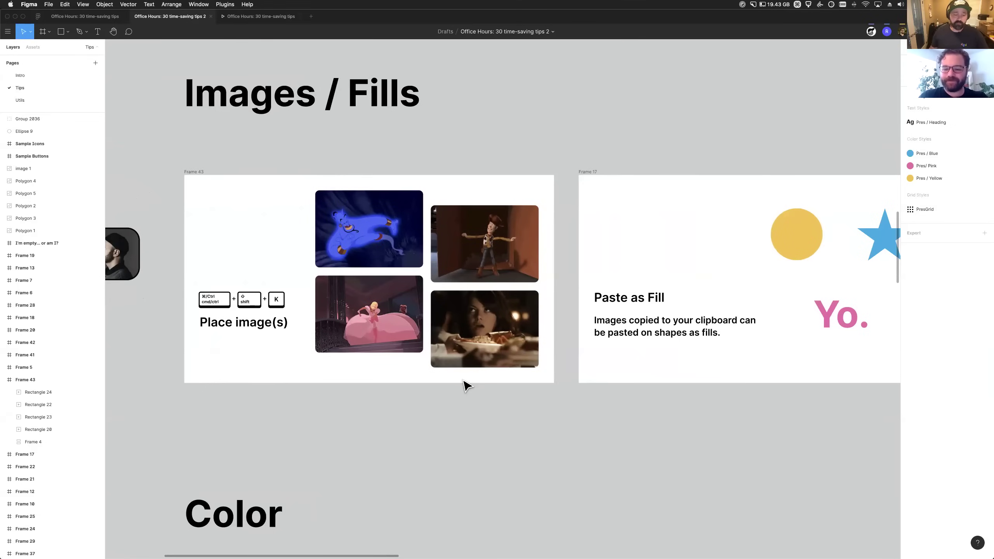
key("super+Tab")
key("super+Tab")
key("super+Tab")
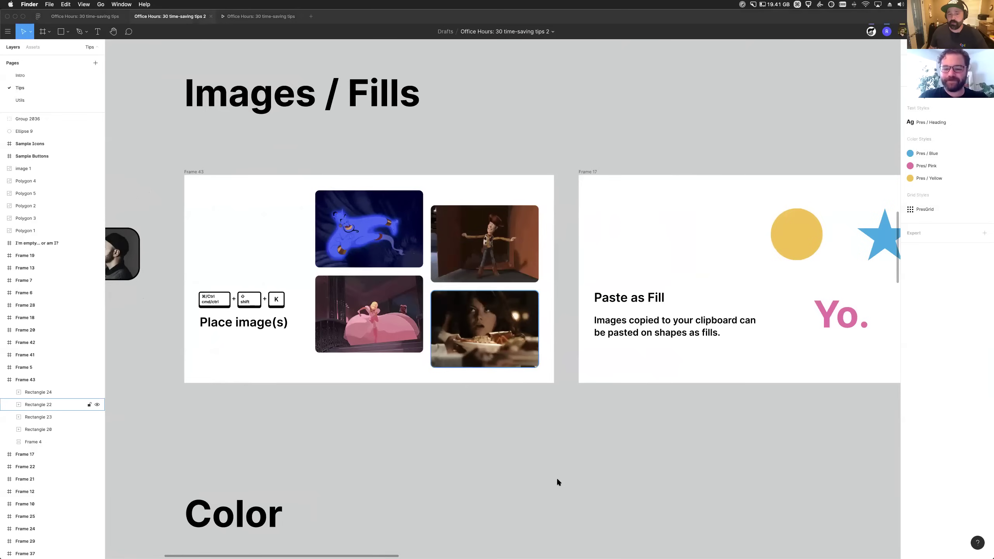
key("super+Tab")
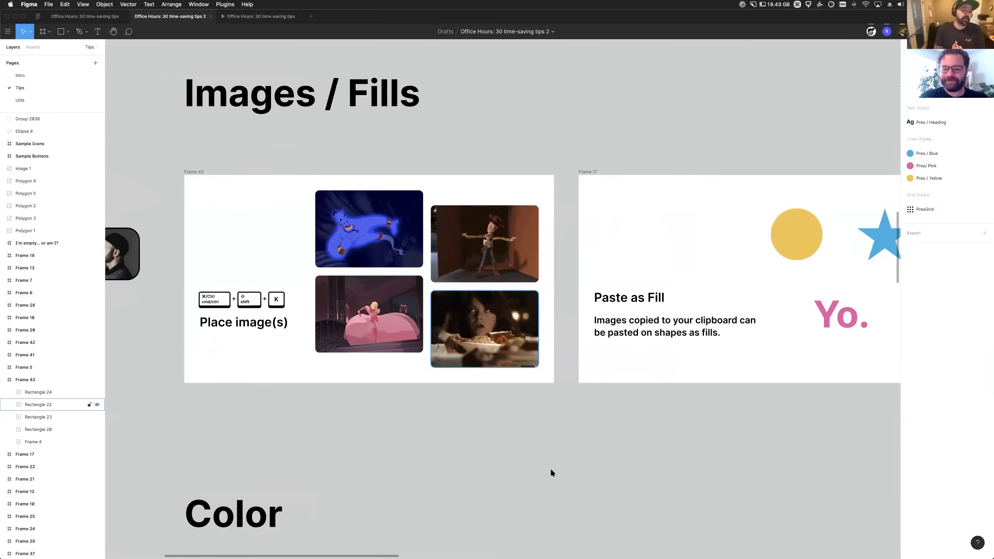
scroll(551, 472, "right", 6)
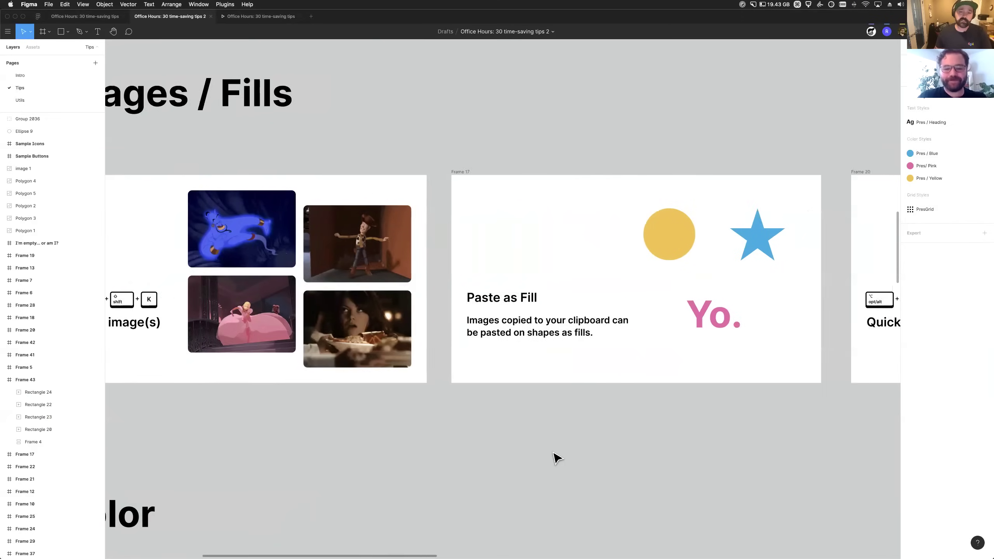
scroll(542, 415, "right", 1)
scroll(546, 412, "up", 2)
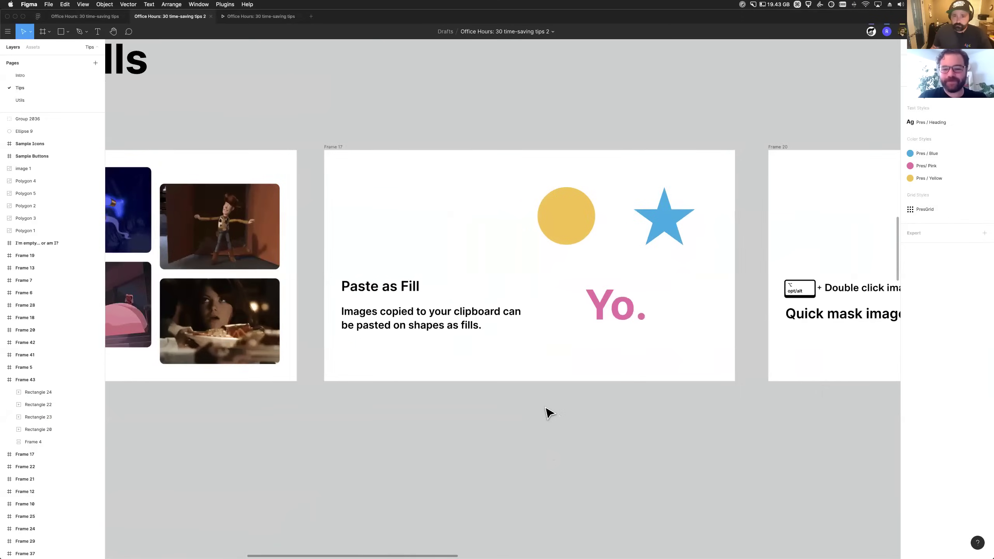
scroll(550, 412, "right", 2)
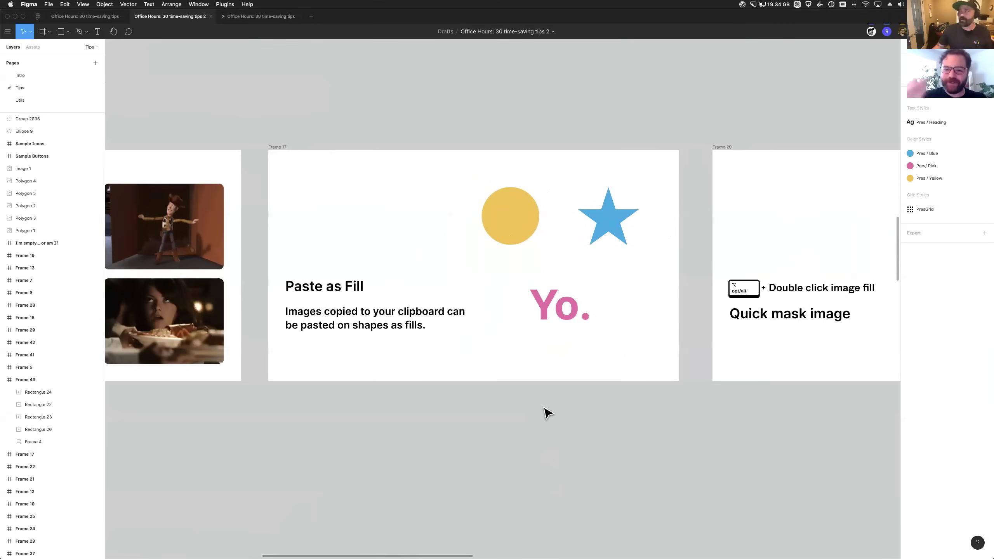
scroll(546, 413, "left", 1)
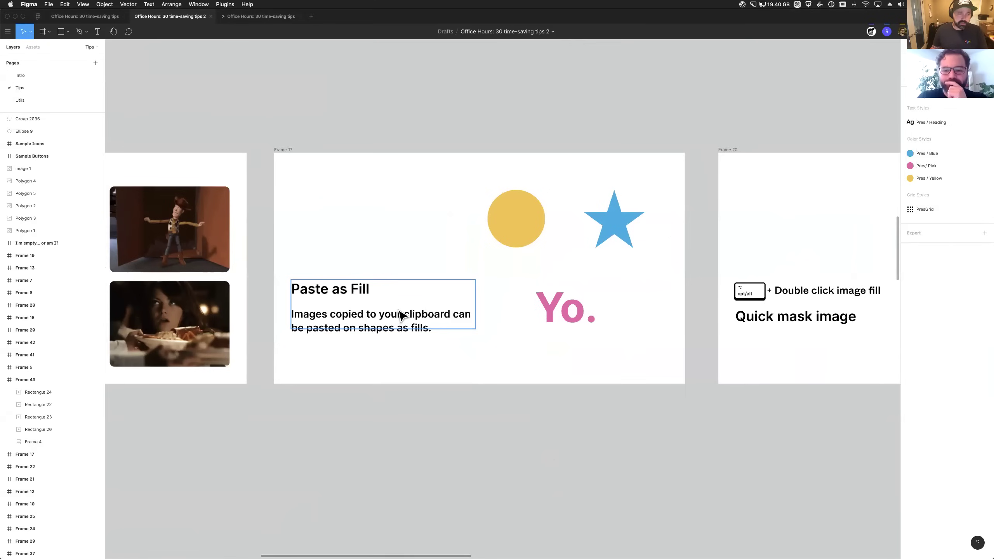
Step: Switch to Chrome and search Google Images for "national parks" in a new tab
key("super+Tab")
key("super+Tab")
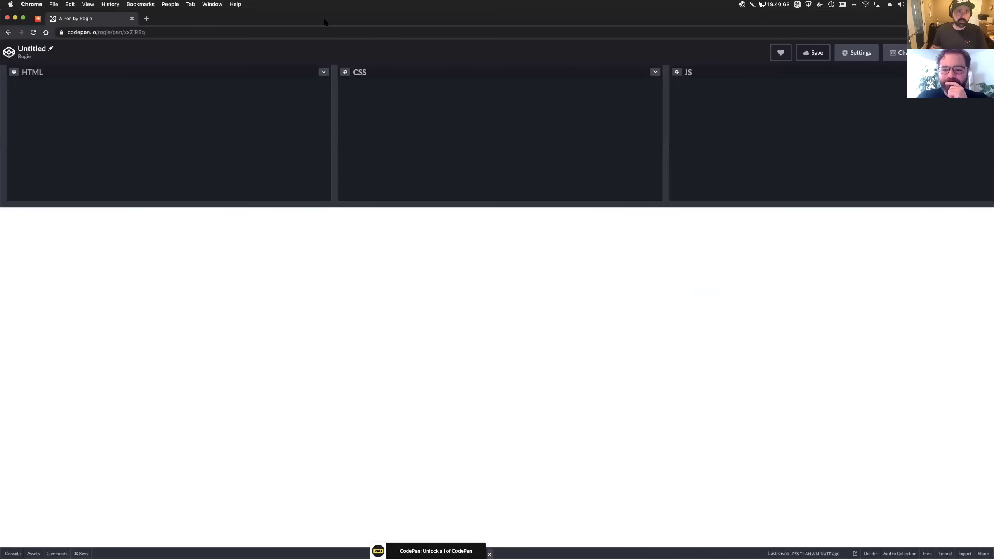
key("super+t")
type("national park")
key("Return")
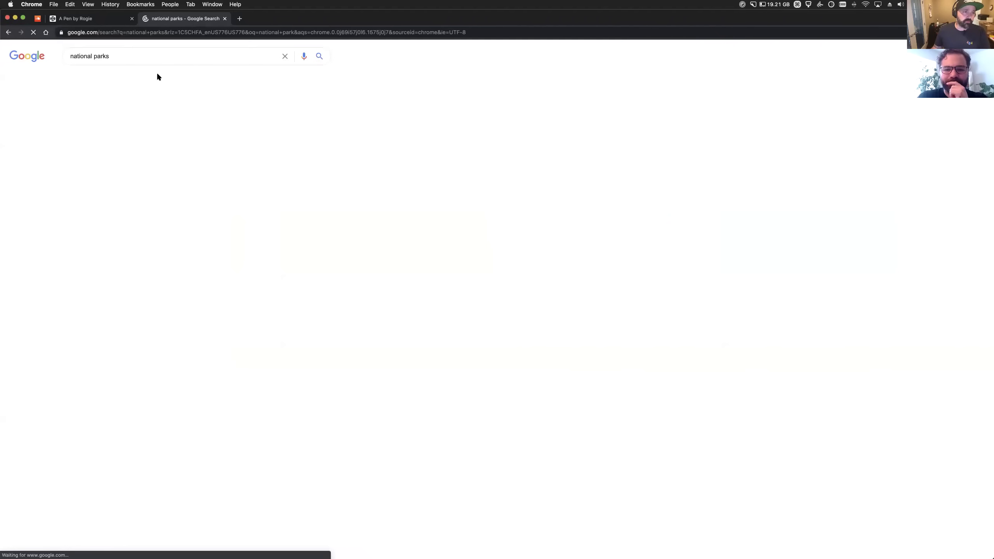
left_click(172, 81)
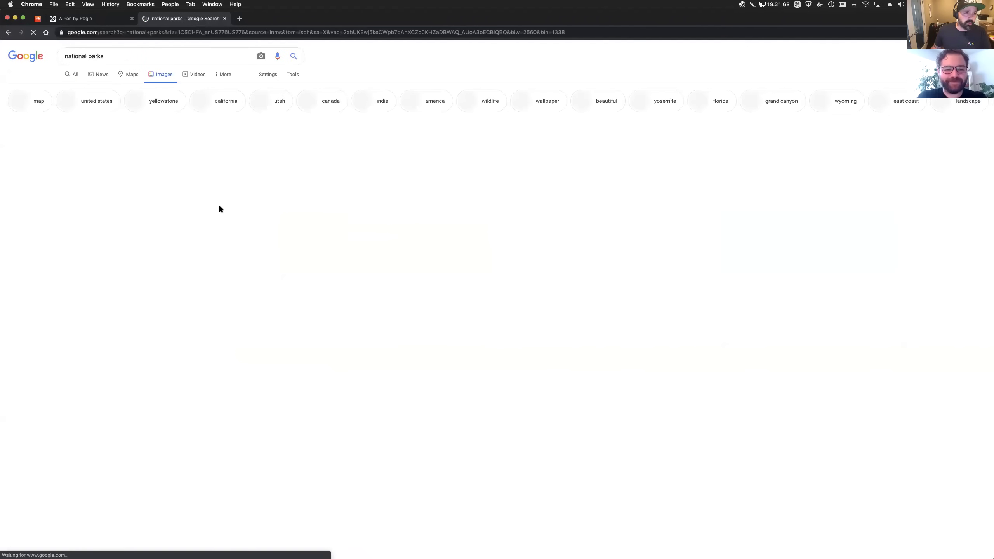
Step: Open the first National Parks image result from National Geographic and copy the image
left_click(100, 203)
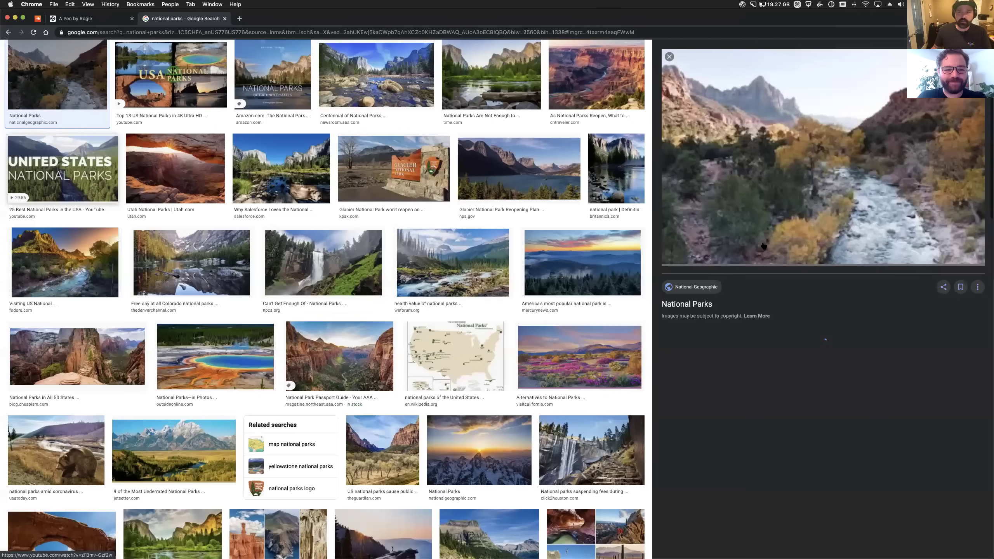
right_click(775, 202)
left_click(815, 280)
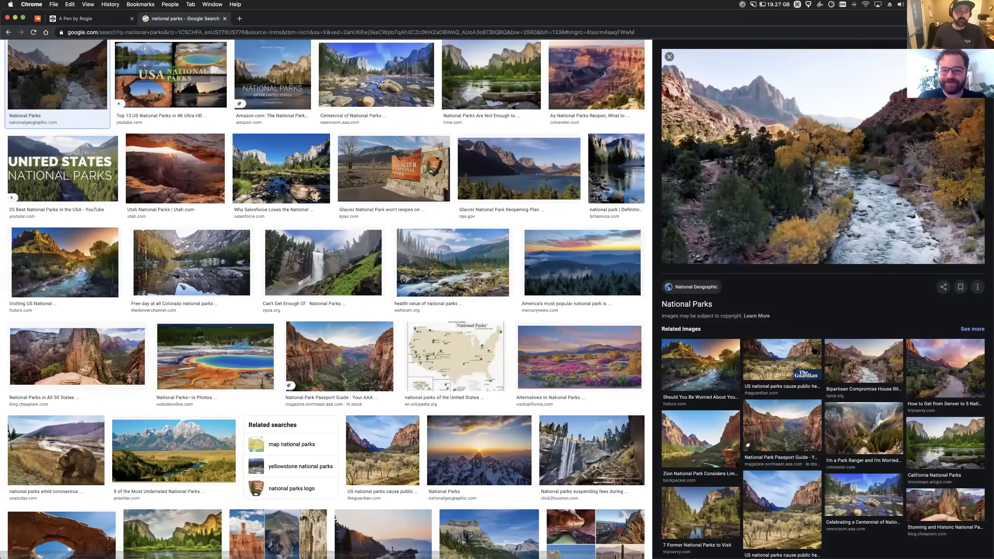
Step: Switch back to Figma and paste the copied image as the fill of the yellow circle in Frame 17
key("super+Tab")
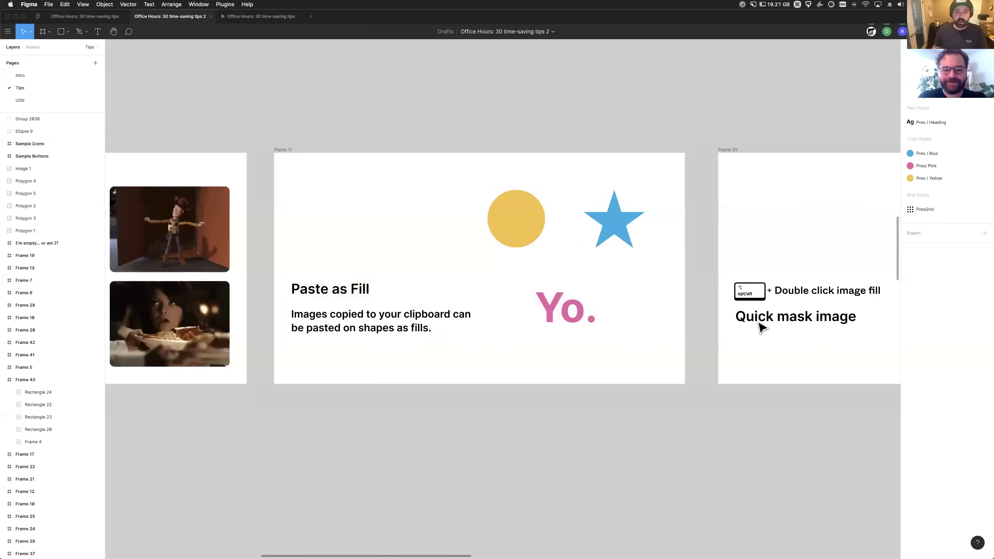
left_click(509, 212)
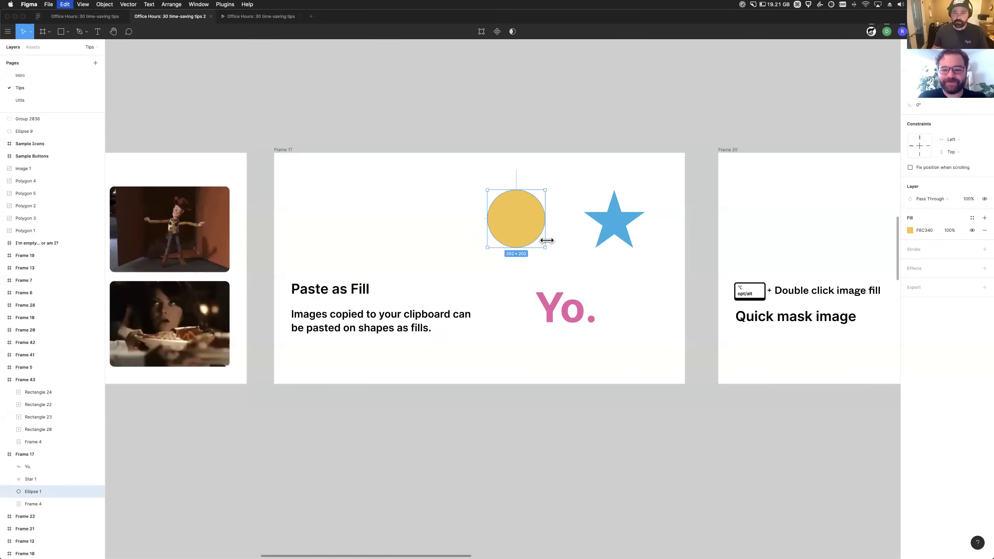
key("super+v")
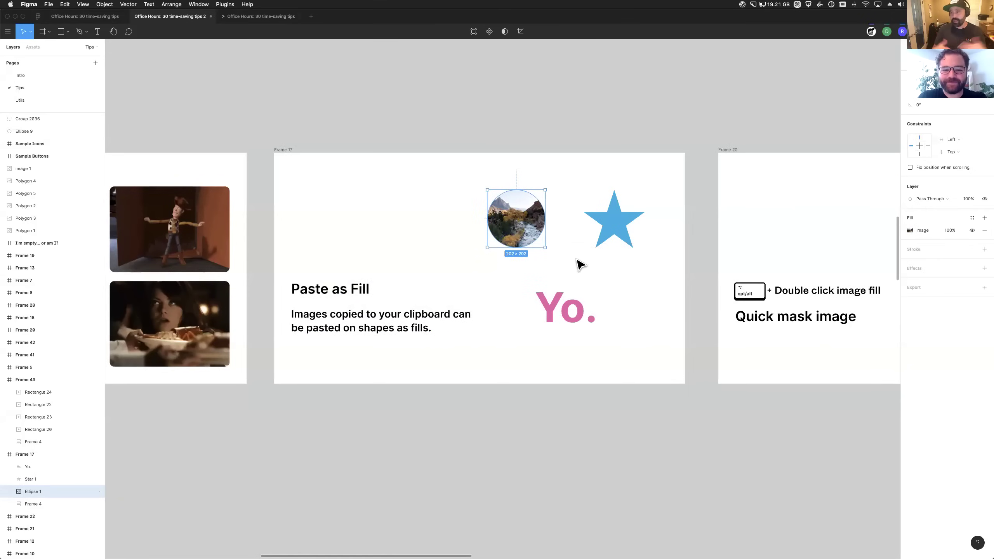
Step: Paste the copied image onto the empty canvas above Frame 17, then delete it
left_click(499, 140)
key("super+v")
left_click_drag(543, 356, 464, 131)
scroll(464, 132, "up", 4)
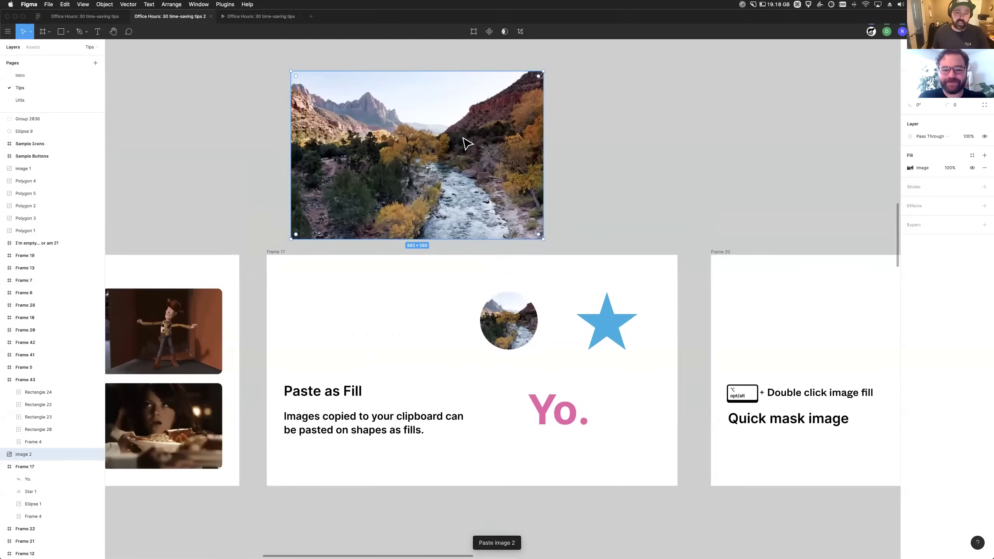
key("BackSpace")
scroll(473, 271, "down", 2)
scroll(473, 270, "right", 3)
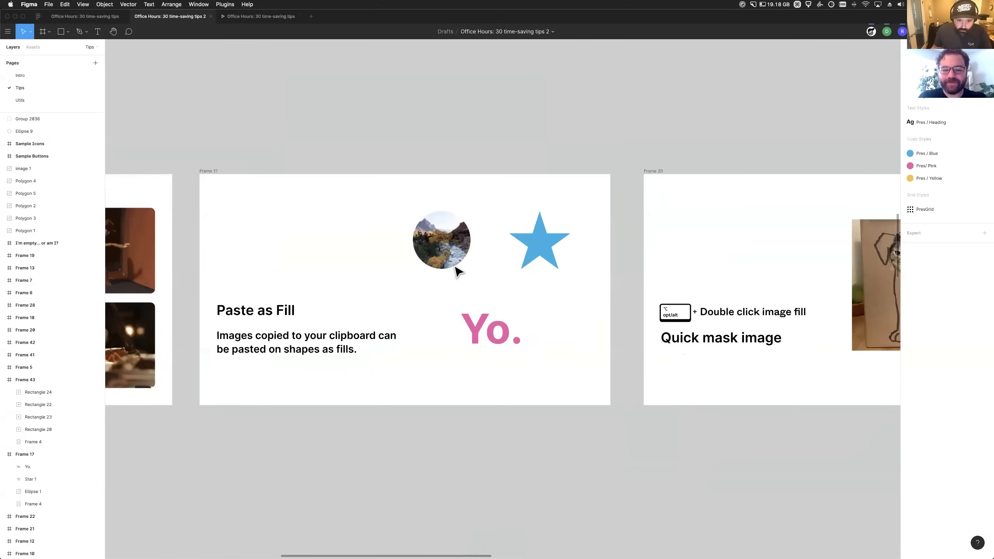
left_click(460, 259)
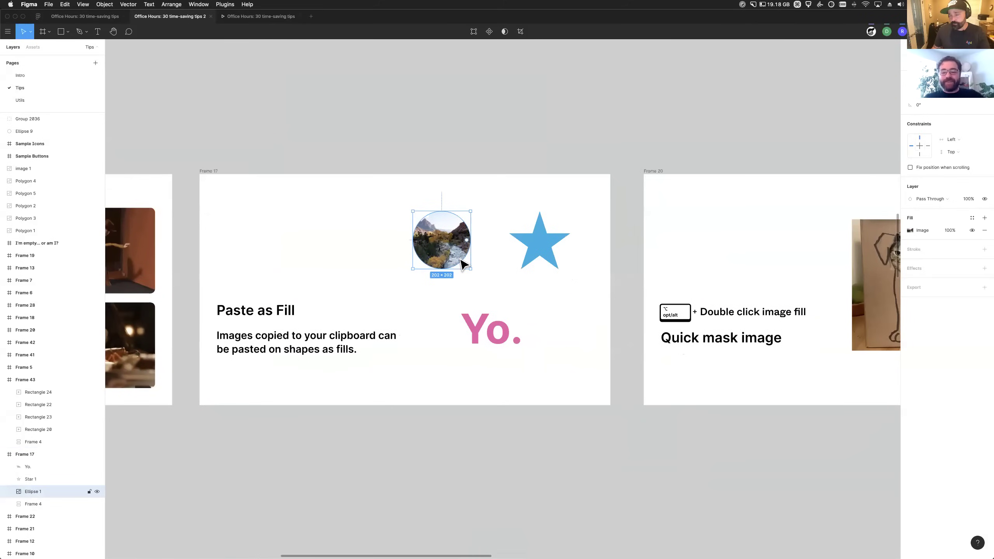
scroll(473, 284, "left", 1)
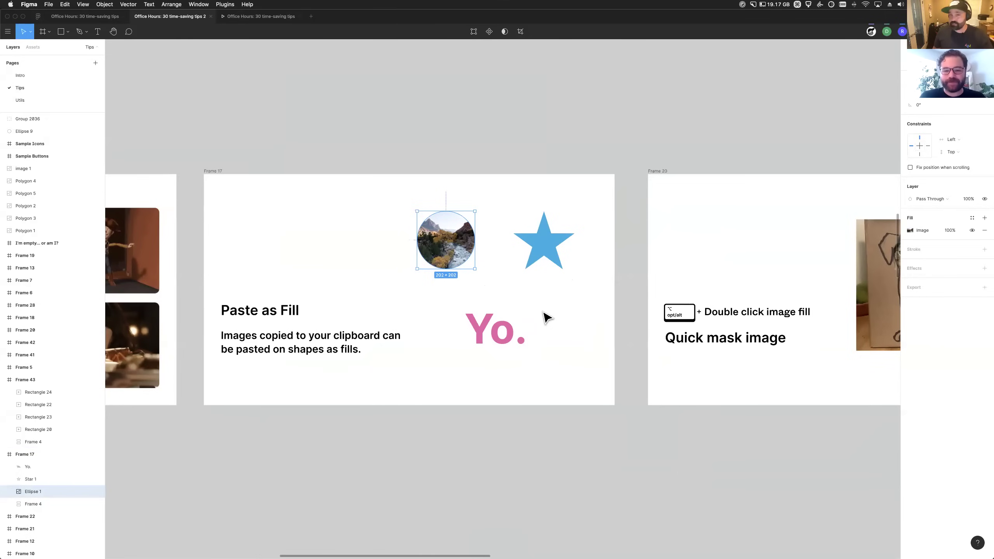
left_click(563, 266)
key("ctrl+Up")
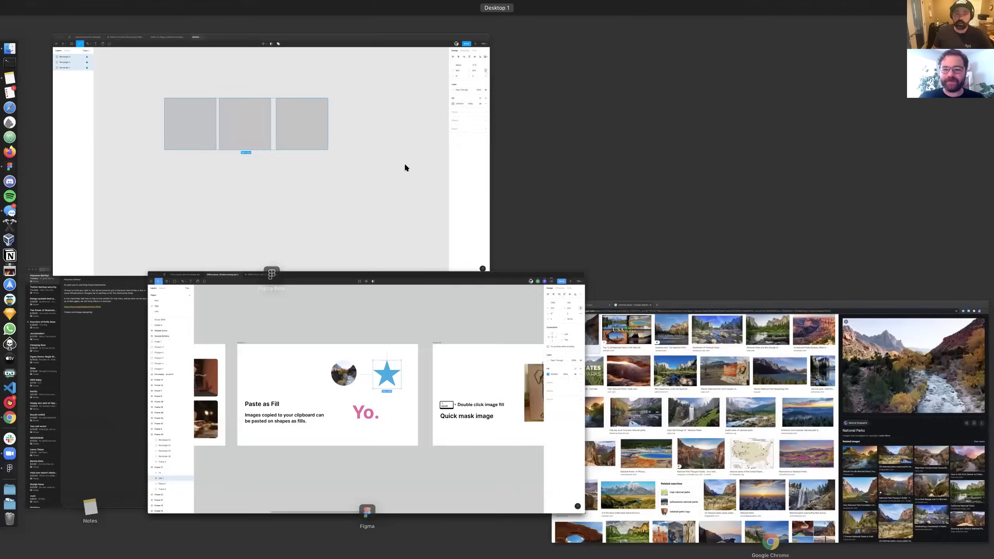
left_click(442, 361)
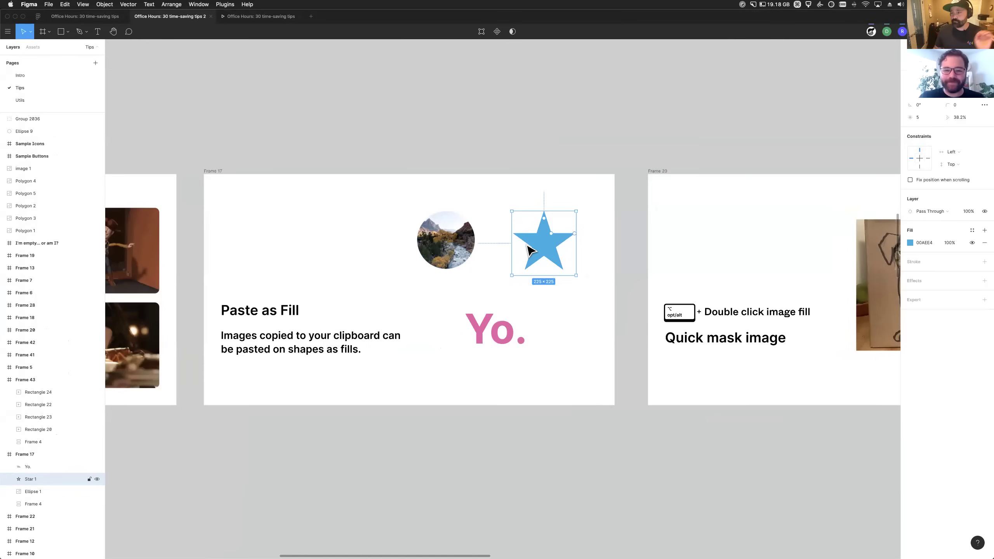
Step: Apply the circle's national park image as the fill of the blue star in Frame 17
left_click(463, 247)
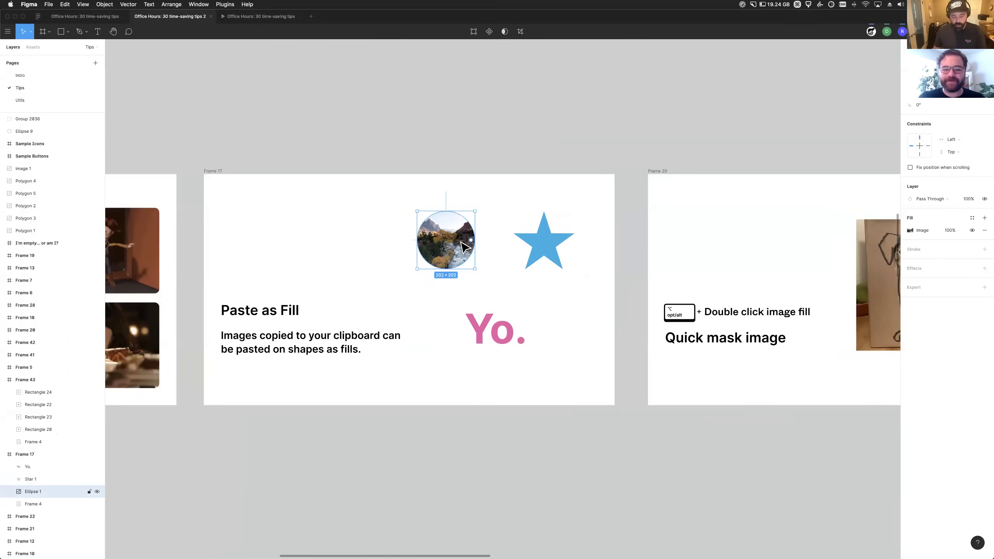
key("super")
left_click(544, 250)
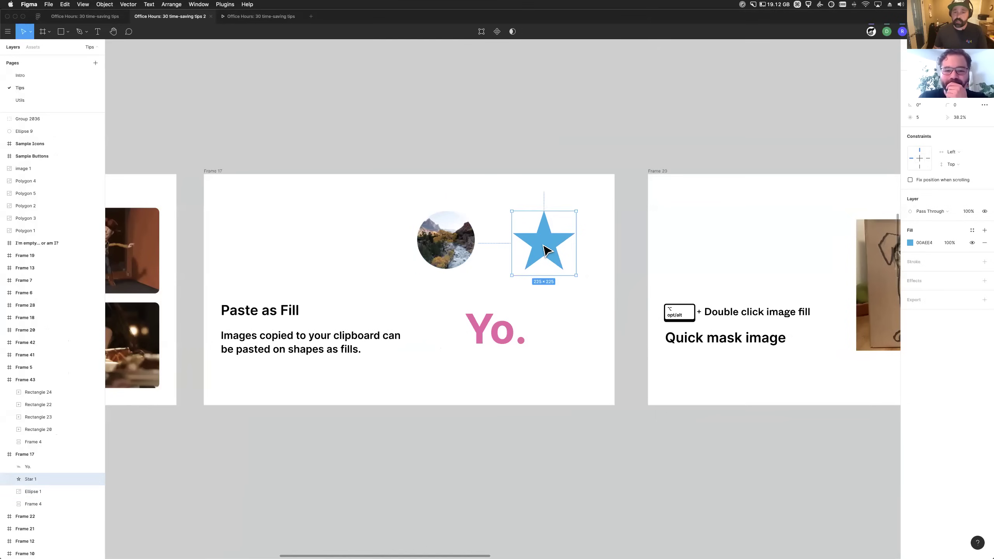
key("super+shift+v")
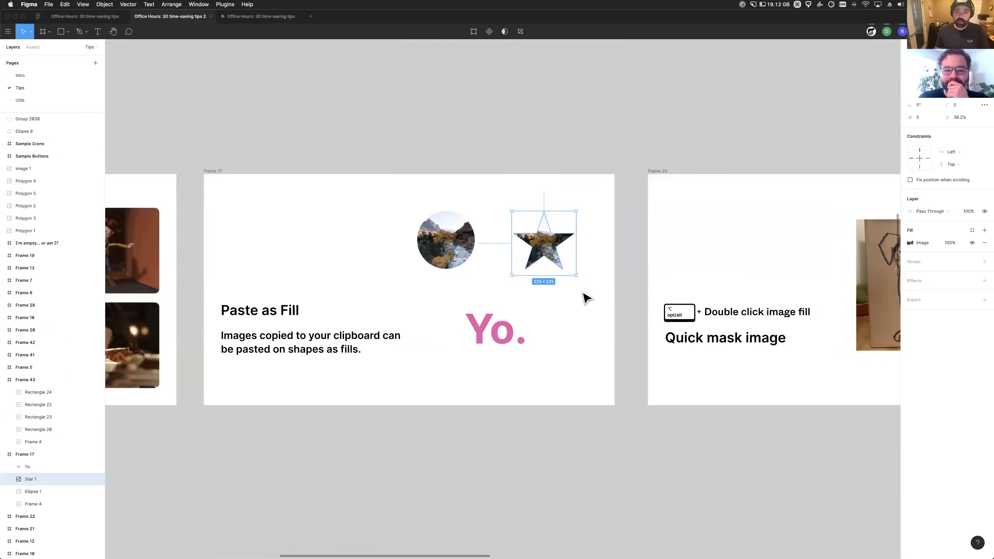
Step: Undo the image fill on the star in Frame 17
key("super+z")
key("super+z")
key("super+shift+z")
key("super+z")
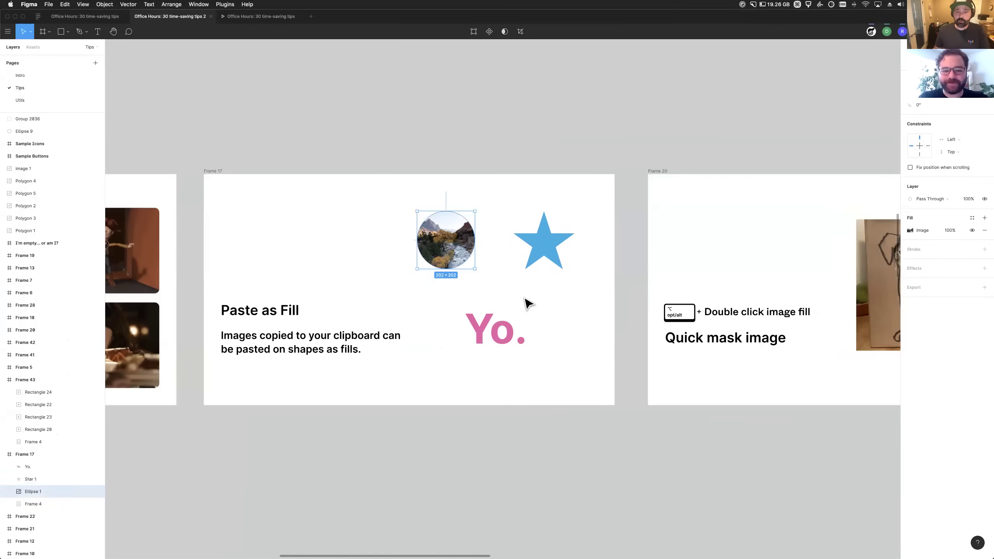
Step: Paste the copied image into Frame 17 with no shape selected, and undo the paste
key("Escape")
key("super+v")
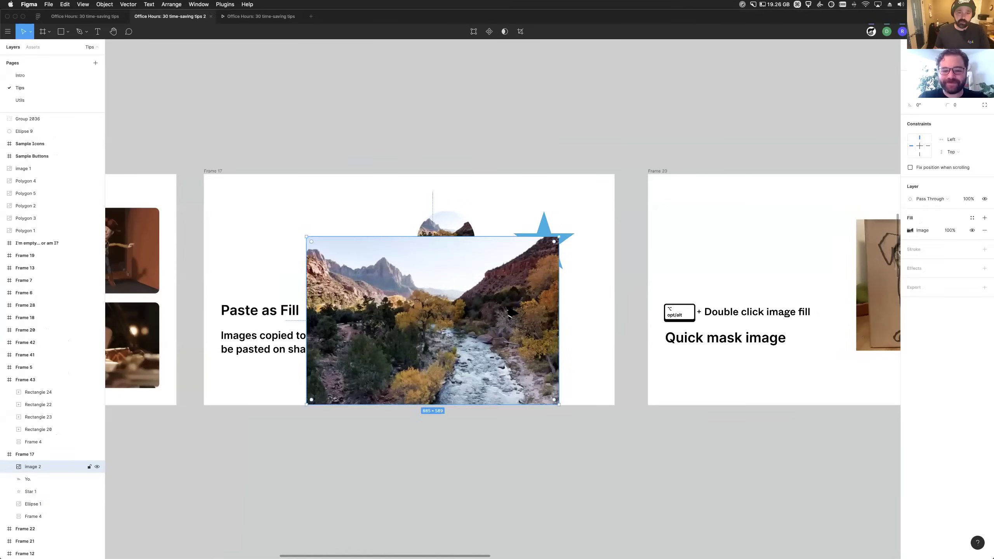
key("super+z")
Step: Copy the circle's image fill and paste it onto the blue star and the pink "Yo." text in Frame 17
left_click(456, 254)
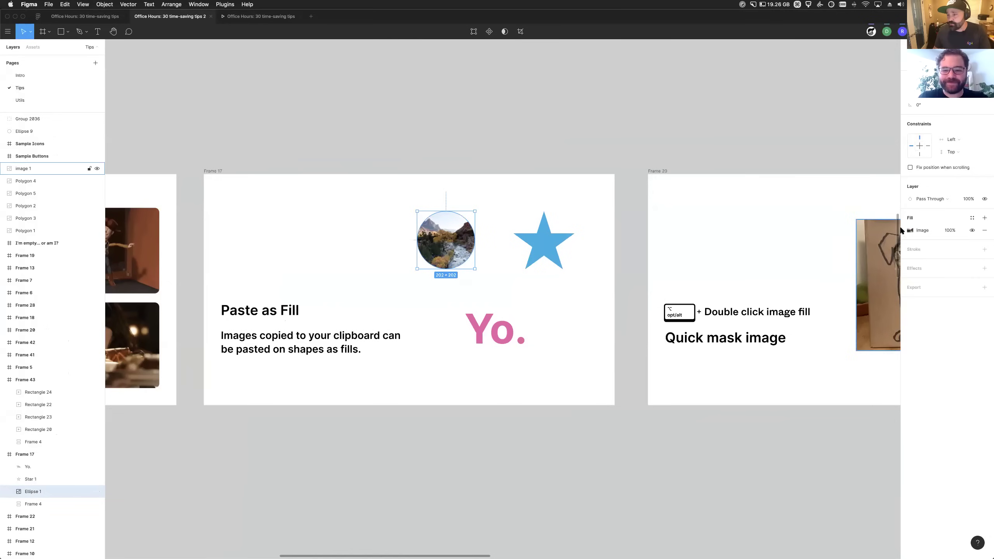
left_click(906, 234)
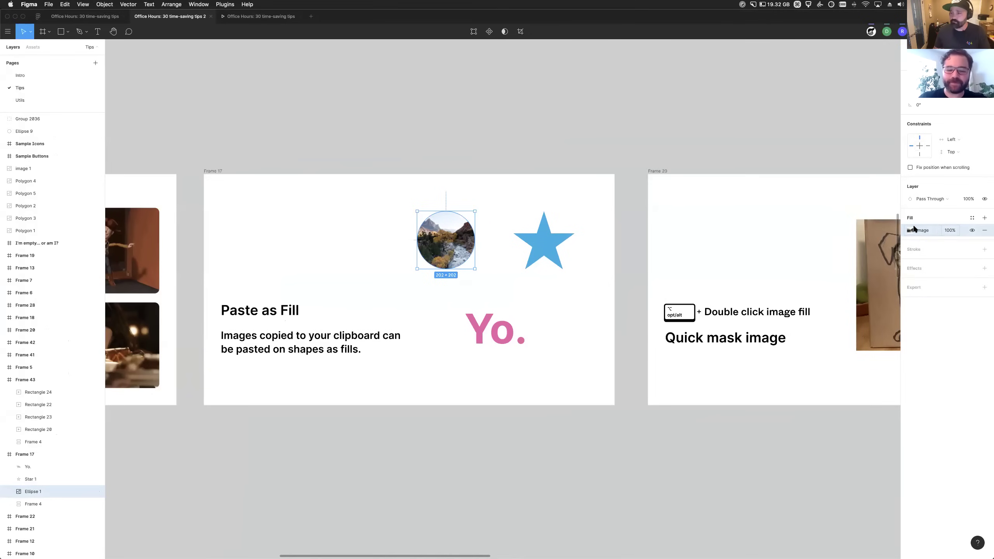
left_click(543, 255)
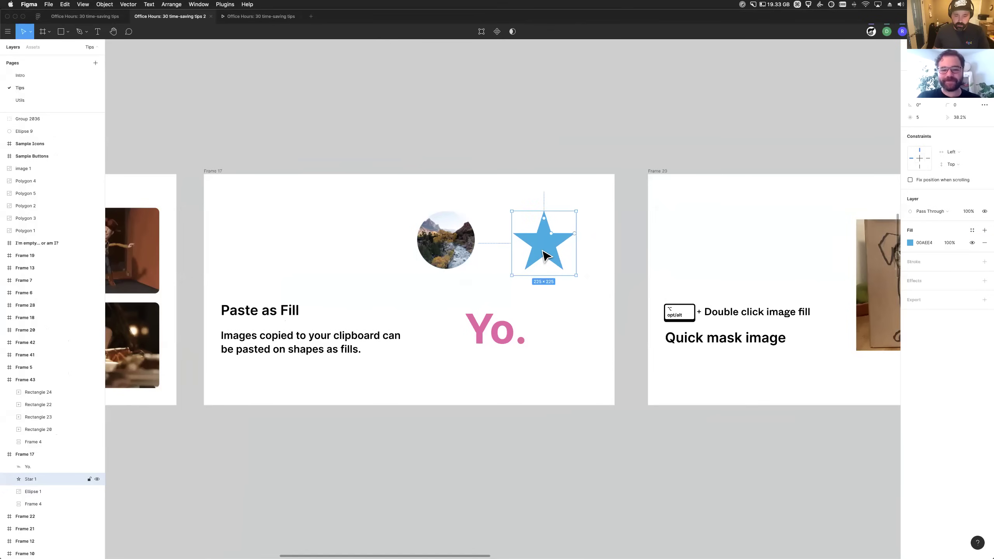
key("super+v")
left_click(515, 342)
key("super+v")
Step: Add the text "lkjsadlkfjd" above Frame 17 and move it slightly up, clear of the frame
left_click(97, 31)
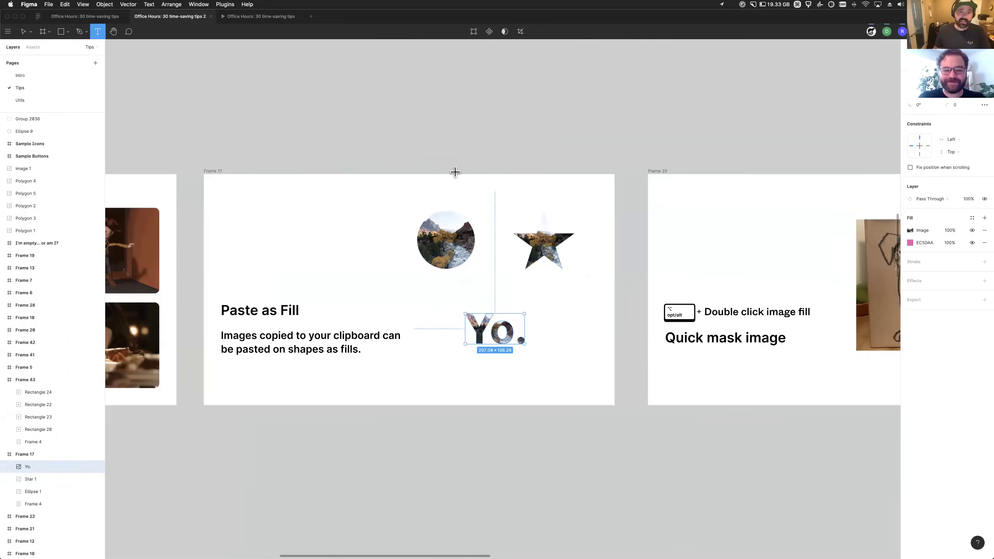
left_click(421, 152)
type("lkjsadlkfjd")
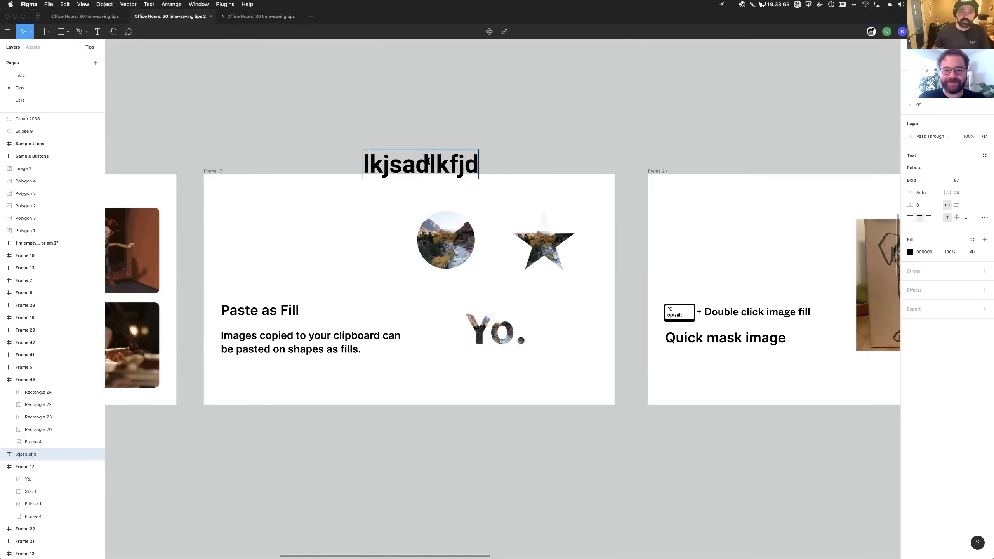
key("Escape")
key("Escape")
left_click_drag(431, 173, 426, 158)
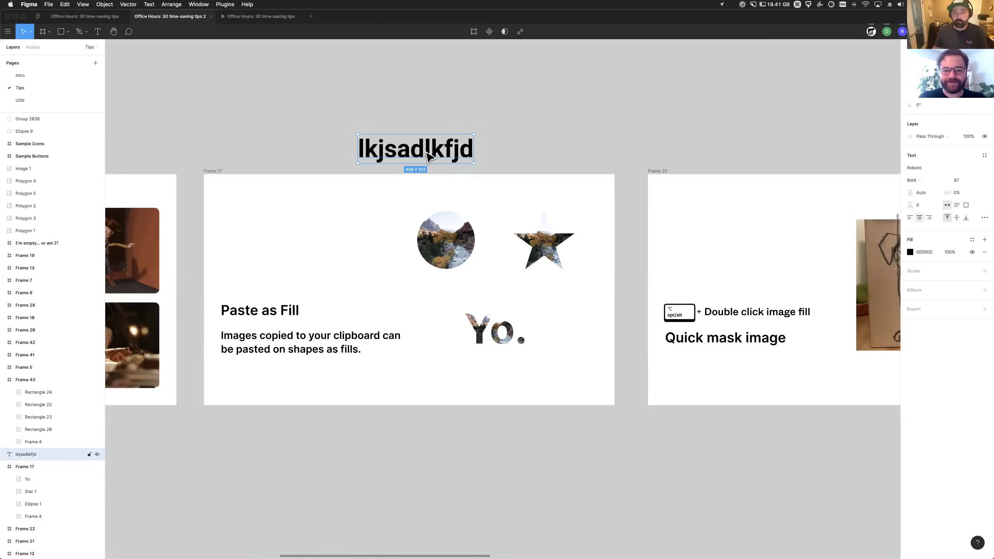
Step: Paste the copied image fill onto the "lkjsadlkfjd" text, and delete the text layer
key("shift+super+v")
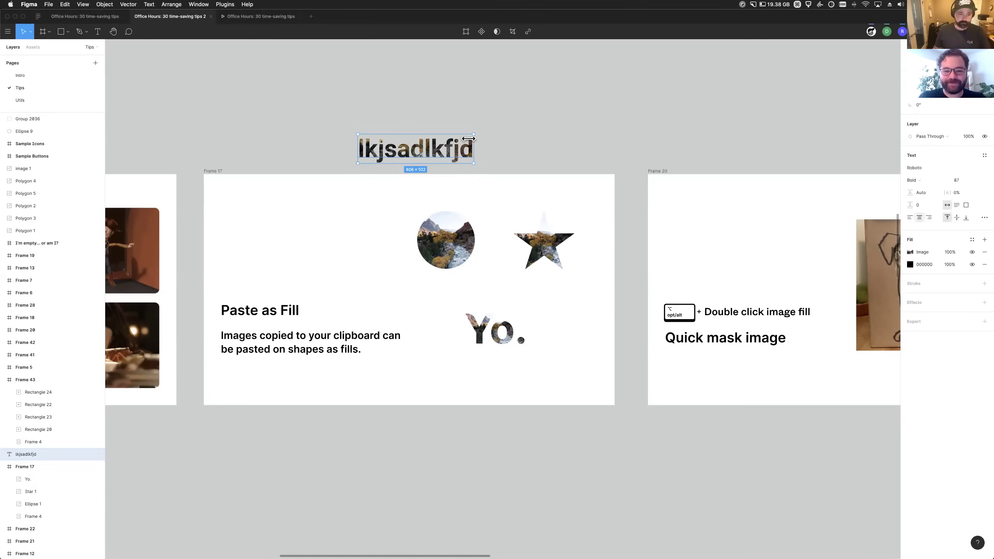
key("BackSpace")
Step: Look at the Quick mask image tip in Frame 20 and select its cat image, leaving nothing selected at the end
scroll(483, 154, "right", 5)
scroll(483, 155, "right", 8)
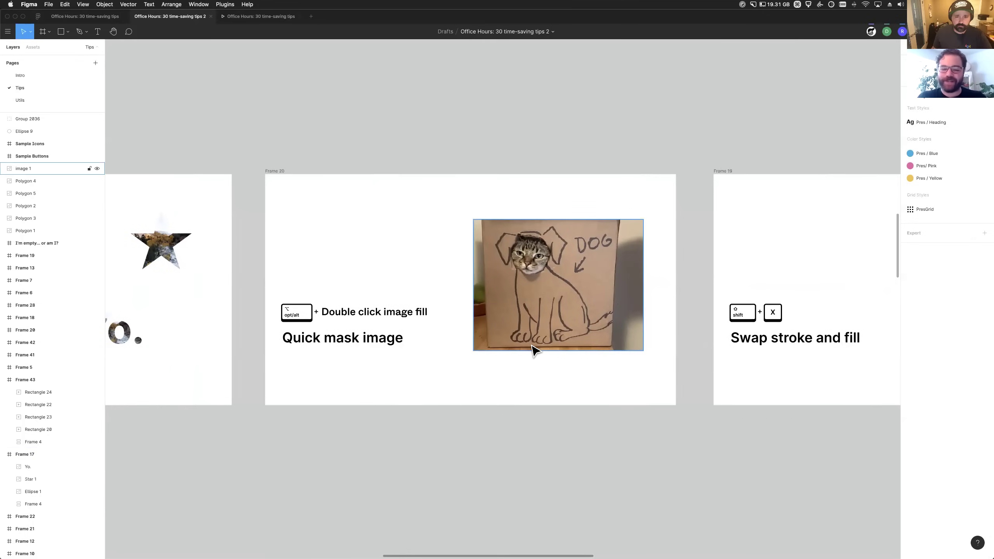
left_click(533, 348)
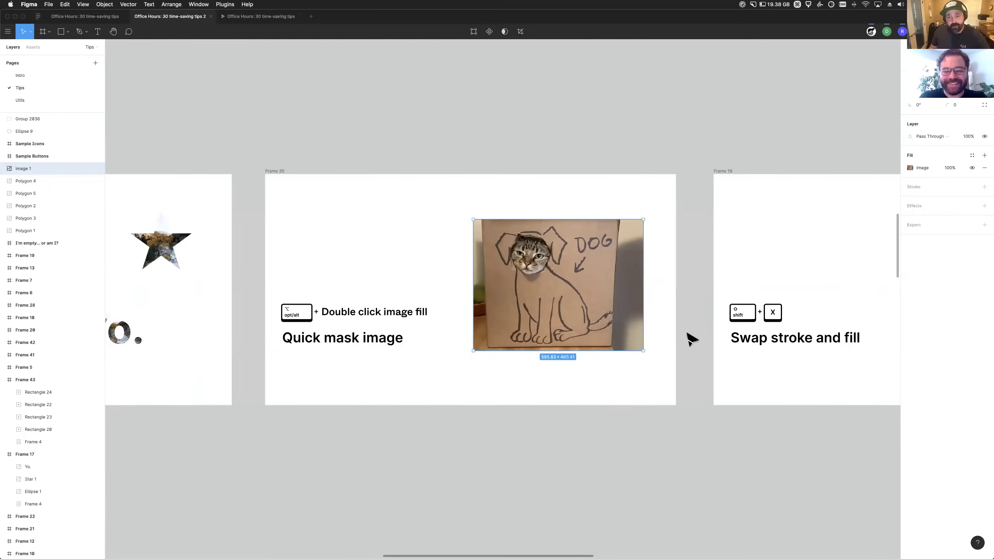
left_click(727, 339)
Step: Open the Keystroke Pro preferences and view the License and General settings
left_click(797, 5)
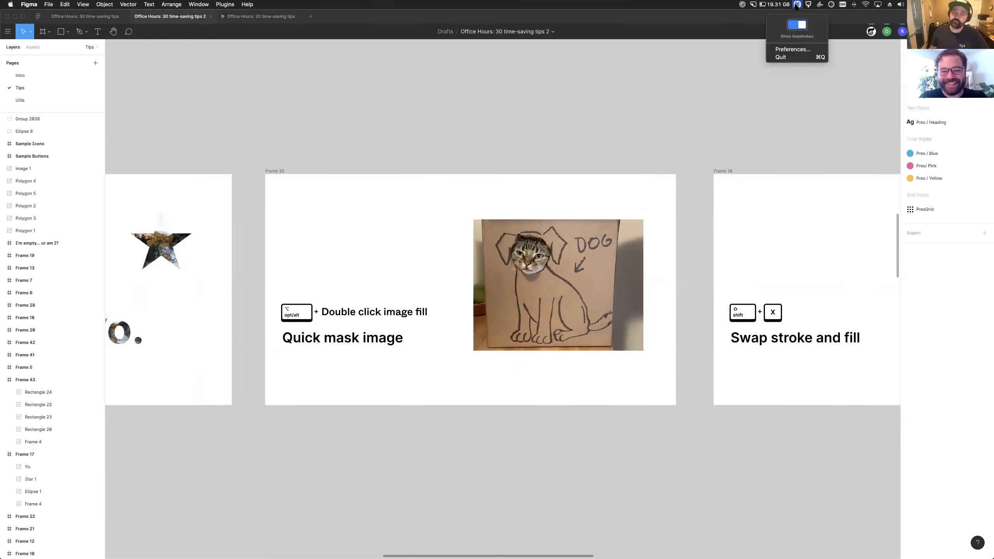
left_click(794, 49)
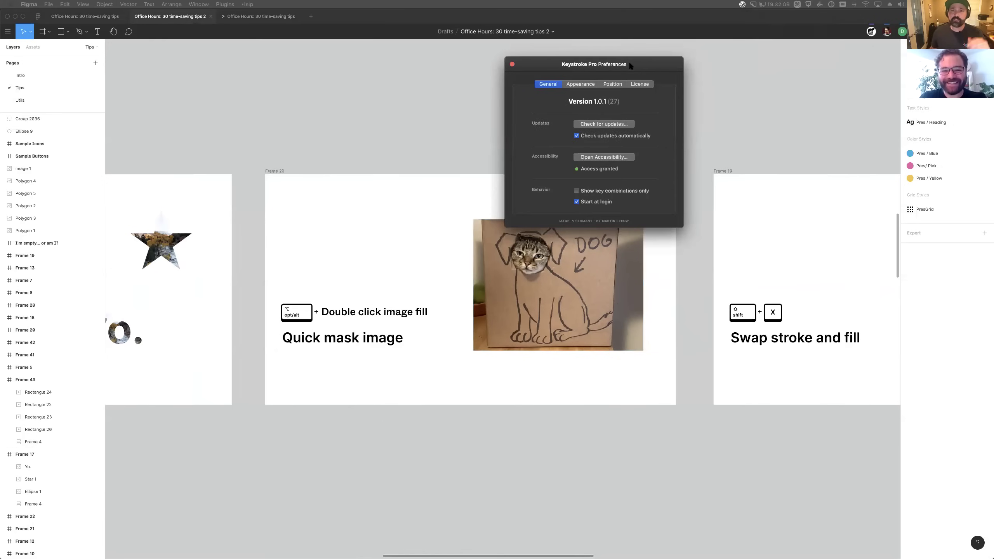
left_click(641, 85)
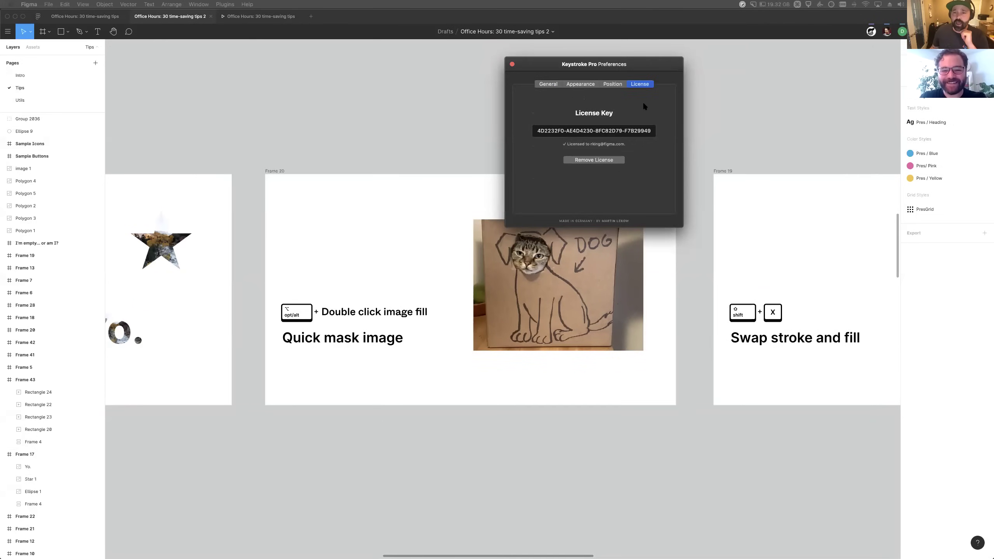
left_click(540, 86)
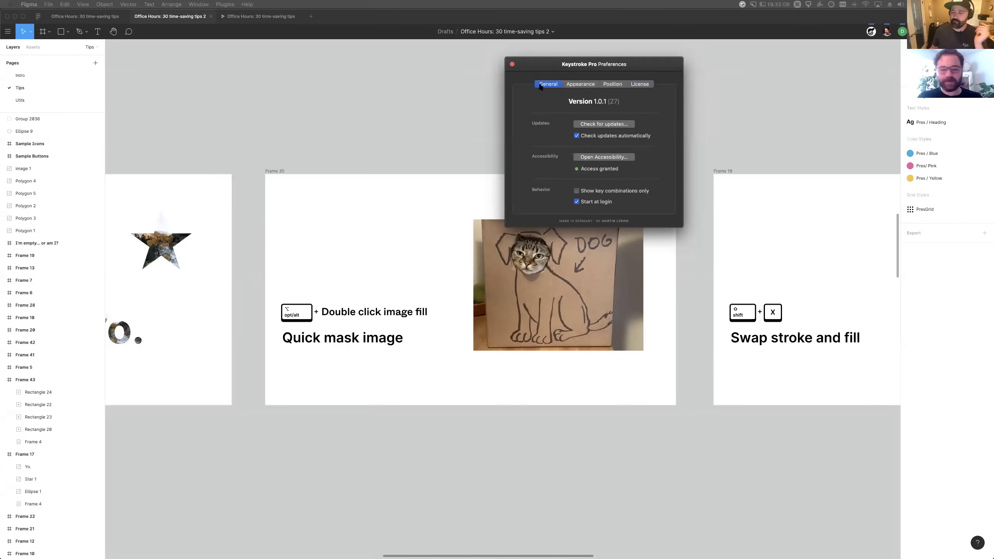
mouse_move(636, 67)
left_mouse_down()
mouse_move(581, 79)
mouse_move(651, 78)
left_mouse_up()
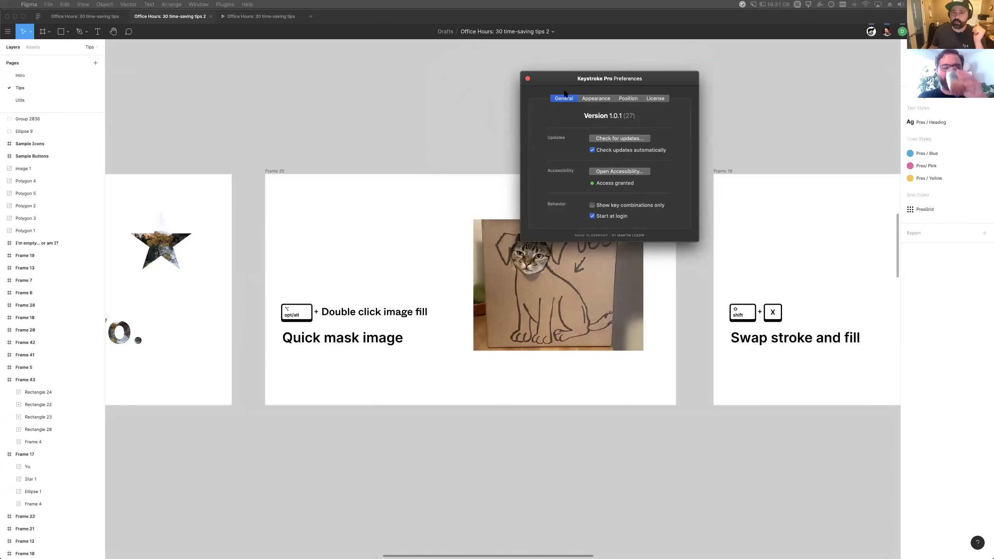
Step: Reopen the Keystroke Pro preferences, view the on-screen position settings for keystrokes, and close the preferences
left_click(797, 5)
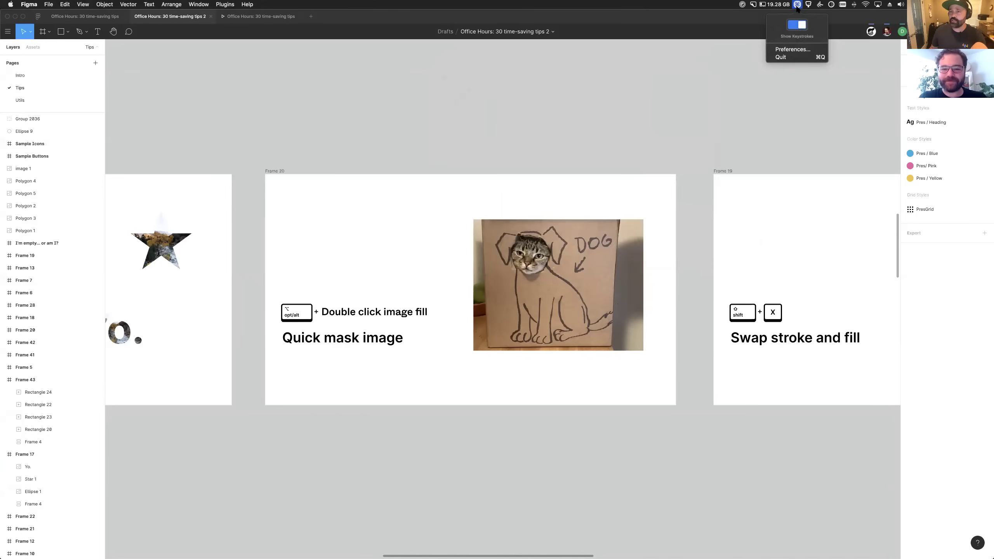
left_click(793, 50)
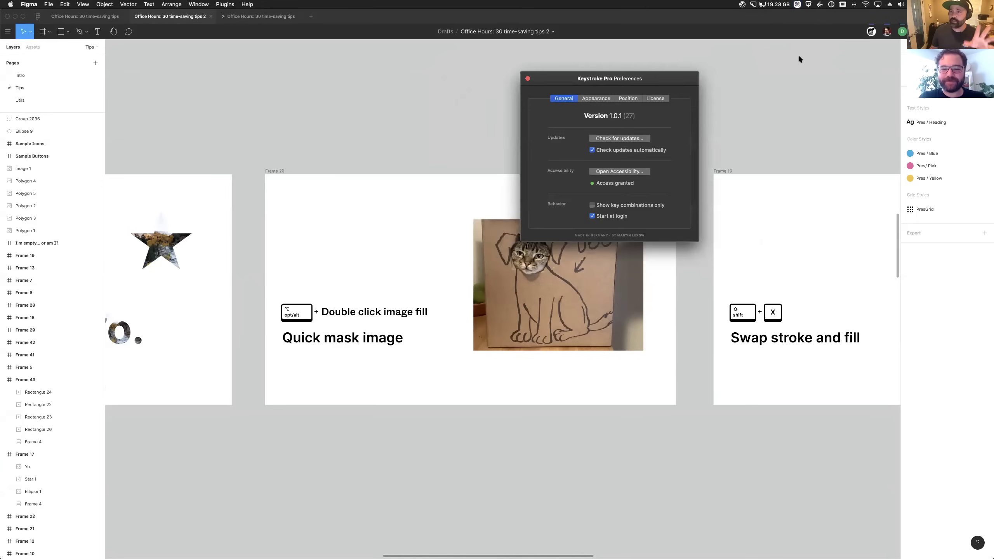
left_click(637, 98)
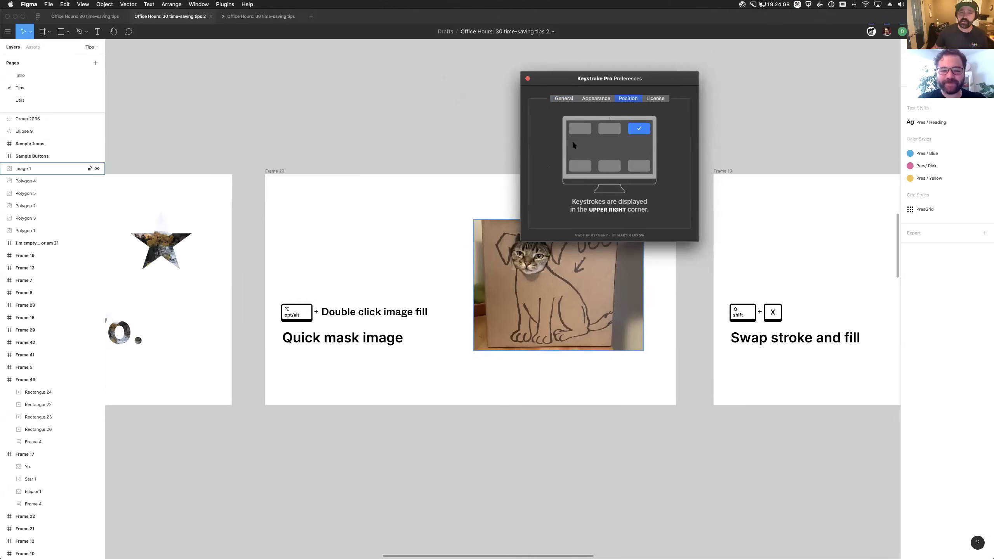
left_click(528, 79)
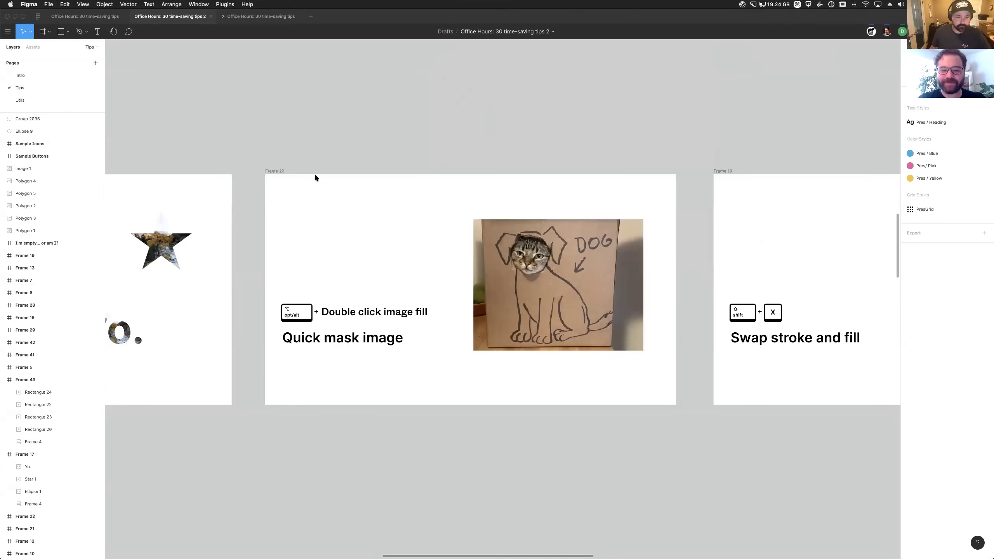
scroll(427, 271, "right", 2)
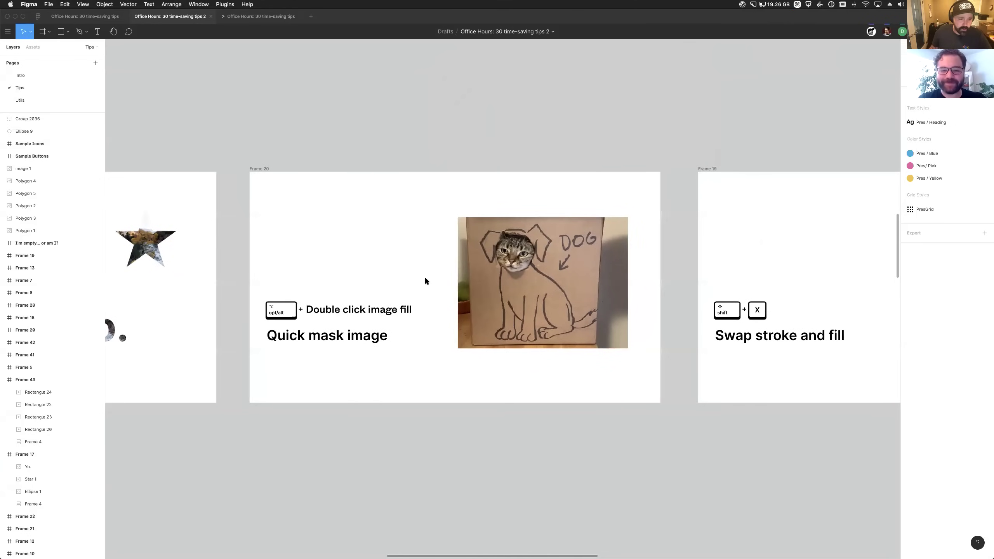
scroll(410, 447, "right", 3)
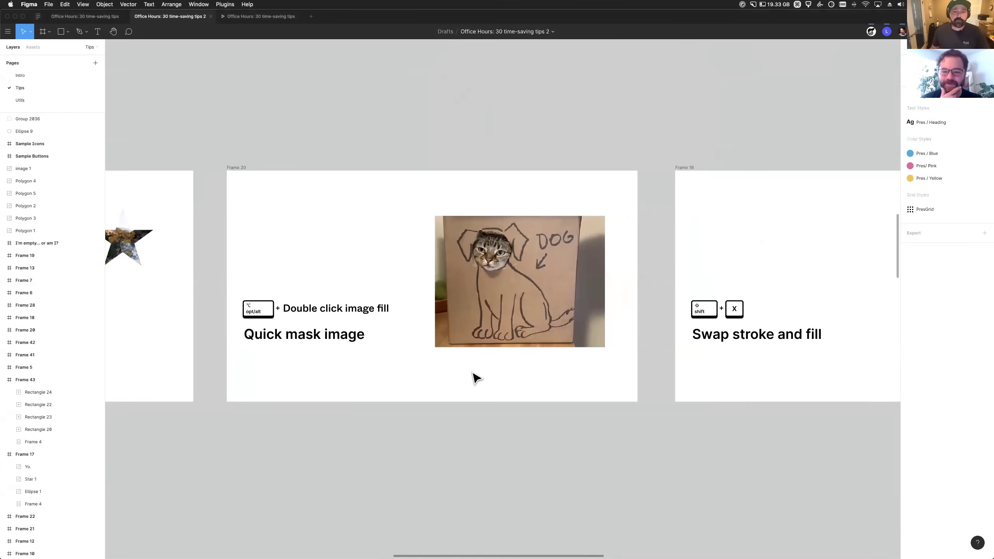
Step: Crop the cat photo in the Quick mask image frame by enlarging its image fill beyond the photo's bounds
left_click(566, 311)
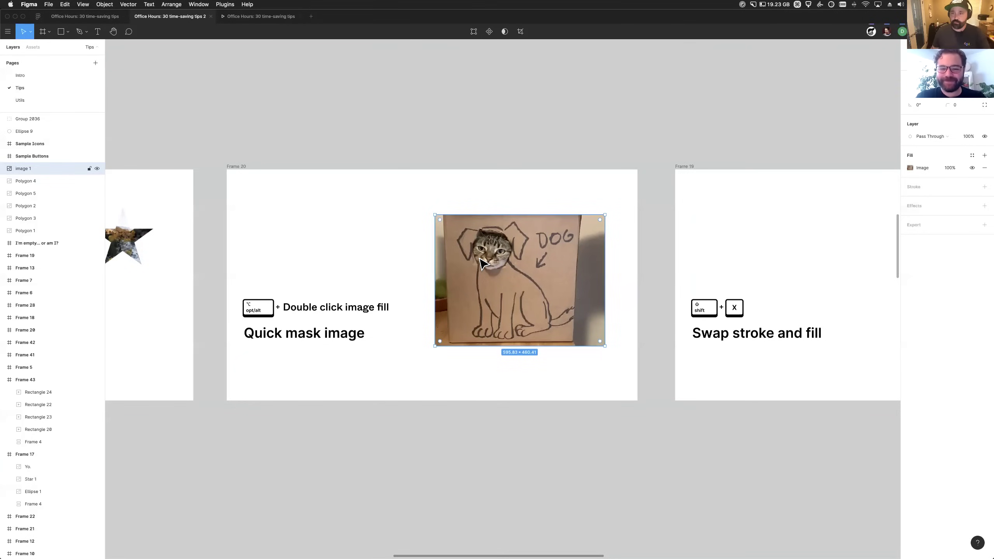
left_click(911, 167)
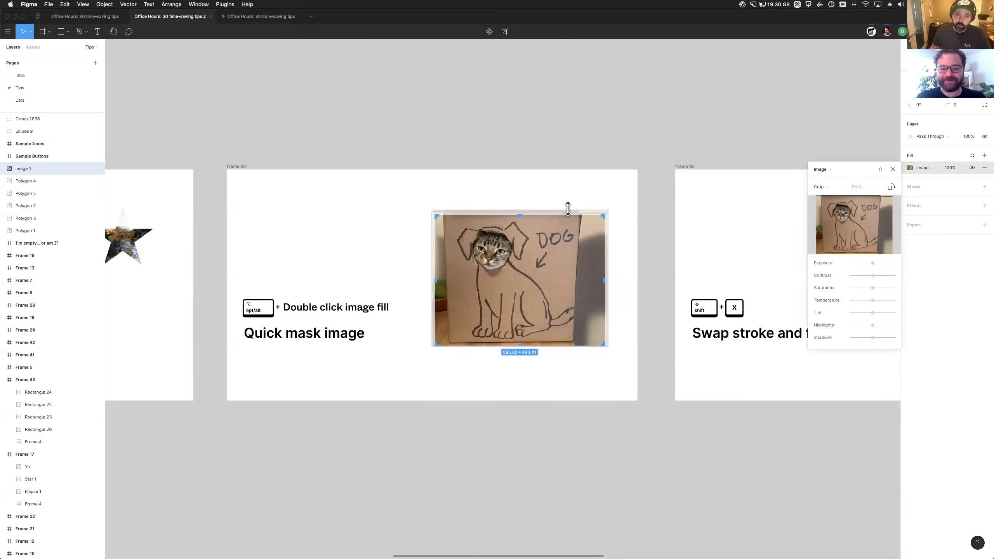
left_click_drag(569, 210, 570, 202)
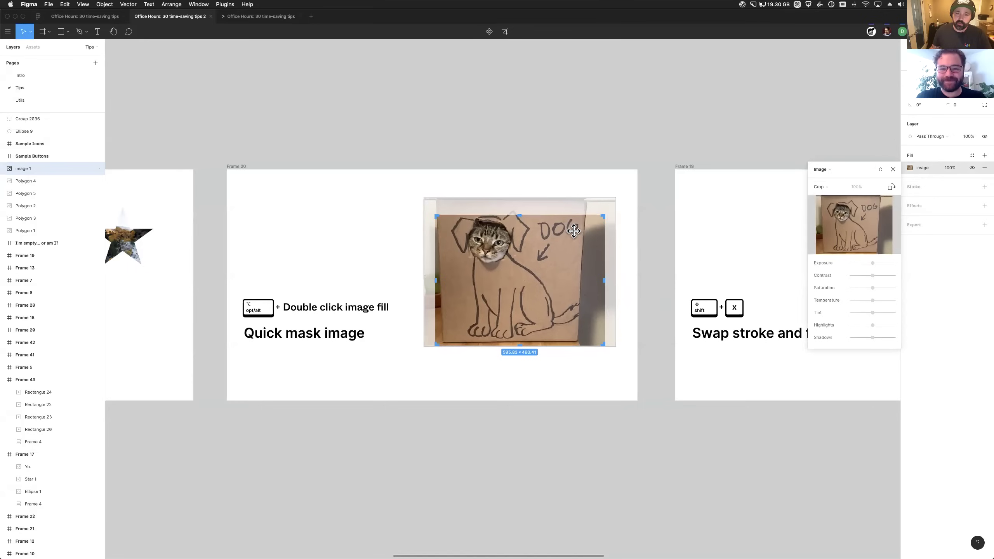
left_click_drag(615, 348, 608, 374)
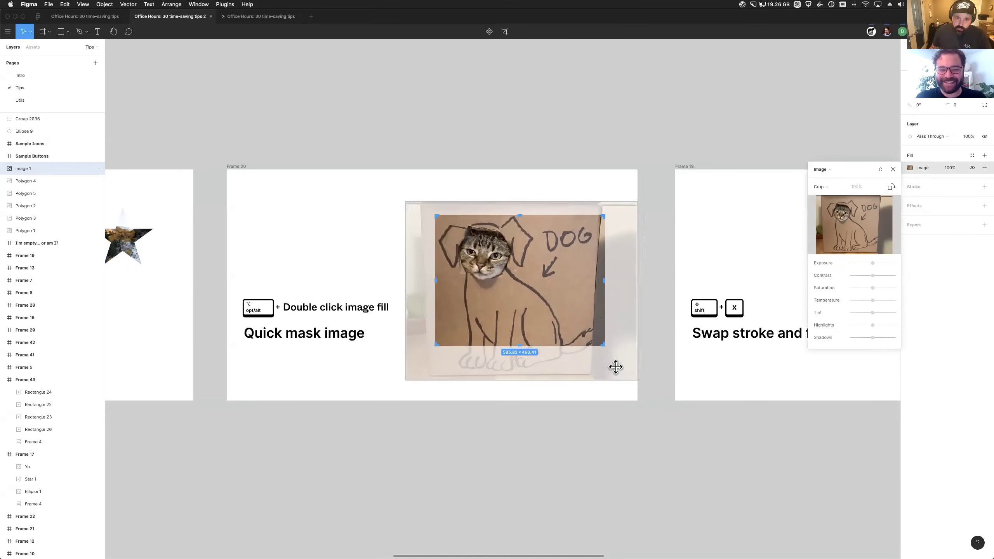
key("Escape")
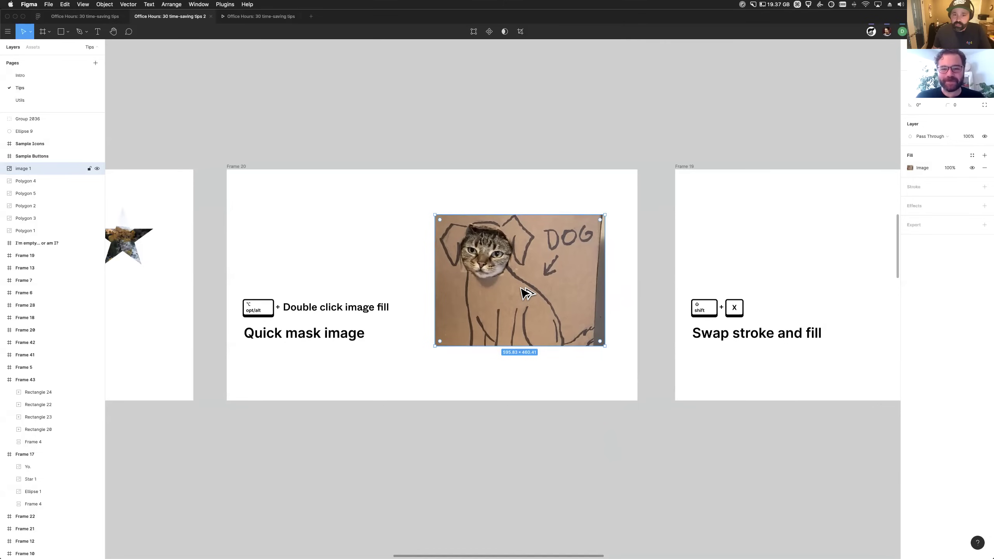
Step: Re-crop the cat photo, widening its frame to about 612 and enlarging and repositioning the image so the cat's face fills it
double_click(520, 287, "alt")
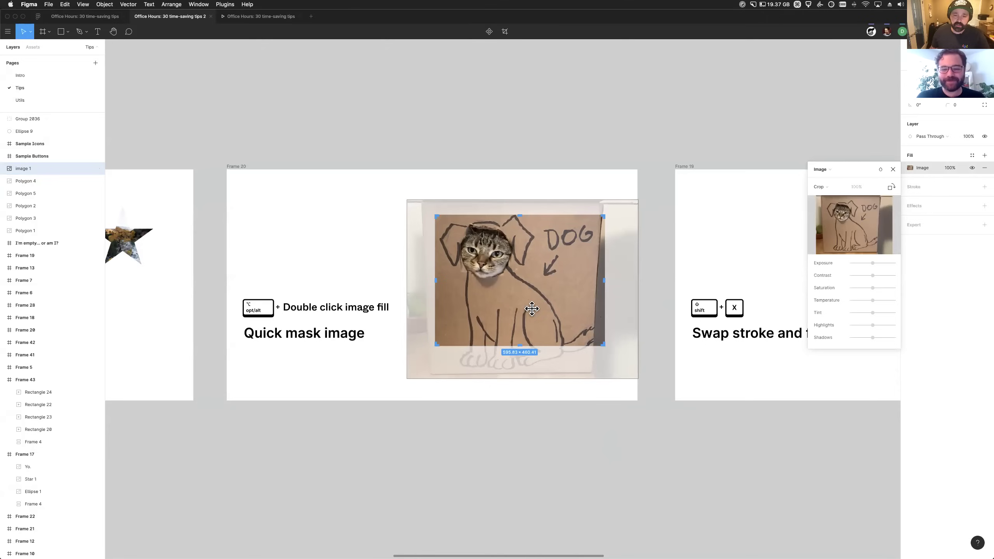
left_click_drag(613, 371, 610, 365)
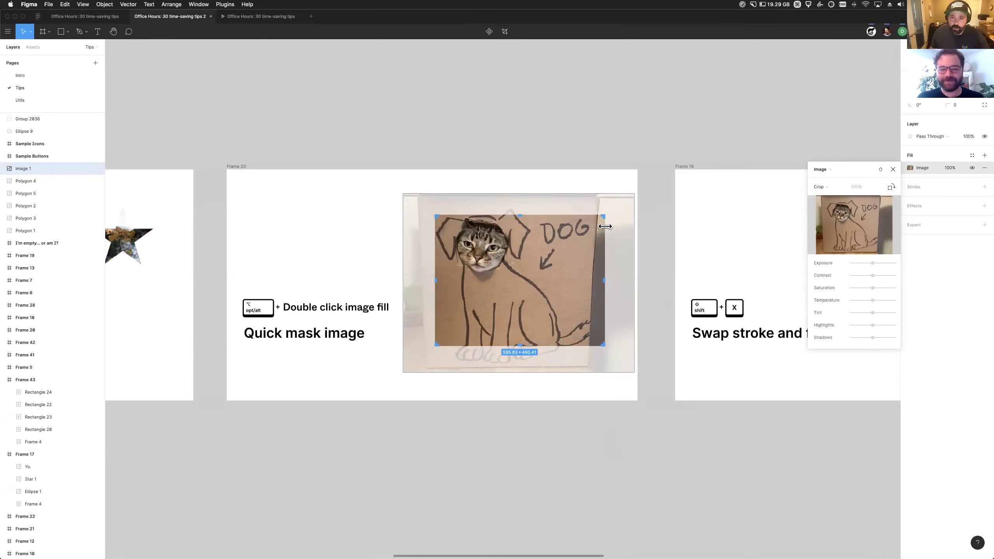
left_click_drag(604, 216, 614, 193)
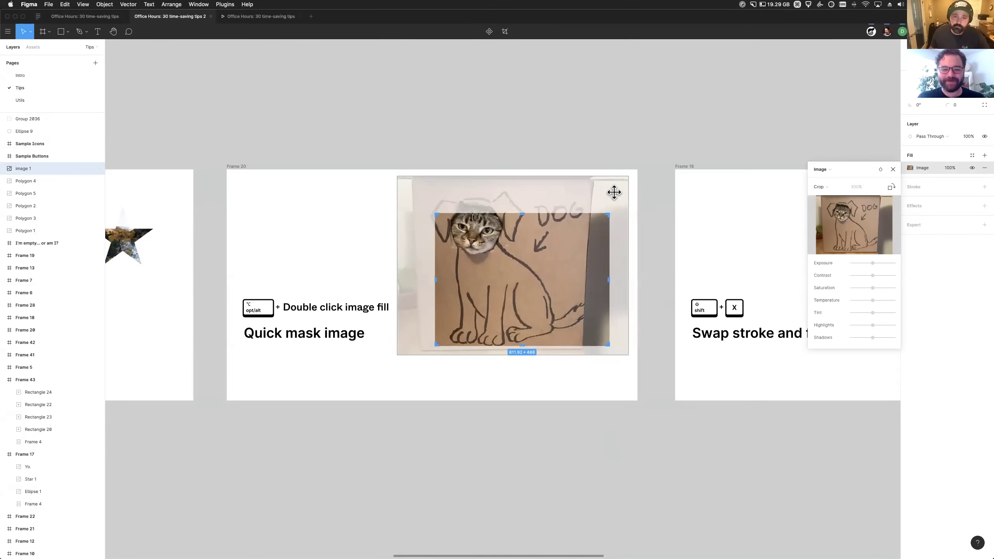
left_click_drag(627, 355, 712, 445)
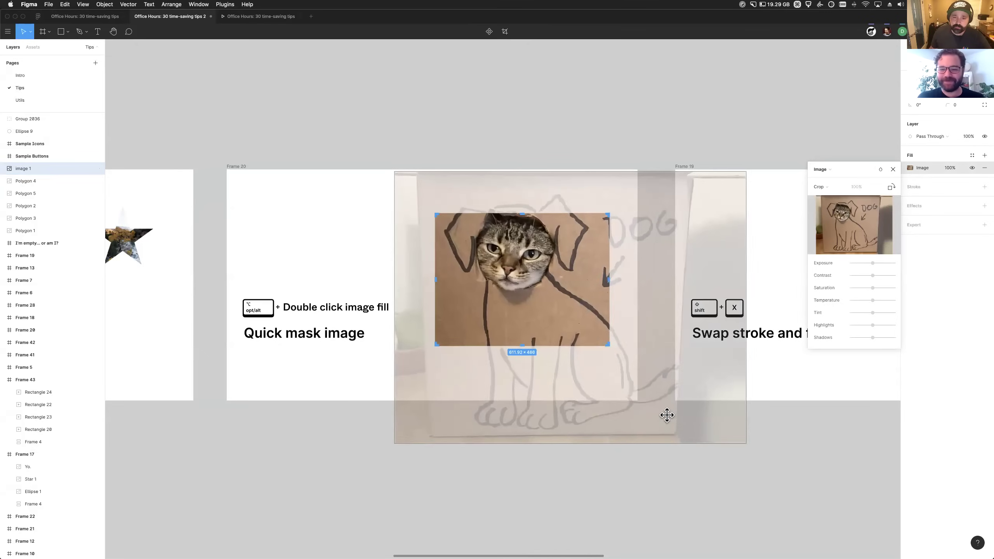
left_click_drag(666, 412, 673, 436)
key("Escape")
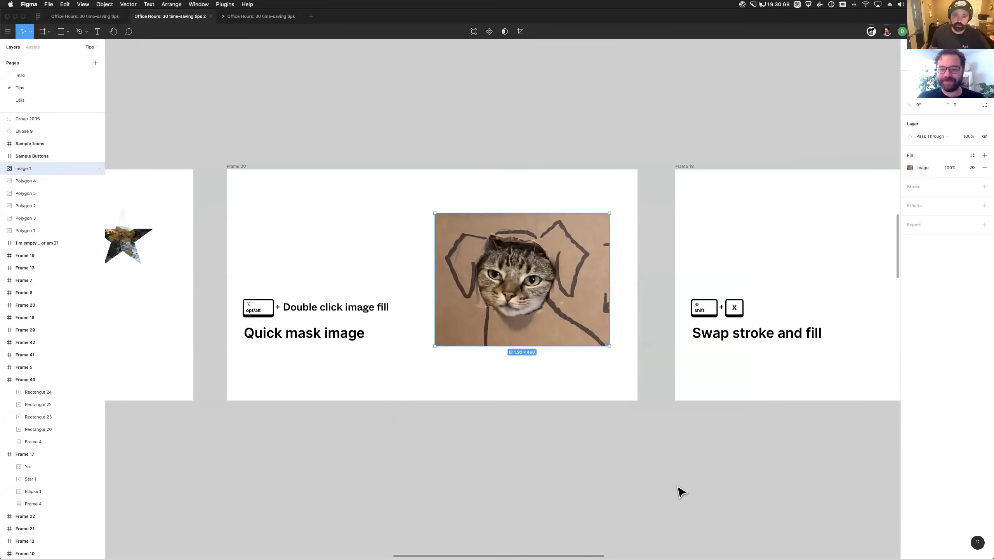
Step: Swap the stroke and fill of the circle in the Swap stroke and fill frame repeatedly, ending with a gradient fill and black stroke
scroll(588, 428, "right", 3)
scroll(588, 430, "right", 10)
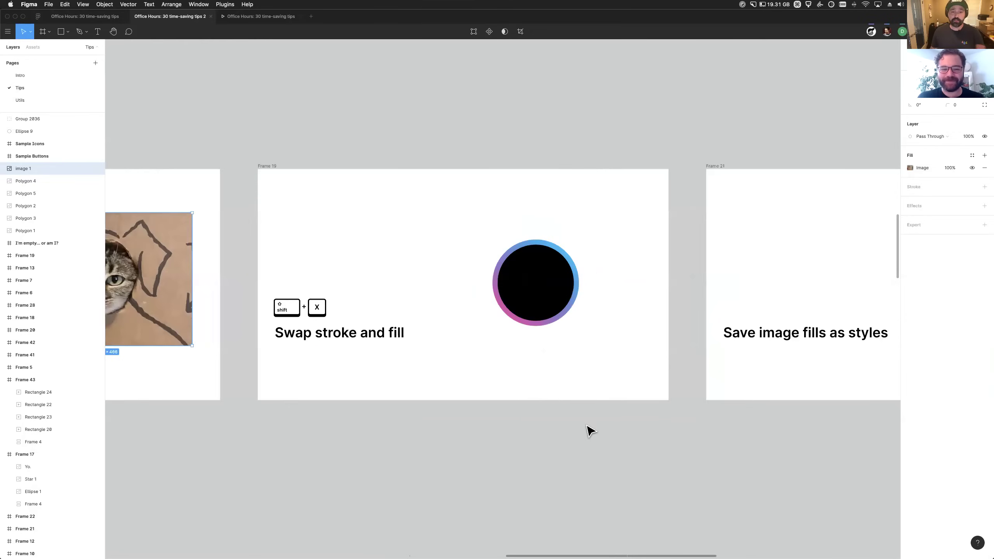
left_click(526, 326)
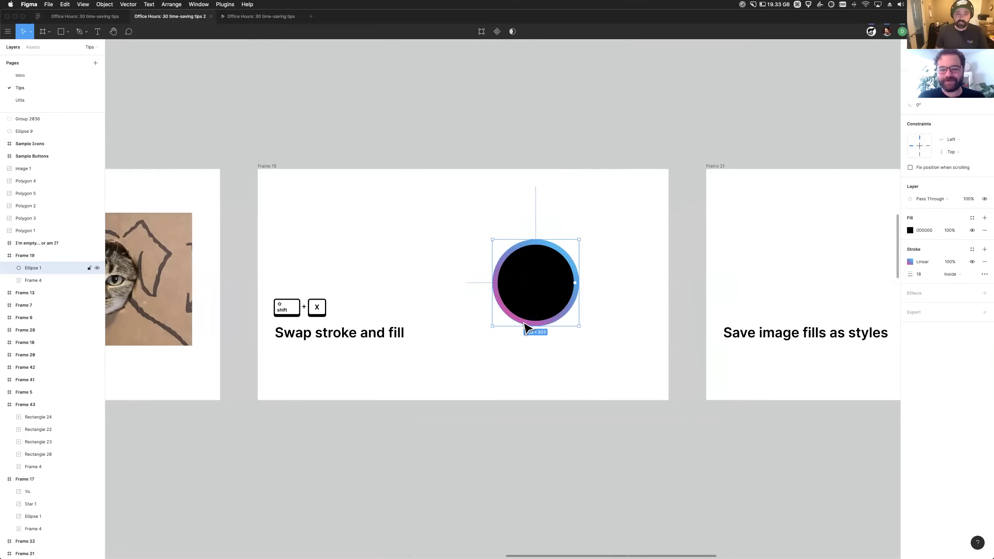
key("shift+x")
key("shift+x")
key("shift+x")
key("shift+x")
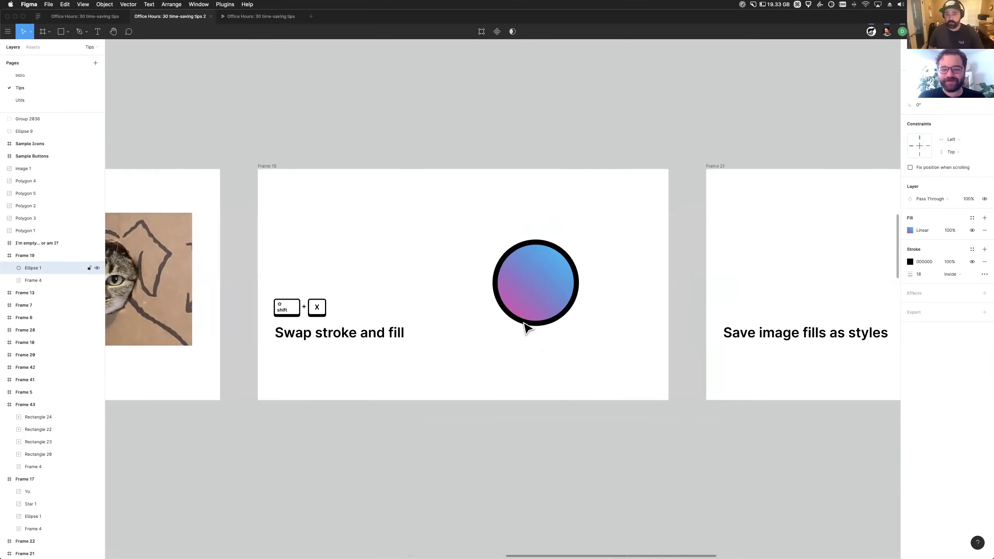
key("shift+x")
key("shift+x")
key("shift+x")
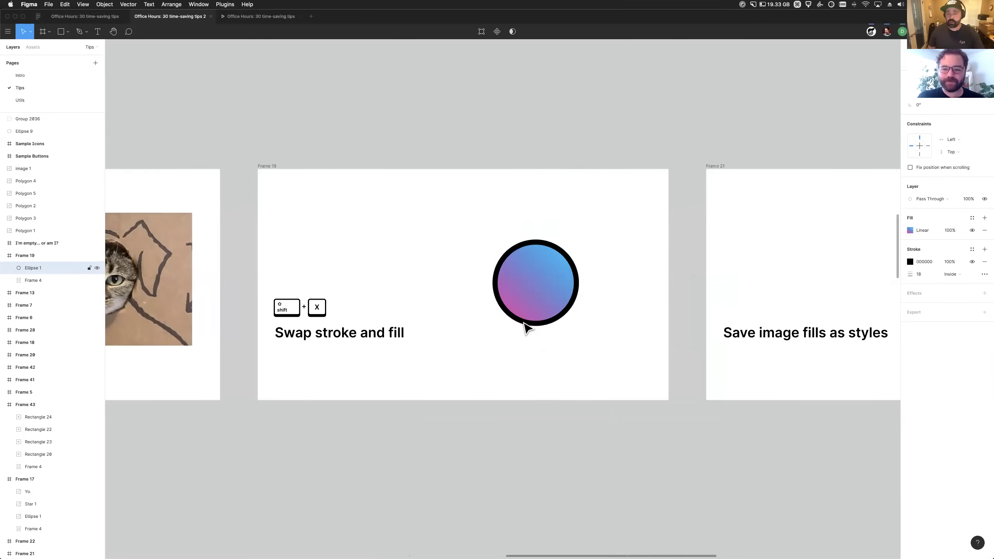
Step: Save the pug photo's image fill in the Save image fills as styles frame as a color style named "Images/My cat Pua"
scroll(527, 328, "right", 2)
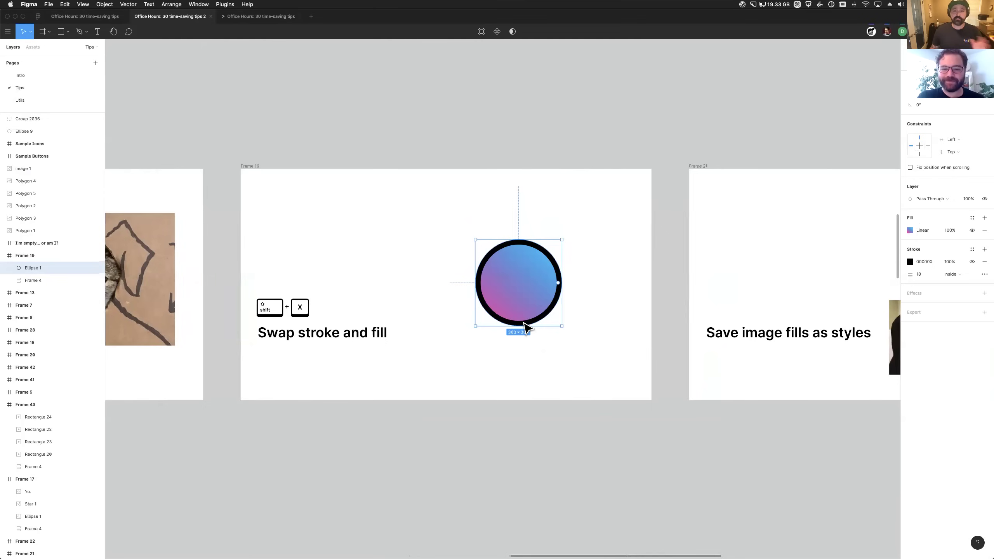
scroll(527, 329, "right", 10)
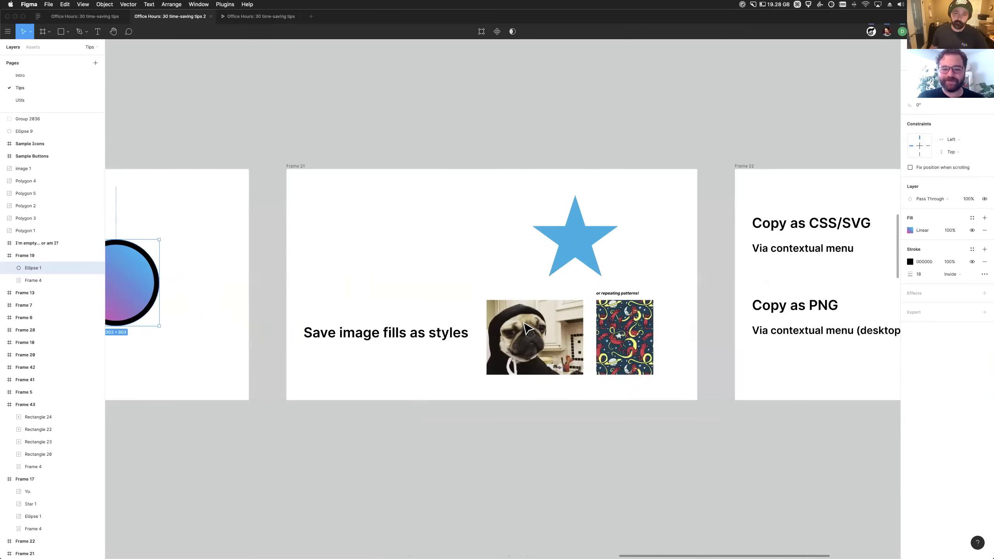
scroll(526, 328, "right", 2)
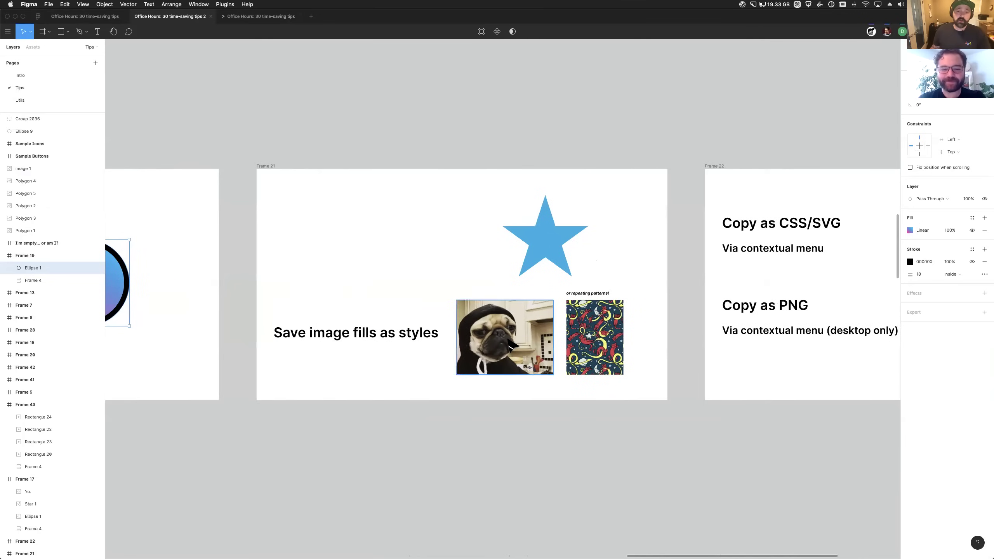
left_click(544, 364)
scroll(499, 359, "up", 3)
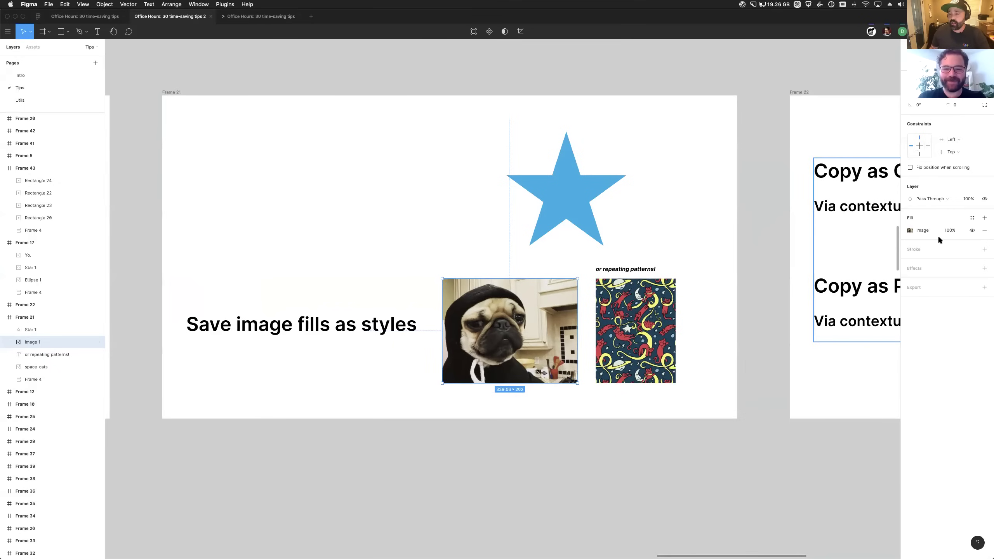
left_click(972, 218)
left_click(980, 233)
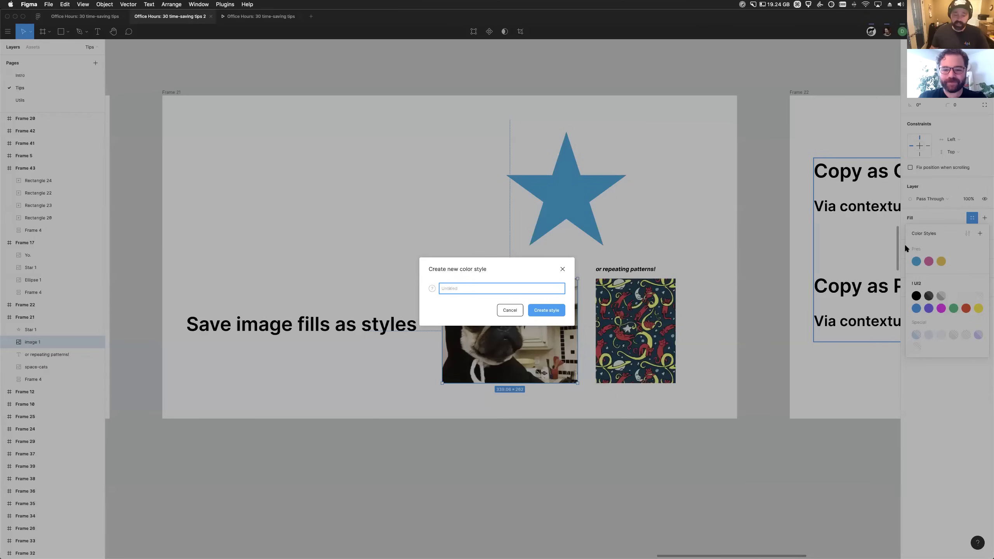
type("Images")
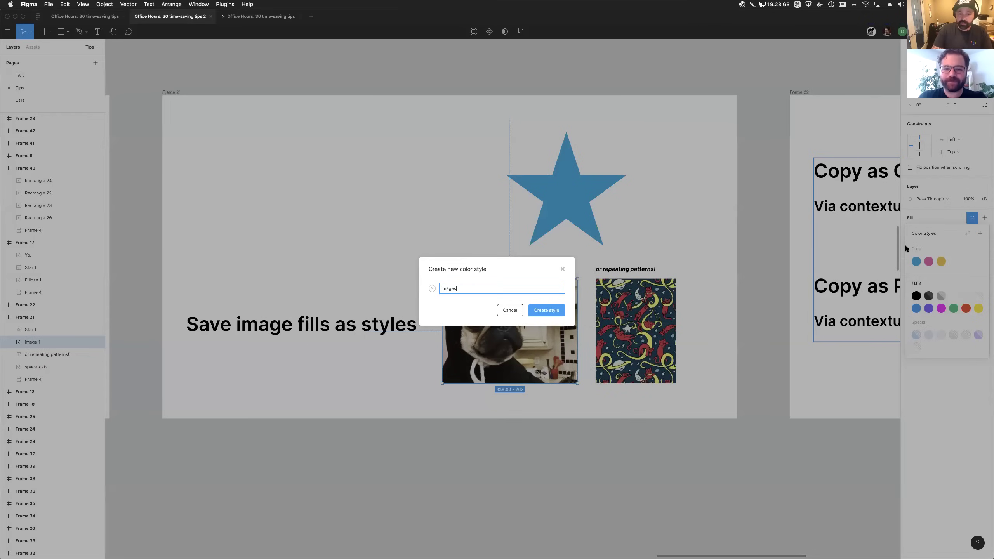
type("/My ")
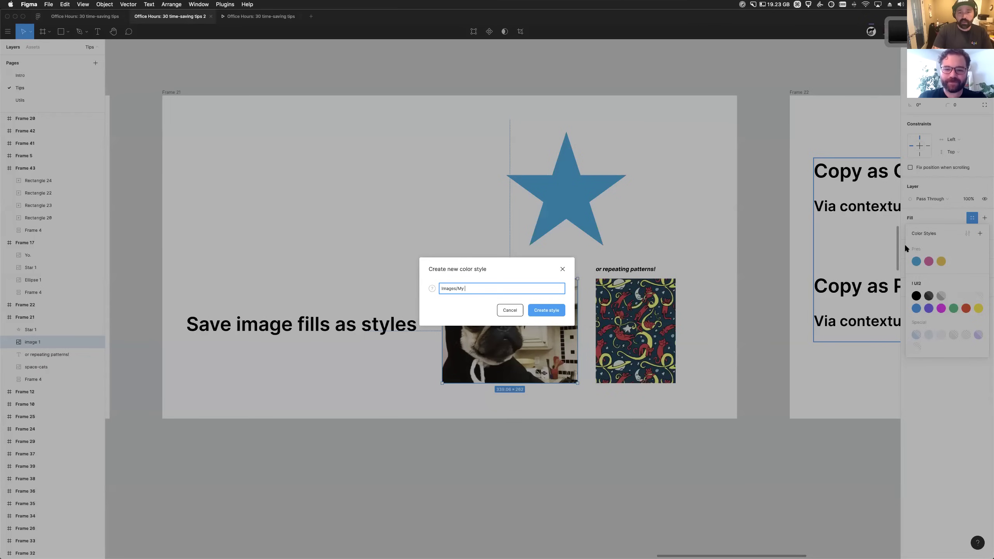
type("cat Pua")
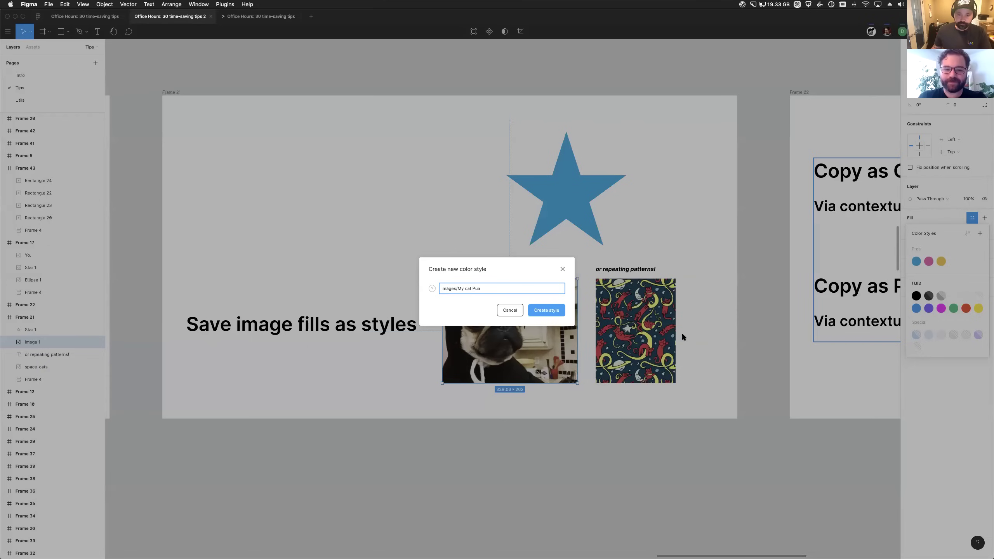
left_click(559, 312)
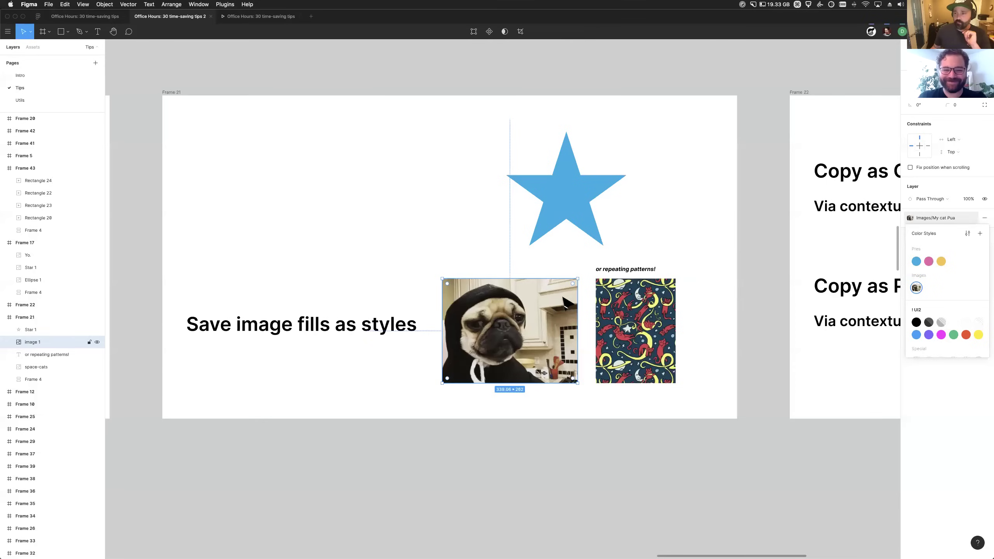
left_click(901, 450)
Step: Review the pug photo's color styles to find the saved image style
left_click(555, 377)
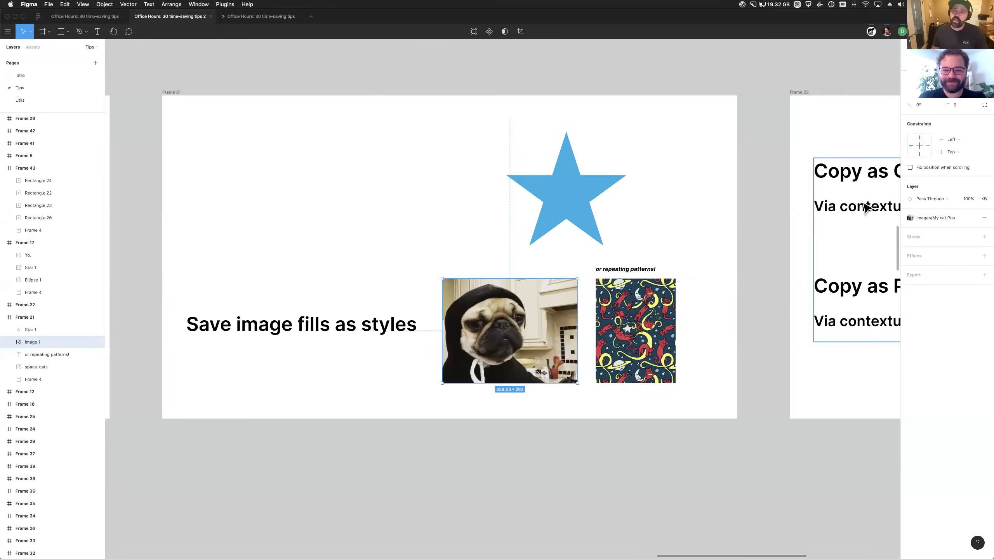
left_click(911, 218)
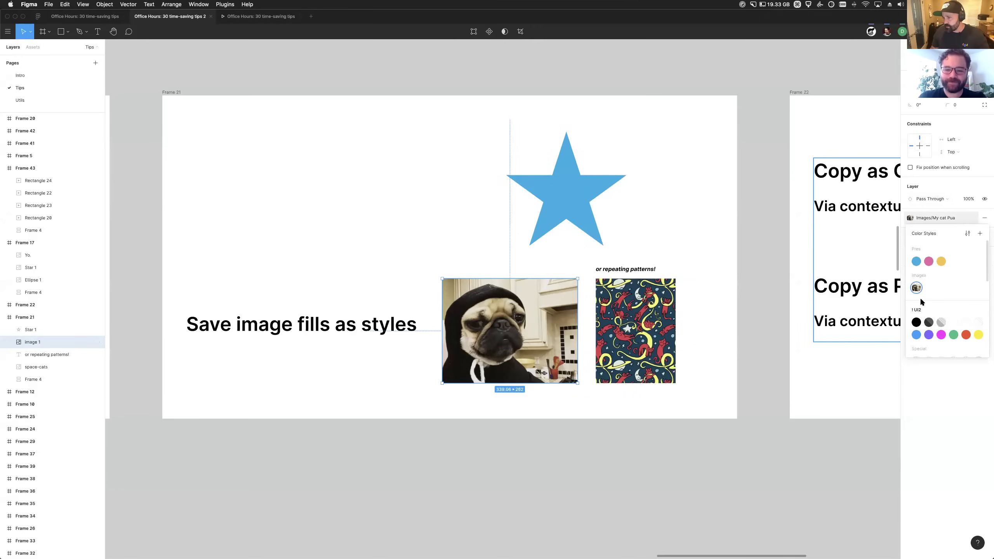
left_click(726, 410)
Step: Apply the Images/My cat Pua style to the blue star
left_click(584, 195)
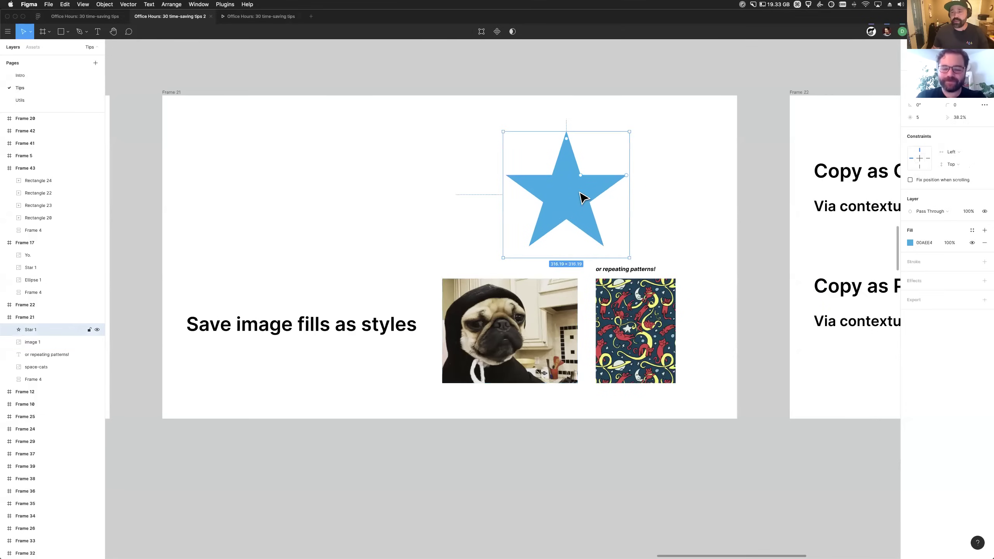
left_click(973, 231)
left_click(916, 301)
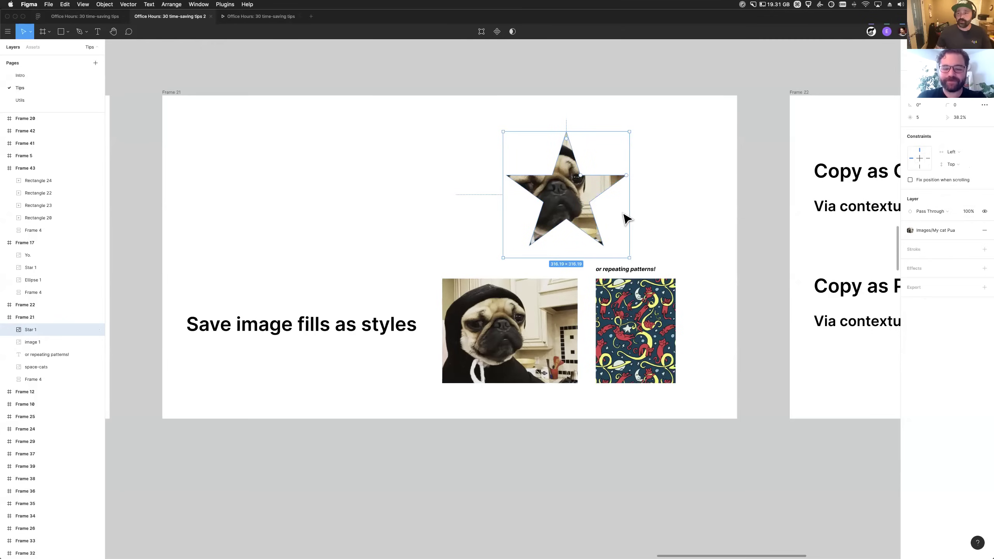
Step: Edit the Images/My cat Pua style, setting its image to Crop and enlarging and repositioning it so the pug's face fills the star
left_click(926, 231)
left_click(965, 247)
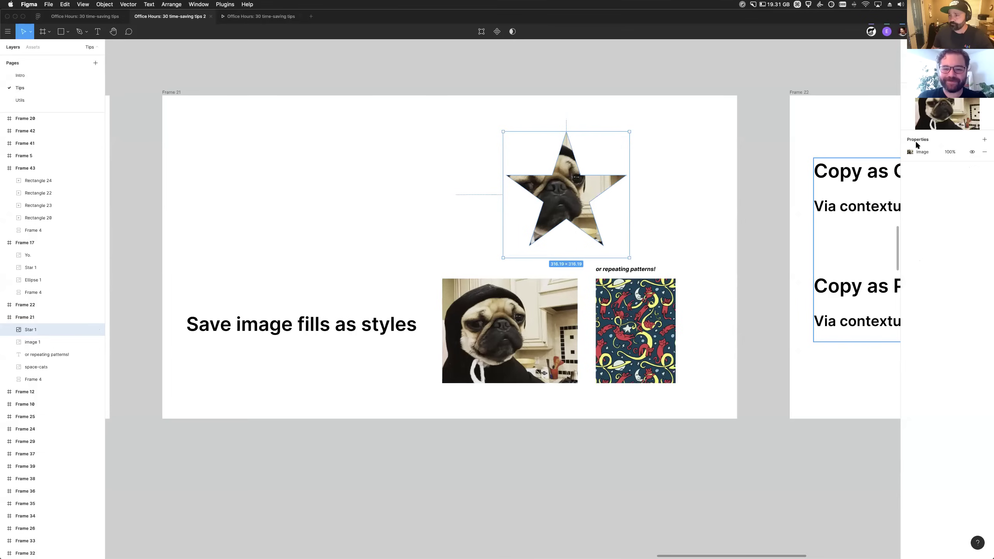
left_click(910, 153)
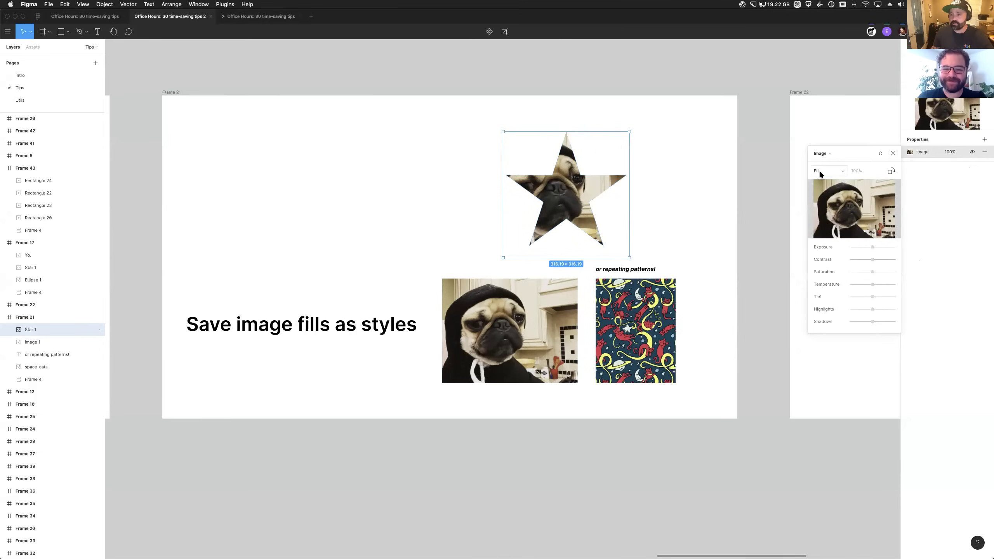
left_click(819, 173)
left_click(824, 190)
left_click_drag(678, 146, 667, 170)
left_click_drag(686, 134, 673, 164)
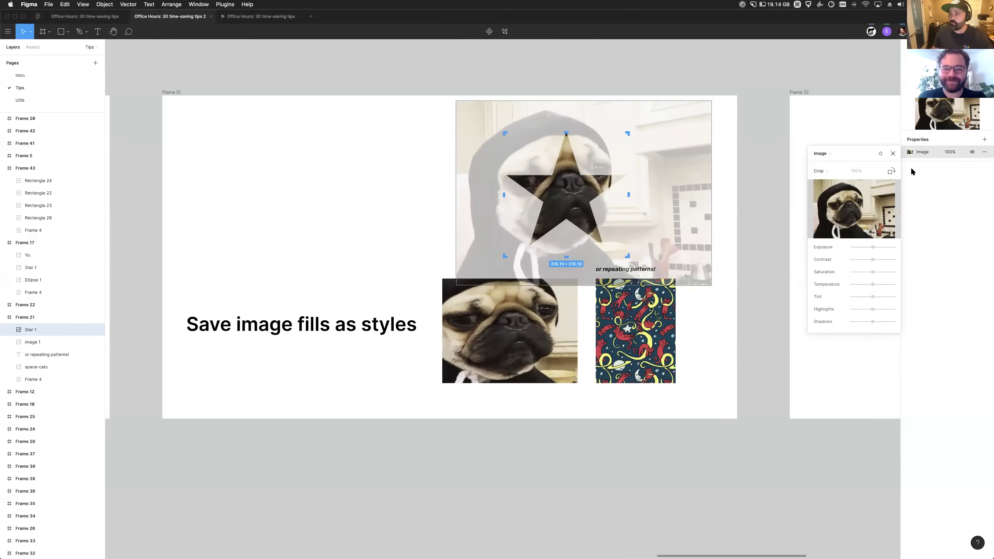
key("Escape")
left_click(696, 204)
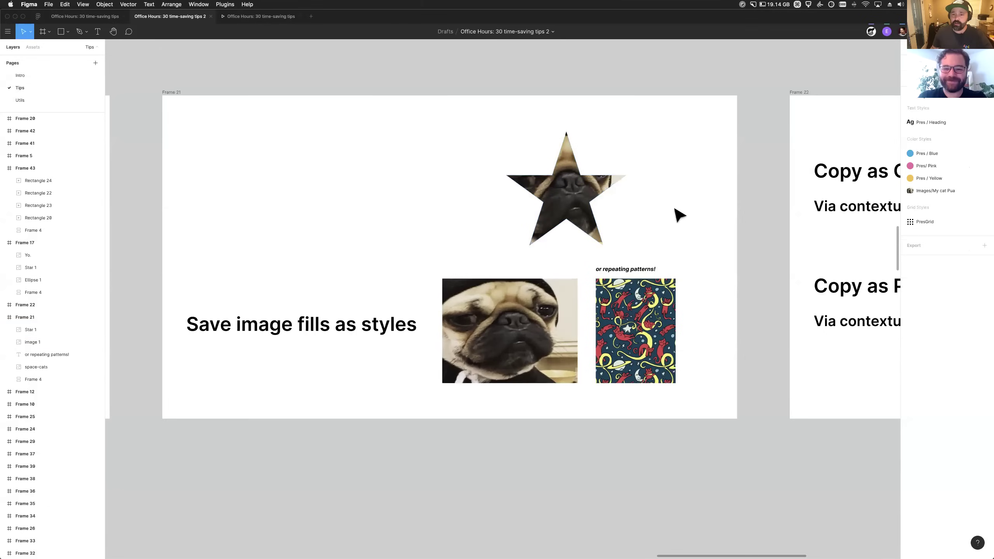
Step: Try the Images/My cat Pua style on the space-cats pattern rectangle, and undo that fill change
left_click(646, 363)
left_click(972, 218)
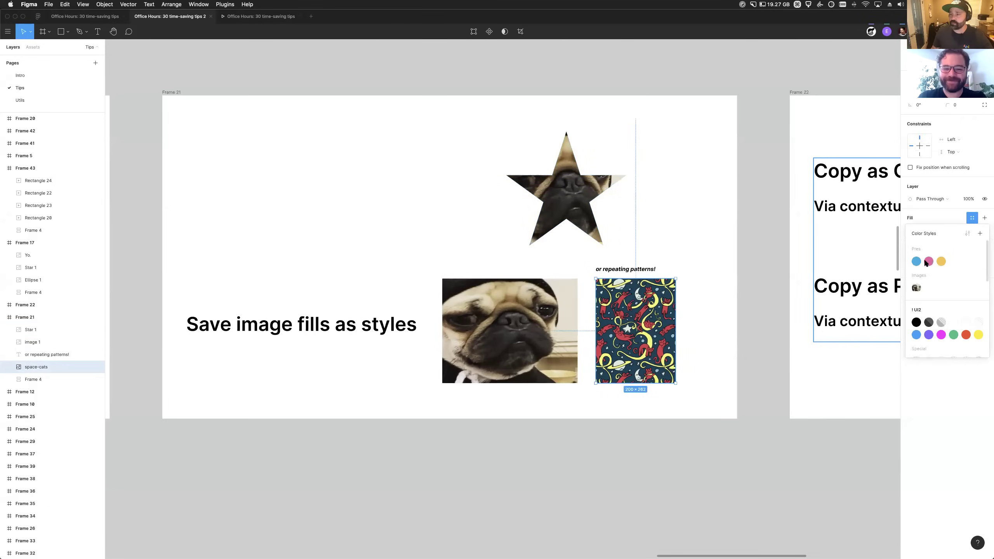
left_click(916, 288)
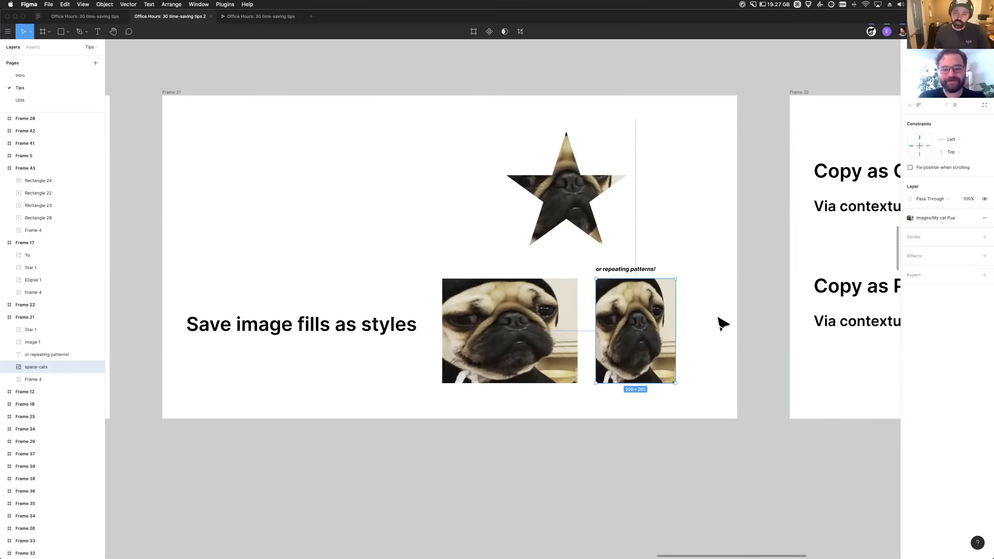
scroll(722, 324, "right", 2)
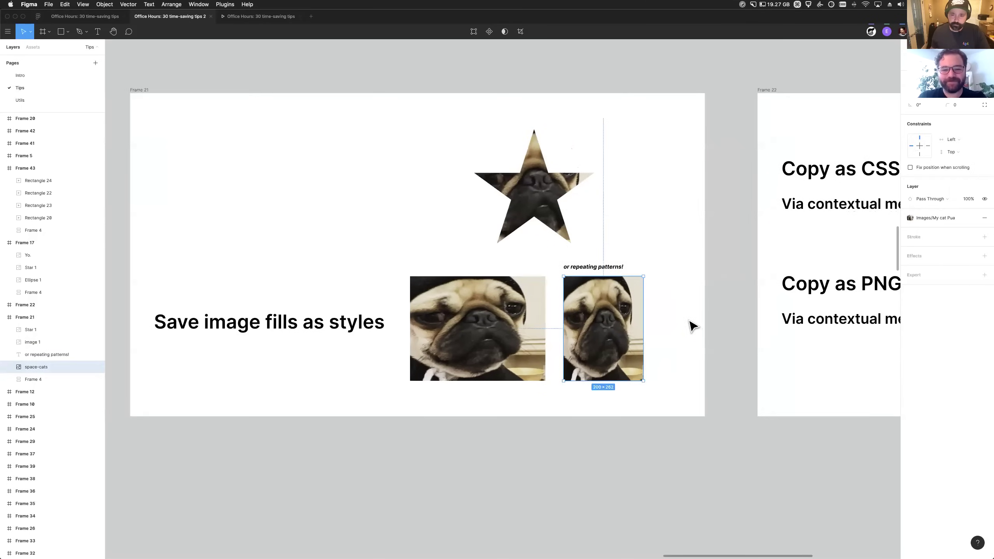
key("super+z")
left_click(680, 359)
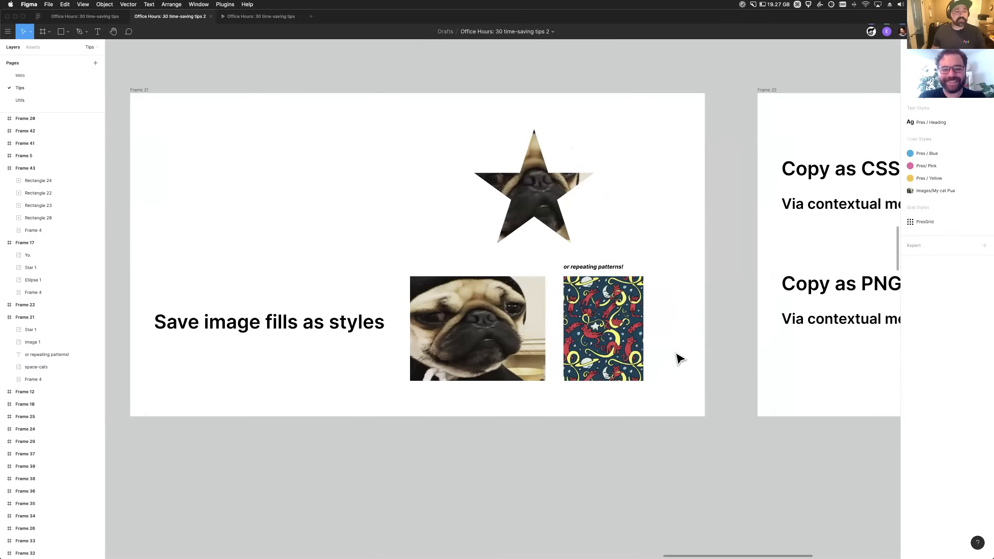
Step: Paste the space-cats rectangle's properties onto the pug photo and check the tiling settings of its image fill
left_click(591, 351)
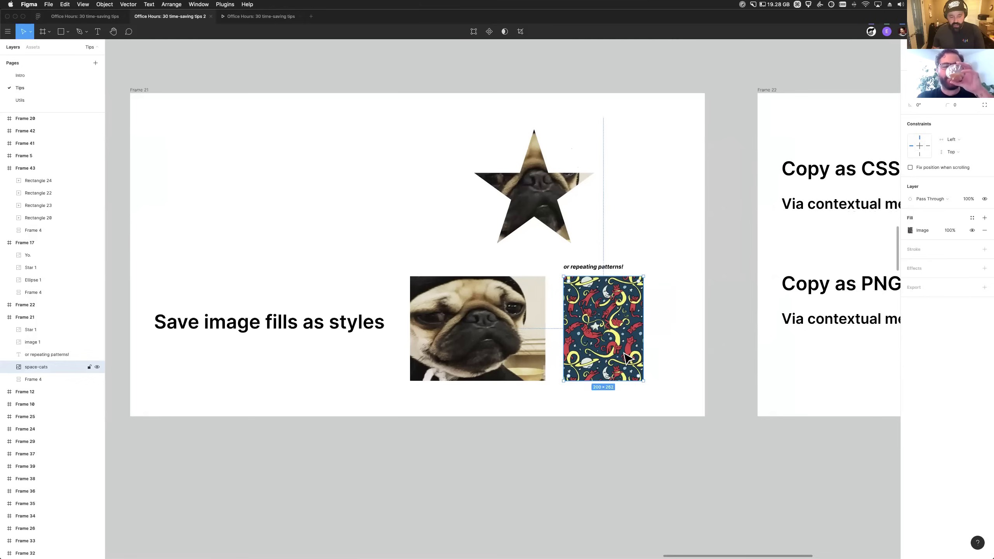
left_click(485, 361)
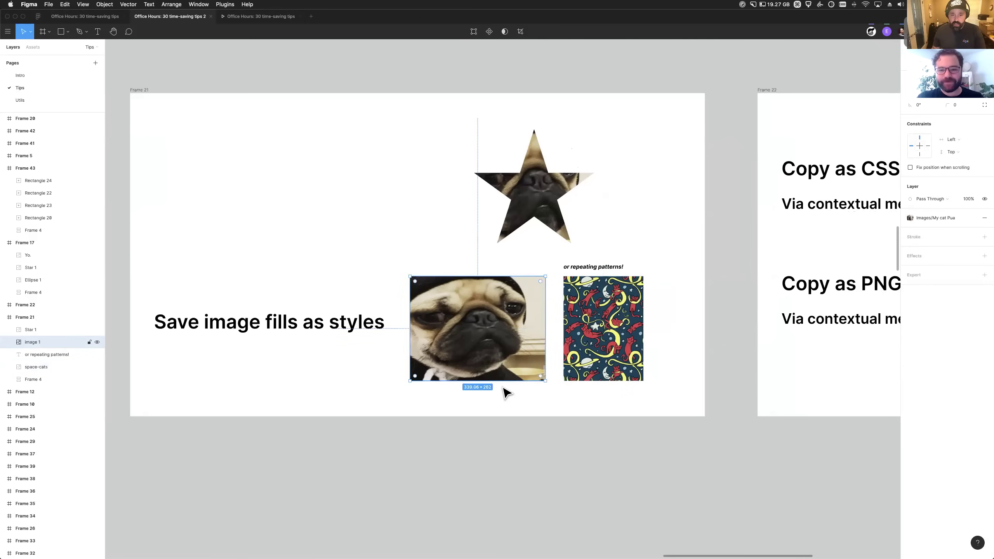
key("super+alt+v")
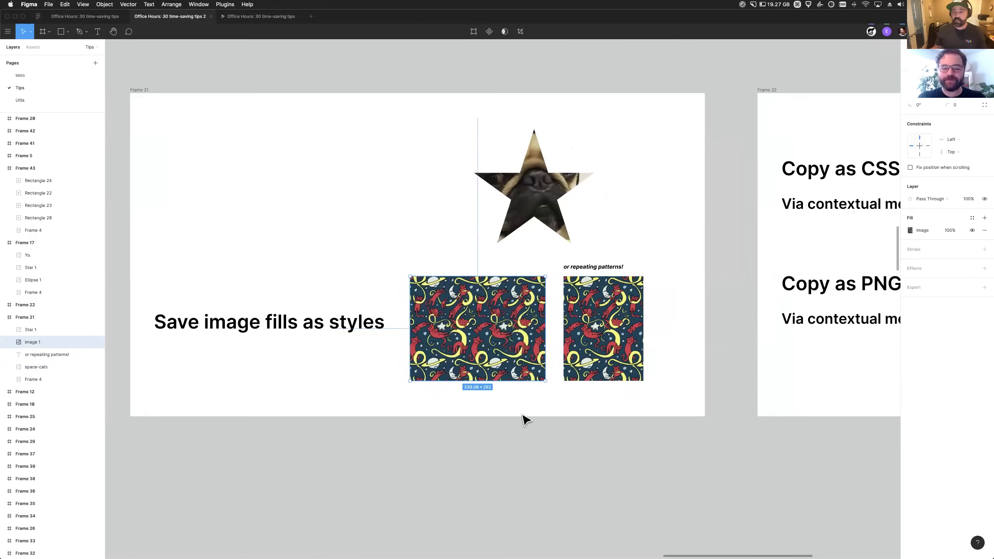
left_click(910, 230)
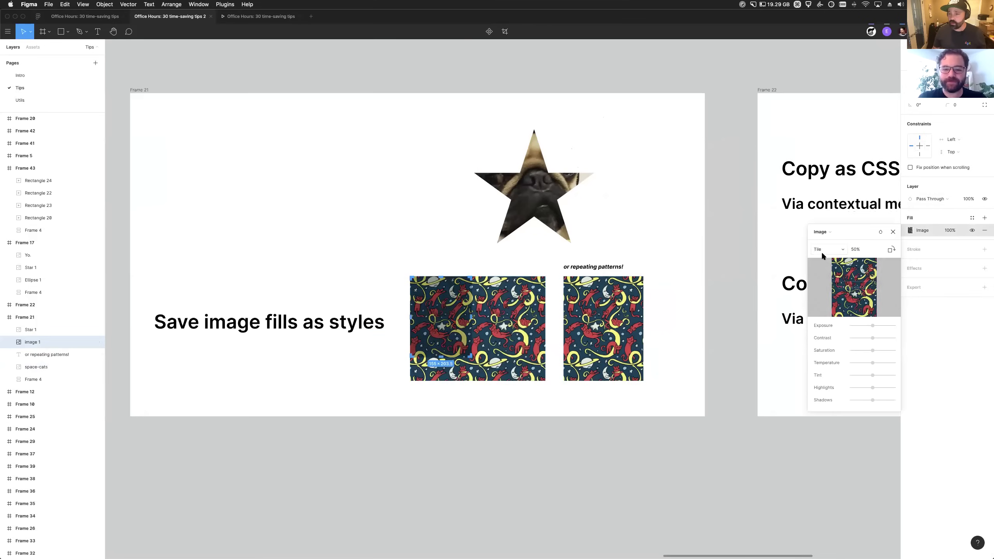
left_click(531, 395)
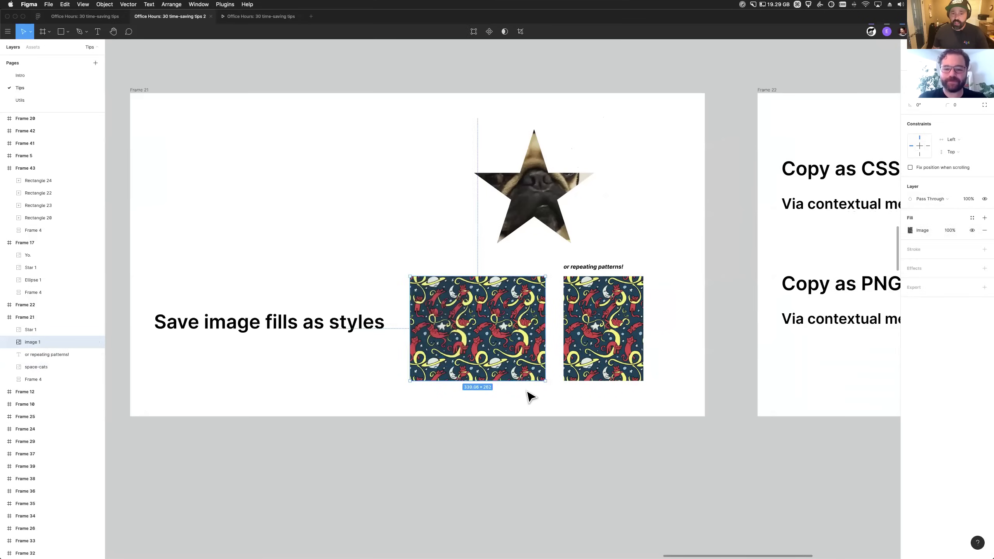
Step: Try widening the patterned former pug photo from its left edge to extend the tiling, and undo the resize
left_click(412, 319)
left_click_drag(410, 319, 298, 276)
key("super+z")
key("super+z")
left_click(595, 421)
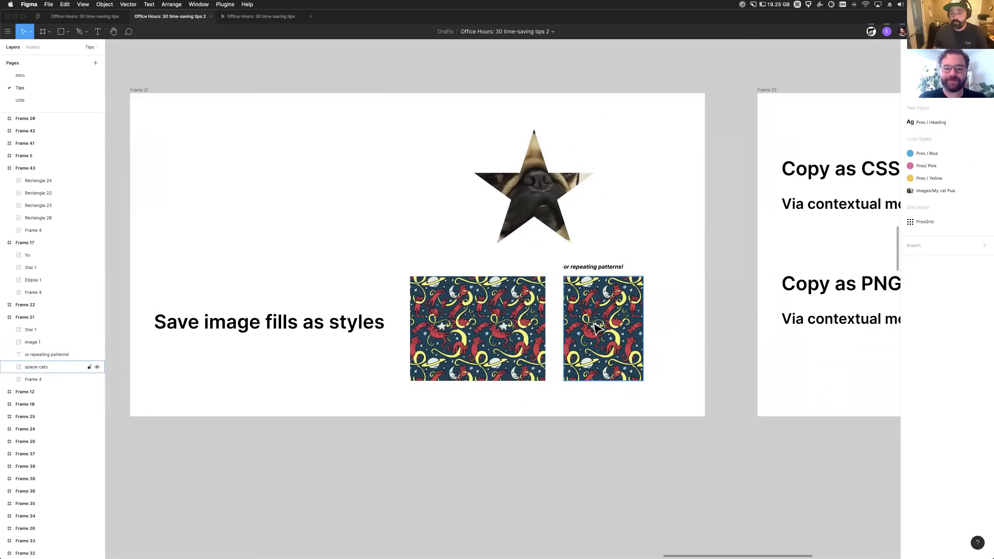
Step: Save the space-cats rectangle's image fill as a color style named Images/Bg tile
left_click(596, 329)
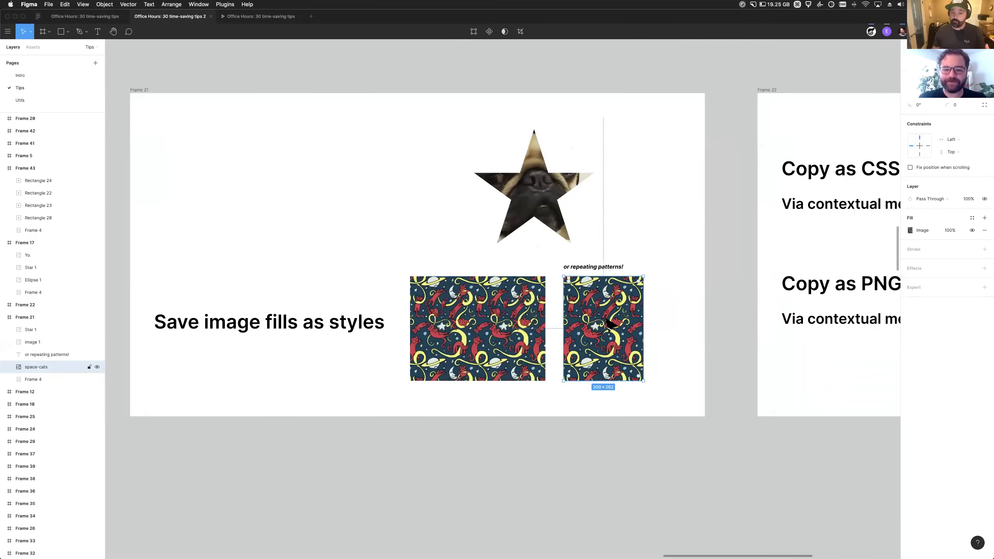
left_click(973, 219)
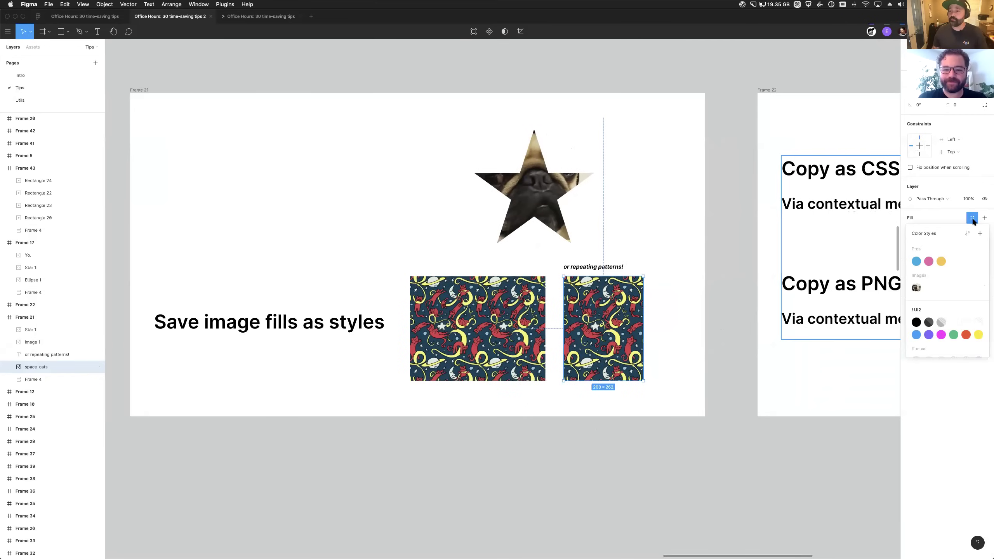
left_click(980, 234)
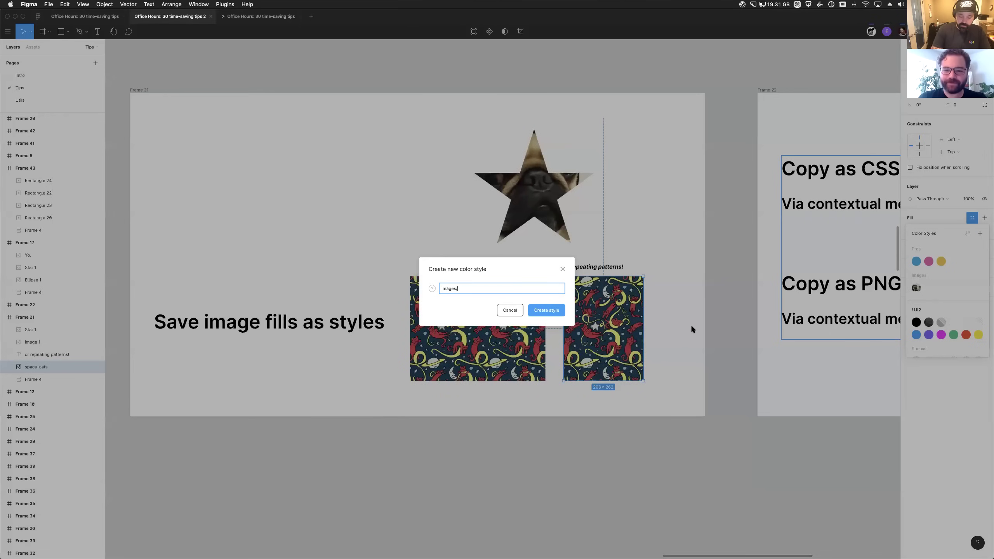
type("Images/Bg tile")
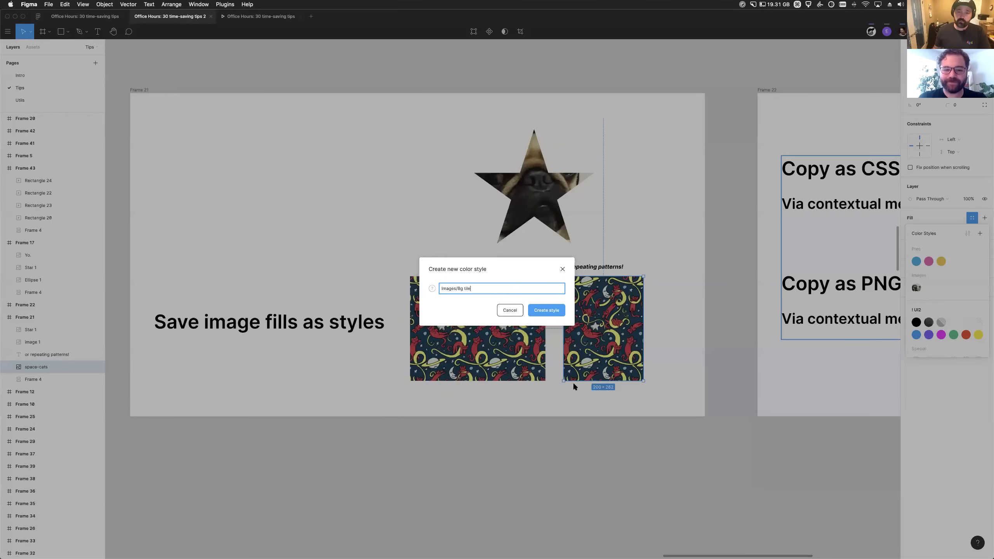
left_click(546, 310)
Step: Apply the Images/Bg tile style to the star in place of its pug style
left_click(571, 179)
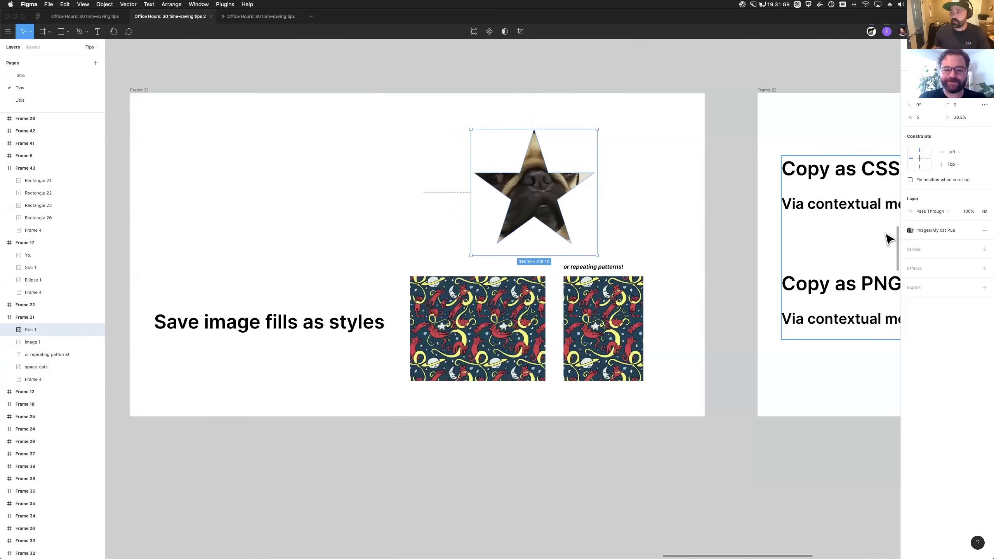
left_click(938, 230)
left_click(929, 300)
Step: Undo the star's pattern style and the creation of the Images/Bg tile style
scroll(644, 258, "right", 1)
scroll(643, 257, "right", 10)
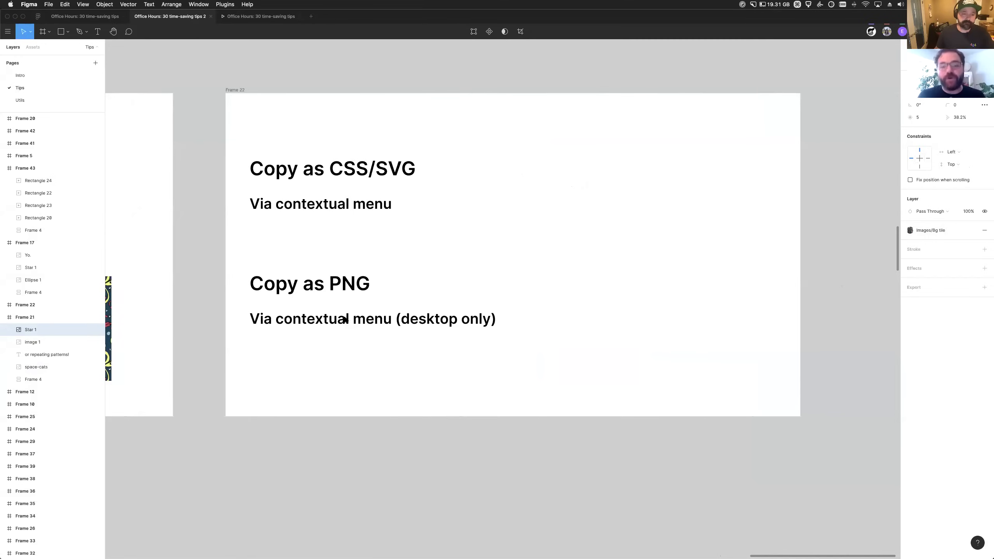
scroll(345, 320, "down", 5)
scroll(345, 320, "left", 5)
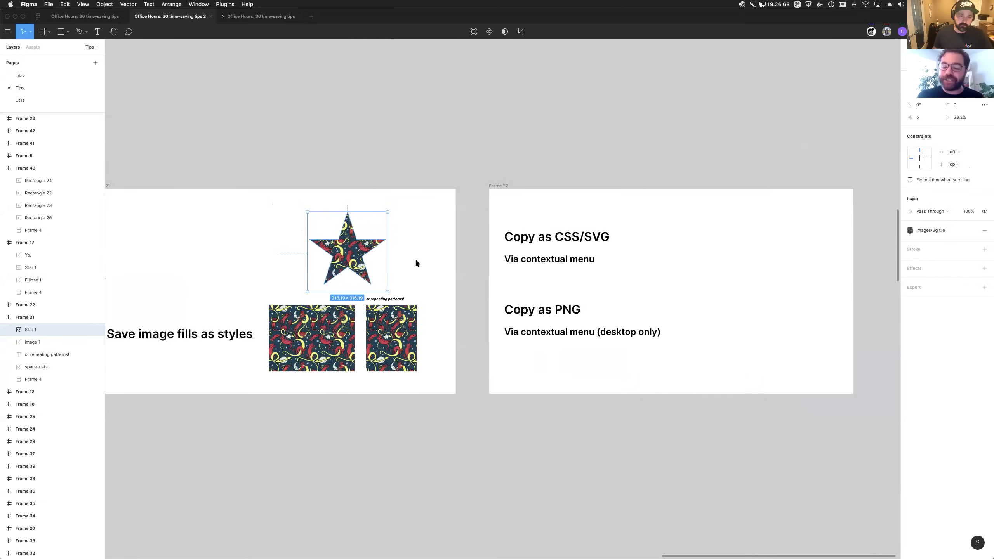
key("super+z")
key("super+z")
key("super+z")
key("super+z")
key("super+z")
key("super+z")
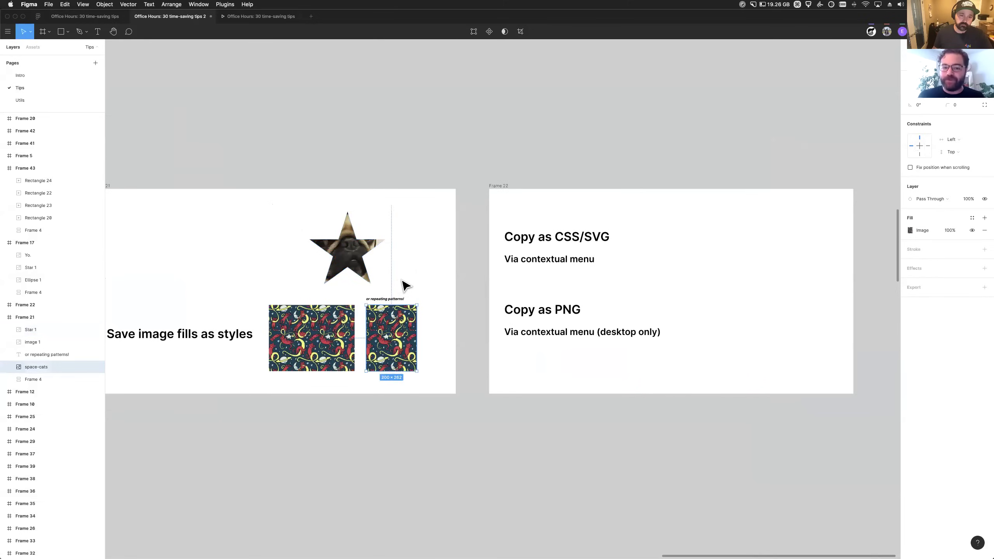
key("super+z")
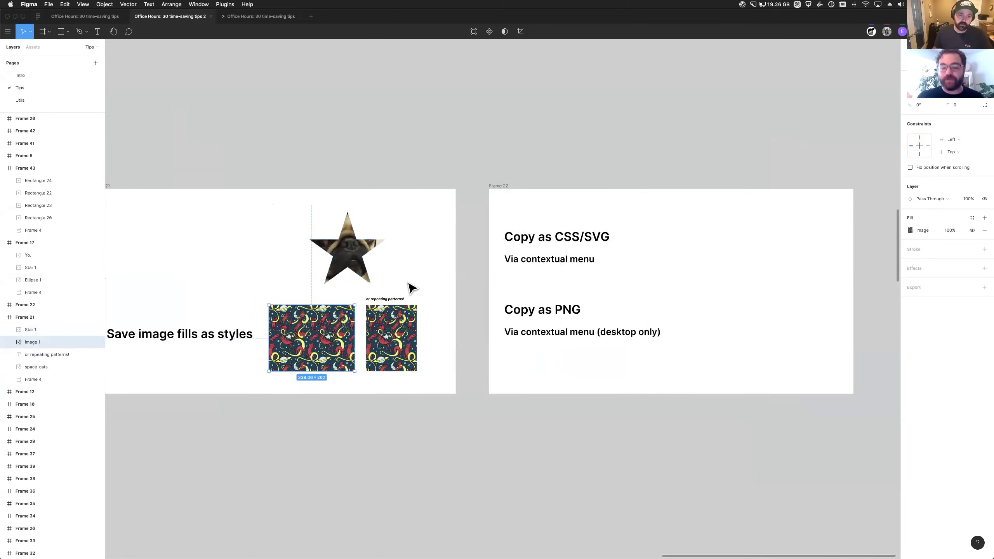
Step: Switch to Finder and place carl-ellie.gif on the empty canvas above Frame 21
key("super+Tab")
key("super+Tab")
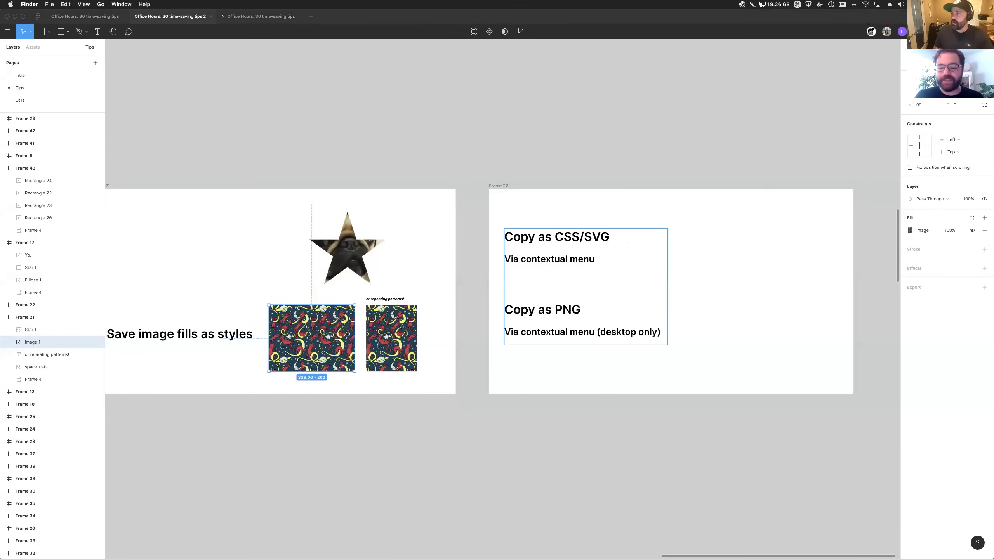
mouse_move(2, 221)
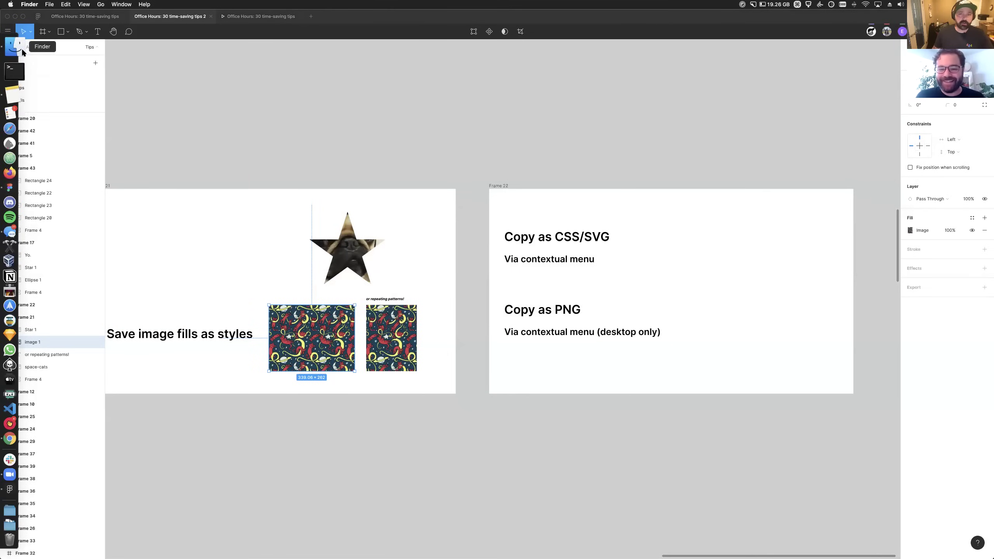
left_click(17, 56)
key("super+w")
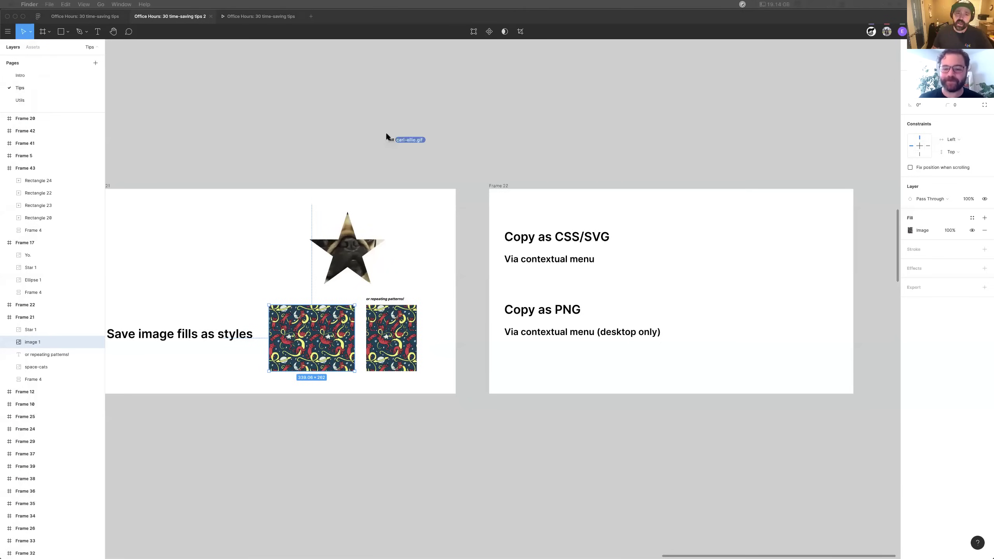
left_click_drag(395, 133, 392, 137)
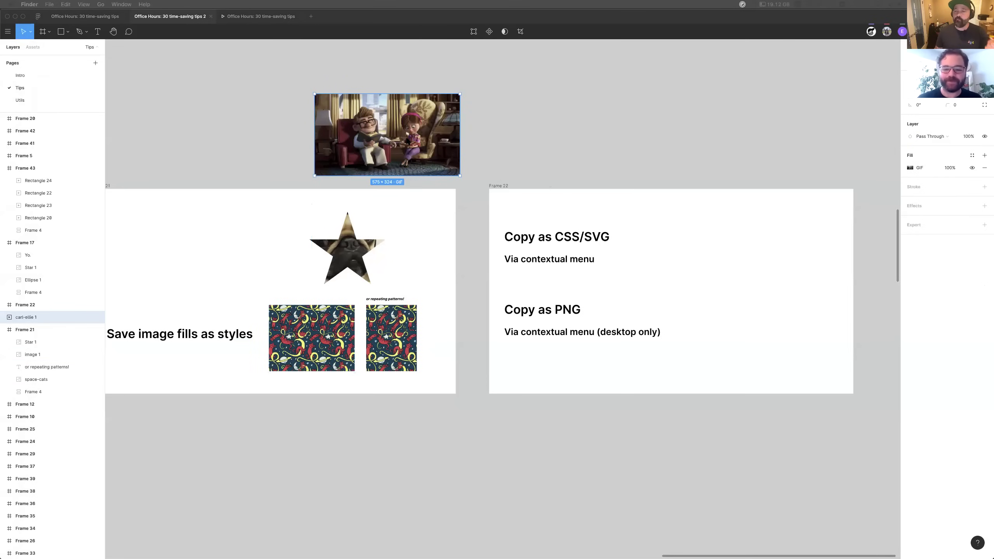
Step: Slightly round the corners of the placed carl-ellie GIF, and delete the GIF from the canvas
scroll(364, 120, "up", 3)
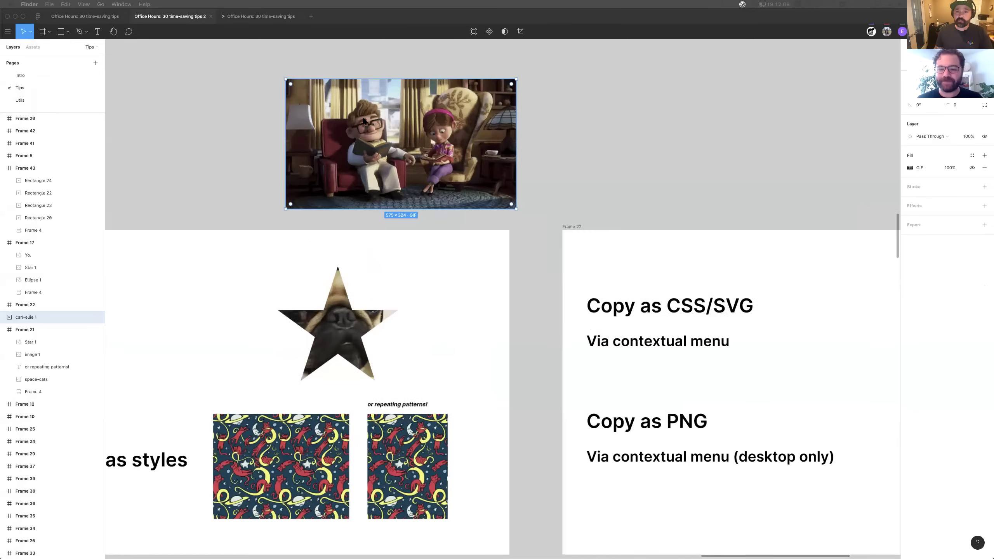
left_click(512, 85)
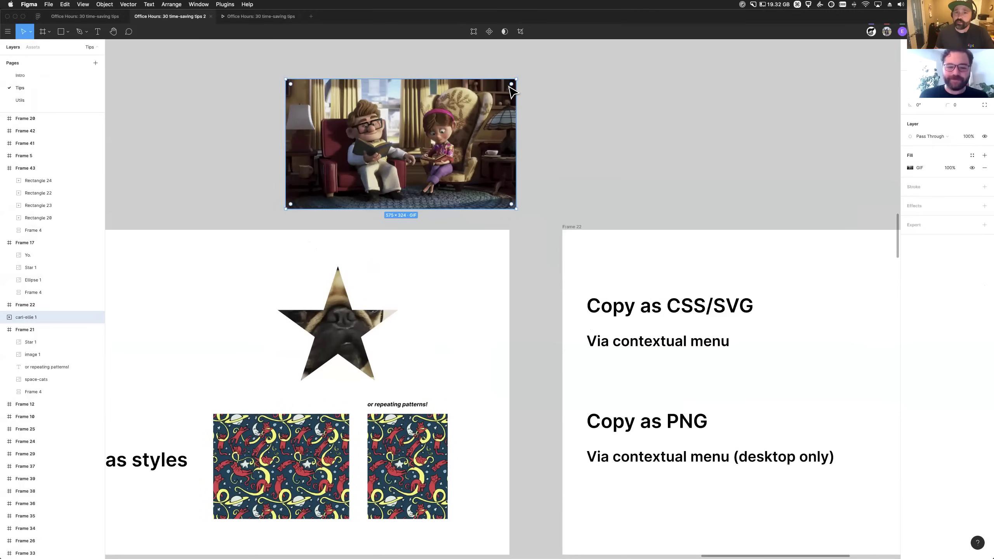
mouse_move(511, 85)
left_mouse_down()
mouse_move(464, 145)
mouse_move(508, 104)
mouse_move(497, 96)
mouse_move(512, 85)
left_mouse_up()
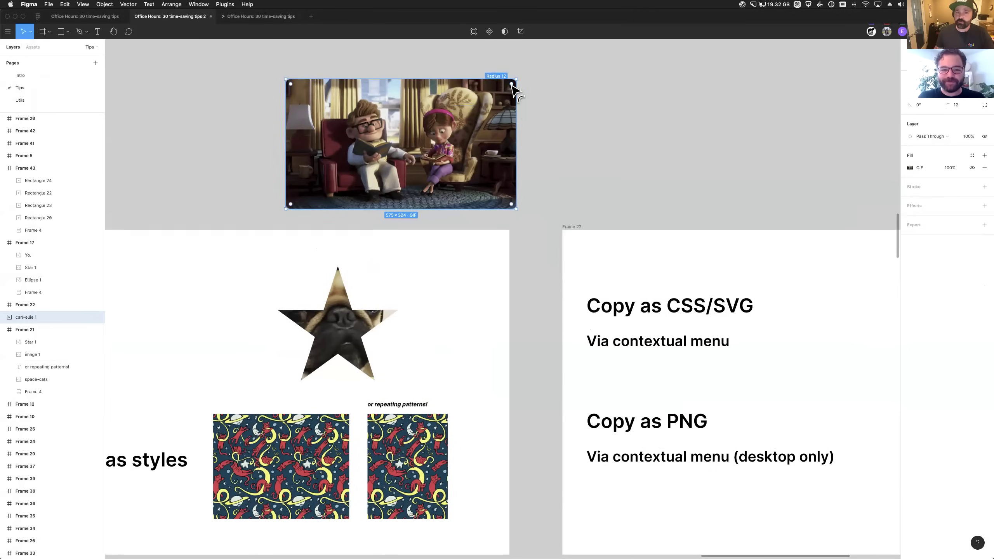
left_click(619, 151)
left_click(457, 196)
key("Delete")
Step: Copy the space-cats pattern rectangle in Frame 21 as PNG
scroll(442, 214, "right", 10)
scroll(443, 213, "down", 4)
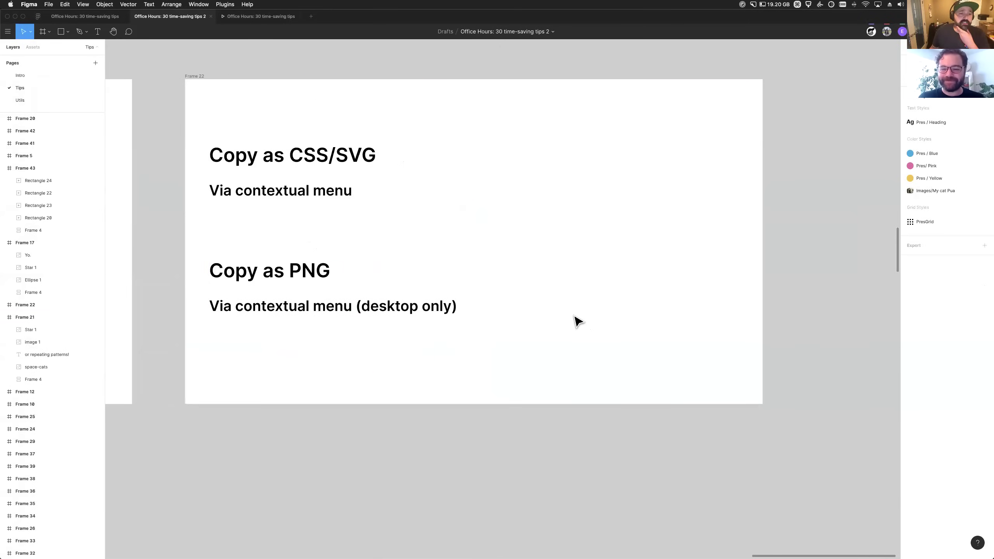
scroll(329, 204, "left", 5)
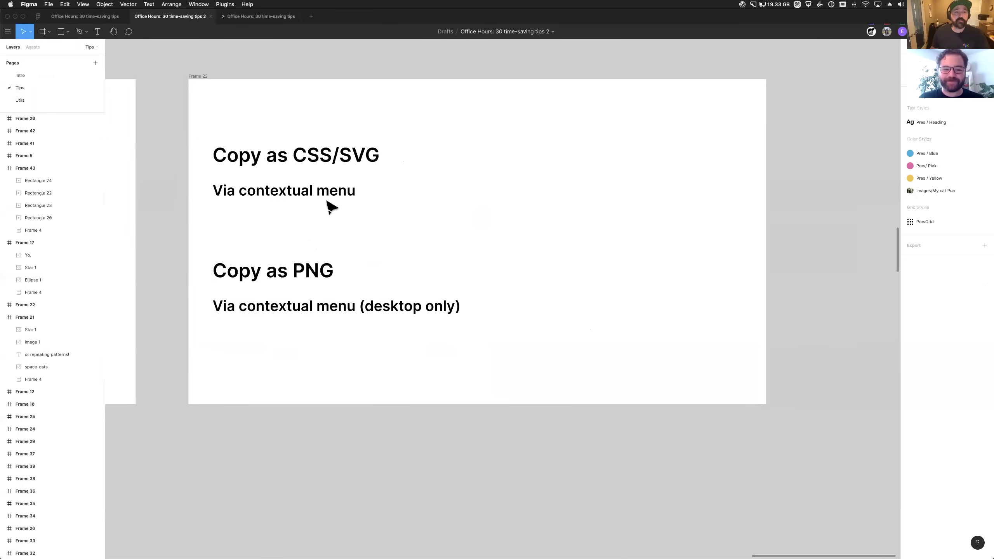
scroll(379, 259, "left", 5)
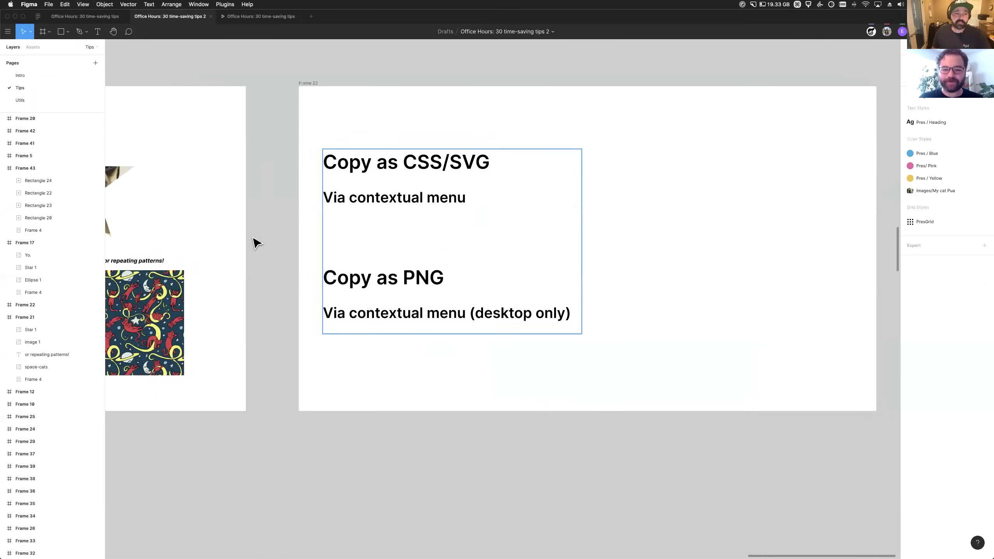
scroll(243, 233, "left", 2)
left_click(199, 327)
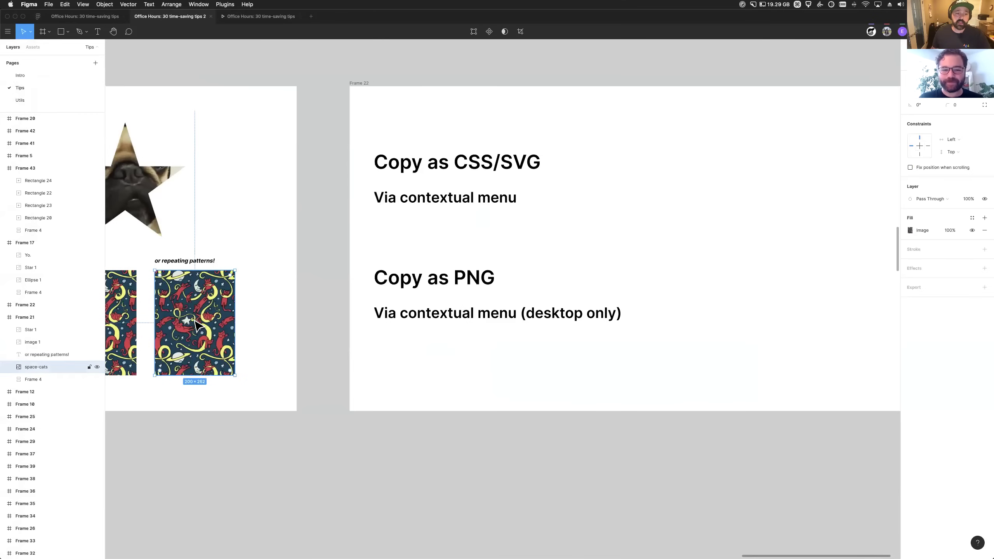
scroll(201, 327, "left", 5)
right_click(255, 317)
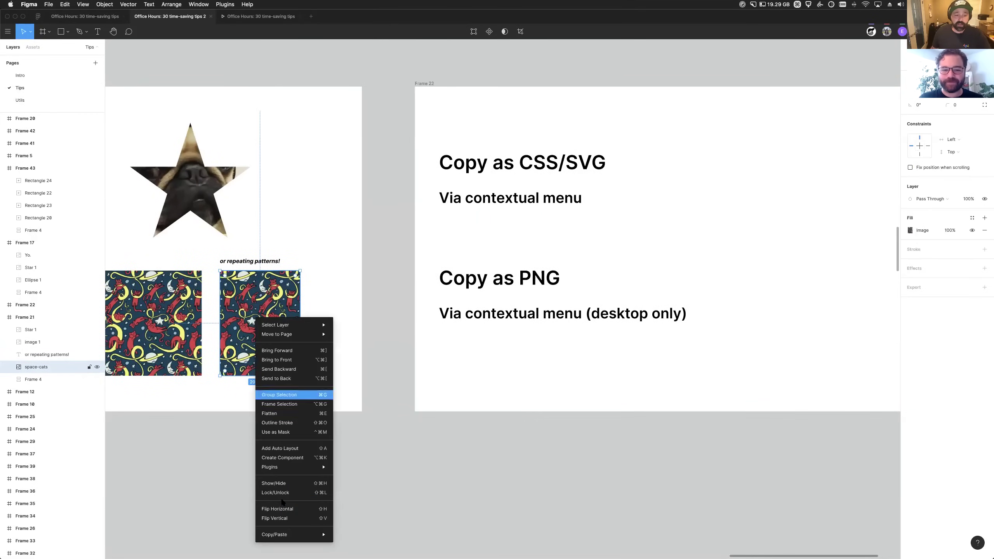
mouse_move(309, 532)
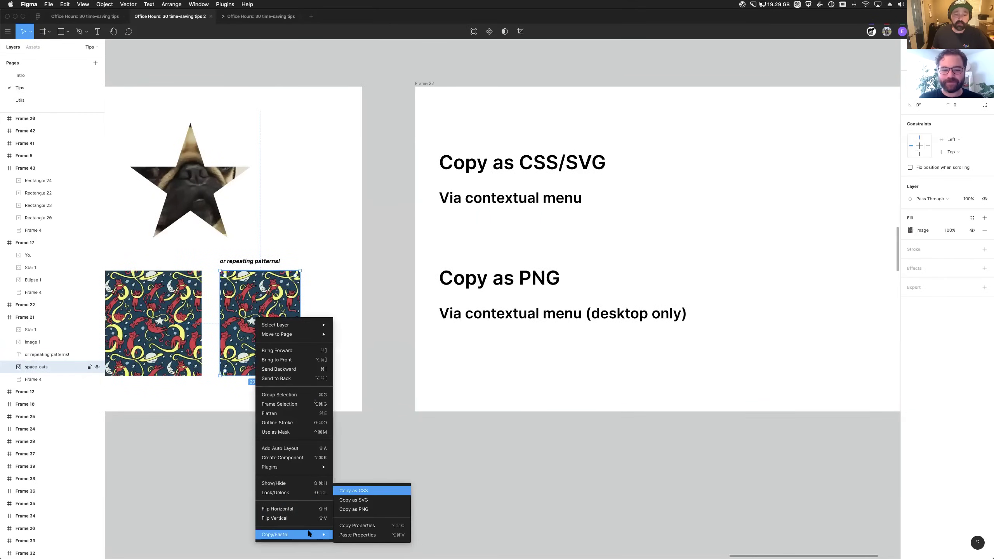
left_click(367, 509)
Step: Paste the copied PNG into Frame 22 and move it to the empty area beside the text
scroll(417, 475, "right", 5)
left_click(591, 349)
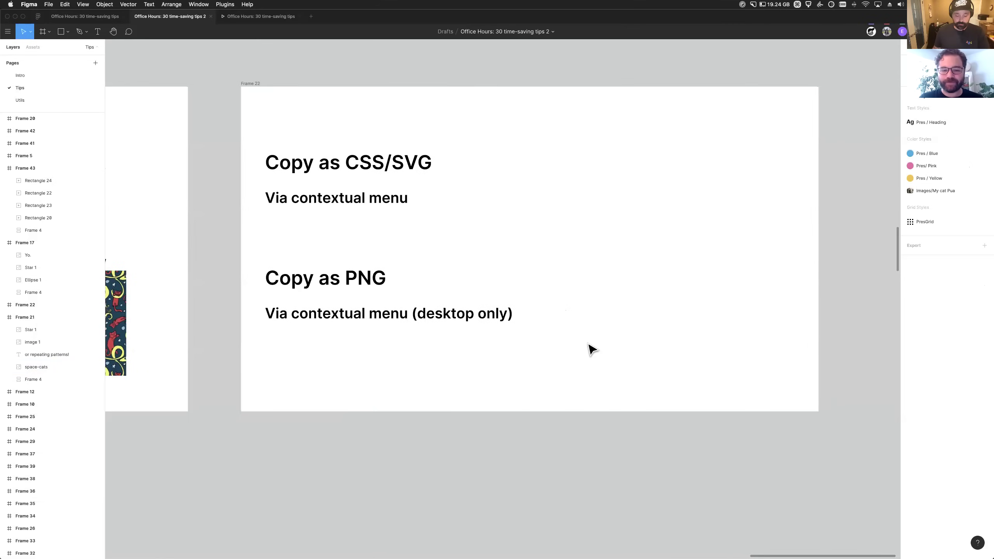
key("cmd+v")
left_click_drag(505, 324, 630, 279)
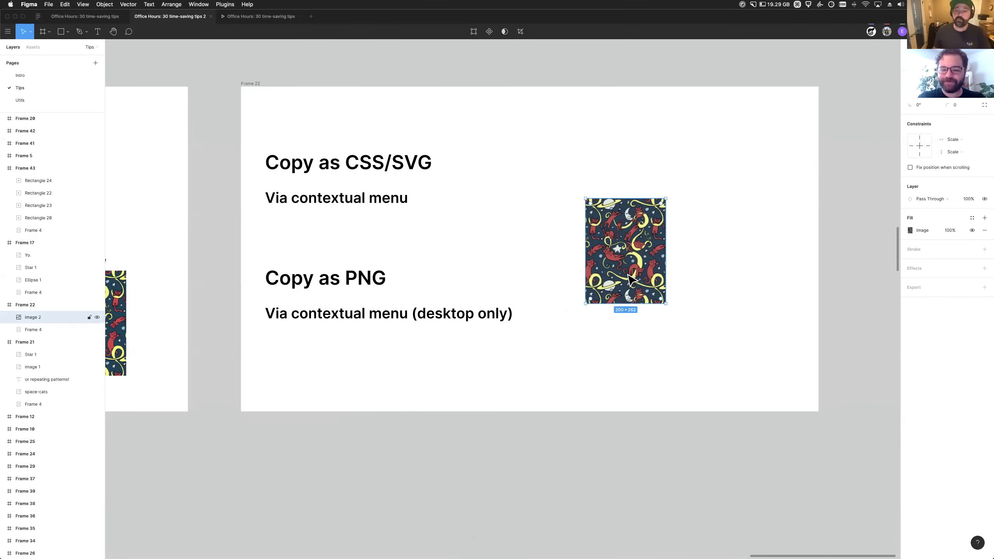
Step: Delete the pasted space-cats image from Frame 22
scroll(630, 279, "down", 1)
scroll(628, 346, "left", 3)
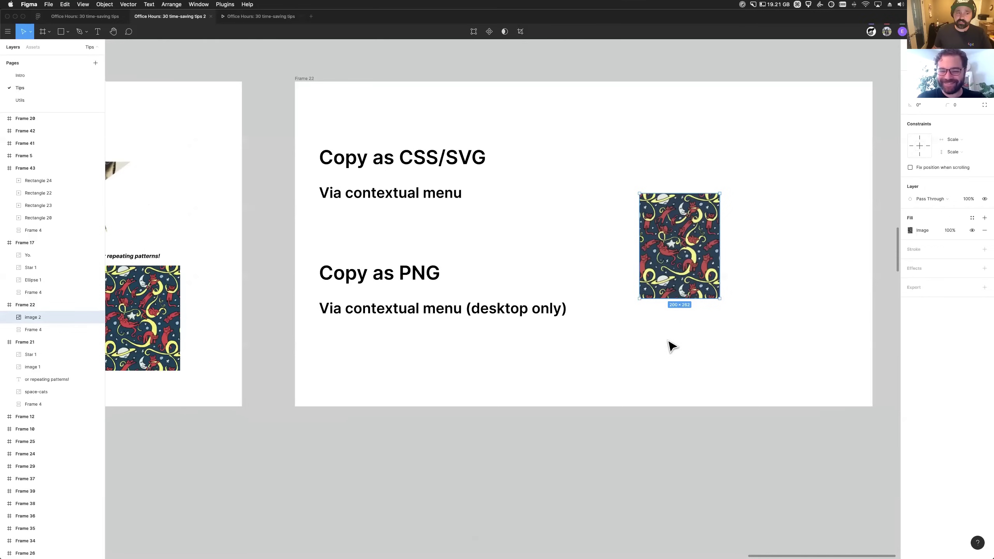
key("Delete")
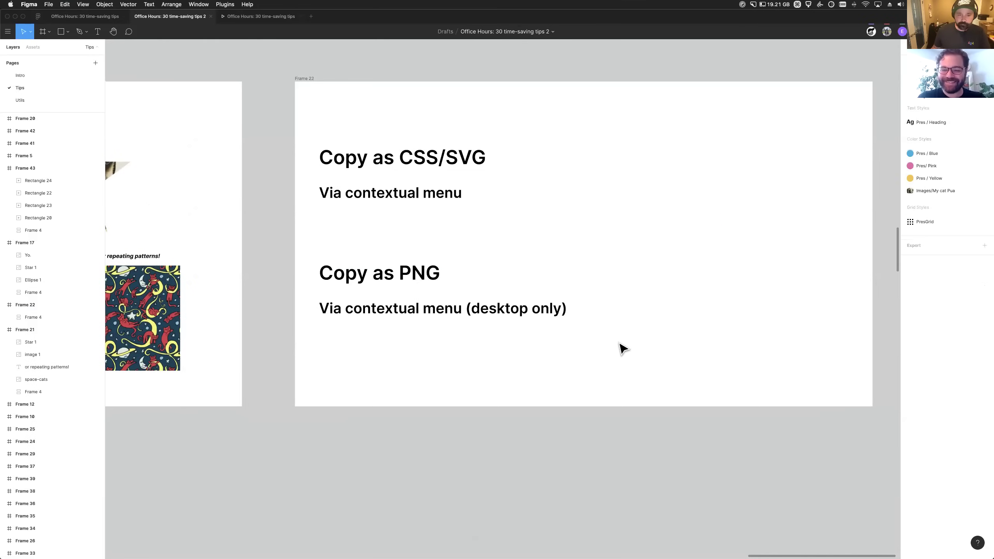
scroll(622, 348, "left", 2)
scroll(507, 347, "left", 3)
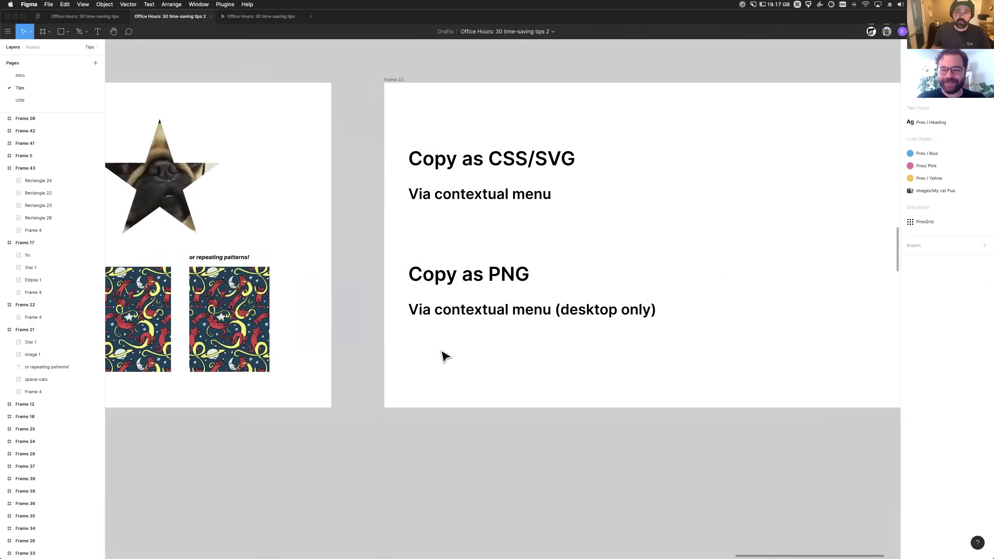
scroll(445, 357, "left", 2)
left_click(288, 319)
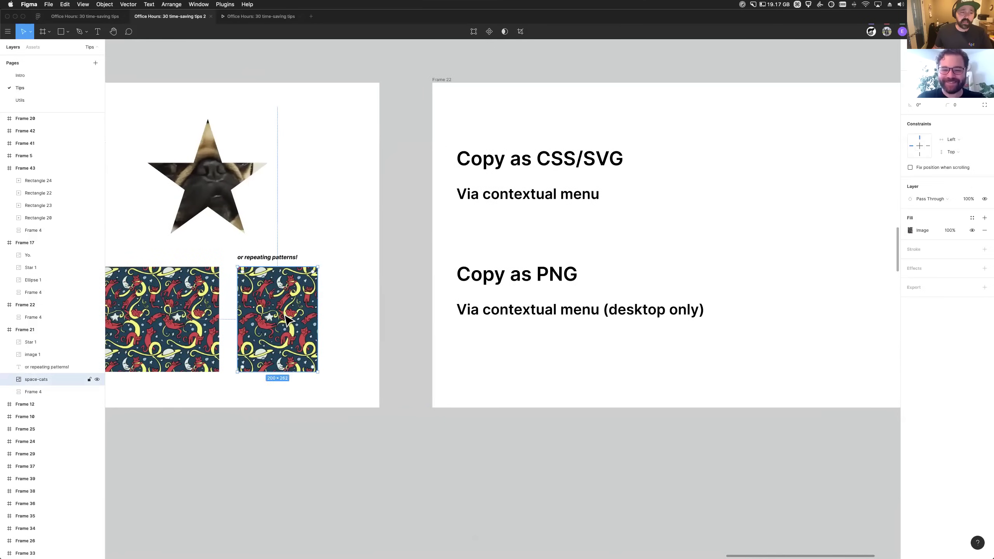
right_click(285, 315)
mouse_move(350, 528)
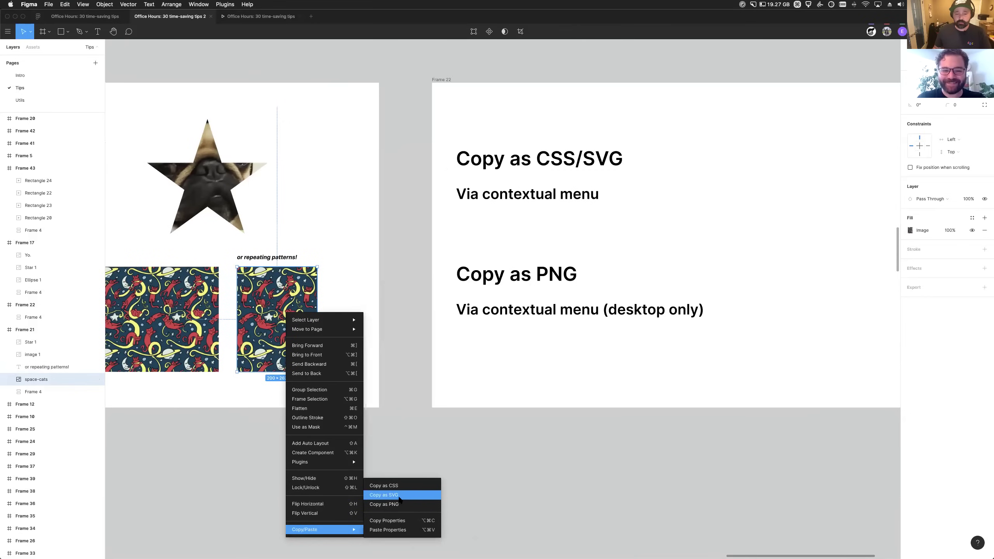
left_click(454, 476)
Step: Try changing the spacing within the lower middle triangle group in Frame 13, and undo the change
scroll(457, 476, "right", 8)
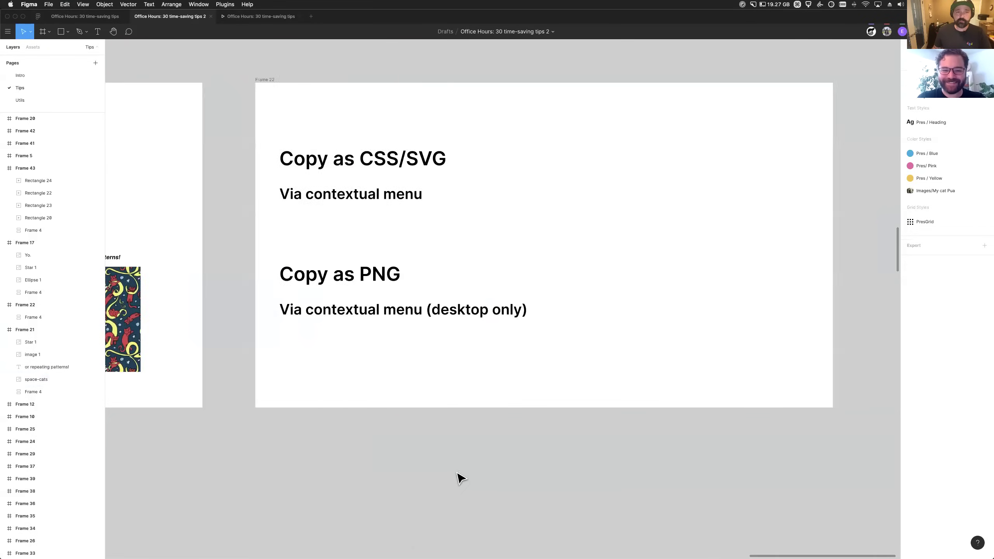
scroll(431, 429, "down", 5)
scroll(430, 428, "up", 7)
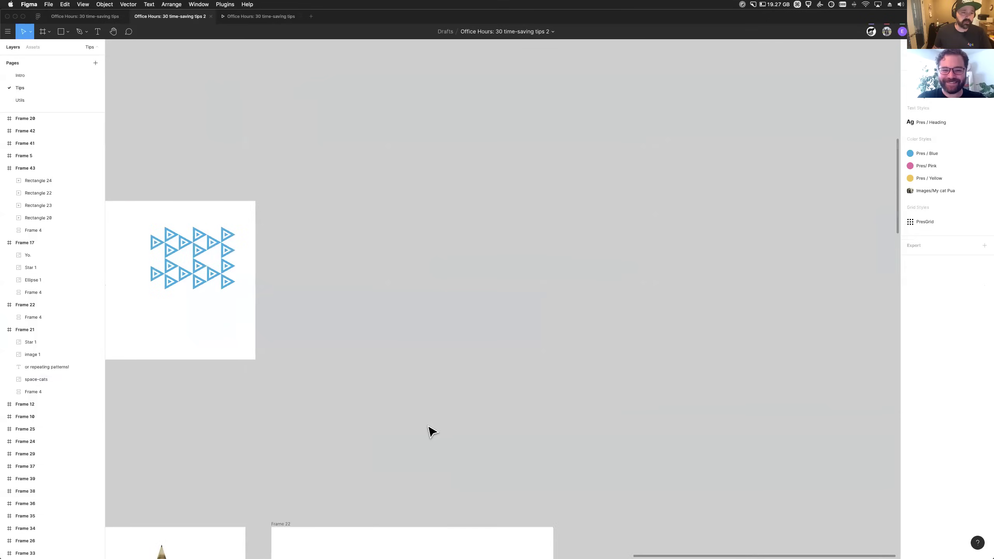
scroll(270, 243, "left", 4)
scroll(286, 255, "up", 5)
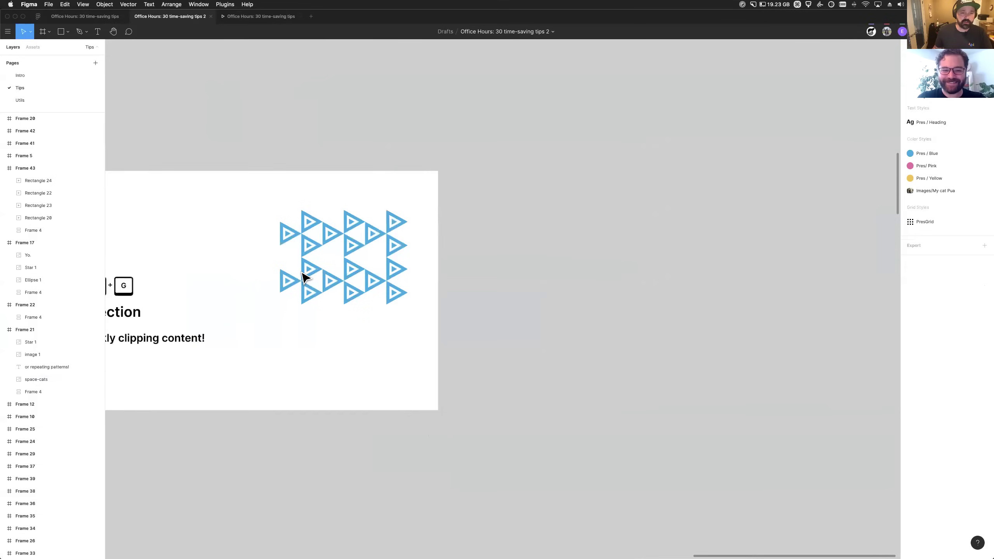
left_click(355, 301)
right_click(357, 269)
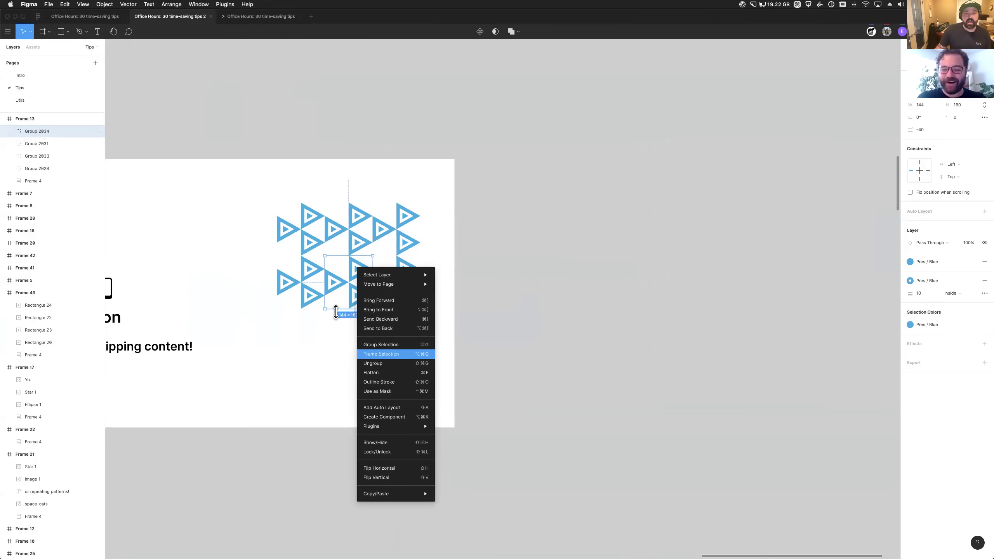
left_click(349, 288)
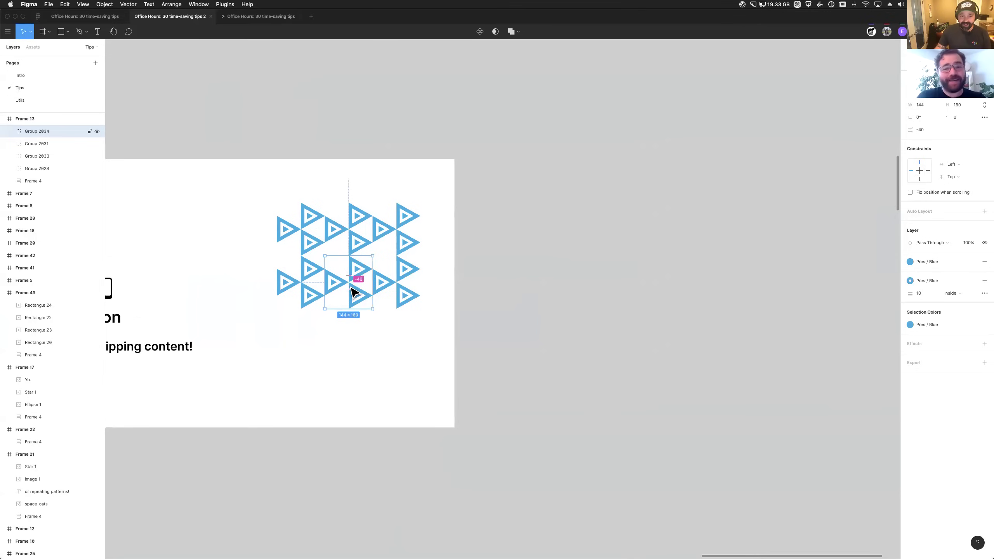
left_click_drag(355, 280, 355, 274)
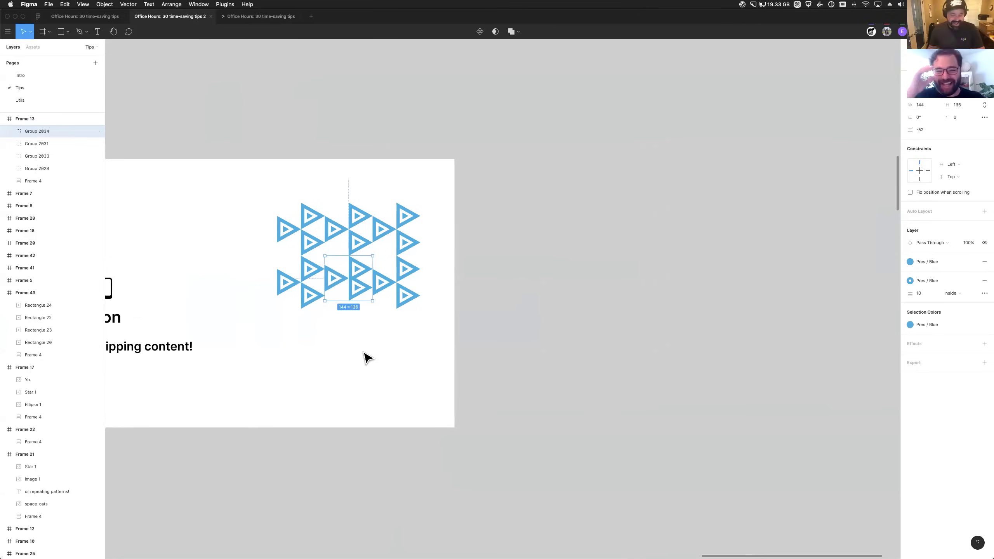
key("super+z")
scroll(357, 309, "up", 3)
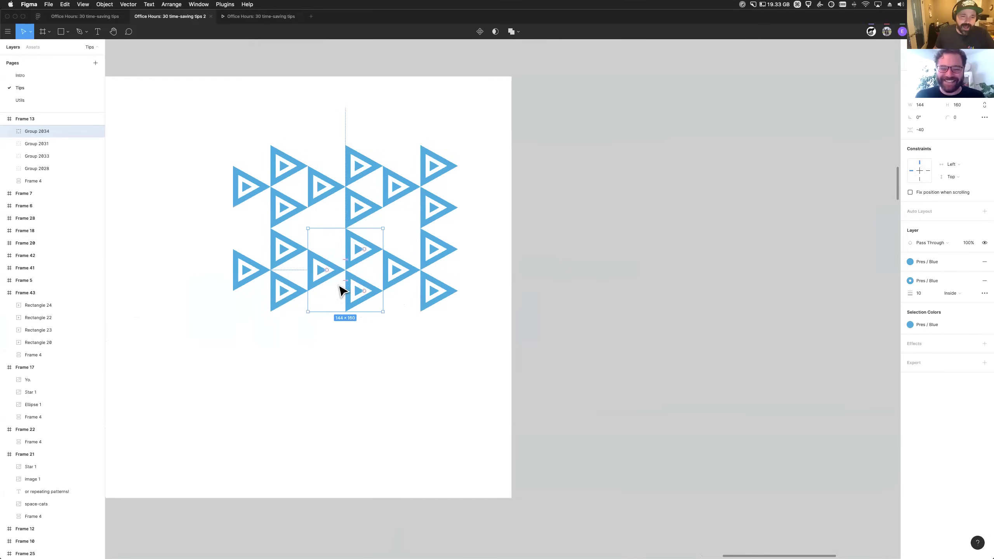
scroll(339, 286, "up", 3)
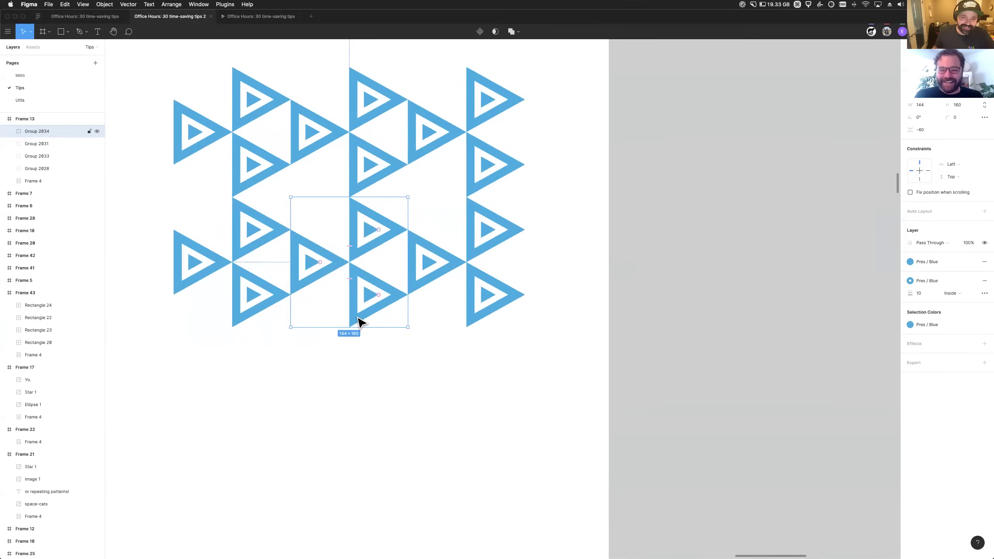
left_click(504, 368)
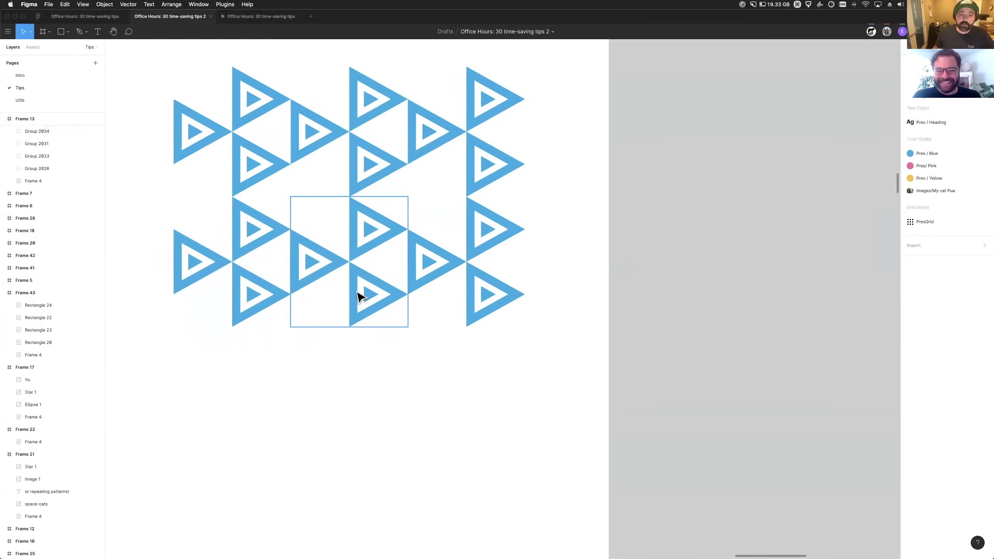
left_click(365, 279)
right_click(365, 274)
left_click(661, 299)
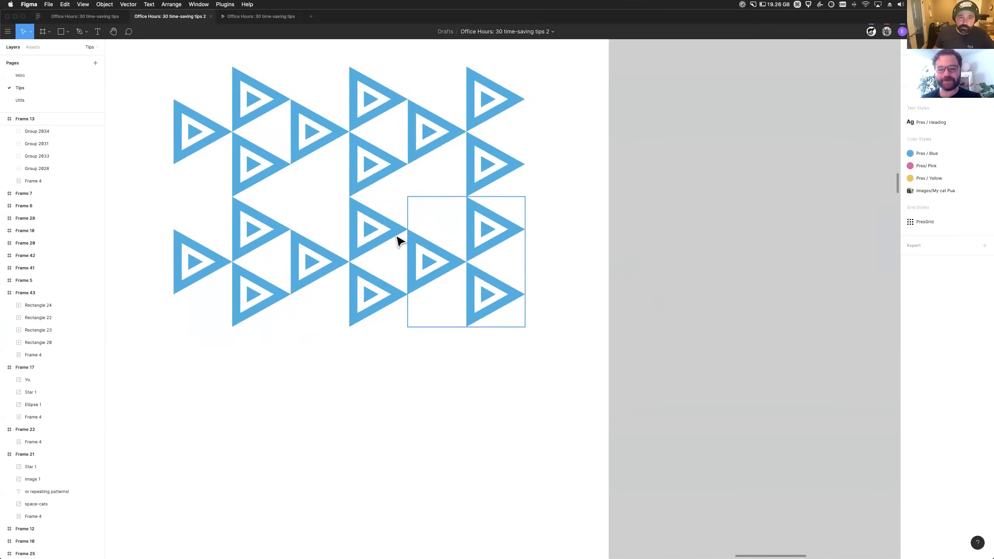
Step: Copy the lower middle triangle group in Frame 13 as SVG
left_click(364, 222)
left_click_drag(362, 220, 426, 229)
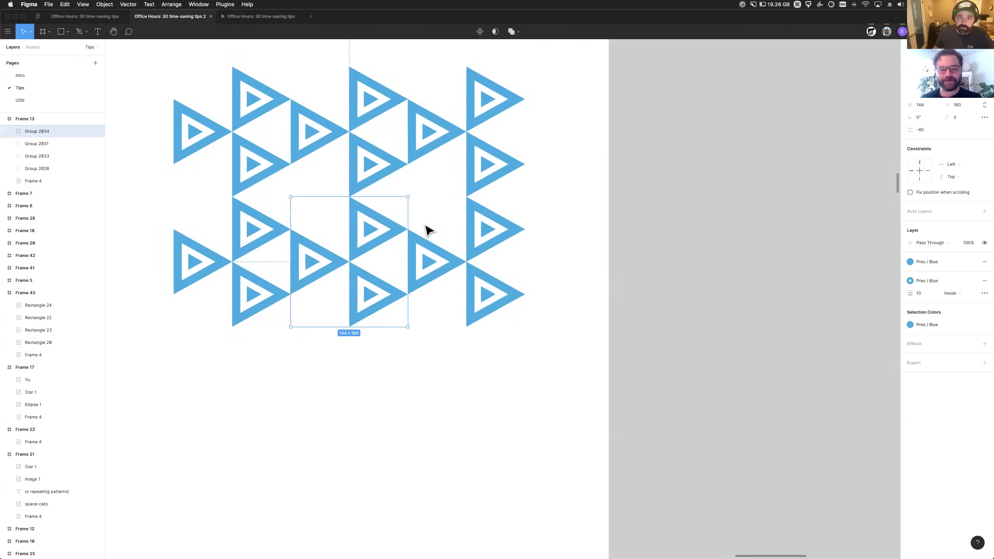
right_click(367, 296)
mouse_move(424, 521)
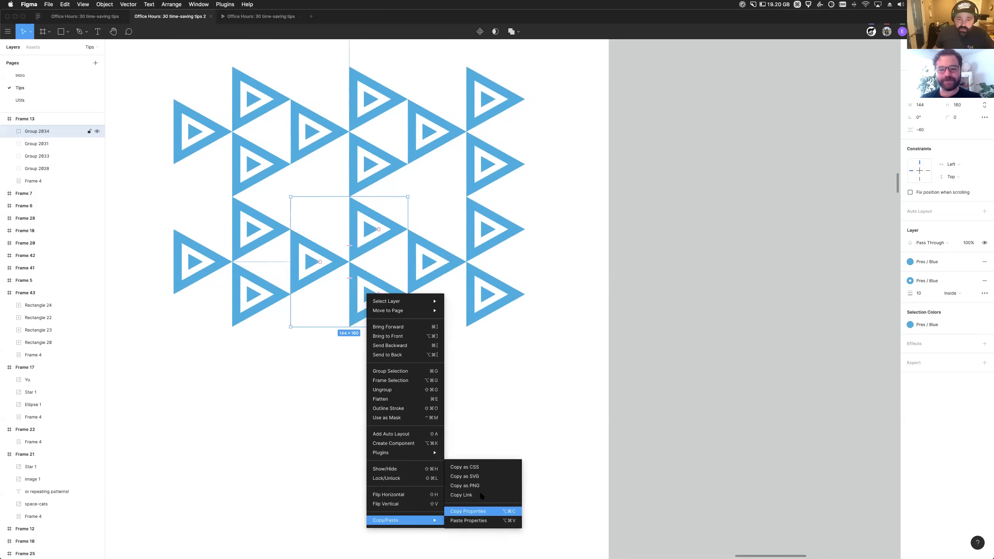
left_click(485, 477)
Step: Switch to the blank CodePen pen in Chrome, make its editors taller, and paste the SVG code into the HTML editor
key("super+Tab")
key("super+Tab")
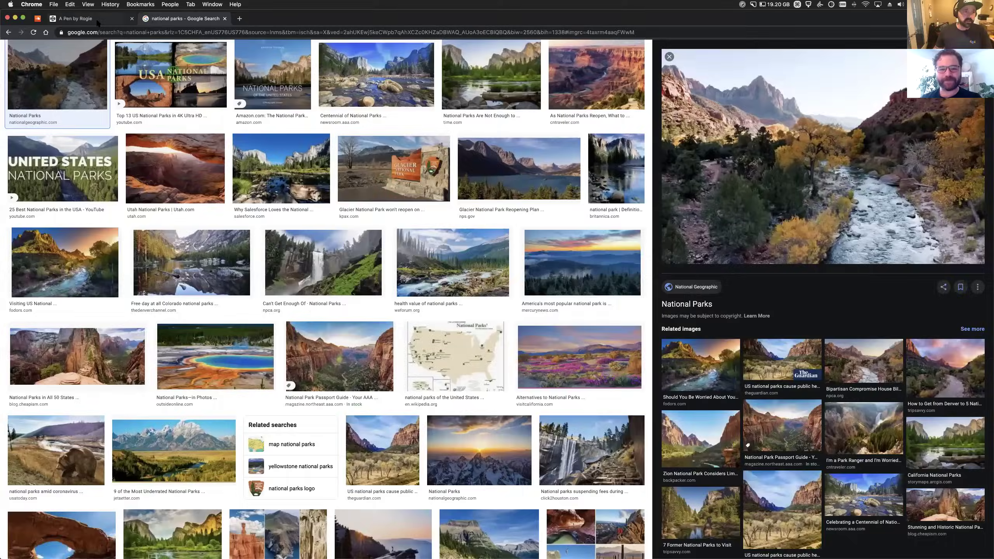
left_click(96, 17)
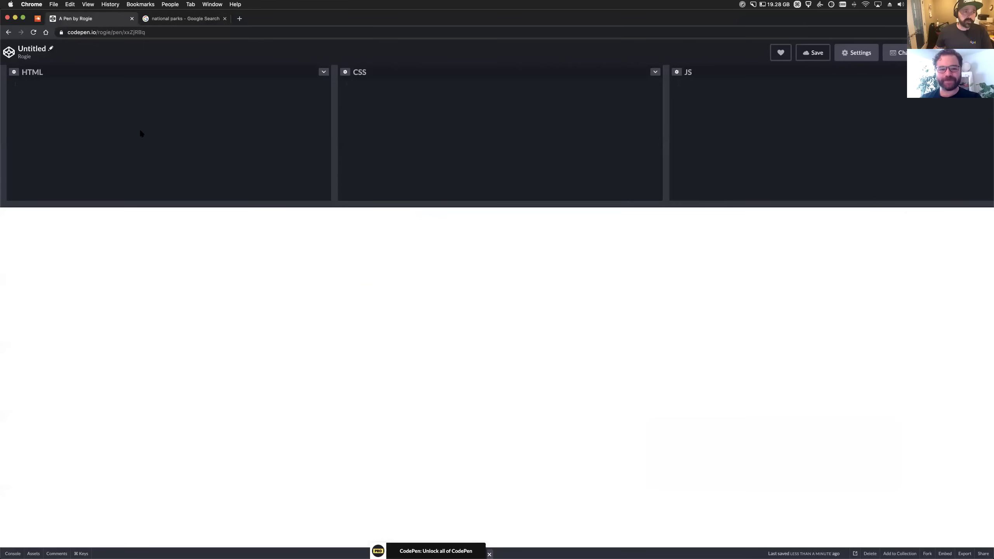
left_click_drag(189, 206, 188, 269)
left_click(64, 90)
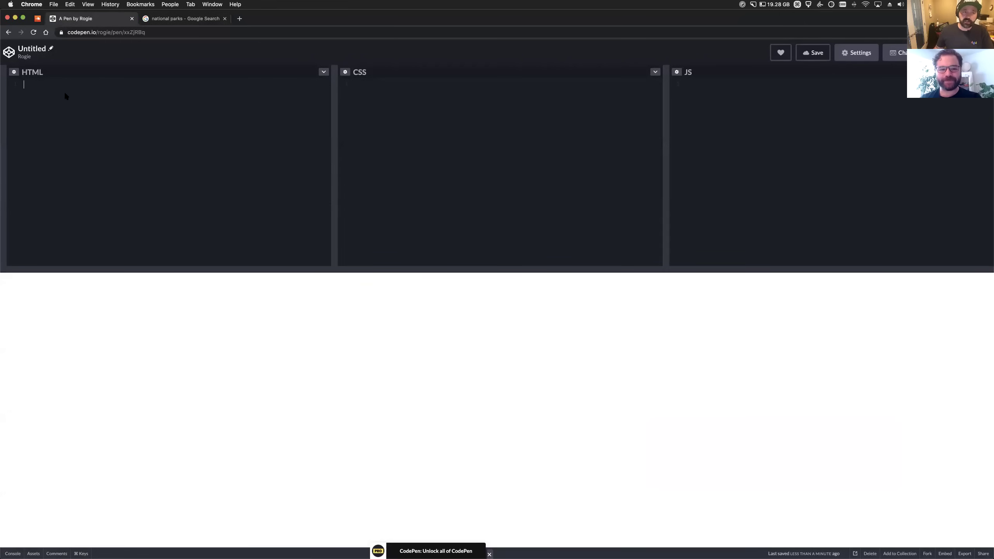
key("super+v")
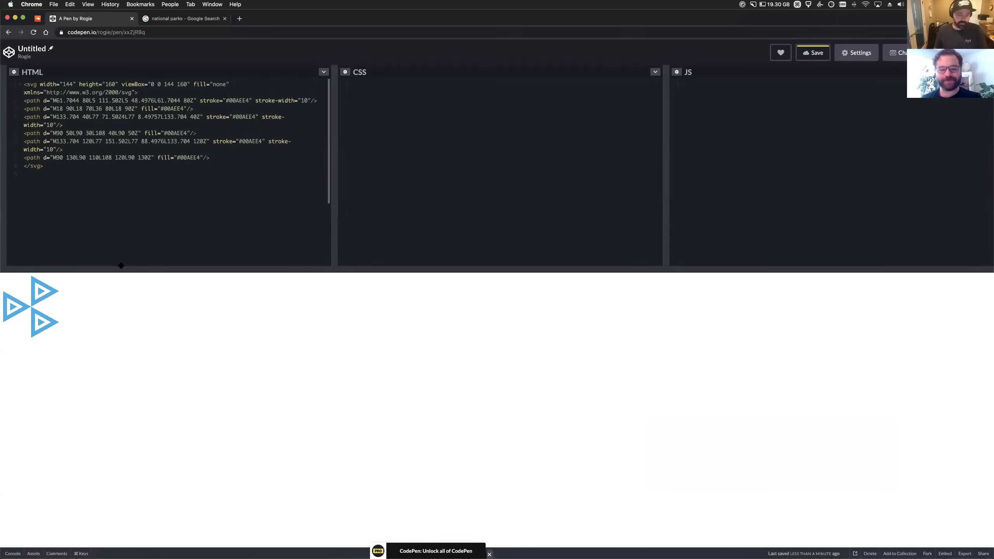
Step: Return to Figma and fill the grey circle in Frame 25 with the dark teal sampled from the hexagons
key("super+Tab")
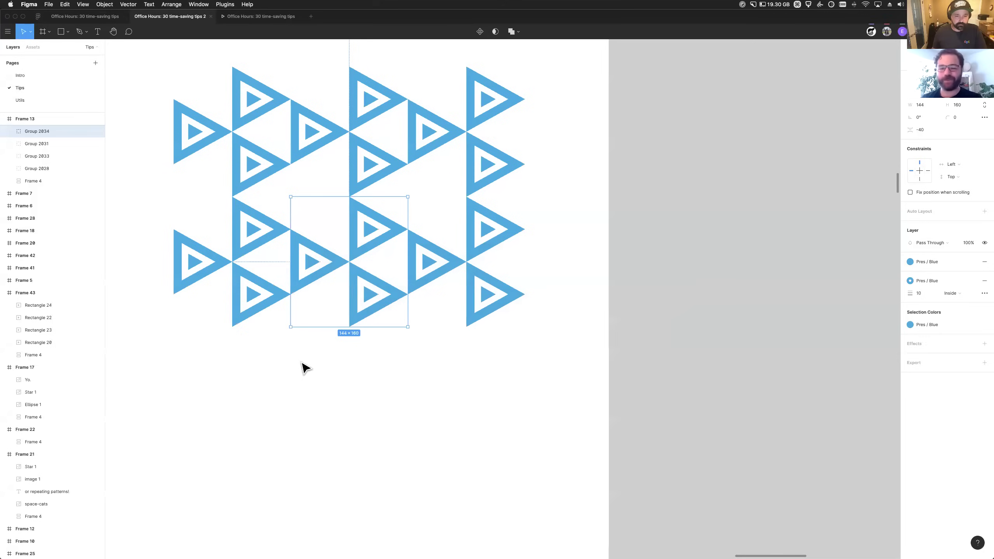
scroll(302, 366, "down", 5)
scroll(303, 369, "down", 10)
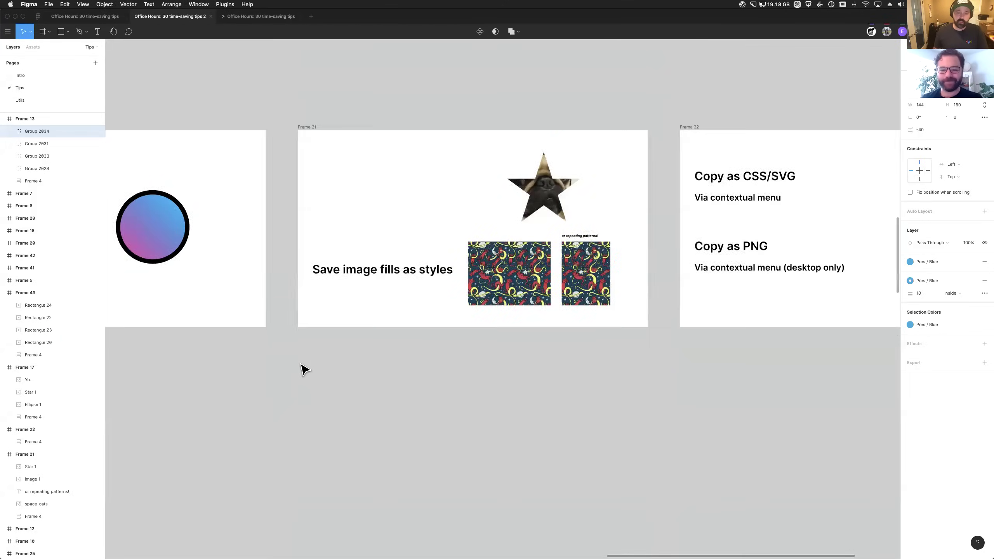
scroll(304, 369, "left", 15)
scroll(303, 369, "left", 5)
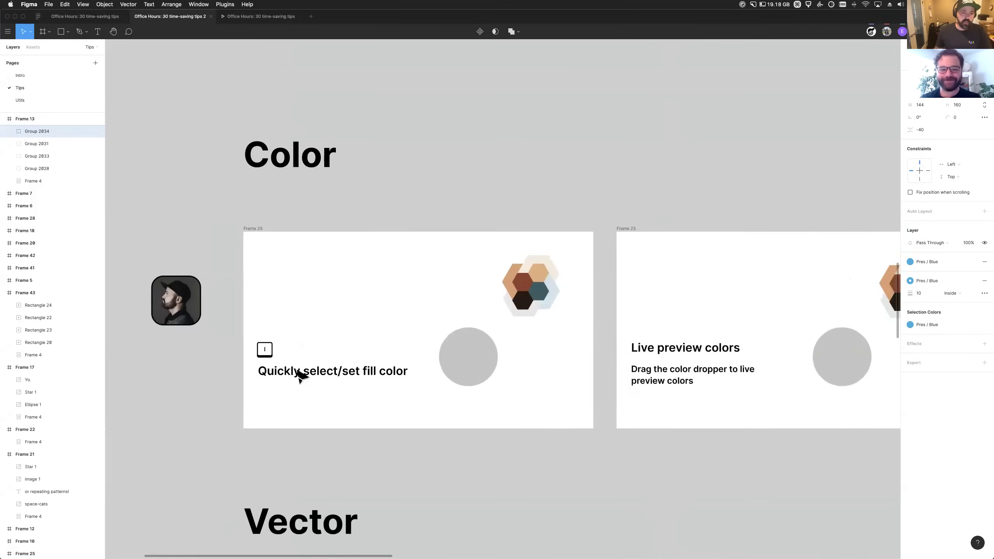
scroll(428, 409, "up", 3)
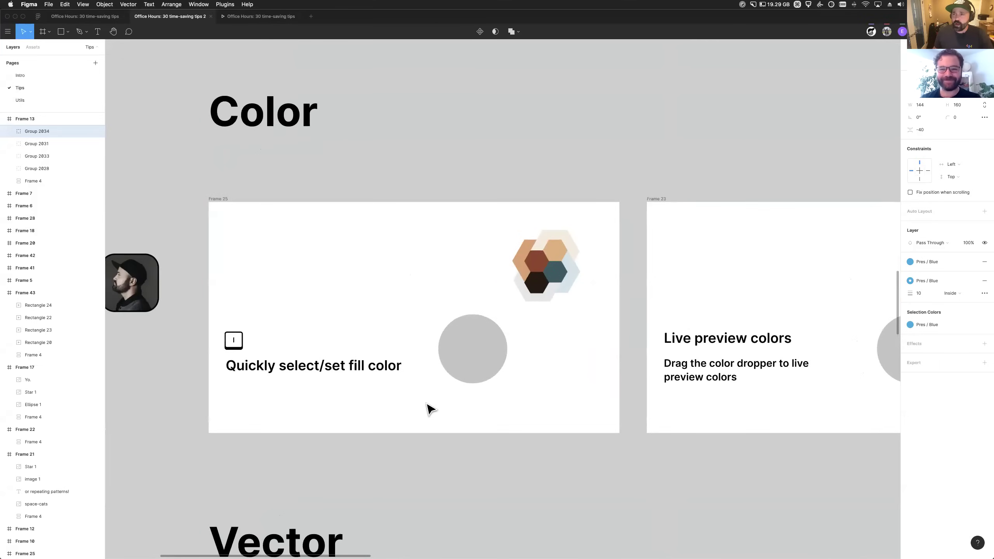
scroll(429, 408, "right", 2)
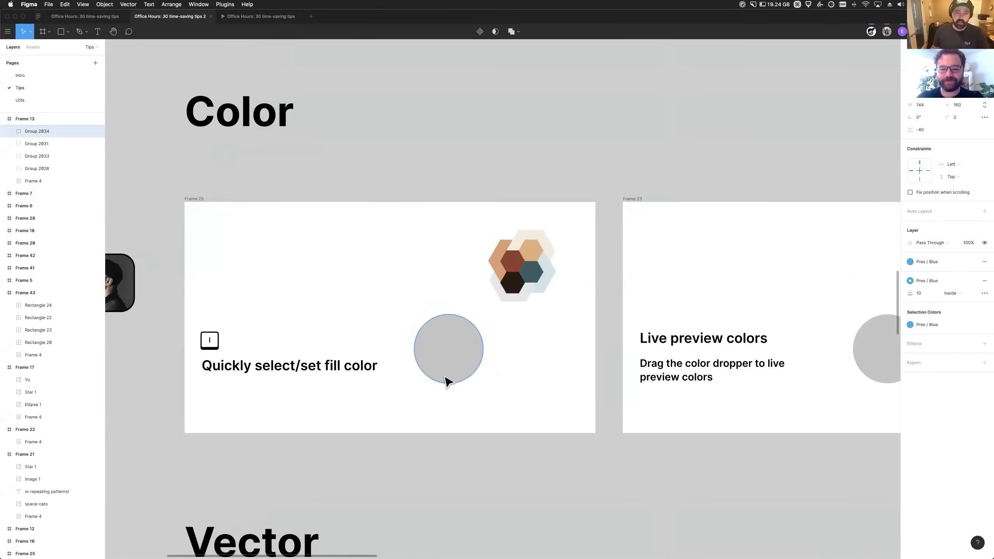
left_click(447, 382)
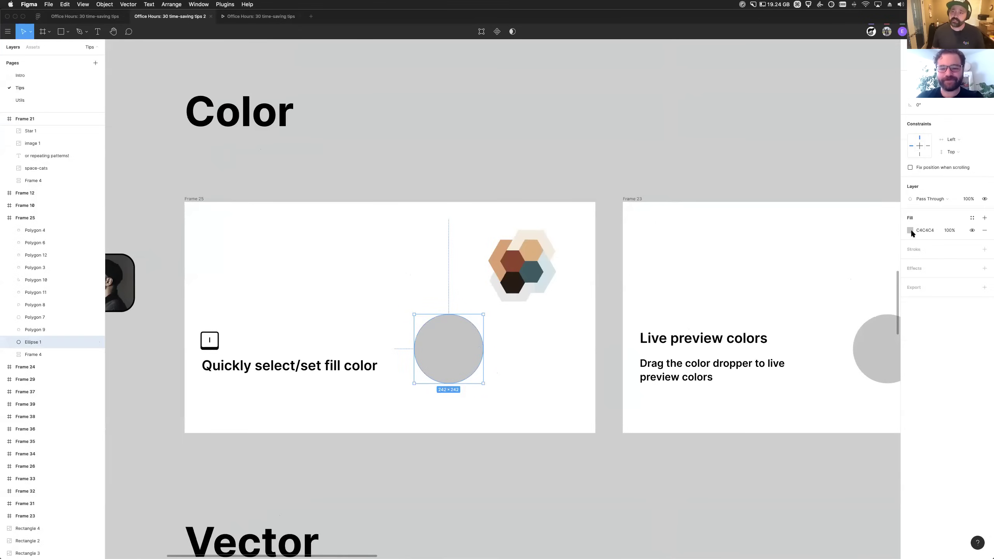
left_click(910, 231)
left_click(819, 348)
left_click(531, 274)
key("Escape")
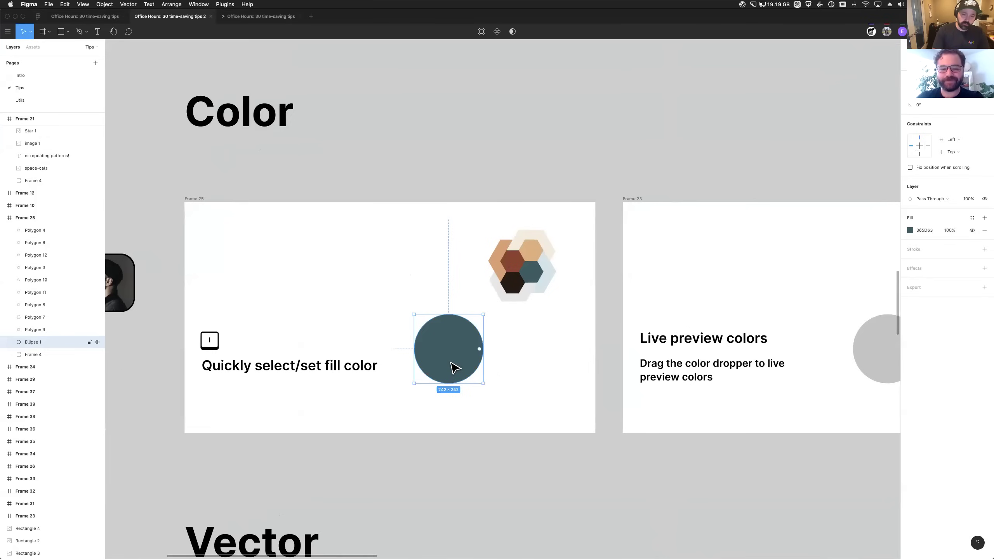
Step: Resample the Frame 25 circle's fill with the eyedropper from the hexagon cluster, finishing on the tan hexagon
key("i")
left_click(515, 270)
key("i")
left_click(532, 251)
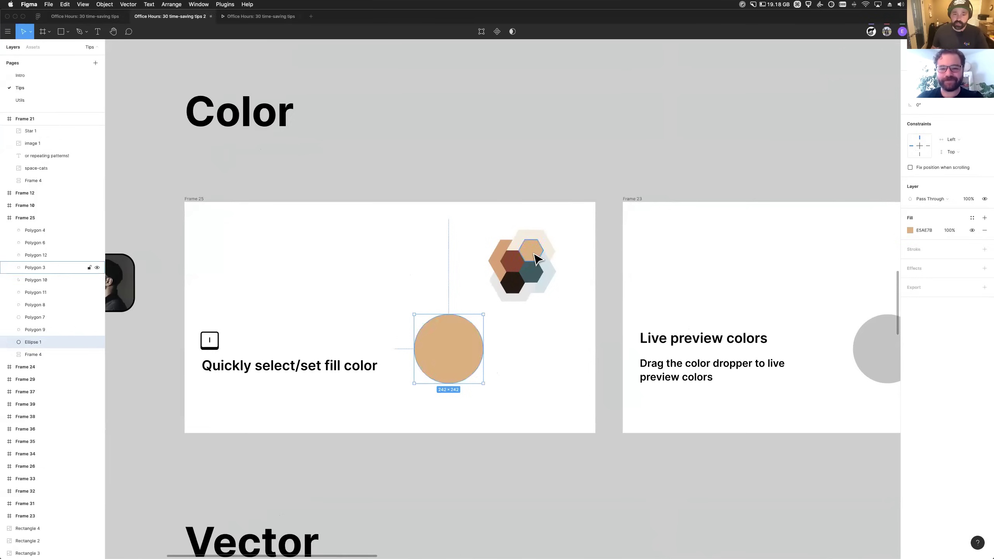
Step: Preview hexagon colors live on the grey circle in Frame 23 with the eyedropper, from dark brown to the final light blue
scroll(579, 344, "right", 10)
left_click(566, 367)
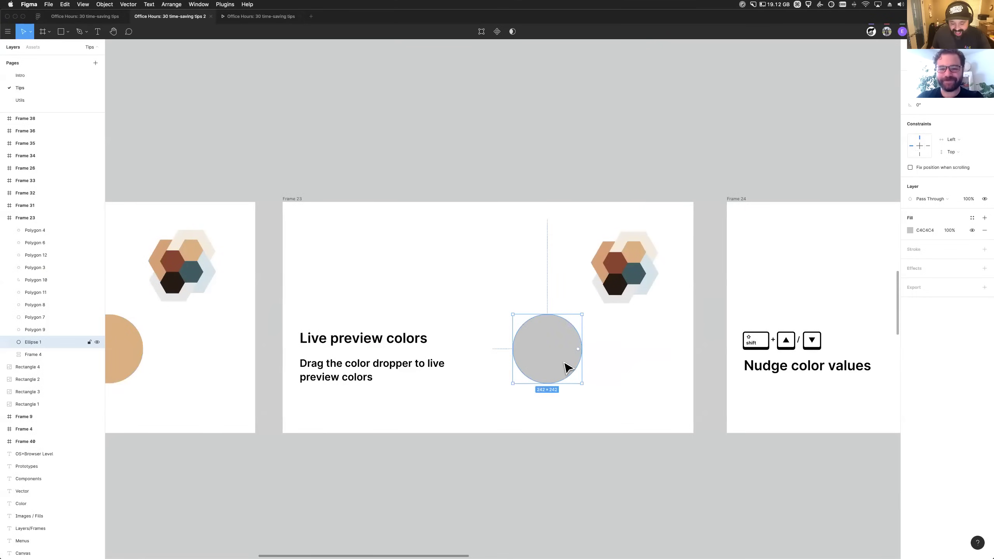
key("i")
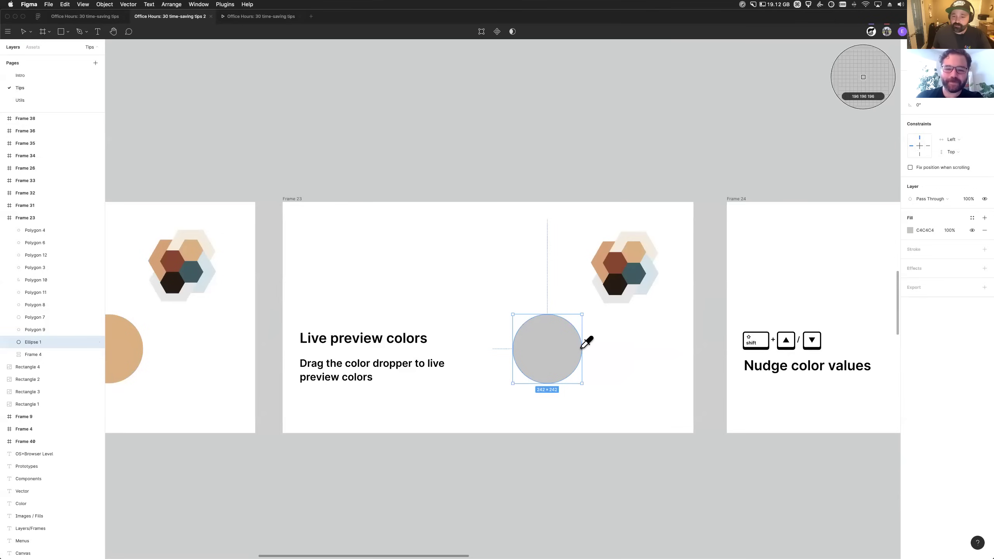
left_click(615, 289)
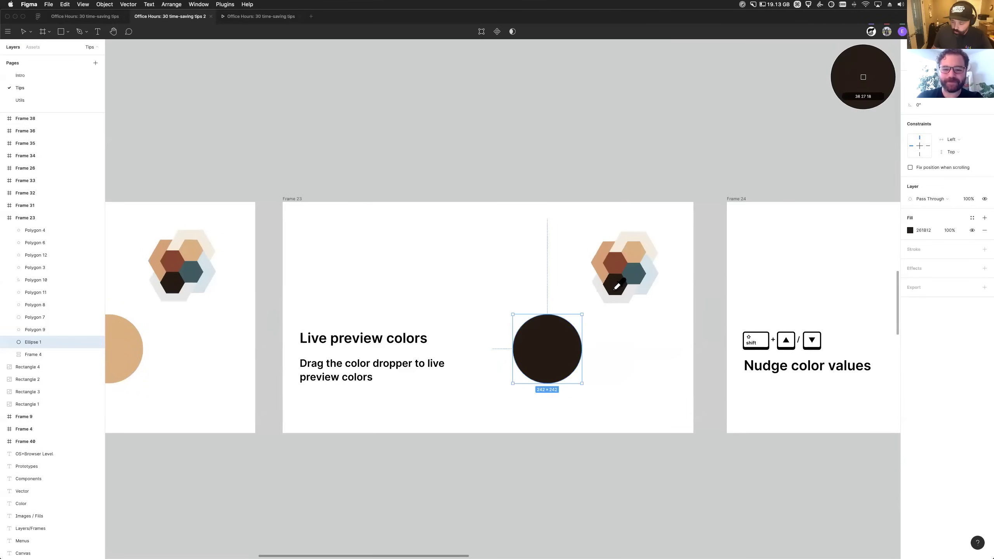
left_click_drag(617, 284, 655, 268)
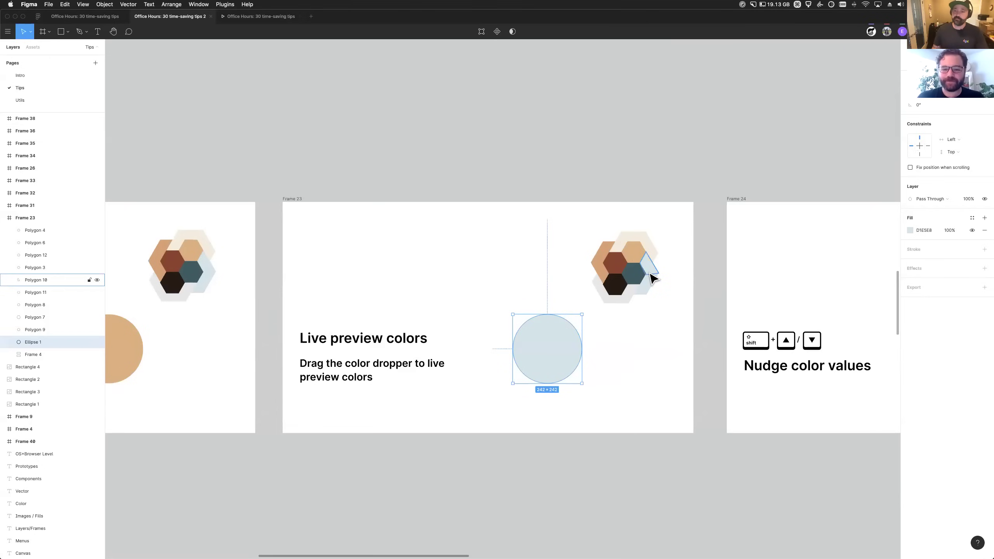
Step: Darken the blue circle in Frame 24 by nudging its fill hex value in large increments to 003369
scroll(653, 278, "right", 10)
left_click(507, 327)
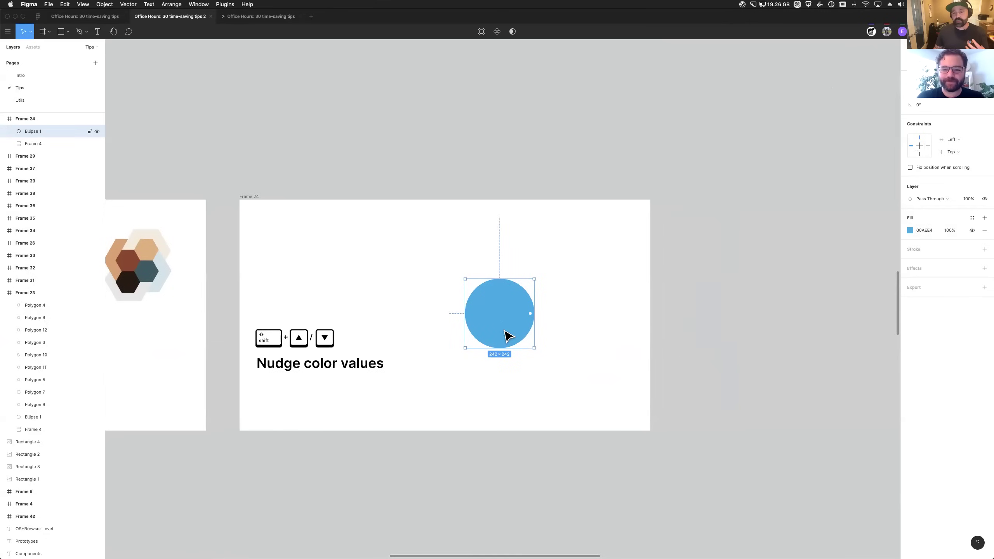
key("shift+Up")
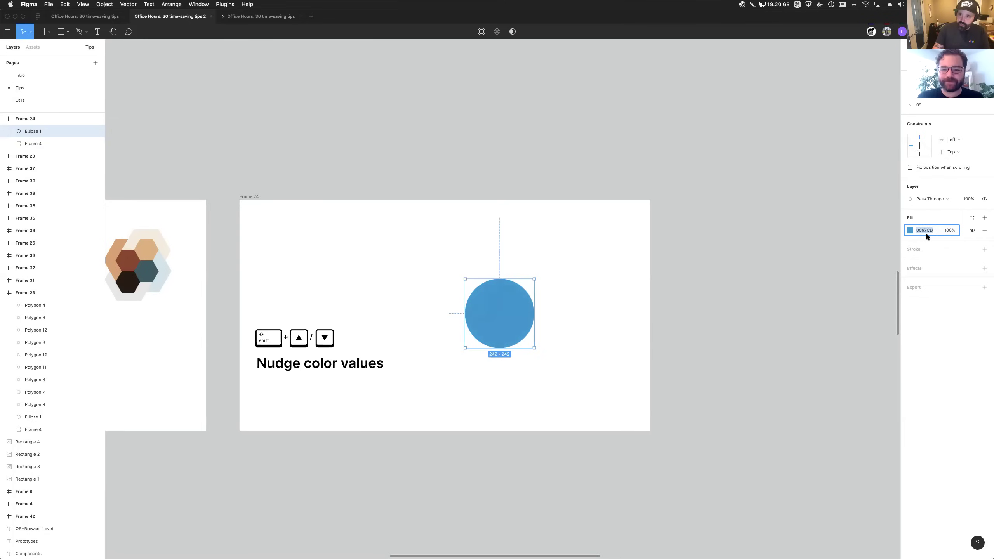
key("shift+Down")
key("shift+Down")
key("shift+Down")
key("shift+Down")
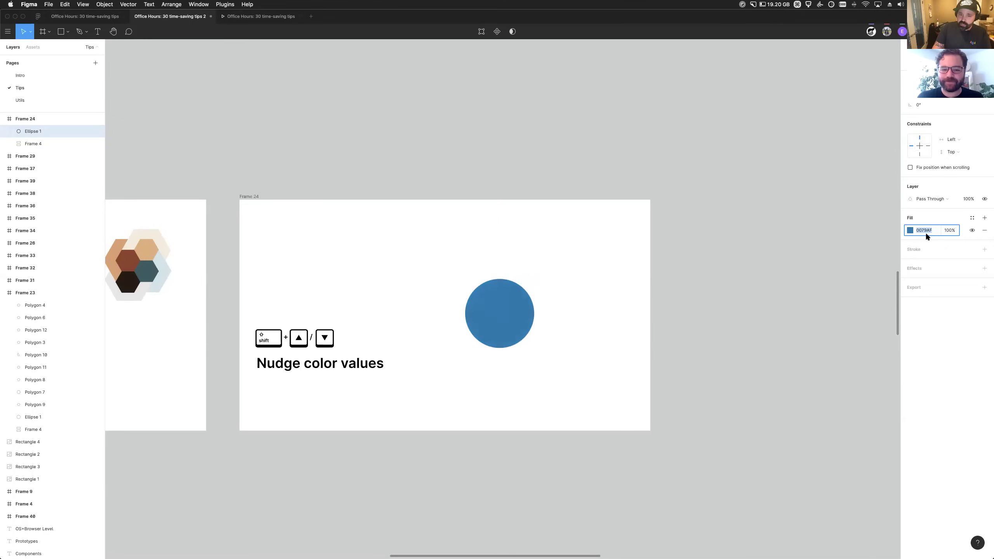
key("shift+Down")
key("shift+Down")
key("shift+Down")
key("shift+Down")
key("shift+Down")
key("shift+Down")
key("shift+Down")
key("shift+Down")
key("shift+Down")
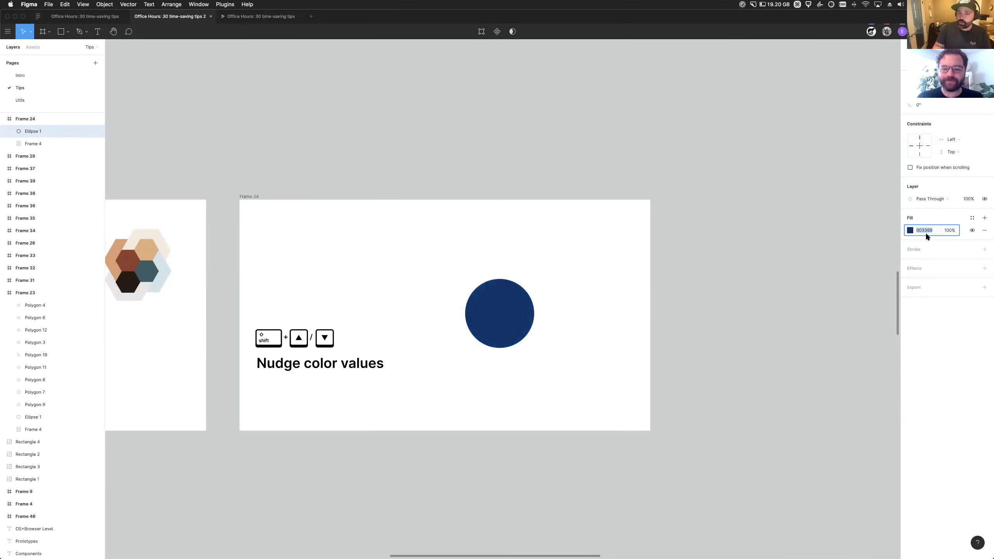
Step: Lighten the Frame 24 circle's fill to 8283B9 by nudging its hex value up and down in large increments
key("shift+Up")
key("shift+Down")
key("shift+Down")
key("shift+Up")
key("shift+Up")
key("shift+Up")
key("shift+Up")
key("shift+Up")
key("shift+Up")
key("shift+Up")
key("shift+Up")
key("shift+Up")
key("shift+Up")
key("shift+Up")
key("shift+Up")
key("shift+Up")
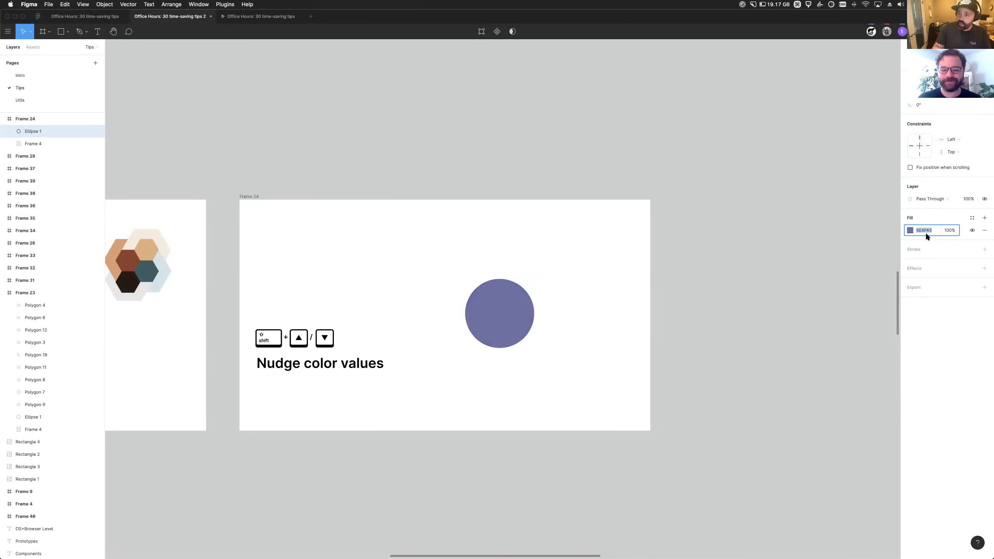
key("shift+Up")
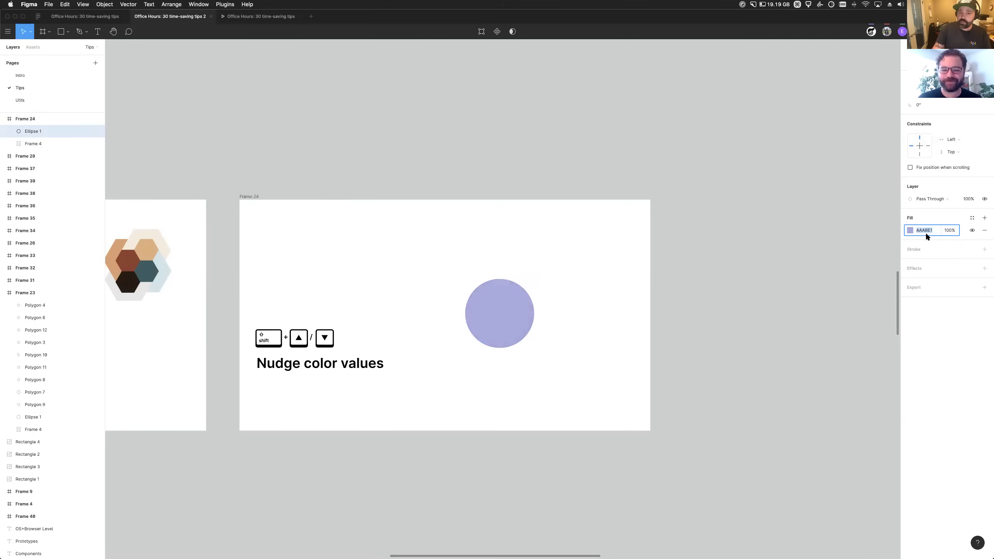
key("shift+Down")
key("shift+Down")
key("shift+Down")
key("shift+Down")
key("Escape")
left_click(573, 355)
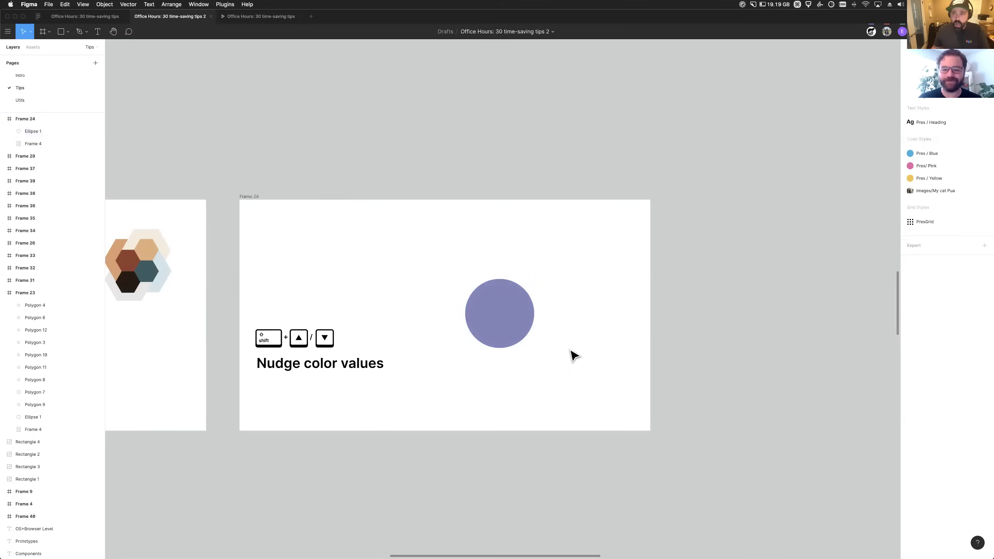
Step: Switch the Frame 24 circle's fill color to HSL values and nudge its hue in large increments to 289
left_click(482, 327)
left_click(910, 230)
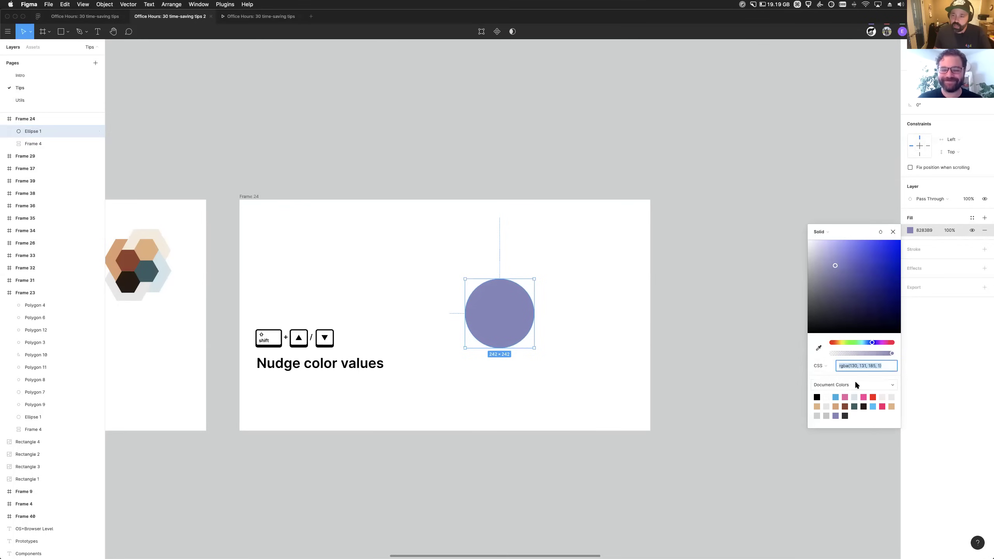
left_click(822, 365)
left_click(835, 374)
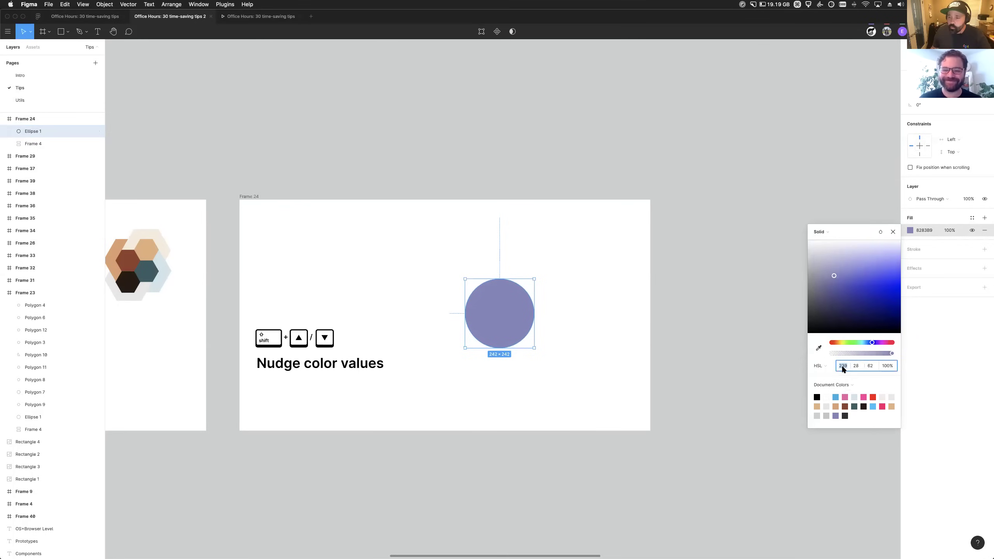
left_click(845, 368)
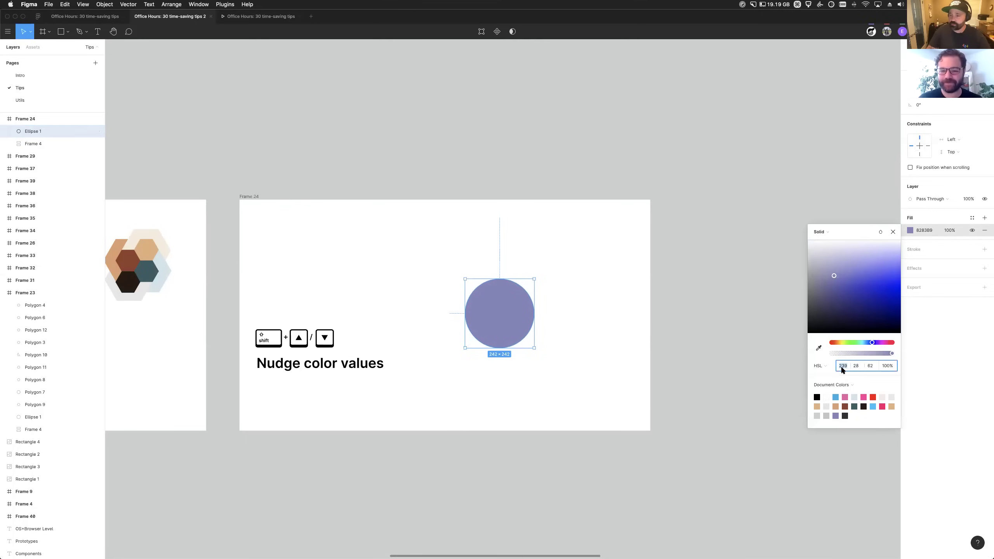
key("shift+Up")
key("shift+Up")
key("shift+Up")
key("shift+Down")
key("shift+Down")
key("shift+Up")
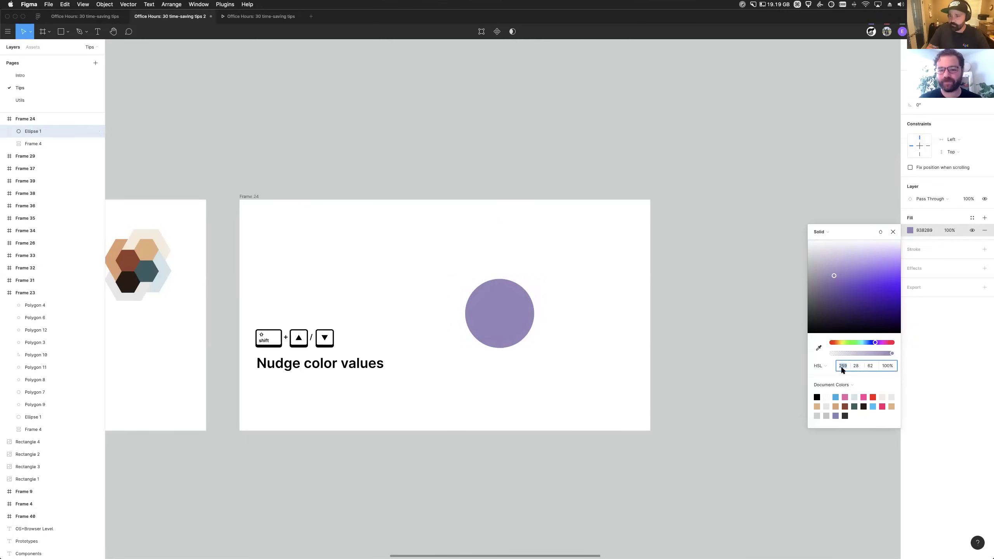
key("shift+Up")
key("shift+Up")
key("shift+Up")
Step: Switch the circle's fill color to CSS format and nudge its red value up and down in large increments, finishing on 175
left_click(823, 365)
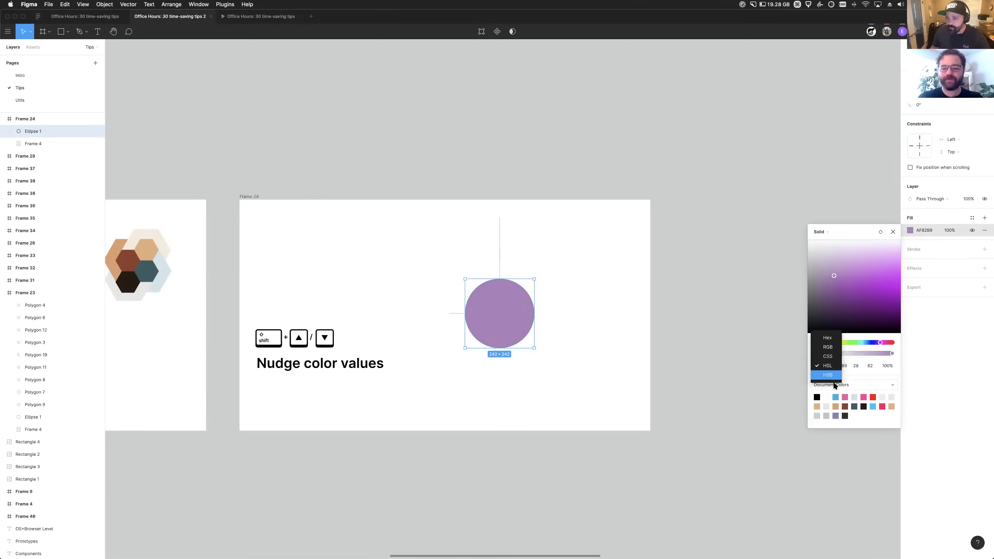
left_click(829, 357)
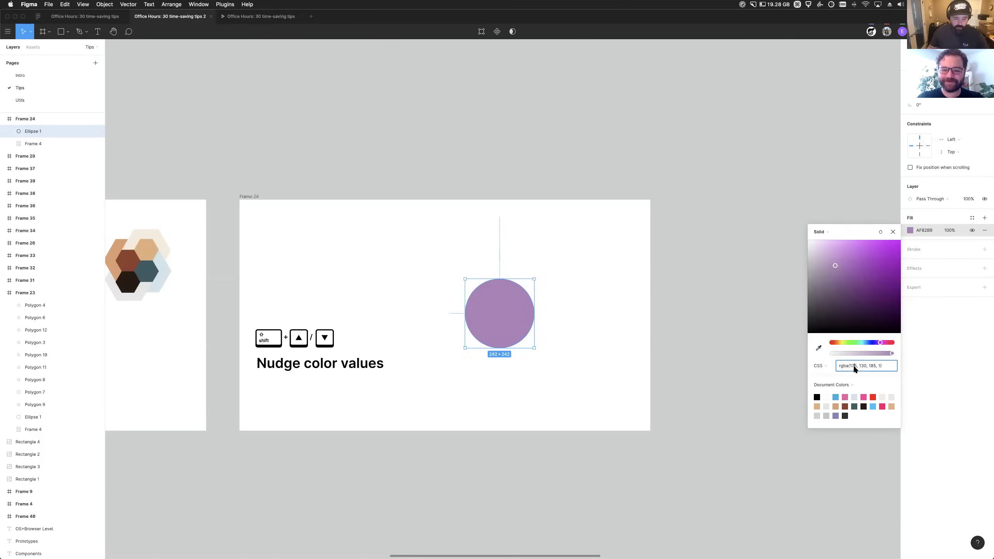
key("shift+Up")
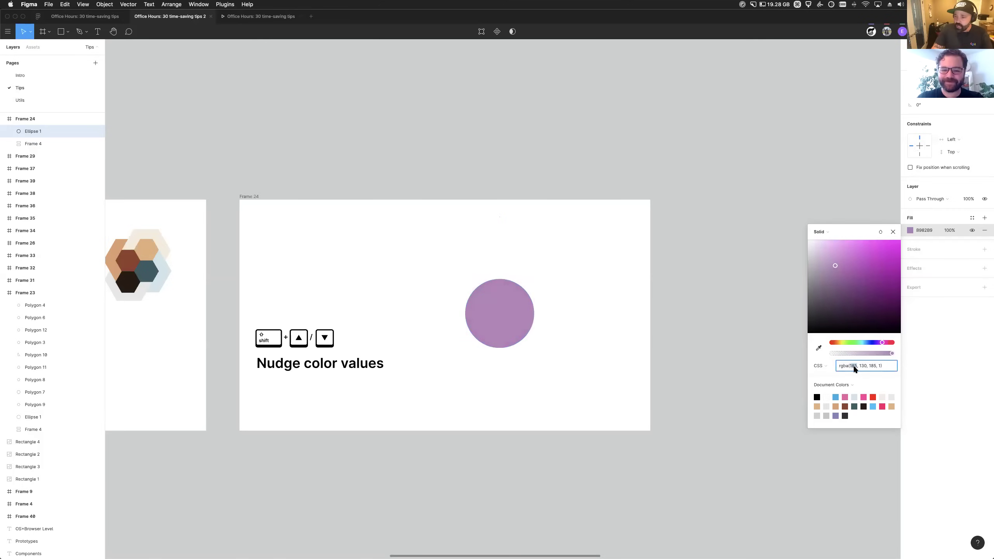
key("shift+Up")
key("shift+Up")
key("shift+Down")
key("shift+Down")
key("shift+Down")
key("shift+Down")
key("shift+Down")
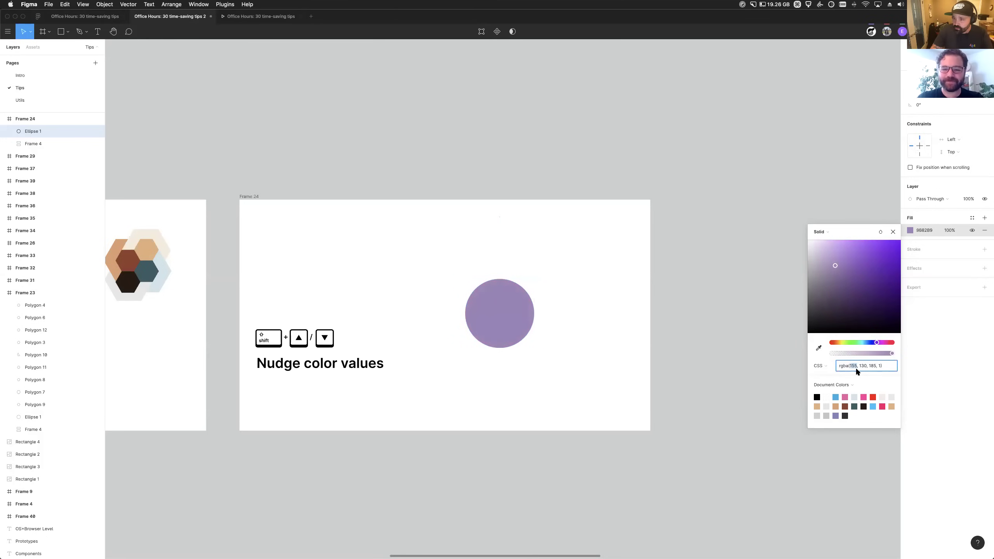
key("shift+Up")
key("shift+Up")
key("shift+Up")
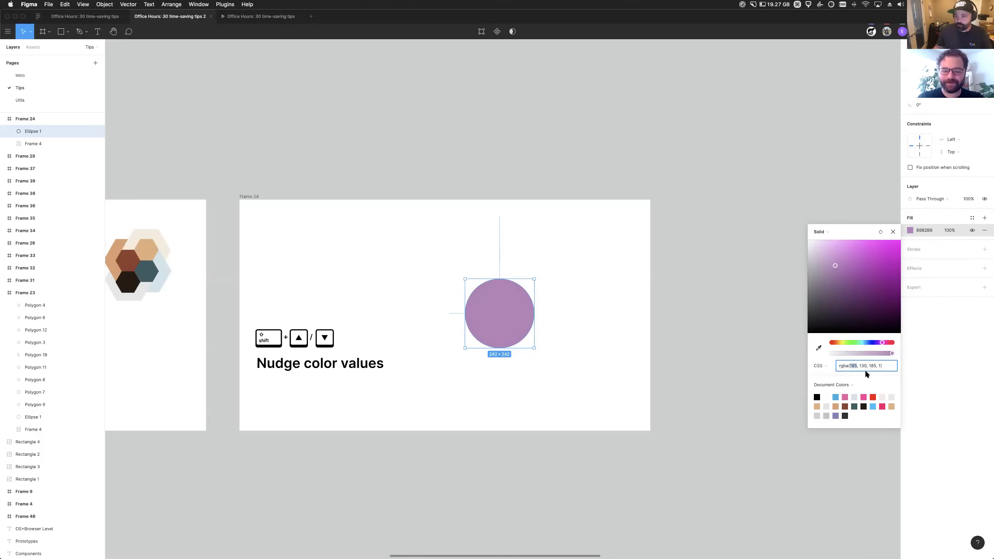
key("shift+Down")
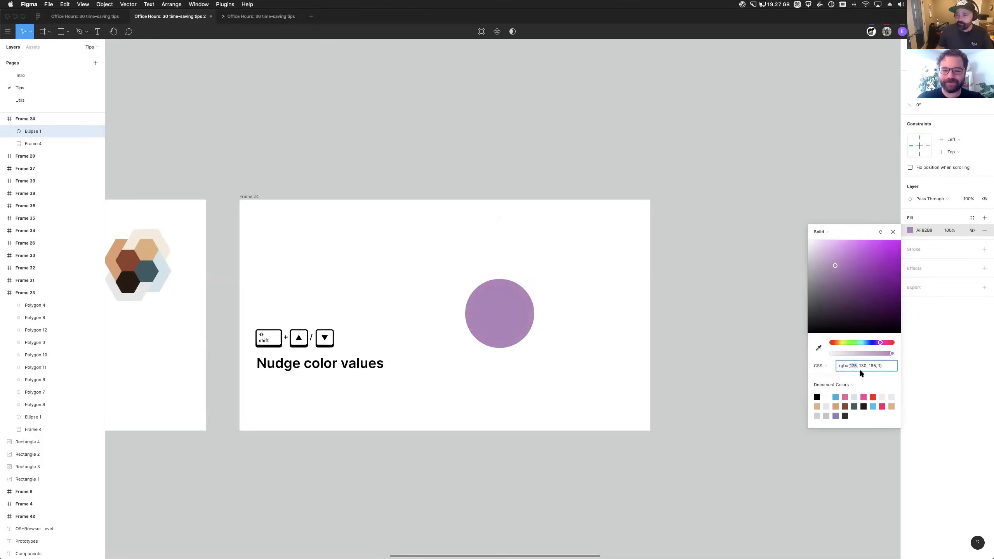
key("Escape")
left_click(751, 419)
Step: Examine the Flatten selection example in Frame 31 of the Vector section, including its blue rectangle and triangle
scroll(715, 424, "down", 5)
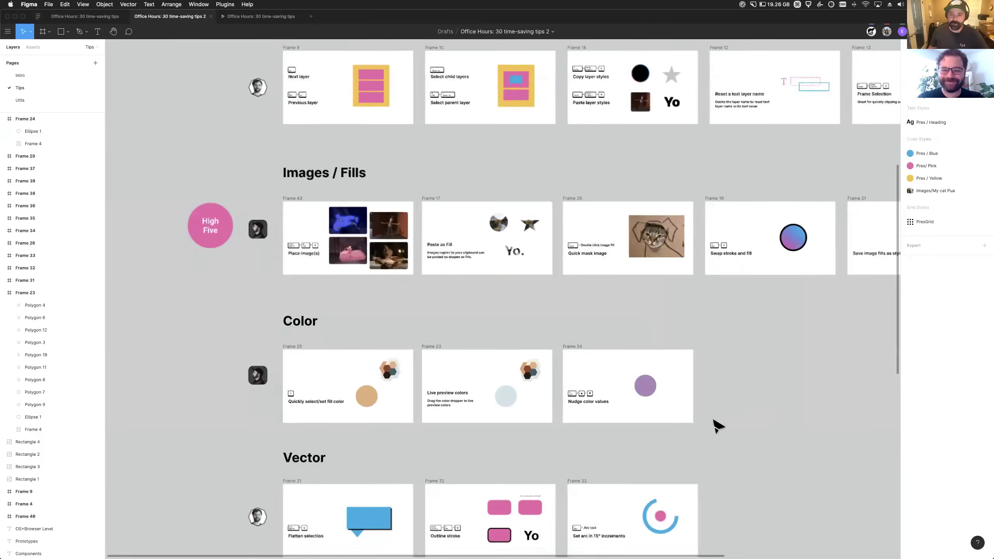
scroll(665, 439, "down", 8)
scroll(333, 366, "up", 2)
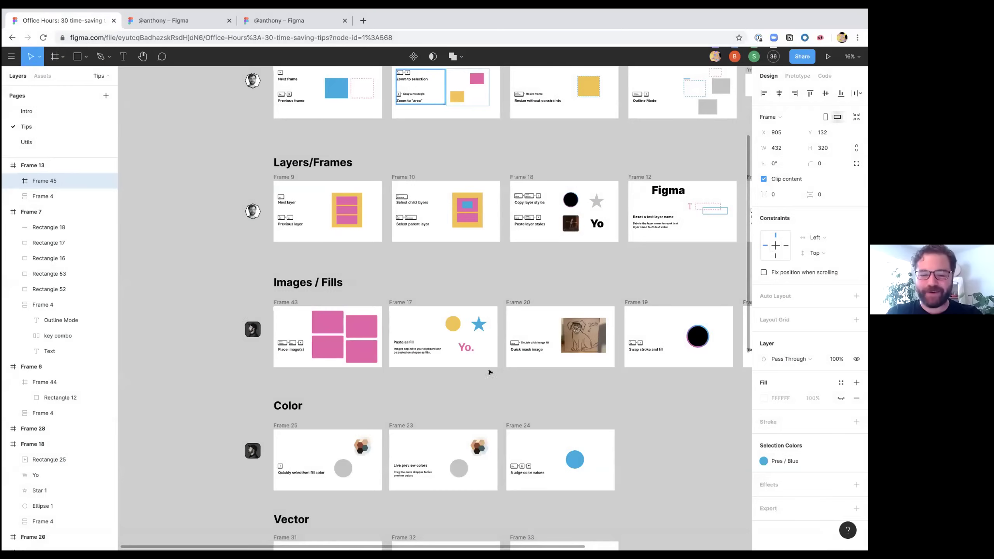
scroll(488, 372, "down", 5)
scroll(488, 372, "left", 3)
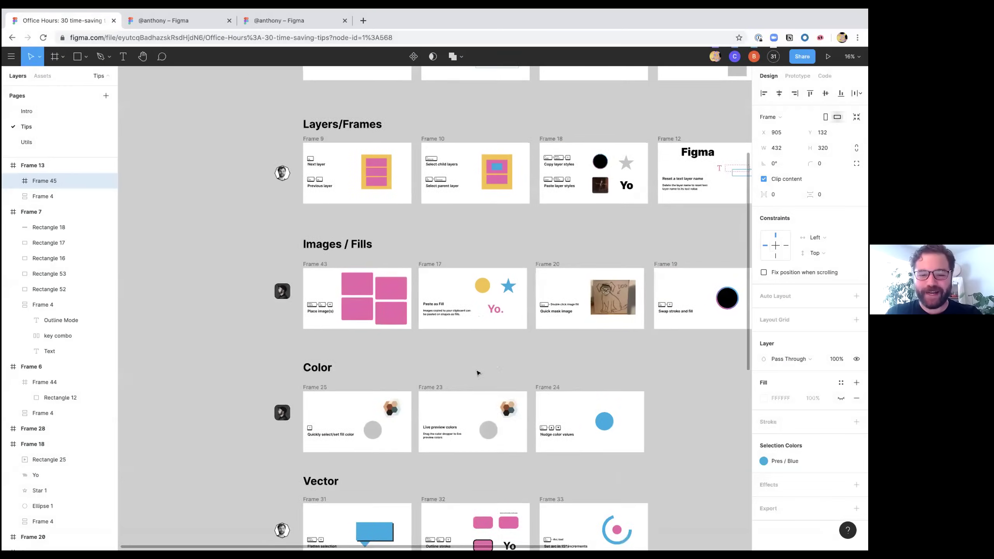
scroll(478, 373, "up", 5)
scroll(477, 373, "down", 3)
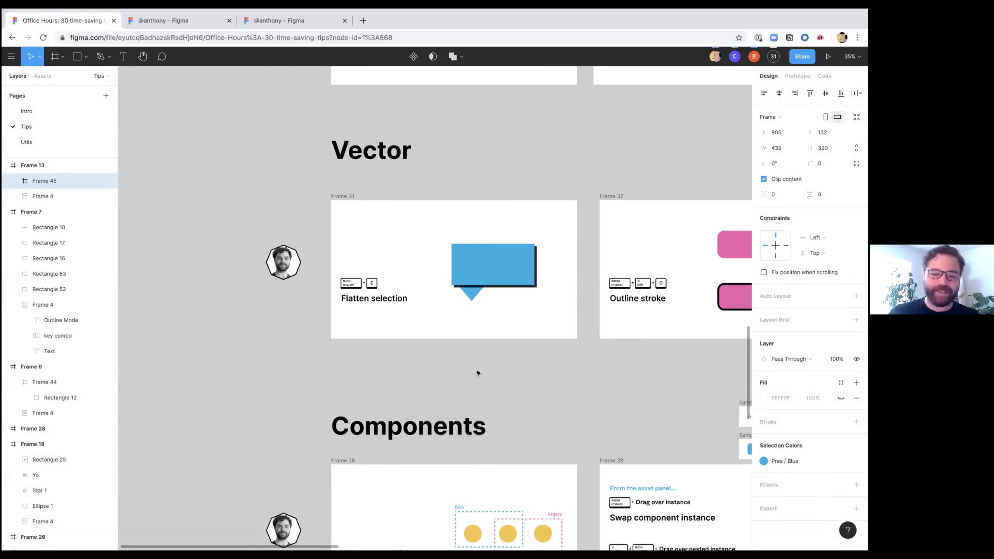
scroll(508, 346, "up", 2)
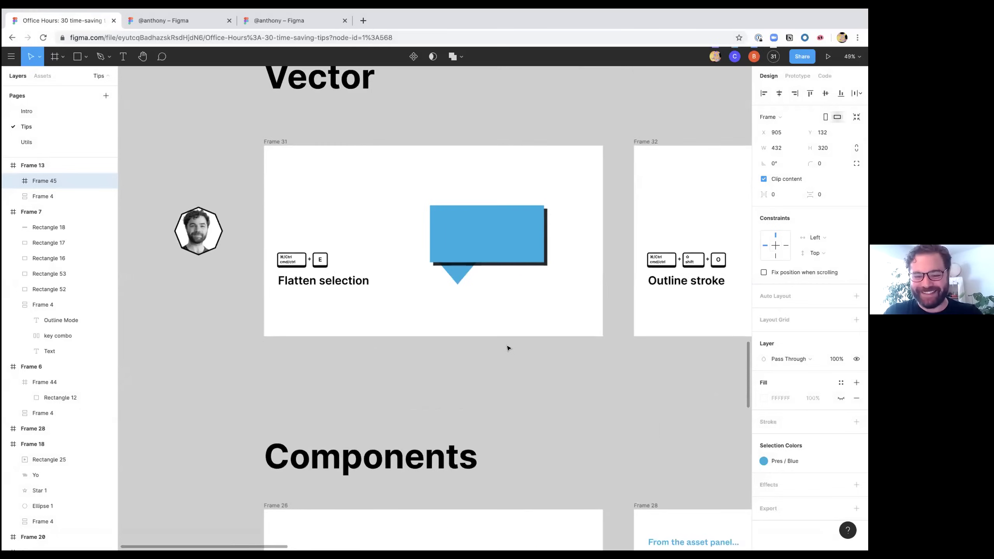
scroll(508, 347, "up", 3)
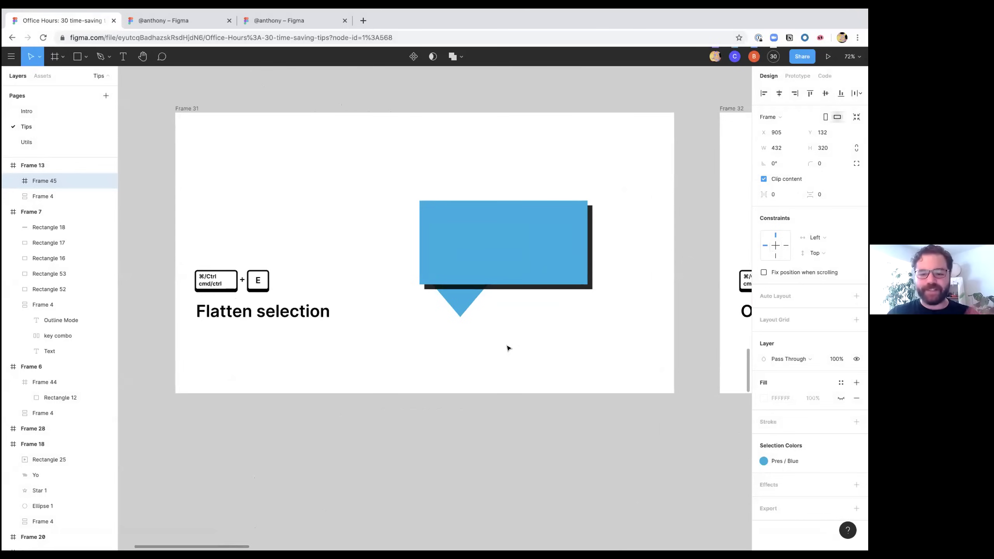
left_click(458, 300)
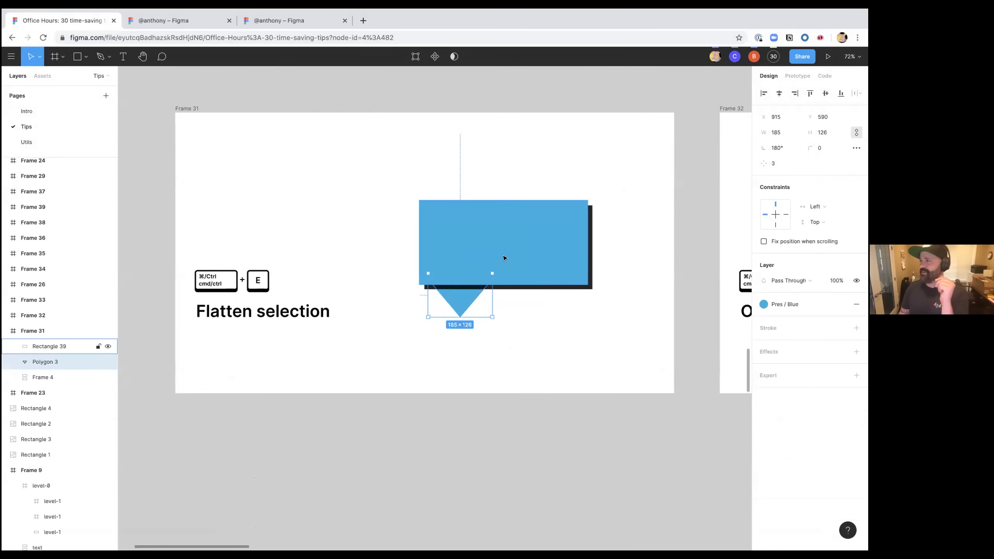
scroll(504, 258, "up", 2)
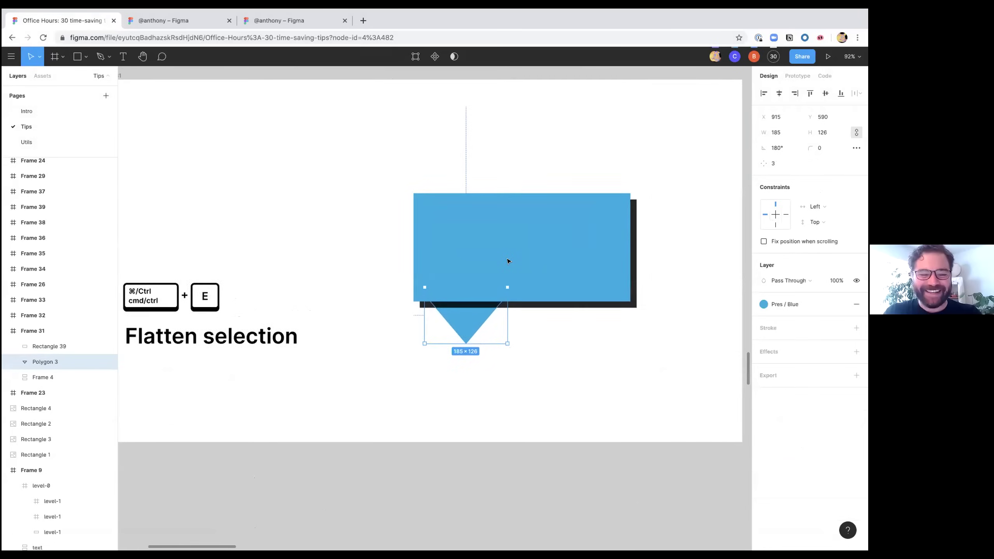
scroll(507, 260, "down", 4)
scroll(507, 261, "up", 2)
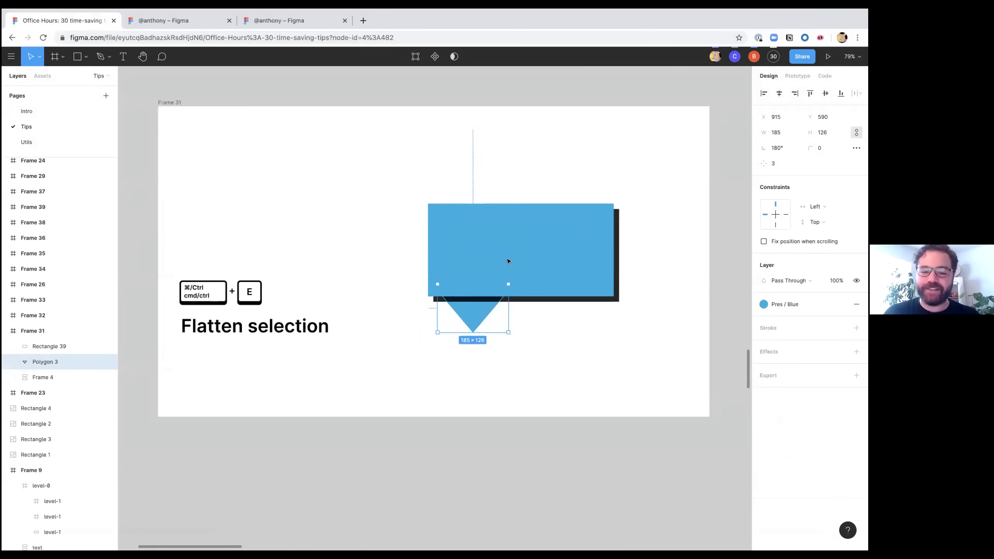
left_click(521, 232)
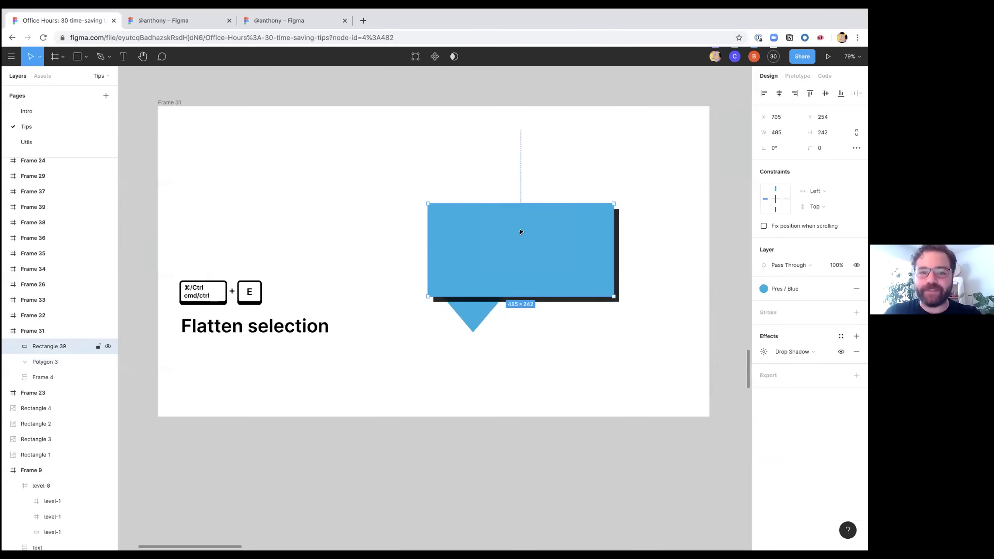
scroll(650, 157, "down", 5)
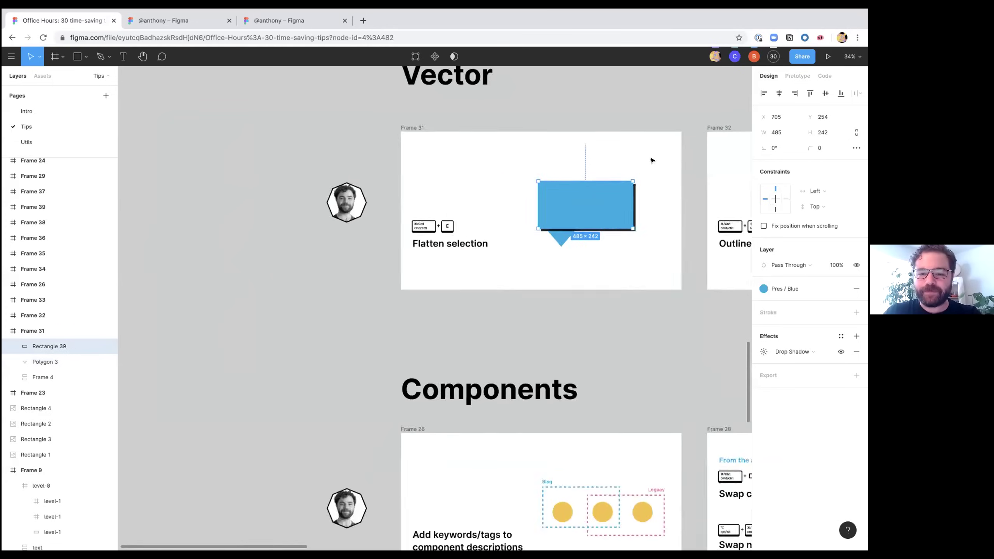
scroll(650, 157, "up", 3)
scroll(511, 255, "up", 4)
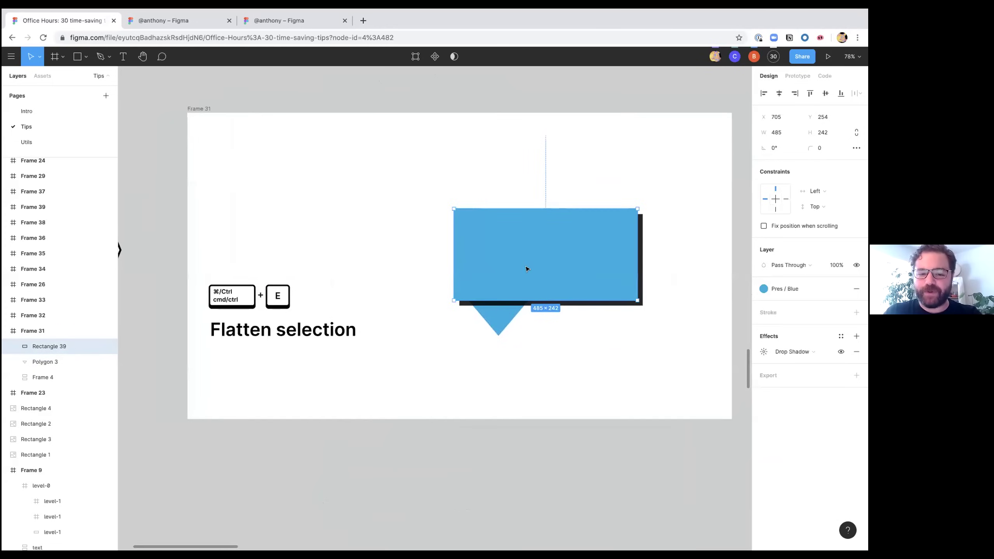
scroll(563, 344, "right", 2)
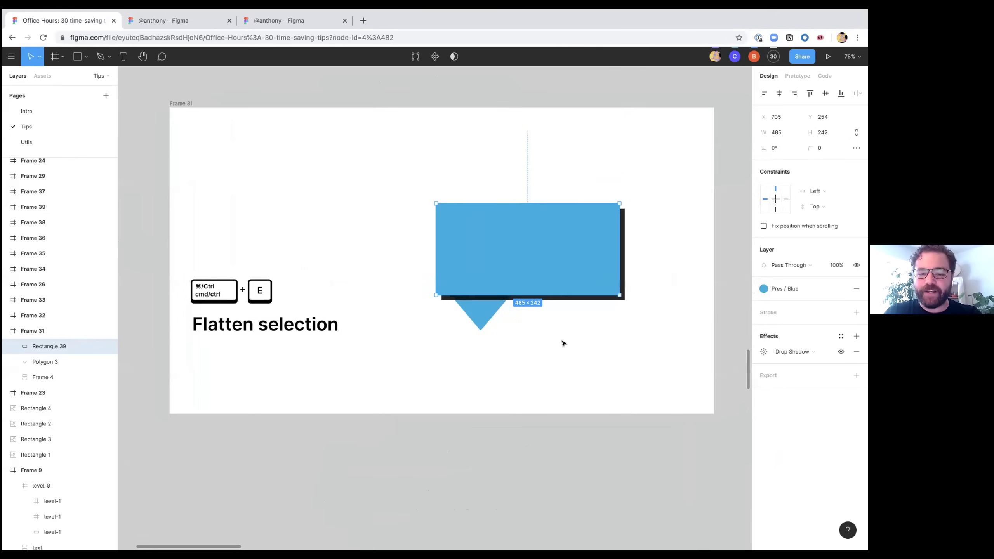
Step: Move the blue rectangle in Frame 31 slightly down to Y 258
left_click(462, 309)
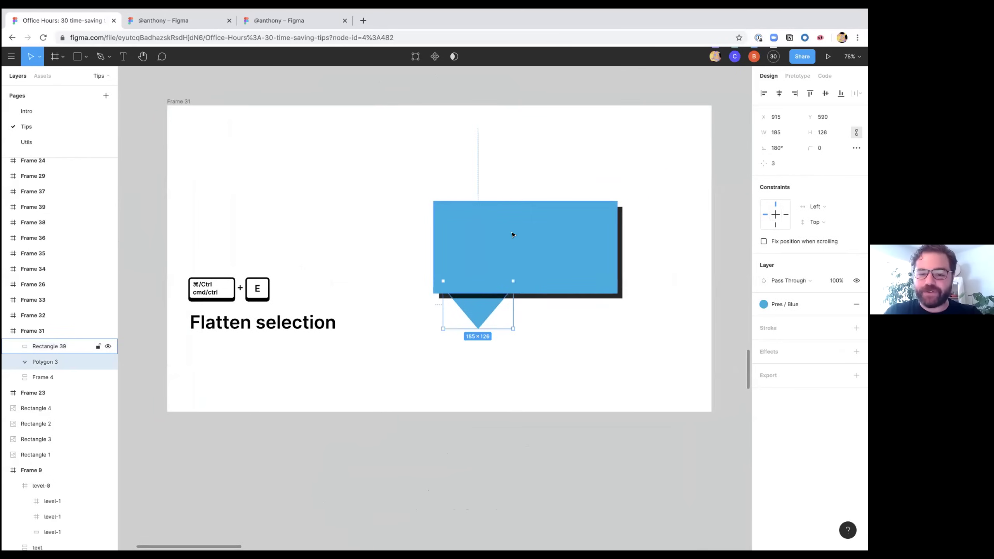
left_click(526, 247)
left_click_drag(539, 237, 540, 237)
key("Escape")
left_click(477, 311)
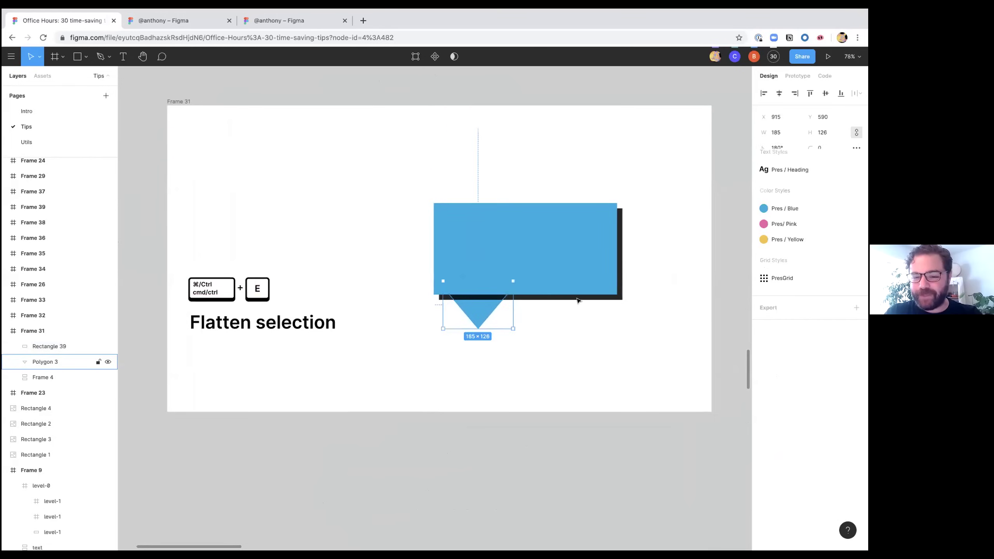
left_click(578, 288)
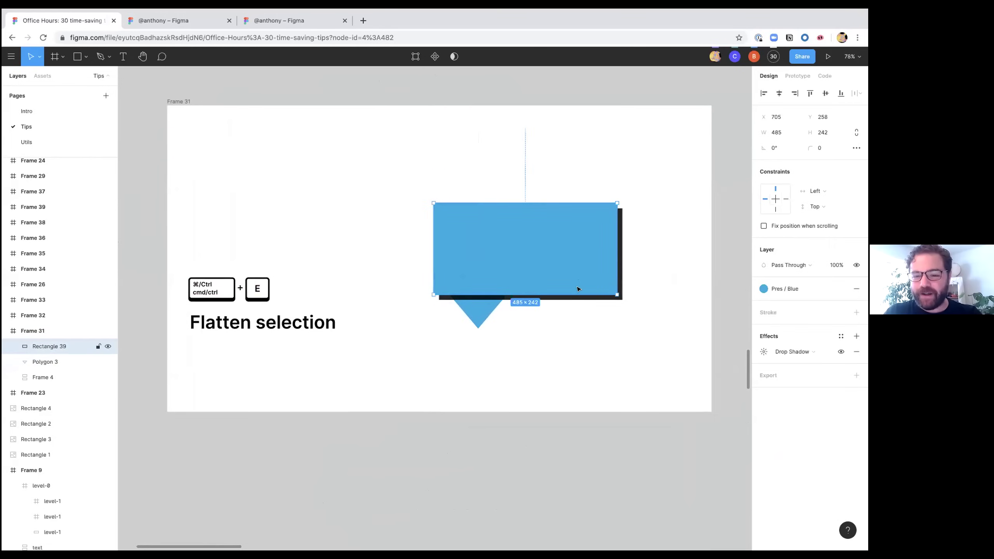
key("Escape")
Step: Try adding a default drop shadow to the blue triangle in Frame 31, and undo it
left_click(488, 314)
left_click(799, 348)
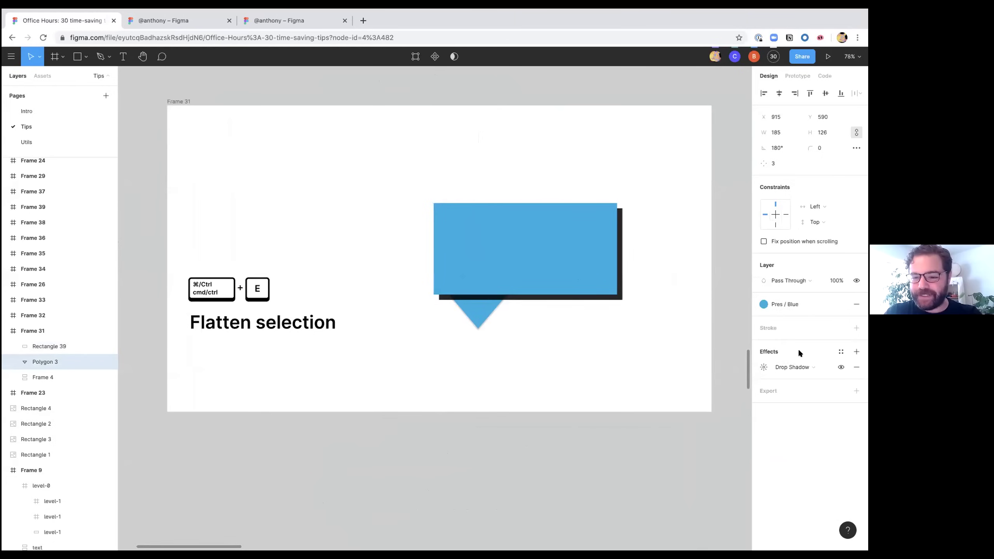
key("ctrl+z")
key("Escape")
Step: Copy the blue rectangle's properties and paste them onto the triangle so it gets the same dark drop shadow
left_click(587, 270)
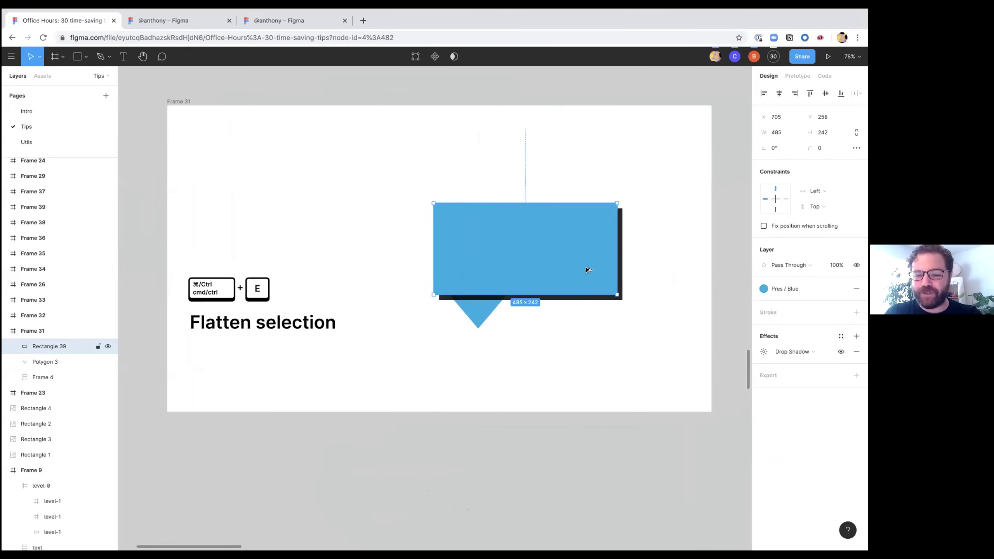
left_click(479, 309)
key("ctrl+alt+v")
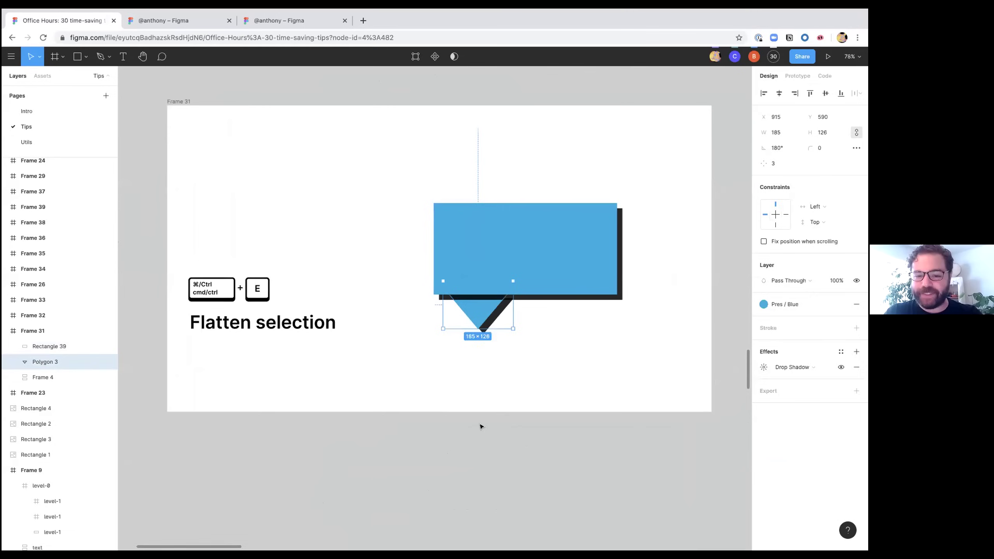
left_click(473, 384)
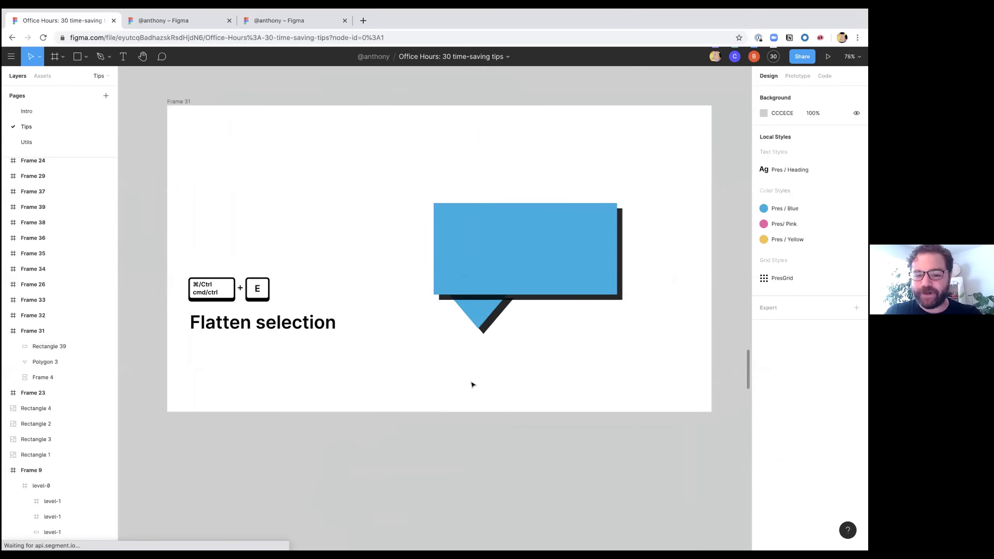
Step: Try flattening the blue rectangle and triangle in Frame 31 into one vector, and undo it
left_click(484, 311)
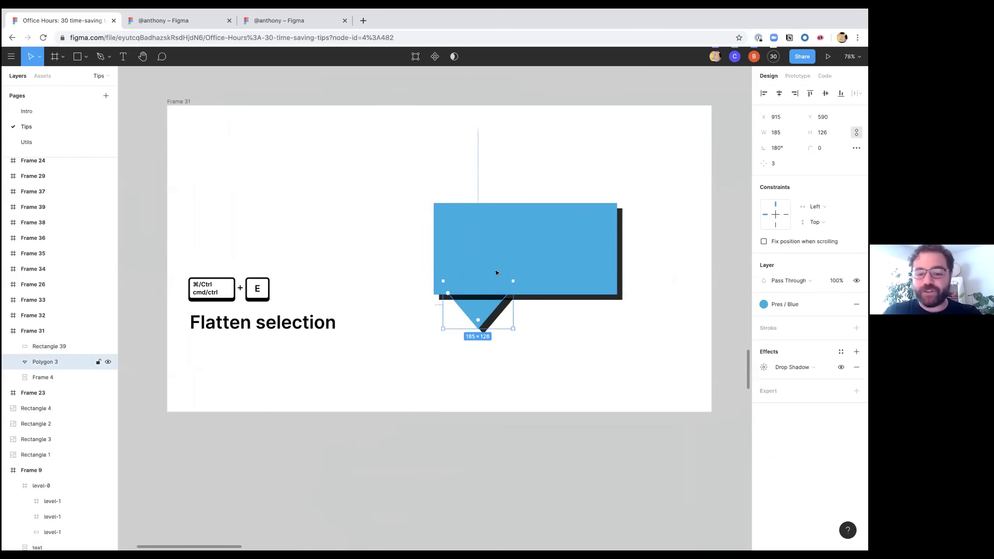
left_click(496, 272, "shift")
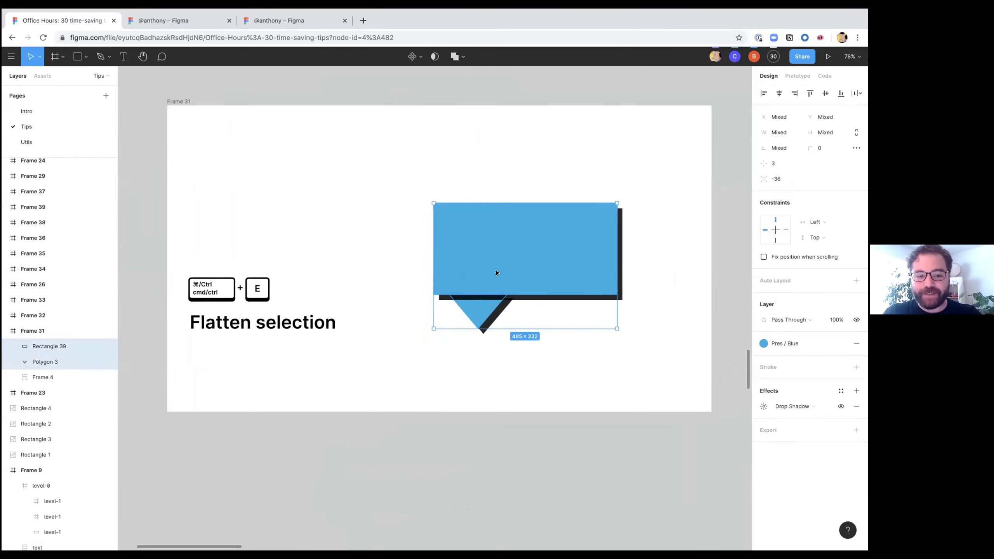
key("ctrl+e")
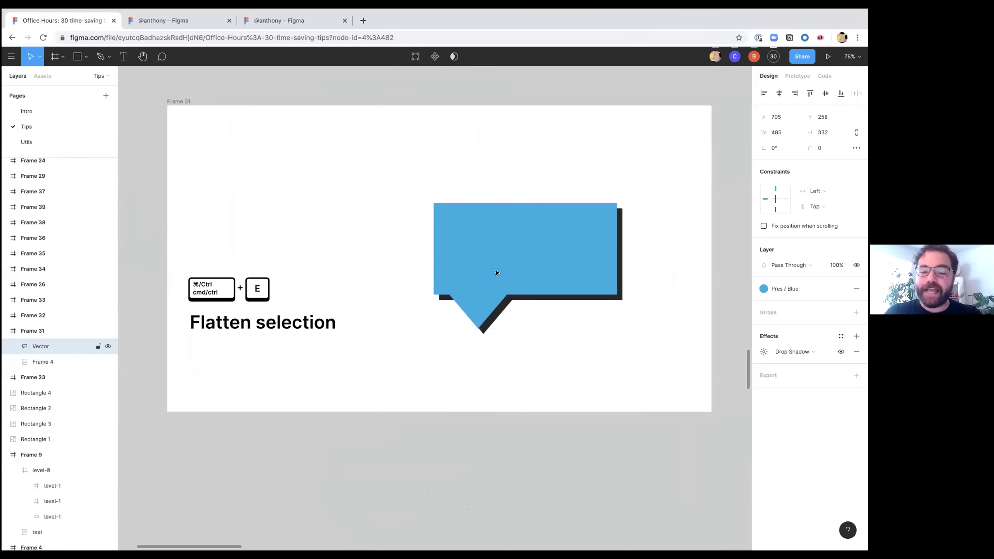
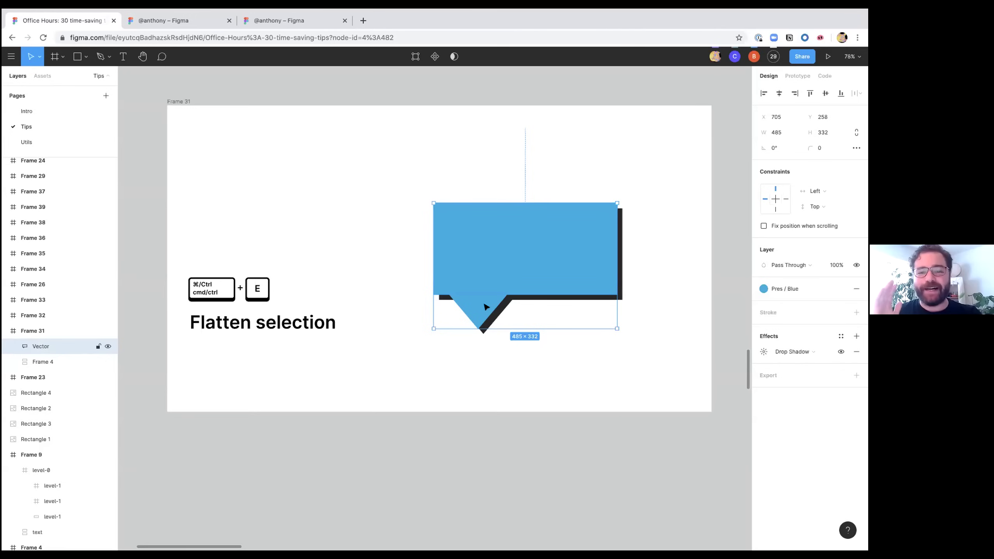
key("ctrl+z")
Step: Flatten the blue rectangle and the triangle in Frame 31 into a single speech-bubble vector
left_click(500, 269)
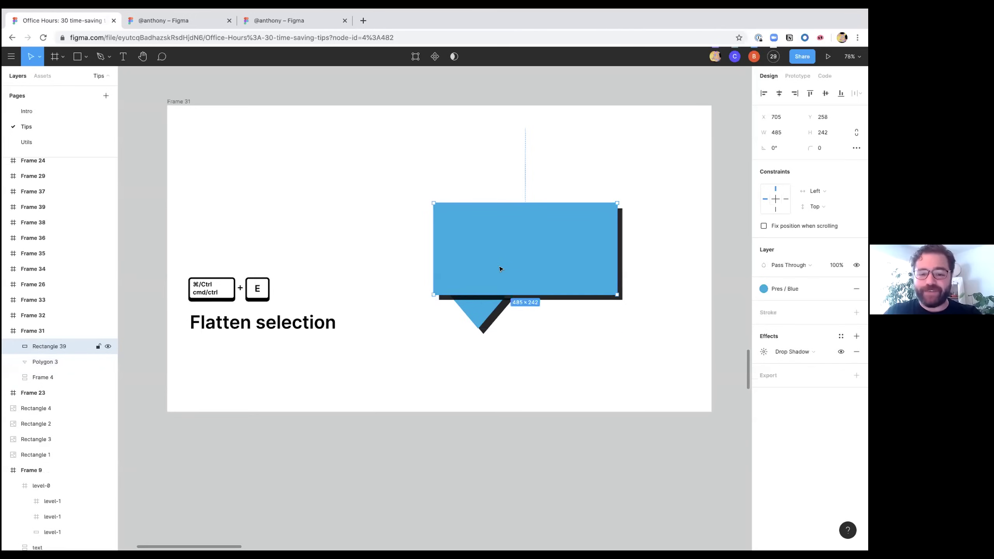
double_click(500, 269)
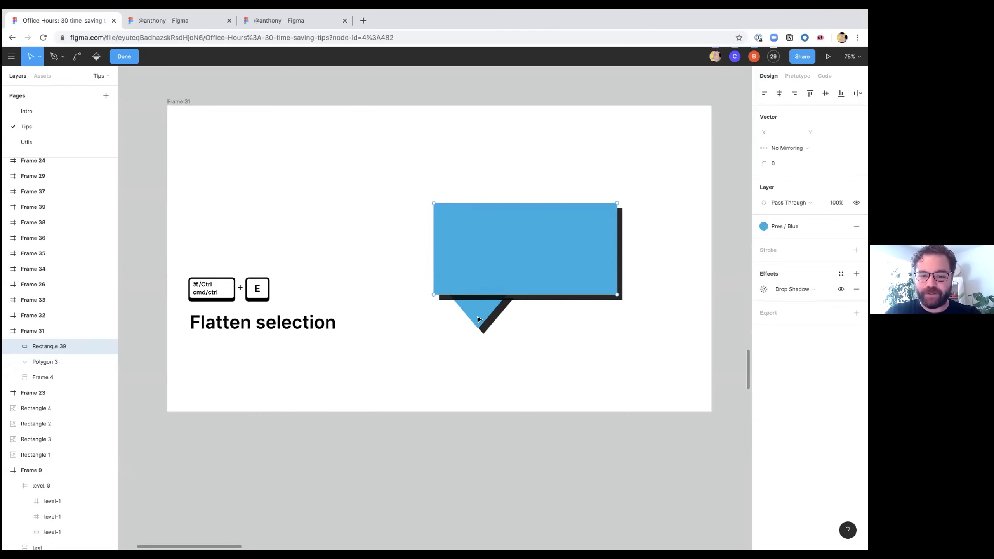
key("Escape")
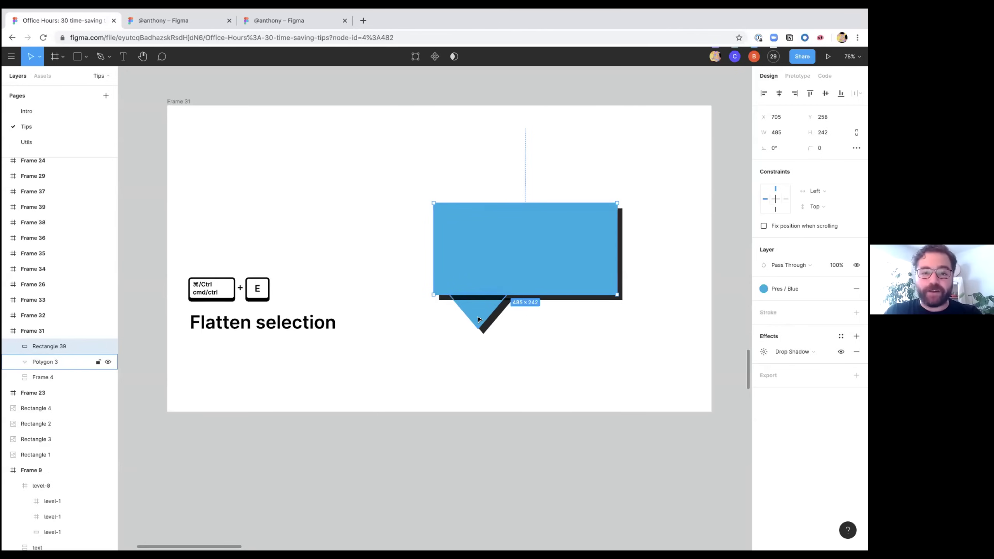
key("Tab")
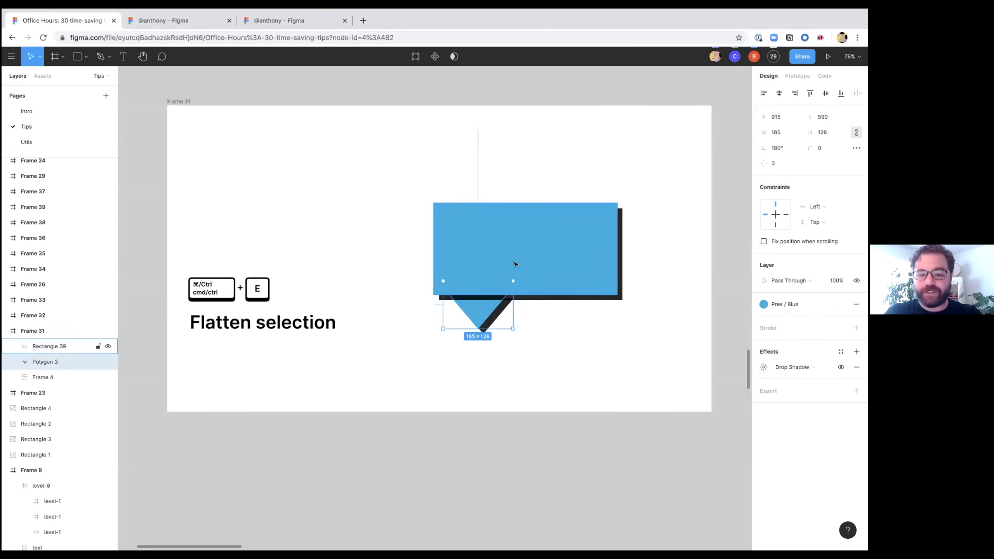
left_click(514, 264, "shift")
key("ctrl+e")
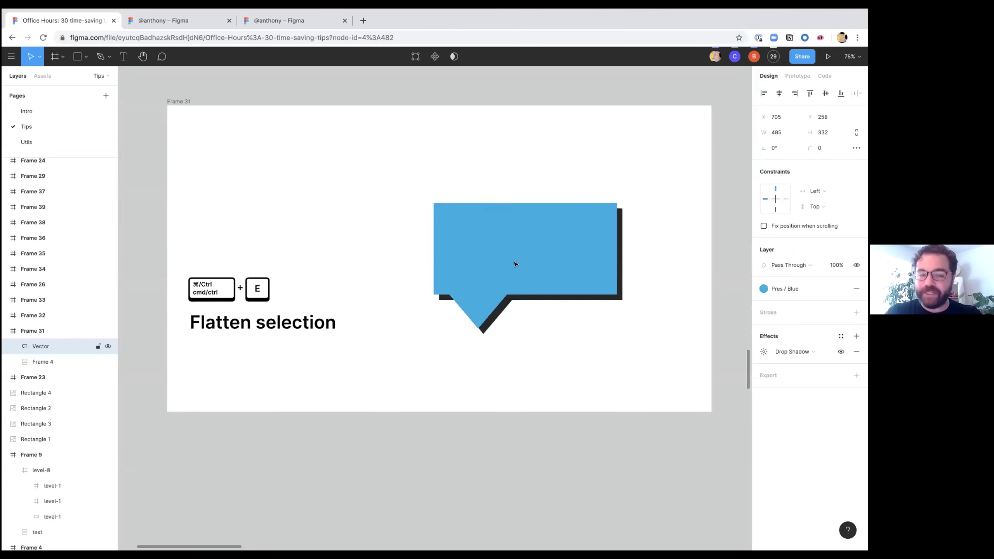
Step: Examine the Outline stroke example in Frame 32, including the plain pink rounded rectangle next to the one under the edit-mode note
scroll(514, 265, "right", 5)
scroll(515, 265, "right", 10)
scroll(515, 264, "left", 1)
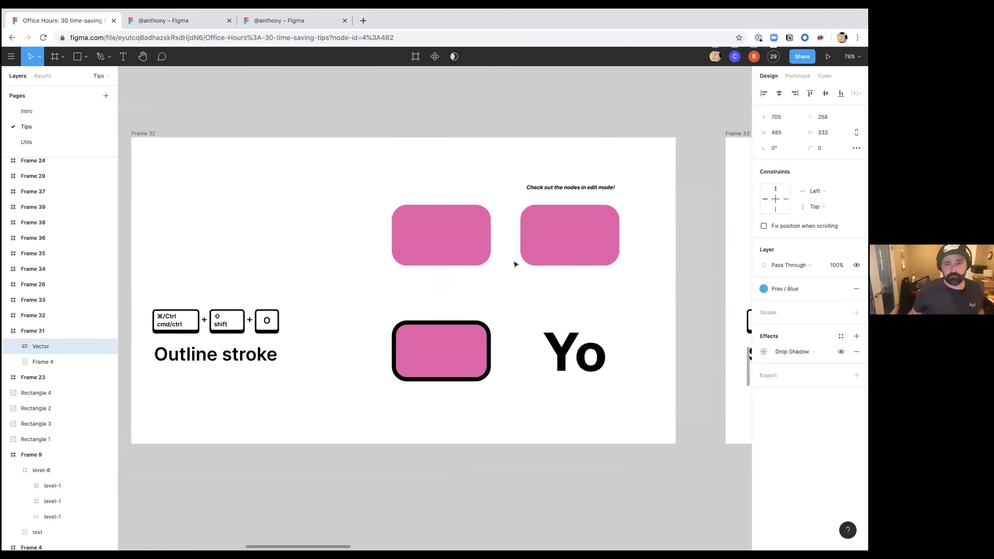
scroll(515, 265, "left", 1)
scroll(515, 265, "up", 1)
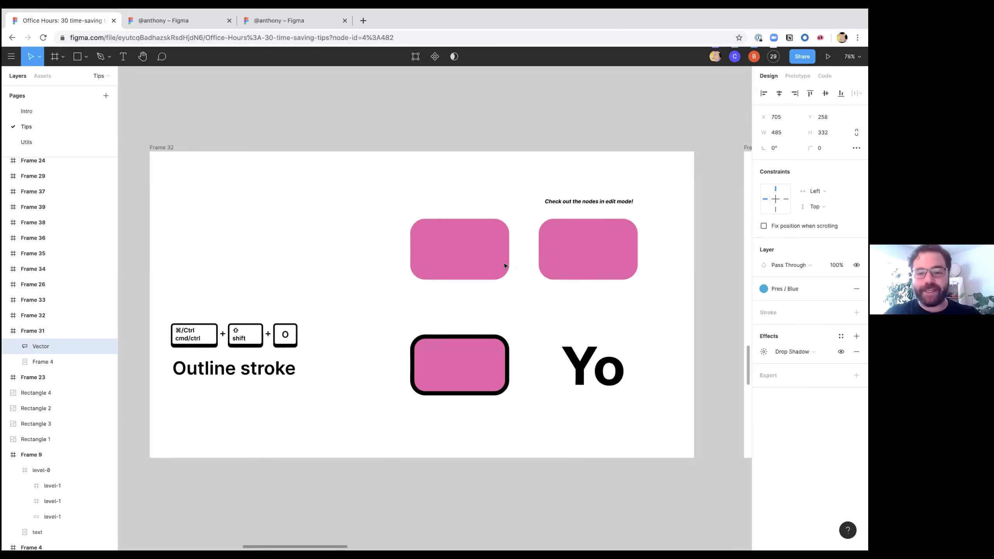
left_click(493, 257)
scroll(492, 263, "up", 5)
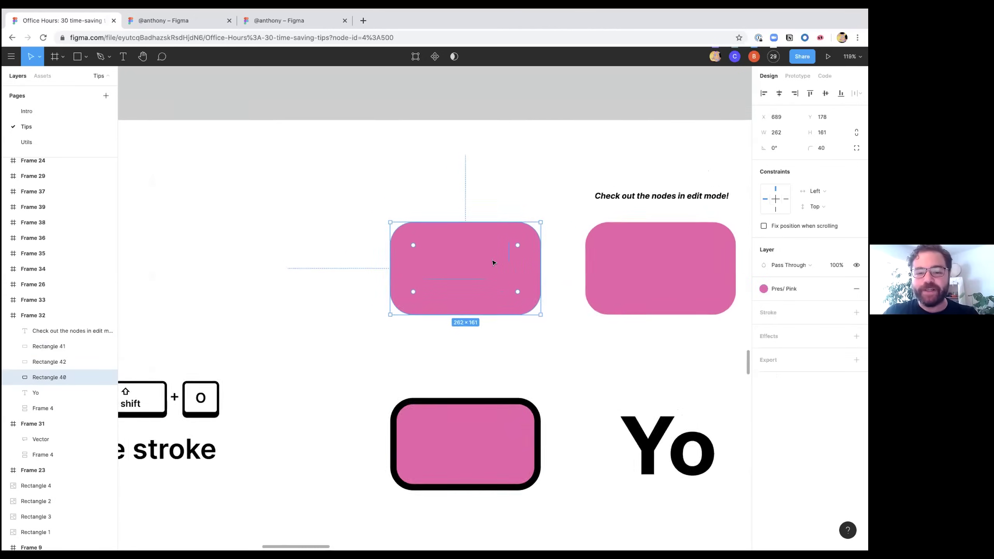
scroll(493, 263, "up", 4)
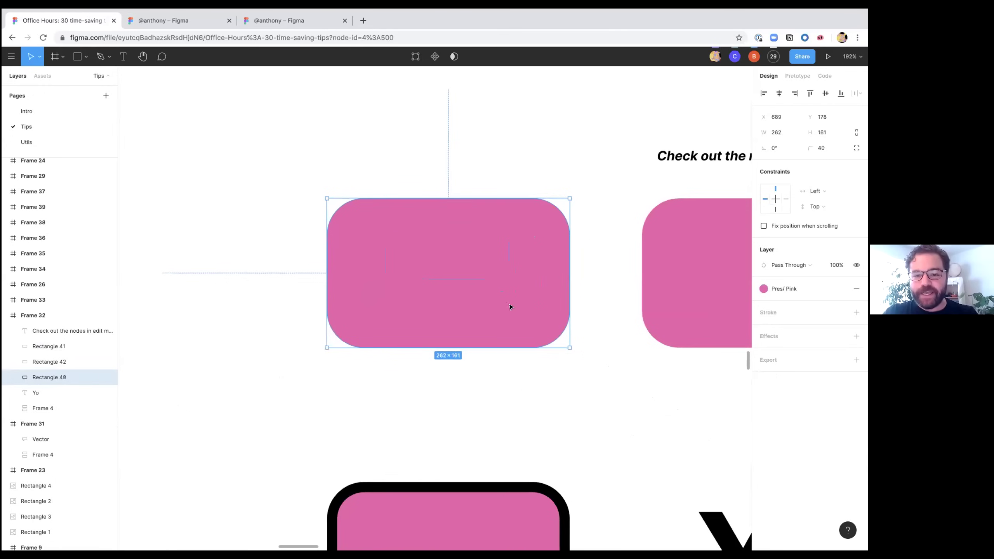
scroll(424, 222, "right", 2)
scroll(450, 251, "right", 2)
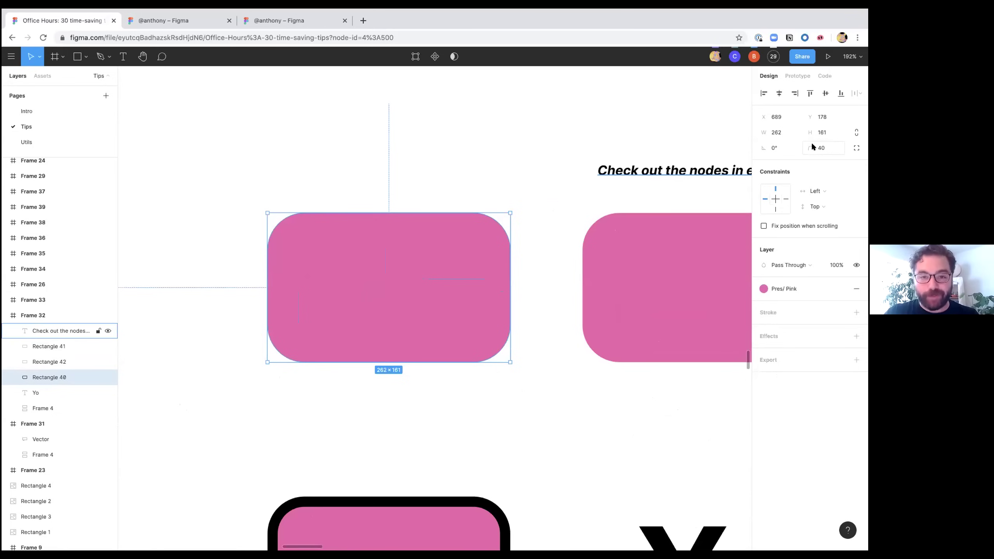
Step: Try moving the upper-left corner node of the plain pink rectangle slightly inward in vector edit mode, and undo it
double_click(417, 267)
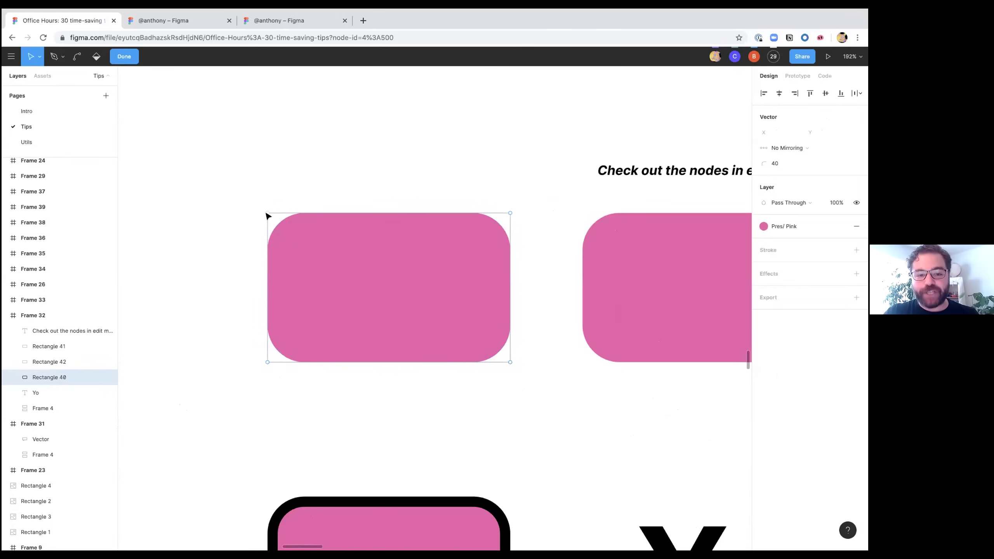
mouse_move(267, 215)
left_mouse_down()
mouse_move(244, 211)
mouse_move(277, 218)
left_mouse_up()
key("ctrl+z")
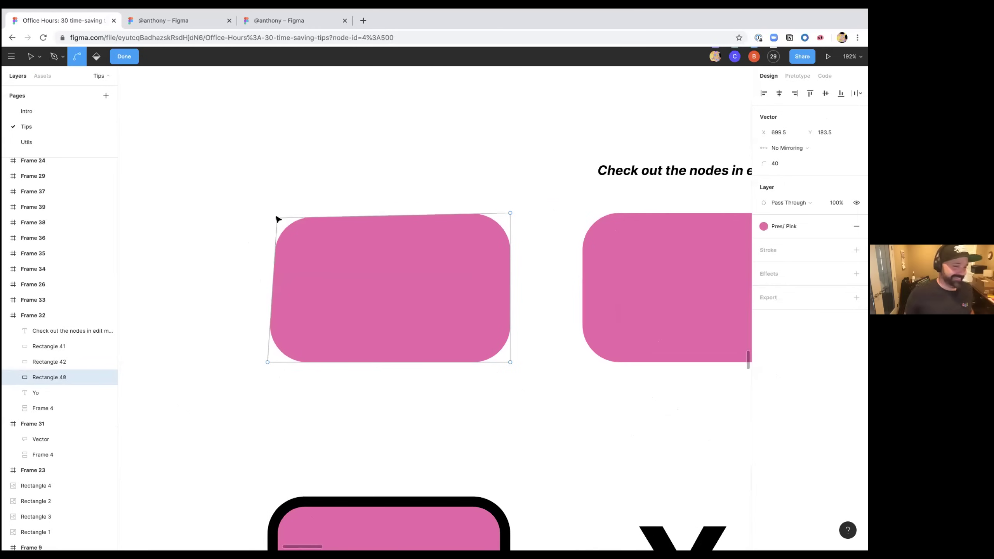
key("ctrl+z")
key("Escape")
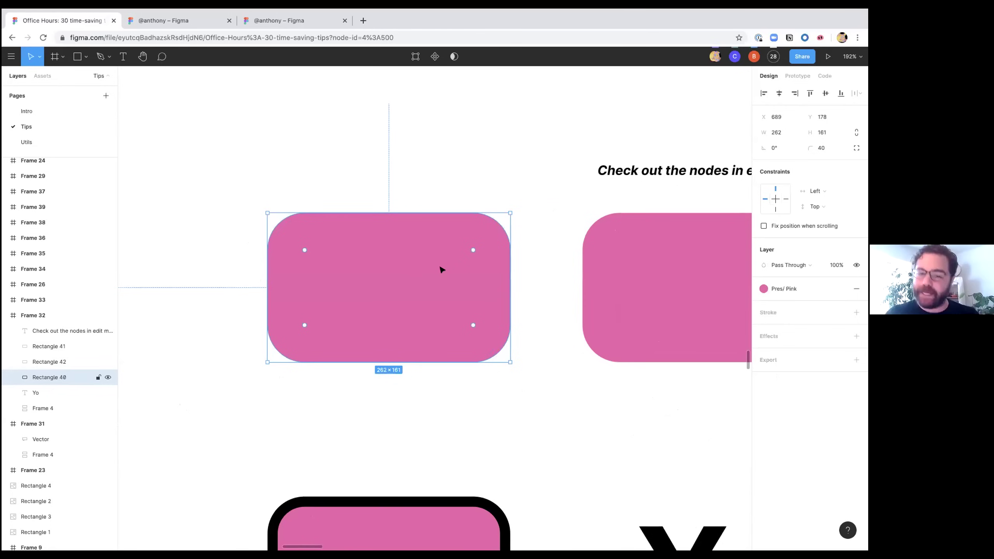
Step: Try to outline the stroke of the plain pink rectangle in Frame 32
scroll(329, 246, "right", 5)
scroll(328, 247, "down", 5)
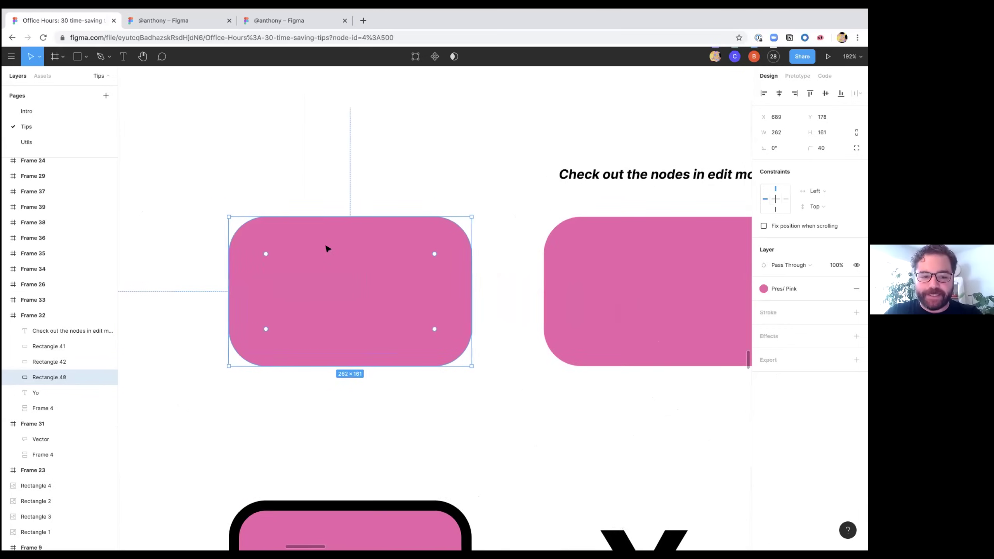
scroll(326, 248, "left", 5)
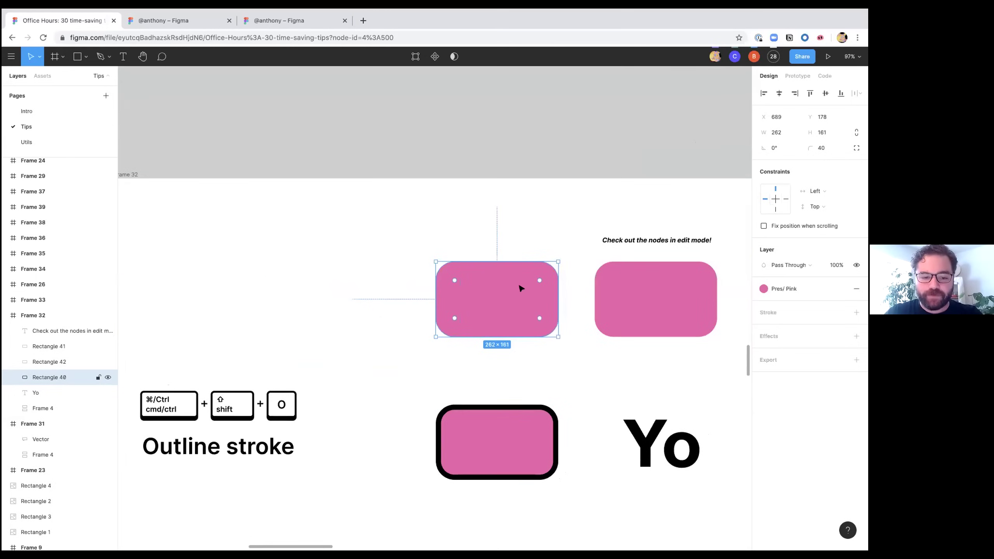
scroll(489, 310, "down", 2)
scroll(486, 322, "up", 5)
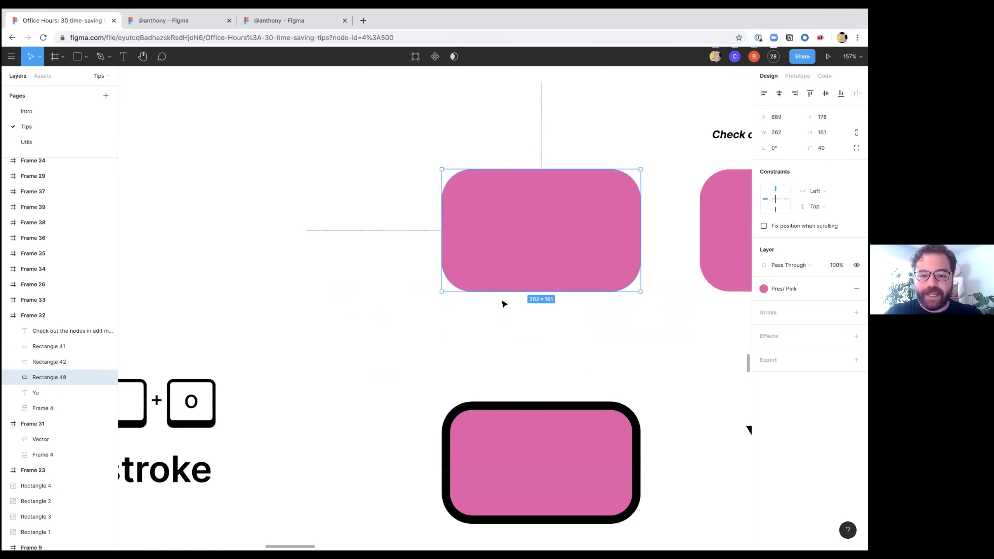
key("alt+super+o")
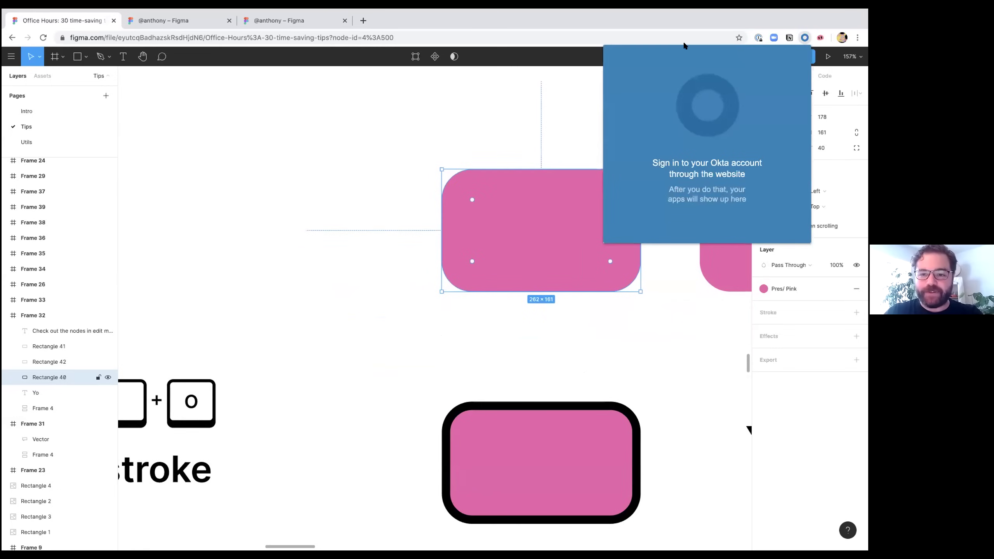
left_click(656, 22)
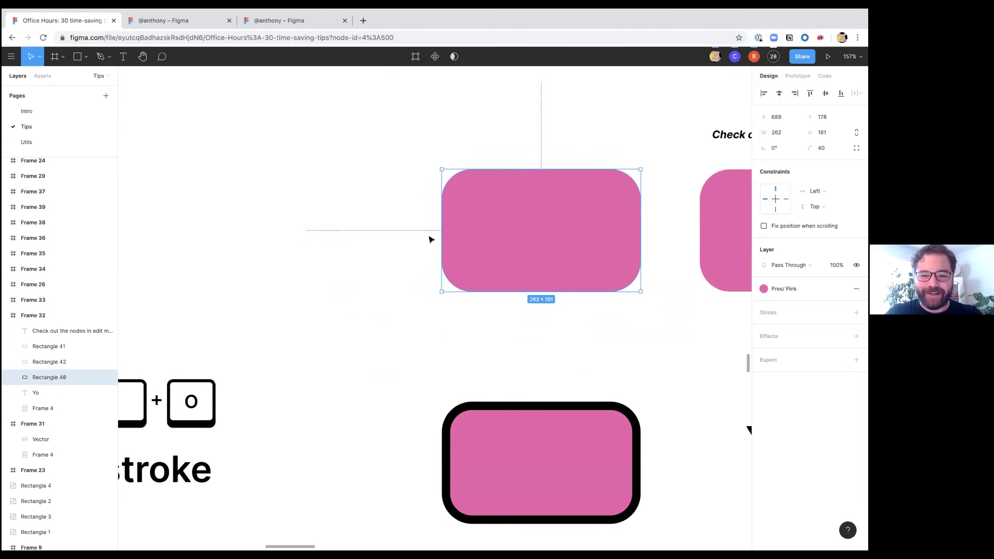
Step: Look up the Outline Stroke command among the options for the plain pink rectangle in Frame 32, without applying it
scroll(430, 239, "down", 3)
scroll(431, 239, "down", 2)
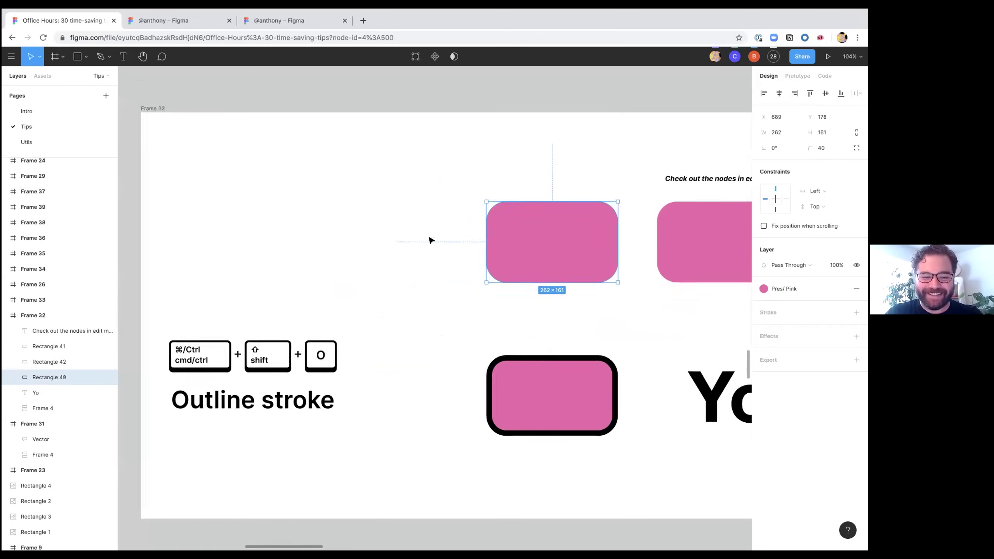
scroll(442, 251, "up", 4)
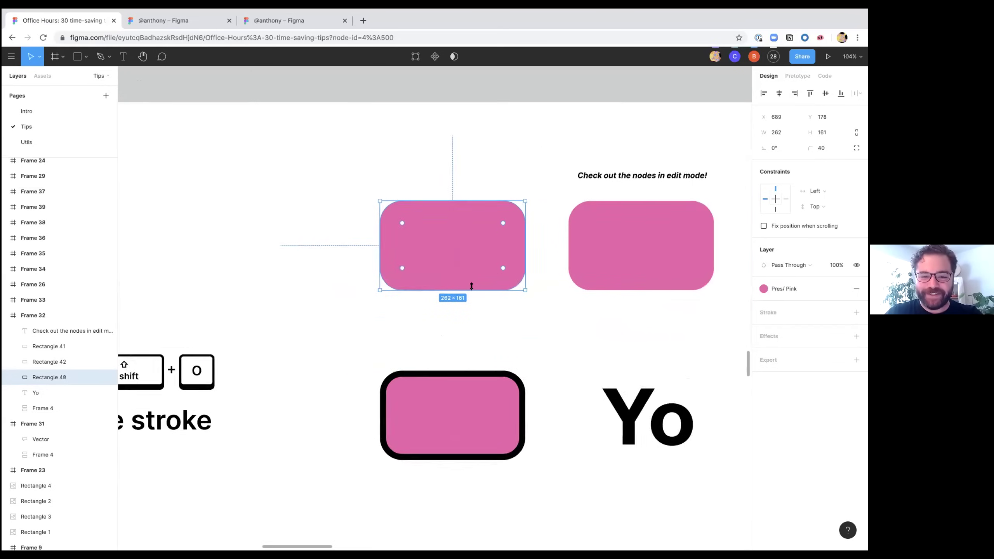
scroll(492, 279, "right", 3)
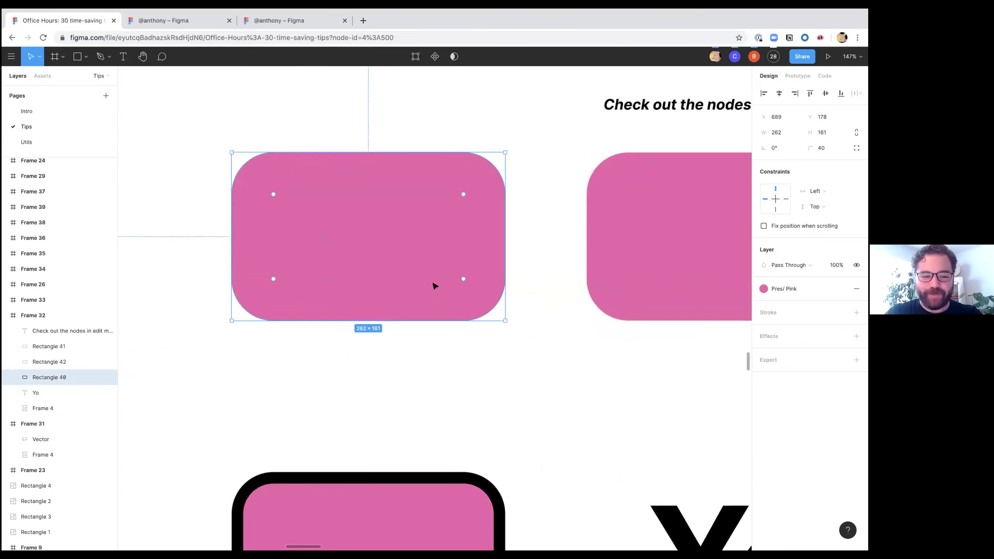
scroll(435, 284, "up", 4)
right_click(421, 248)
key("Escape")
left_click(11, 56)
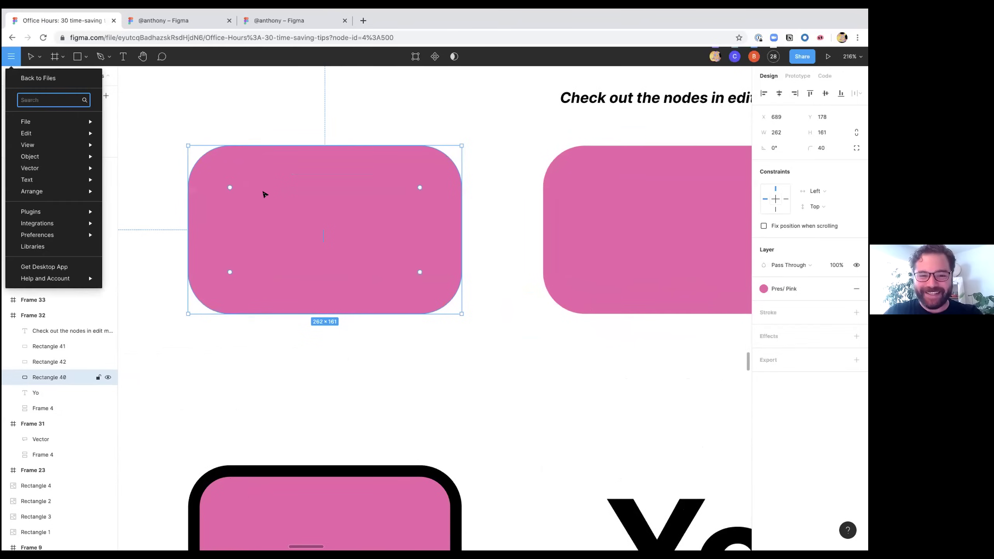
right_click(264, 193)
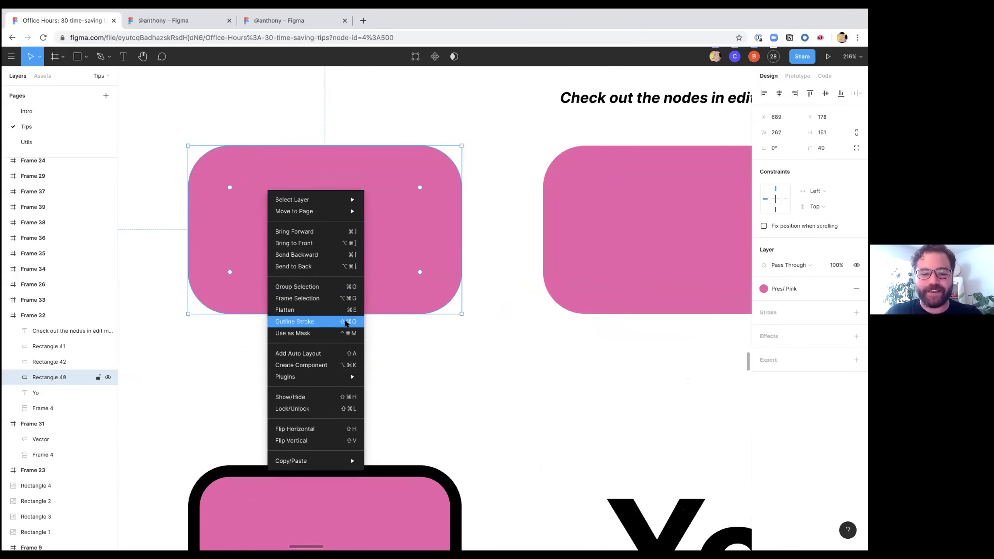
left_click(490, 262)
right_click(362, 250)
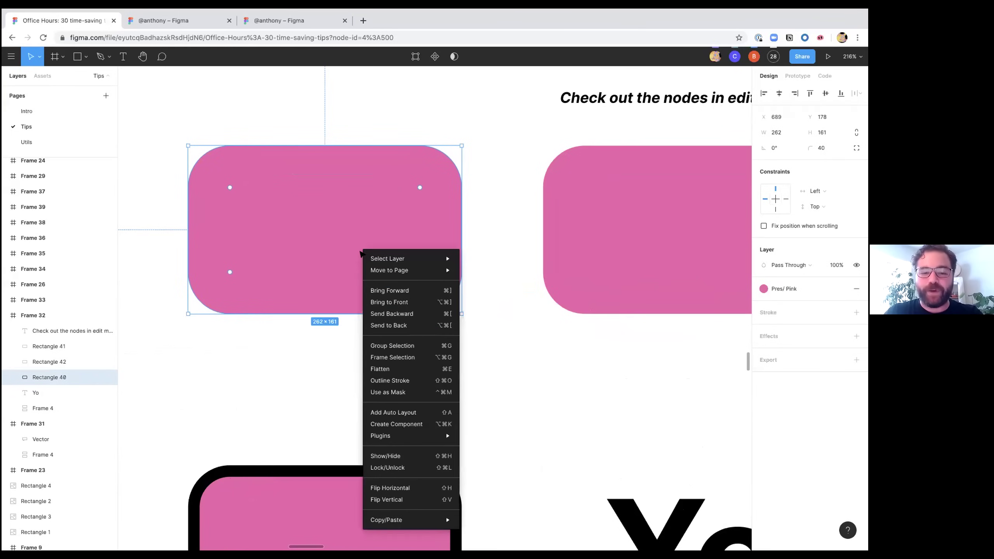
left_click(494, 317)
Step: Compare the vector nodes of Frame 32's plain pink rectangle with those of the rectangle under the edit-mode note
left_click(395, 222)
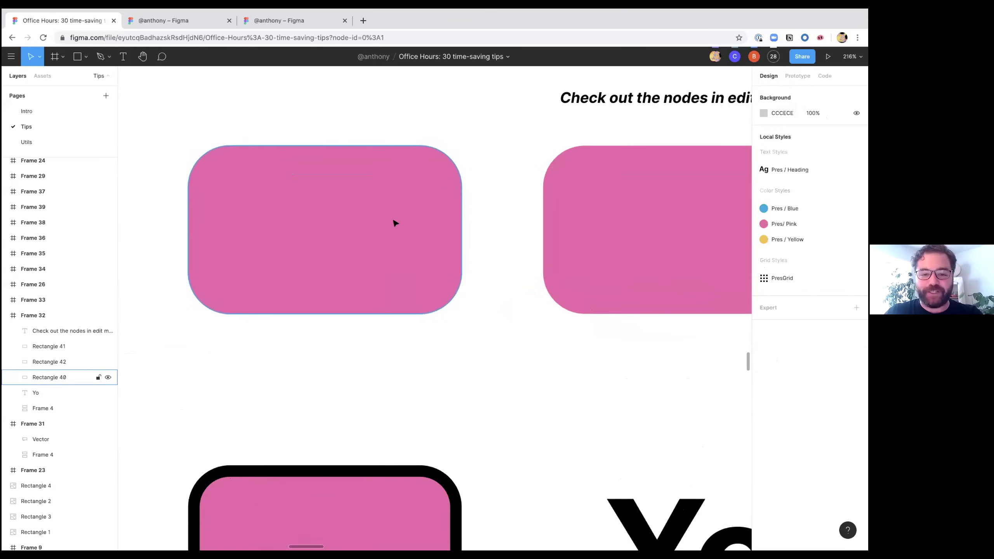
scroll(395, 222, "right", 3)
scroll(395, 222, "up", 1)
scroll(394, 222, "right", 2)
left_click(552, 230)
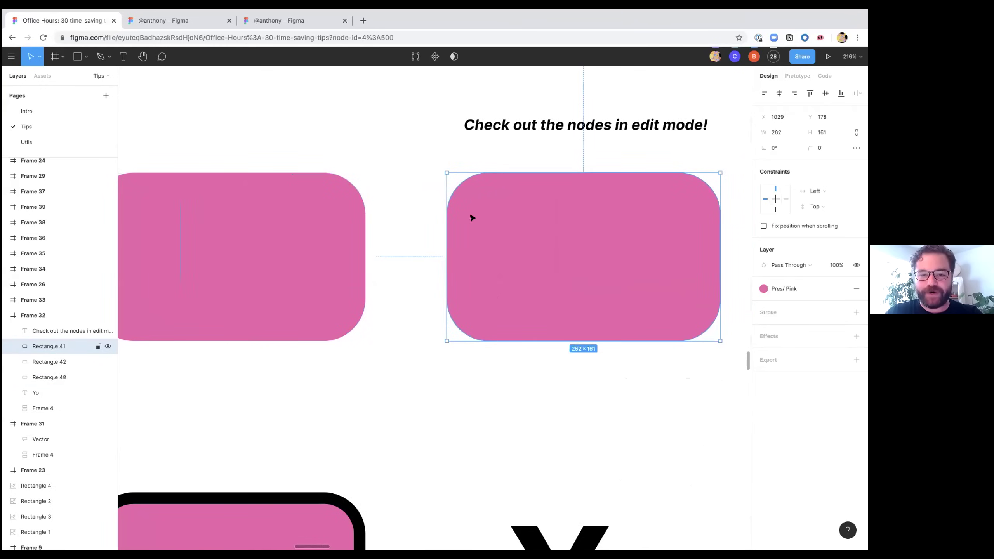
left_click(293, 204)
key("Escape")
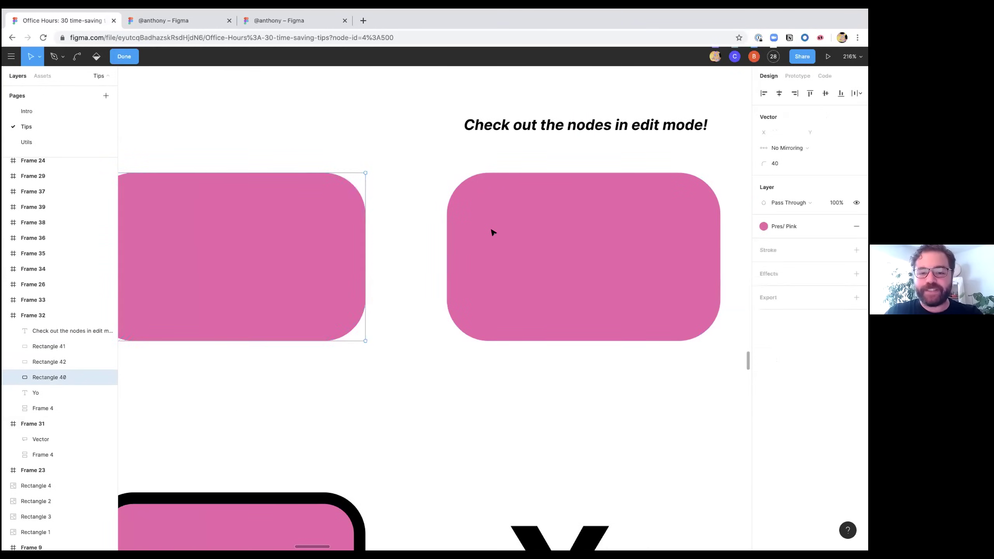
left_click(493, 232)
double_click(493, 233)
scroll(490, 231, "right", 2)
scroll(490, 231, "up", 2)
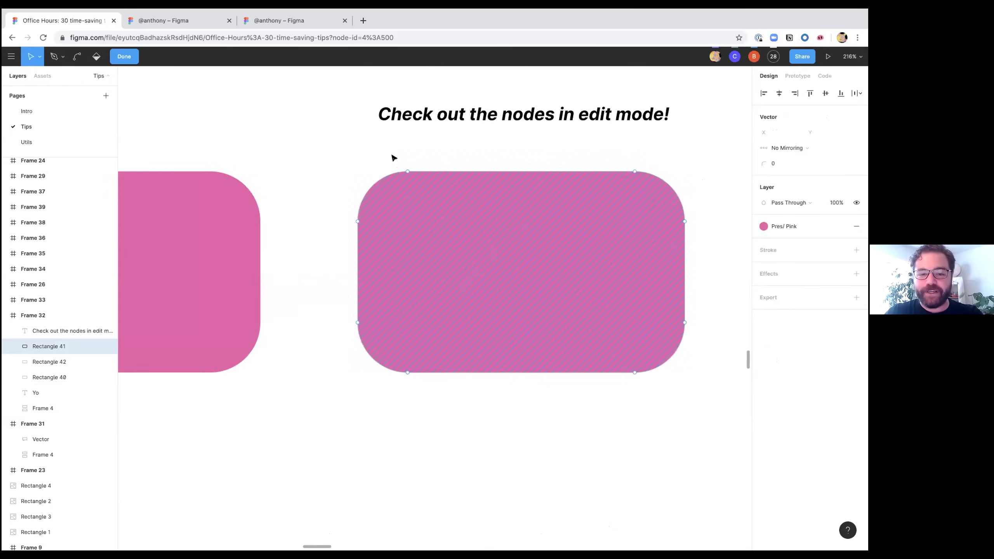
left_click(358, 221)
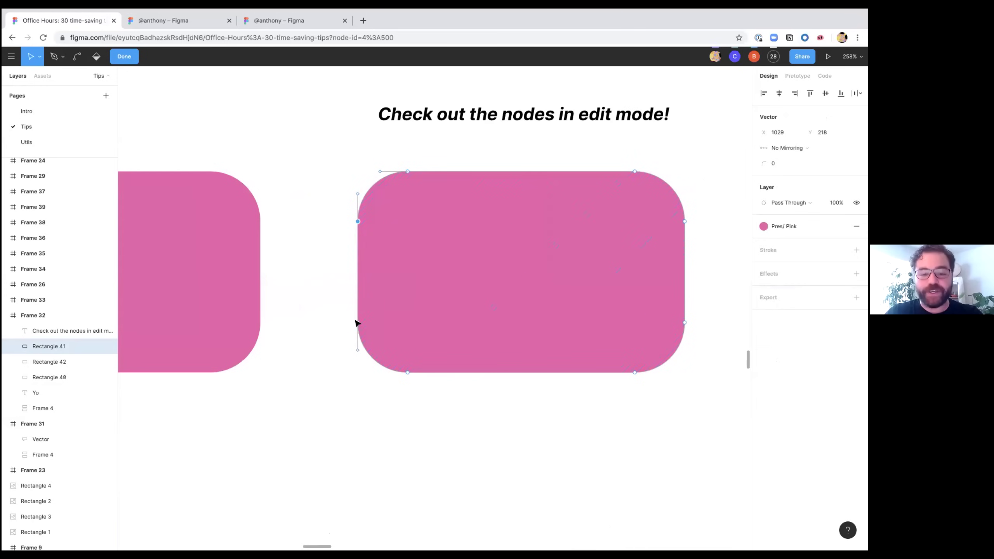
scroll(430, 382, "down", 3)
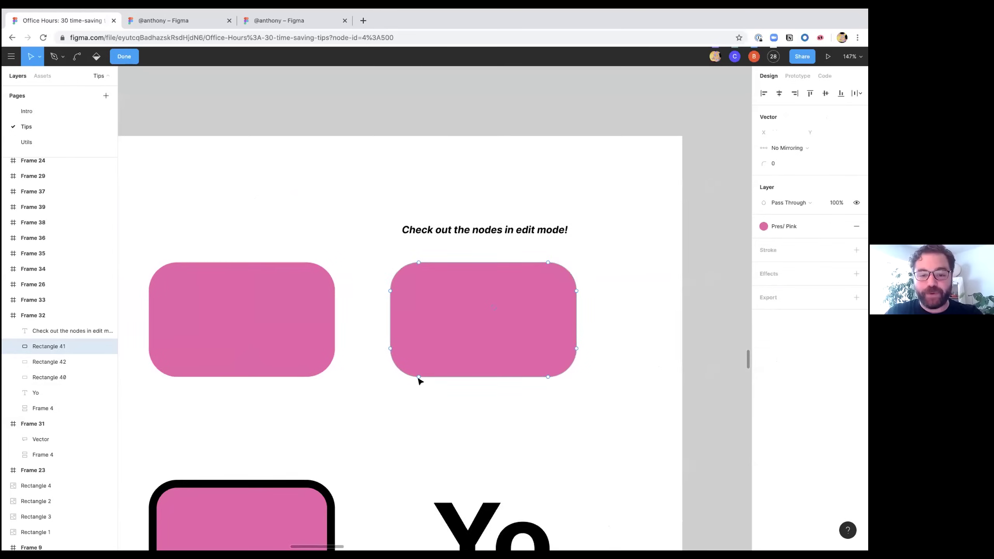
key("Escape")
left_click_drag(819, 144, 843, 152)
left_click_drag(589, 279, 546, 292)
left_click(284, 333)
mouse_move(349, 306)
left_mouse_down()
mouse_move(225, 311)
mouse_move(349, 320)
left_mouse_up()
left_click(457, 317)
key("super+shift+Right")
key("super+shift+Right")
key("super+shift+Right")
key("super+shift+Right")
key("super+shift+Right")
key("super+shift+Right")
scroll(458, 319, "down", 1)
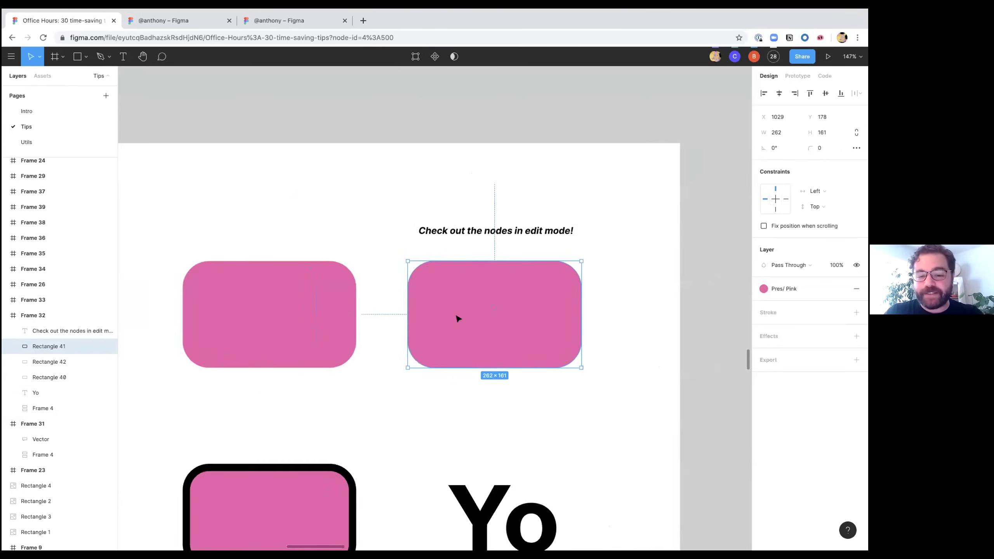
Step: Outline the stroke of the black-bordered pink rectangle in Frame 32
scroll(458, 319, "down", 5)
left_click(429, 371)
left_click(408, 402)
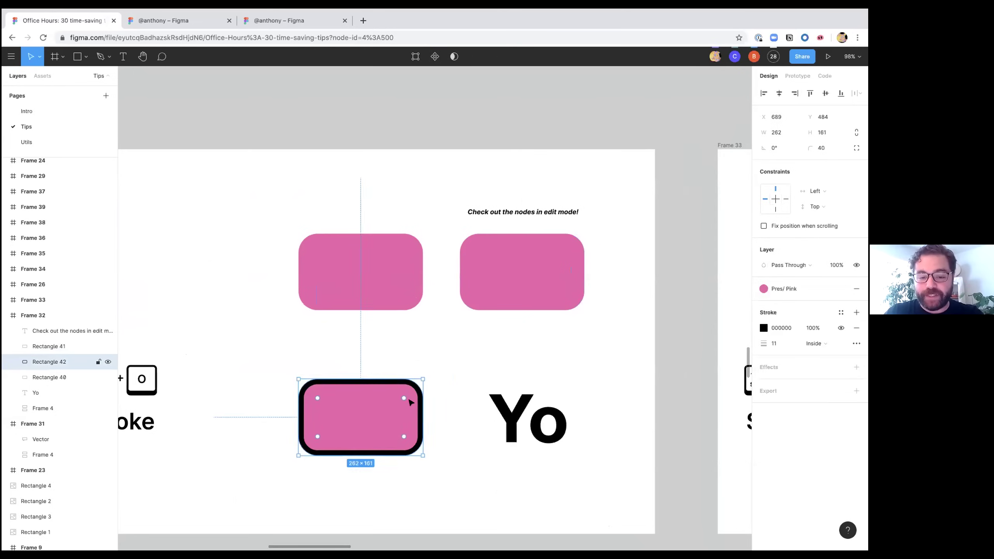
scroll(409, 402, "up", 4)
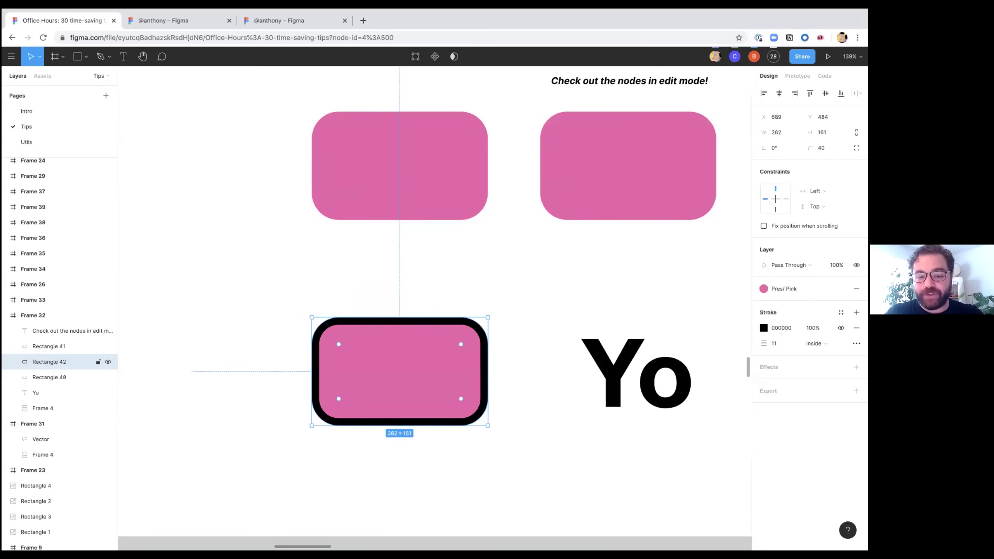
right_click(456, 335)
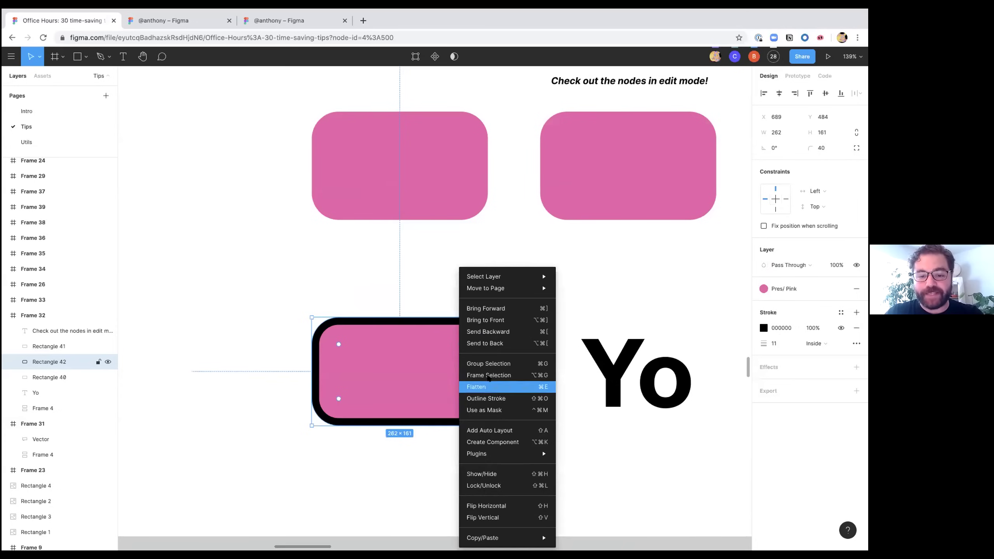
left_click(467, 398)
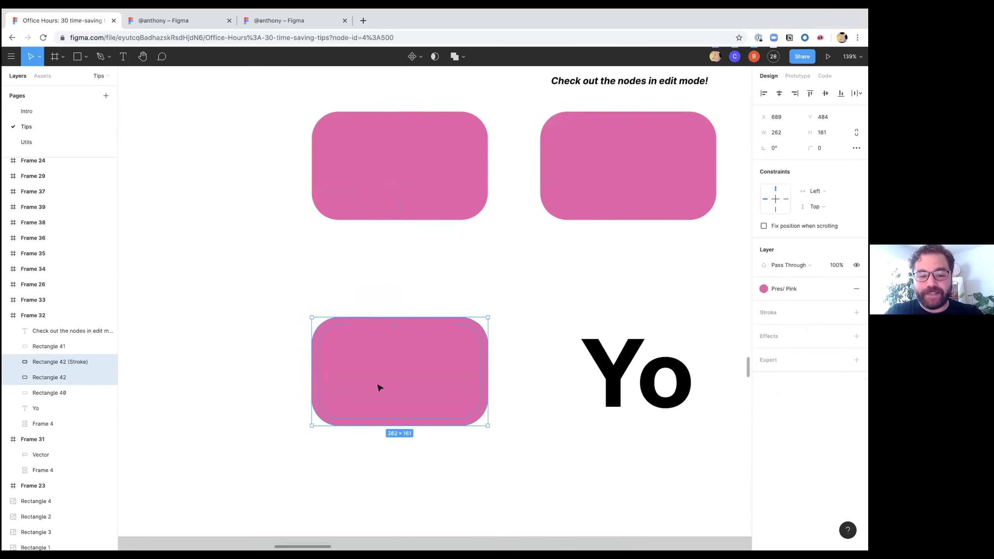
Step: Apply the Pres / Blue style to the outlined border shape and add a black 11 px stroke aligned outside
left_click(50, 361)
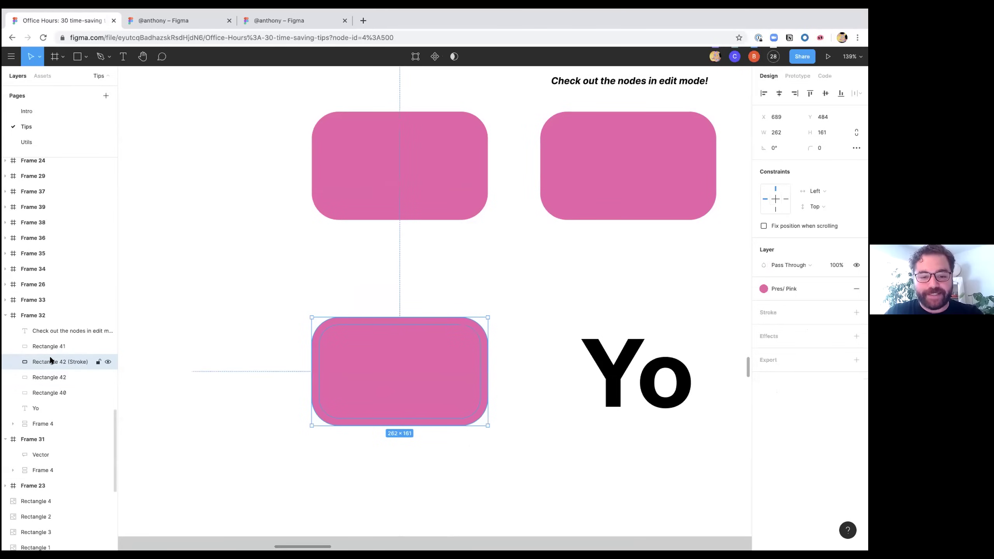
left_click(779, 289)
left_click(768, 339)
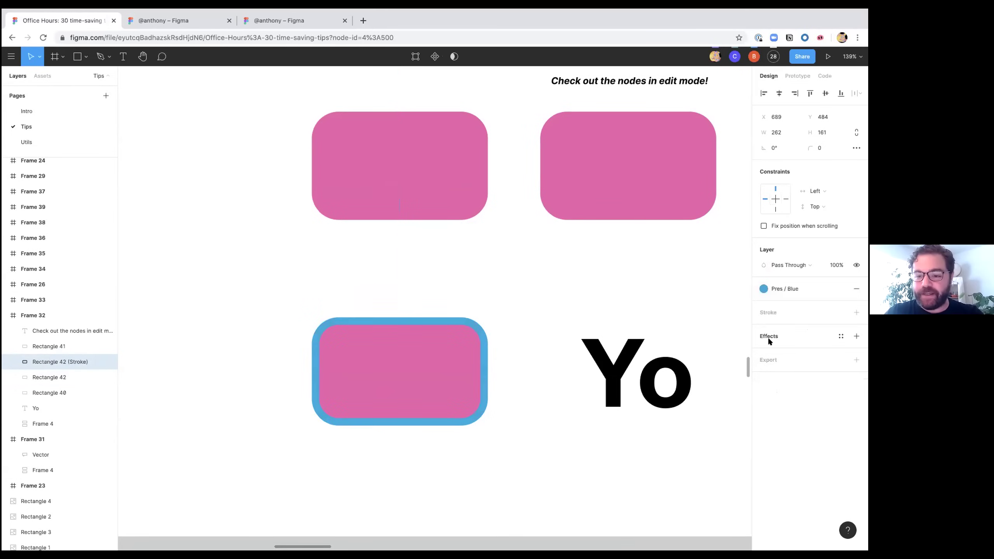
left_click(795, 312)
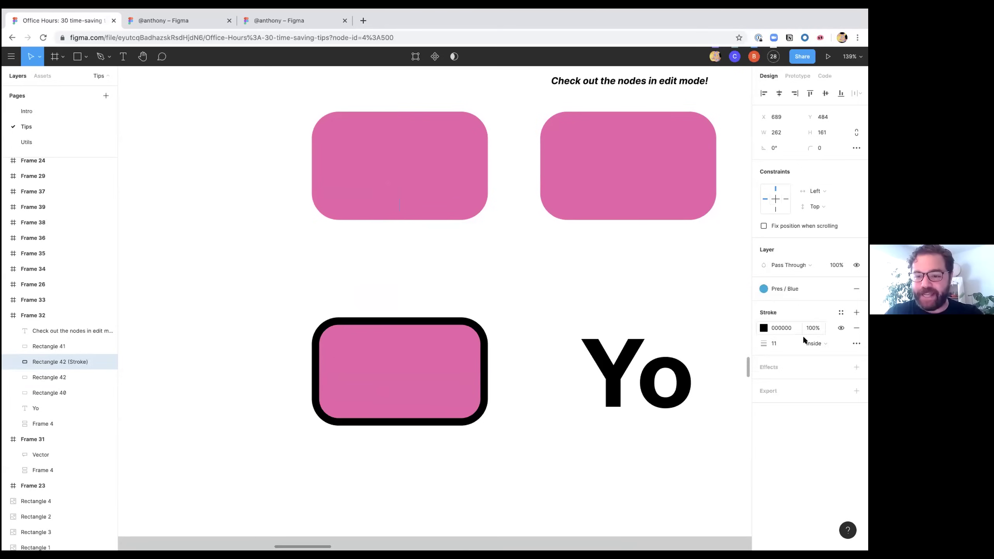
left_click(816, 344)
left_click(828, 355)
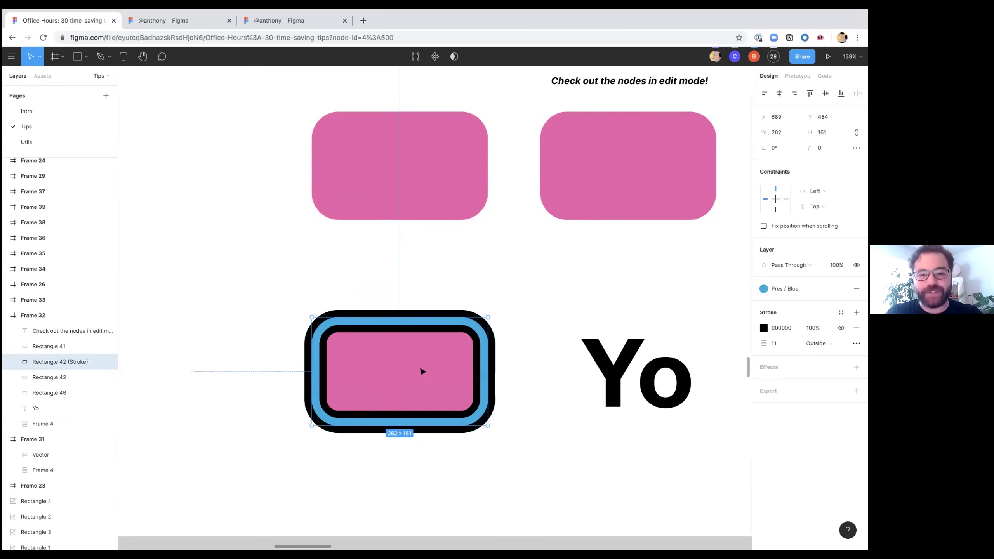
Step: Flatten the Yo text in Frame 32 into a vector shape
scroll(422, 371, "right", 5)
scroll(422, 371, "down", 2)
left_click(541, 361)
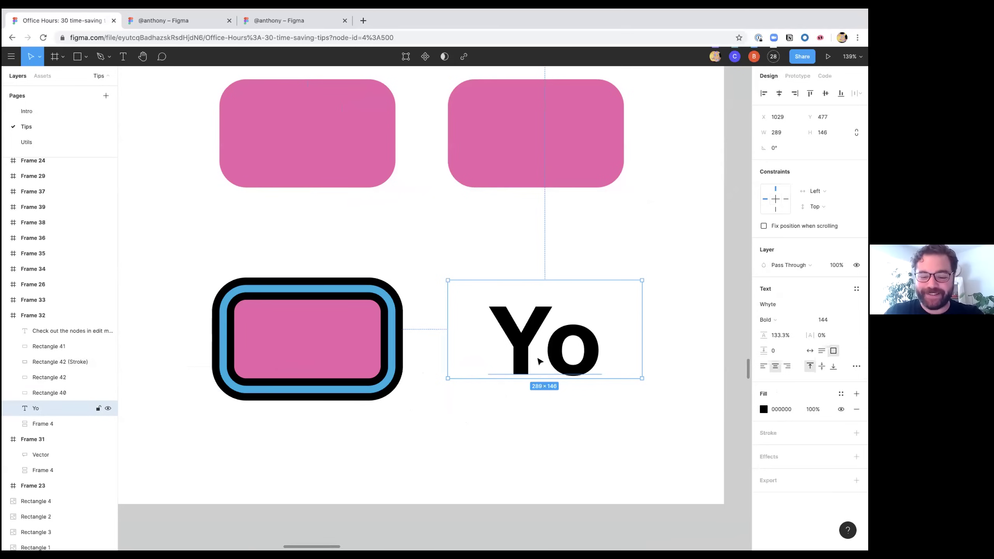
right_click(538, 360)
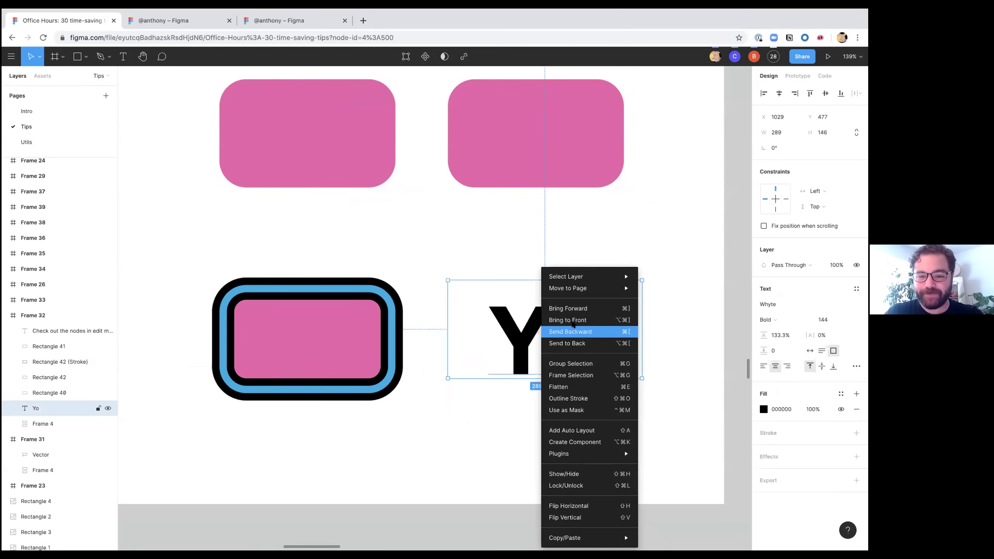
left_click(574, 383)
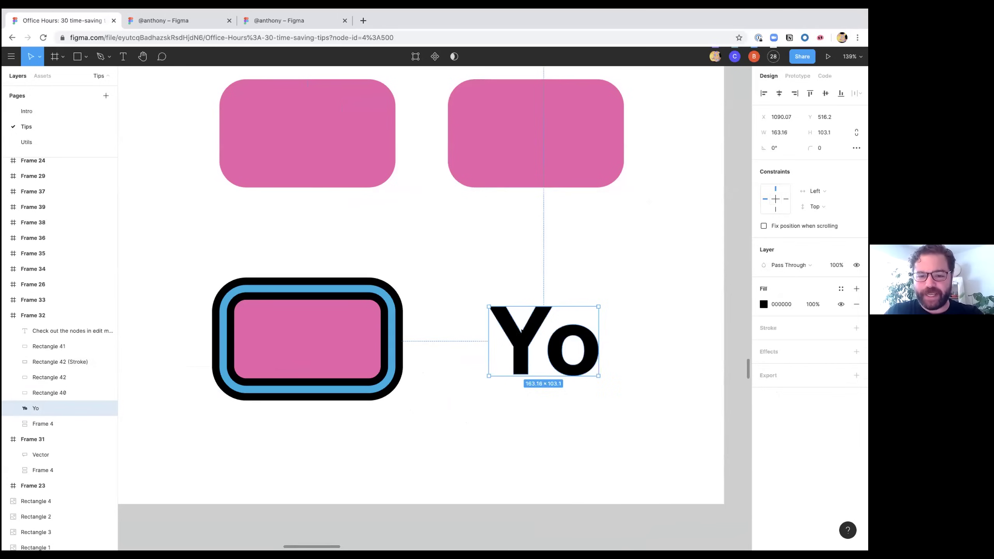
Step: Try pulling the Y's inner junction node straight down in vector edit mode, and undo it
double_click(521, 332)
scroll(521, 332, "up", 5)
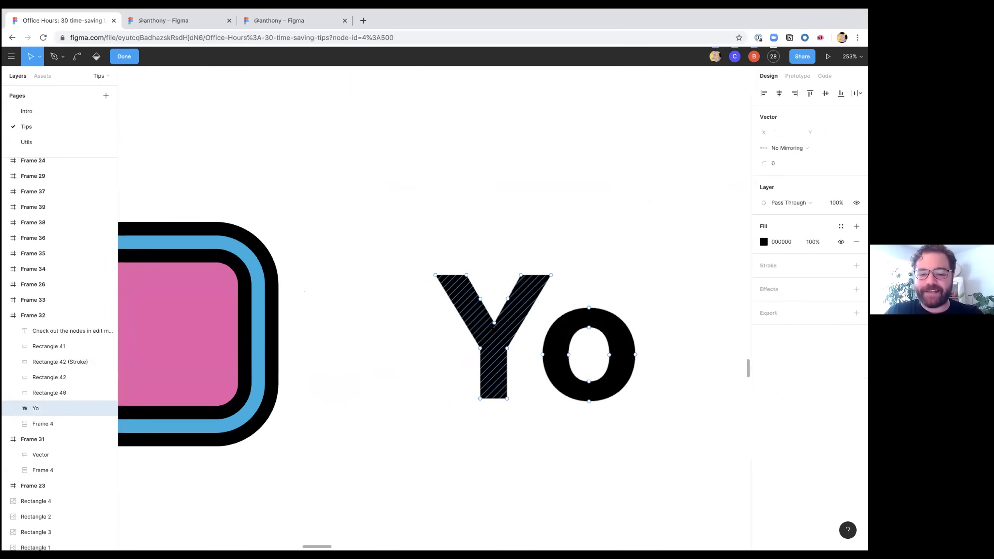
mouse_move(495, 326)
left_mouse_down()
mouse_move(495, 335)
mouse_move(493, 244)
mouse_move(501, 339)
mouse_move(455, 317)
mouse_move(508, 355)
mouse_move(494, 361)
left_mouse_up()
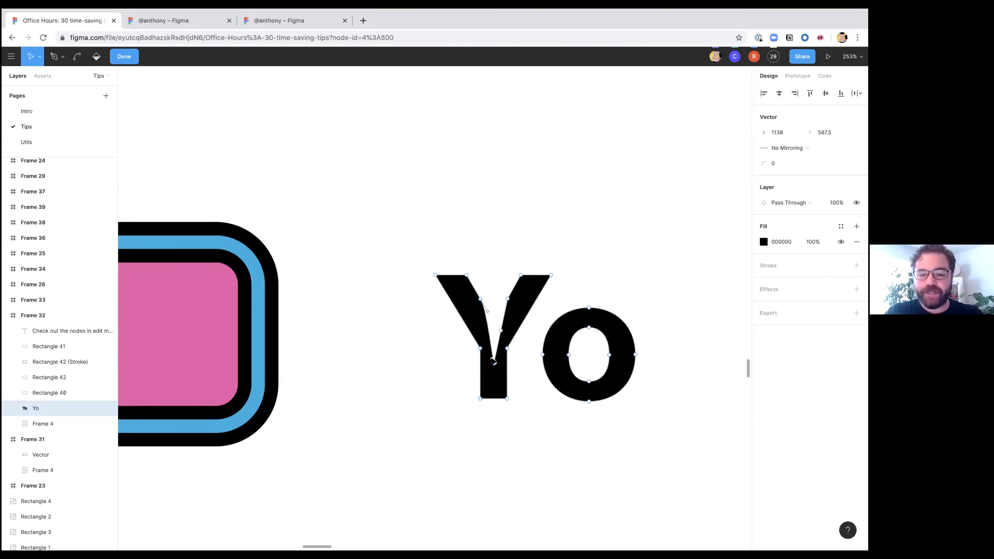
key("super")
key("super+z")
key("super+z")
key("super+z")
key("Escape")
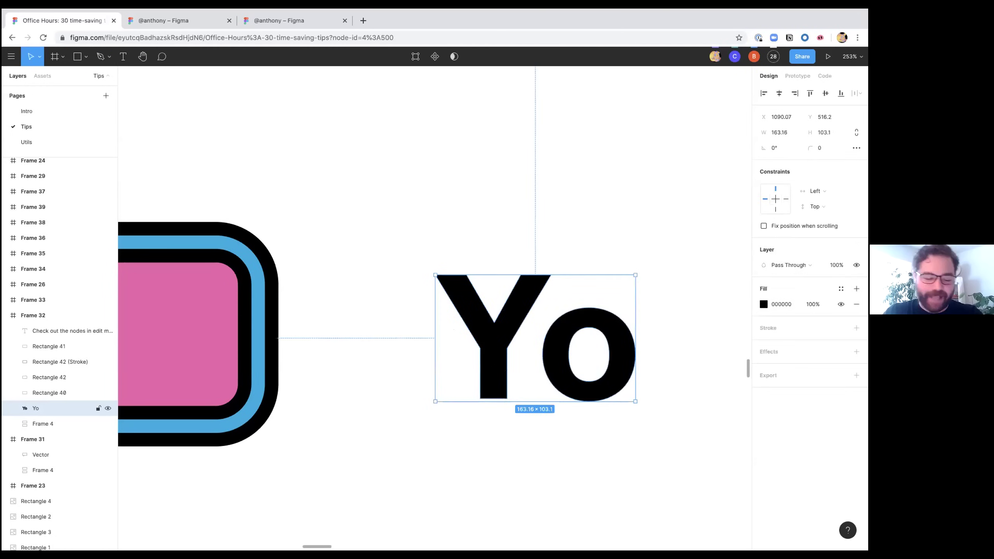
Step: Undo the flattening of the Yo text
scroll(493, 361, "down", 3)
key("super+z")
scroll(492, 360, "up", 2)
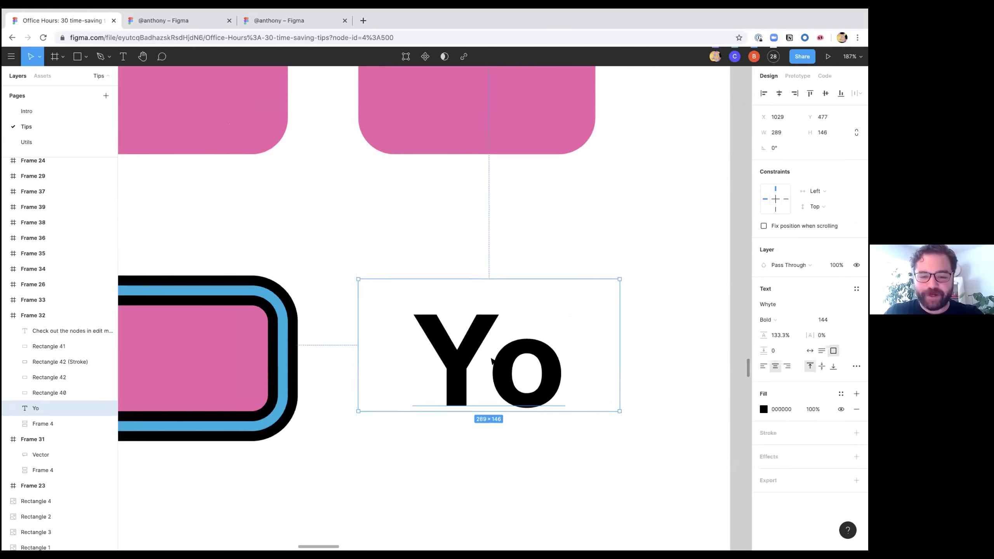
scroll(493, 360, "up", 1)
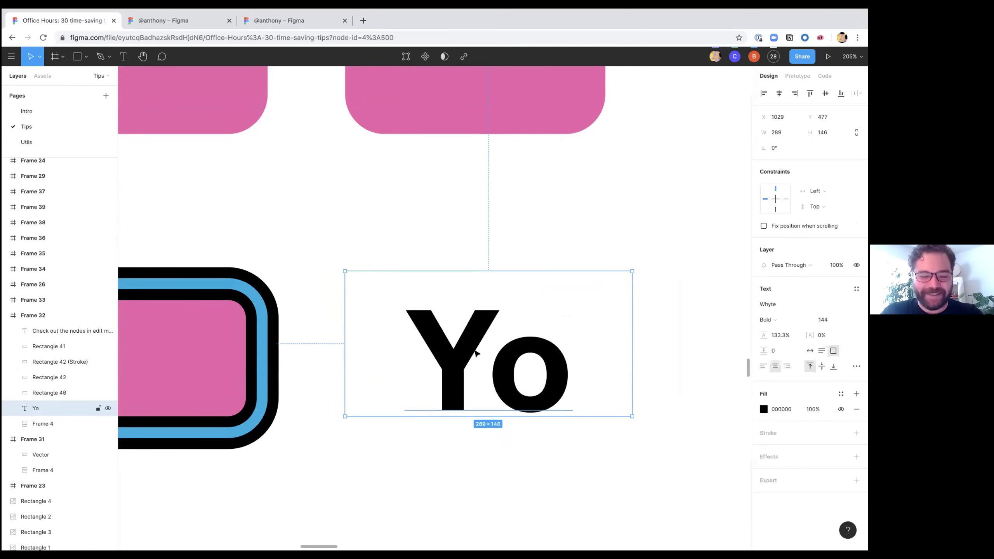
key("n")
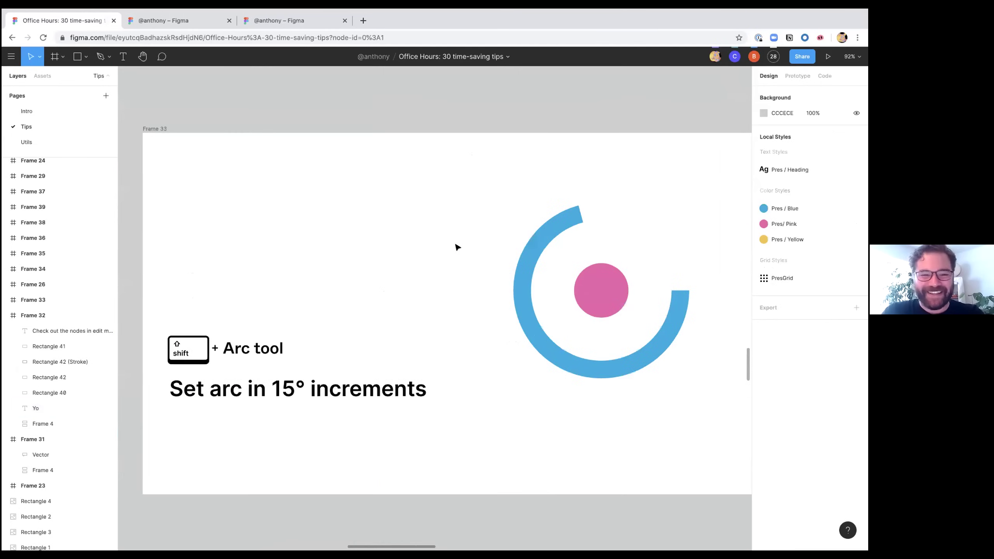
key("shift+n")
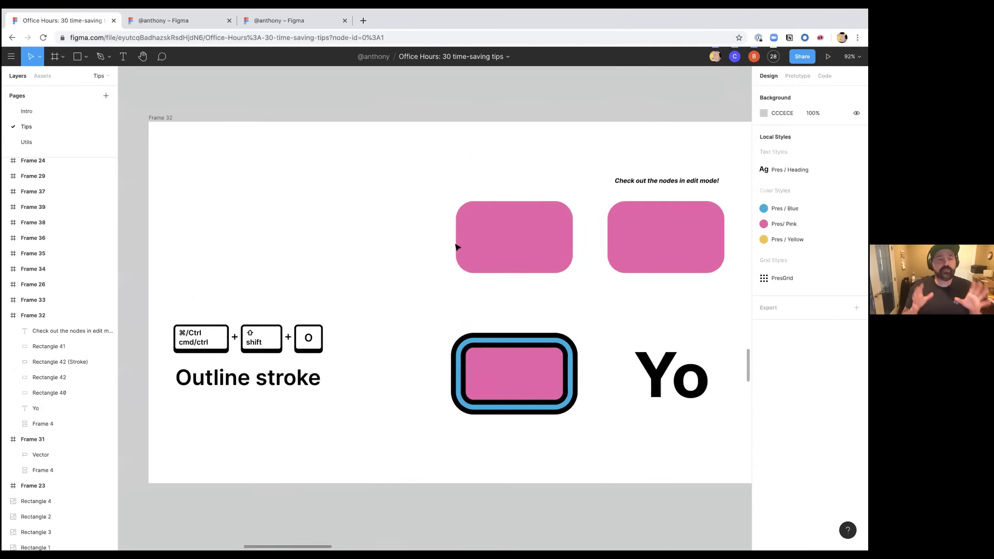
scroll(457, 247, "right", 2)
scroll(457, 246, "down", 1)
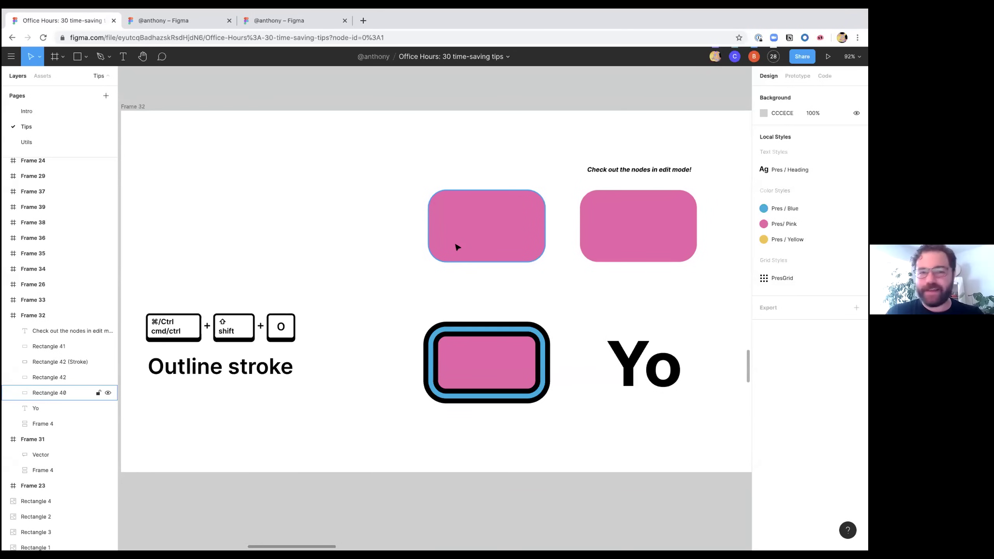
Step: Search the commands for "out" and apply Outline Stroke to the plain pink rectangle in Frame 32
key("ctrl+slash")
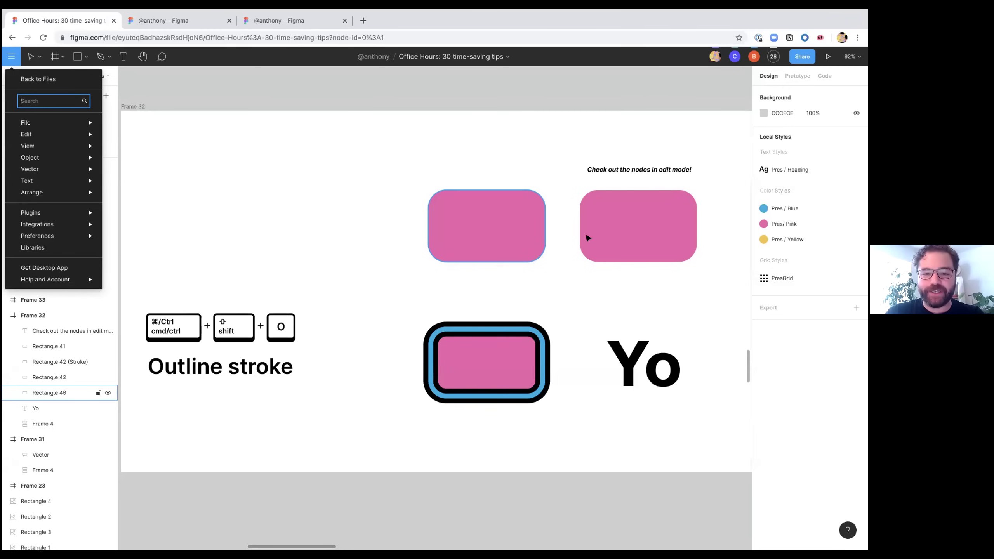
left_click(428, 229)
key("ctrl+slash")
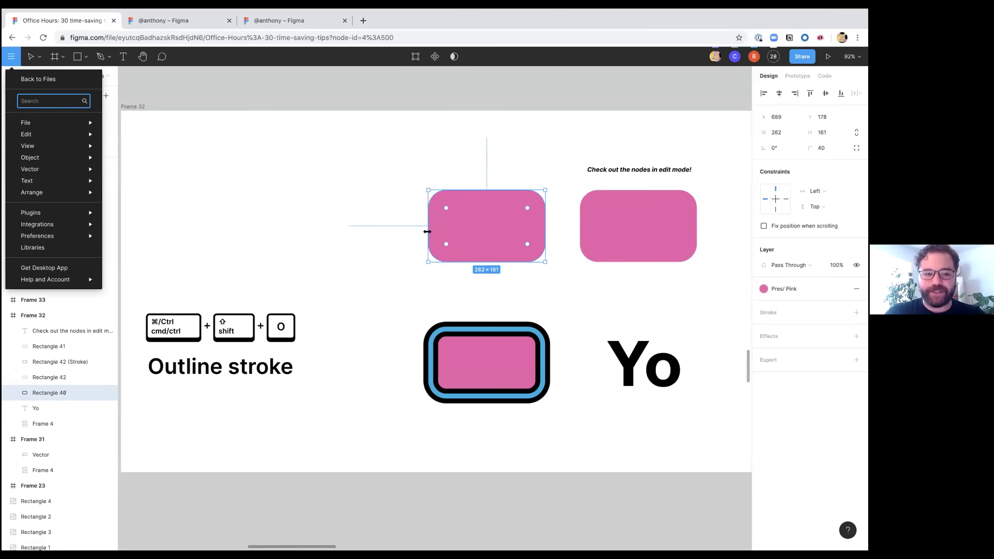
type("out")
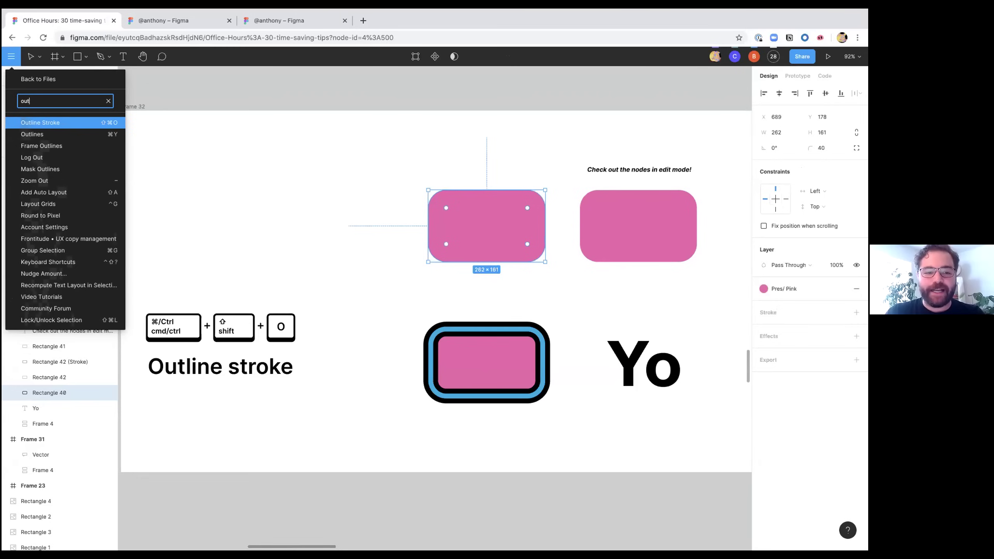
key("Return")
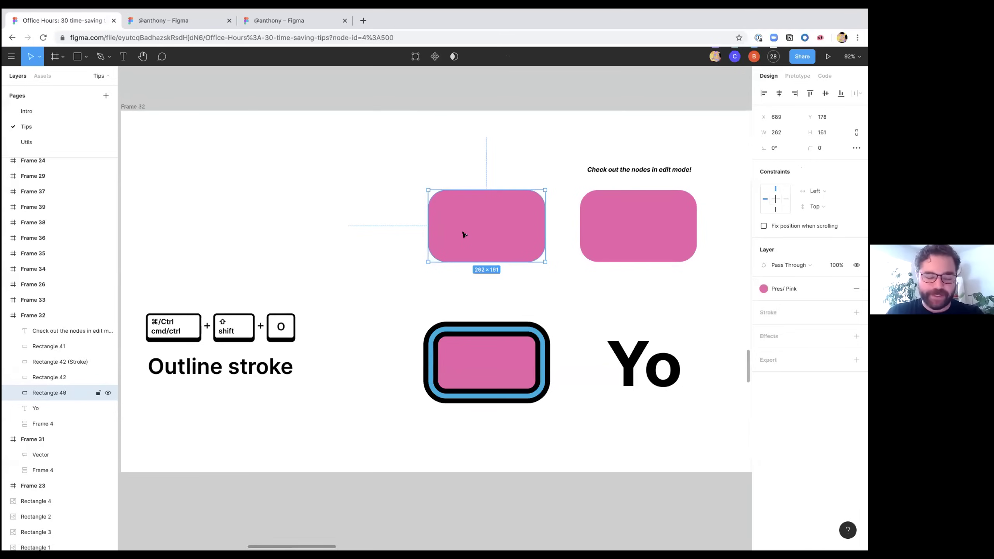
Step: Try turning Frame 33's small pink circle into a ring arc with an 87.5% sweep and 49.15% ratio, and undo it
key("n")
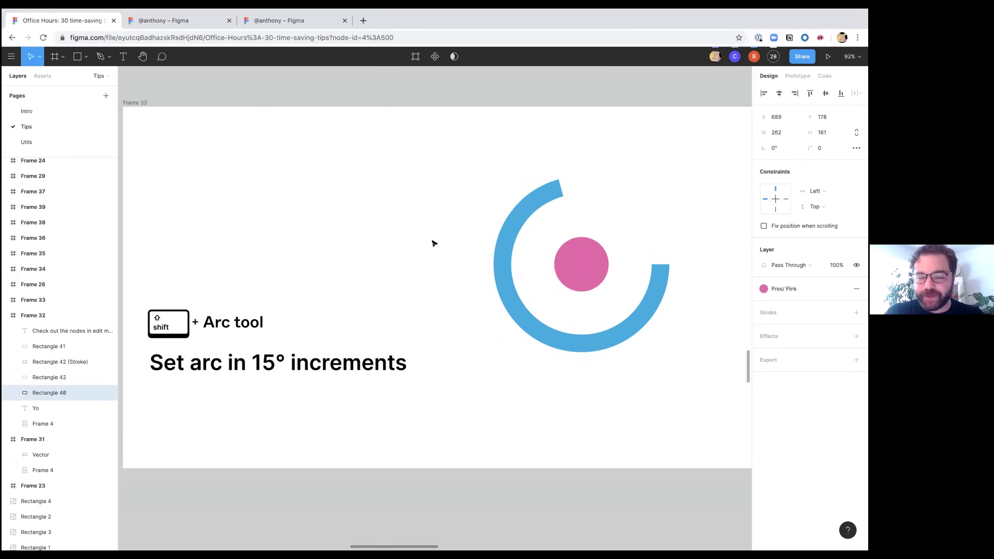
left_click(580, 273)
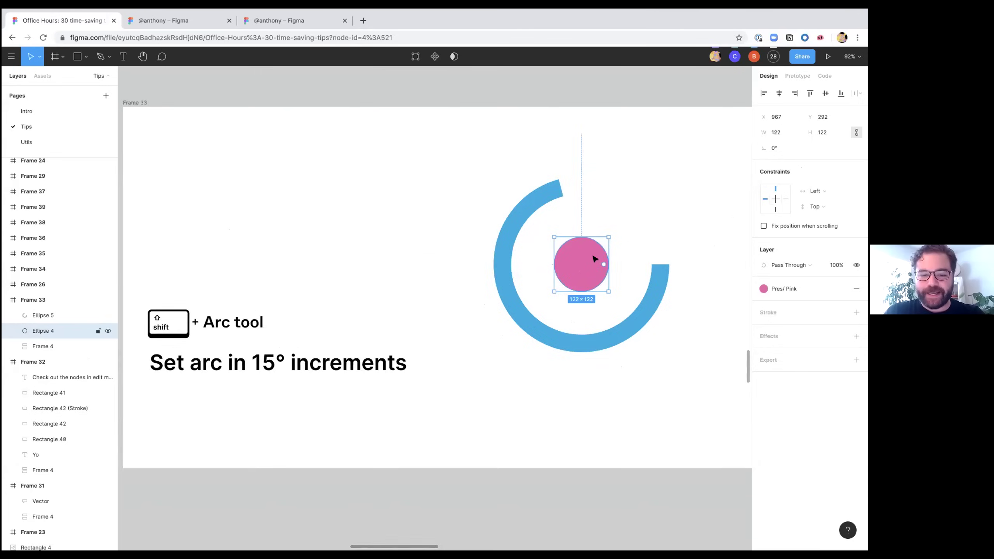
scroll(592, 257, "up", 5)
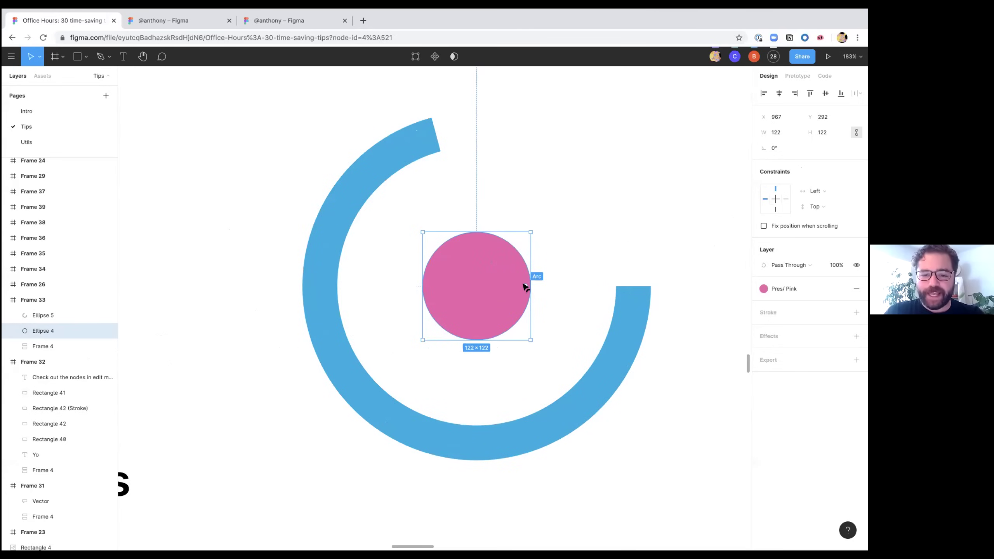
left_click_drag(526, 287, 517, 248)
left_click_drag(477, 286, 473, 306)
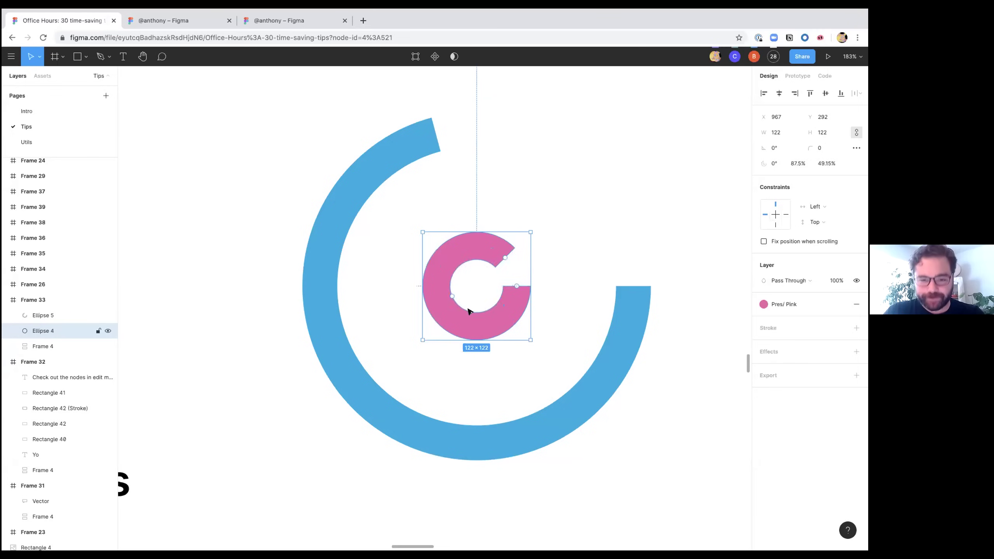
key("ctrl+z")
key("ctrl+z")
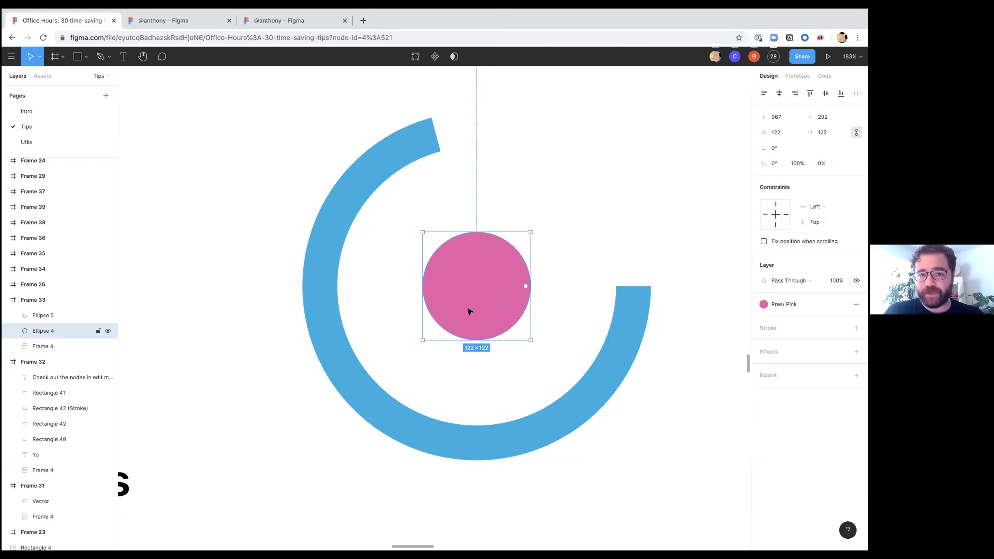
key("Escape")
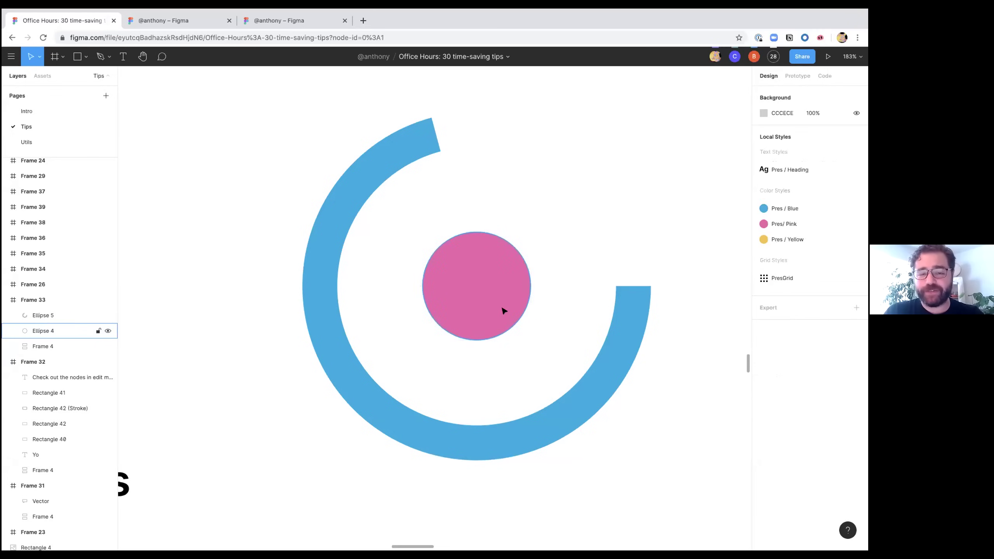
Step: Adjust the arcs in 15° increments, giving the pink circle a 50% sweep and the blue ring a 95.83% sweep
left_click(503, 310)
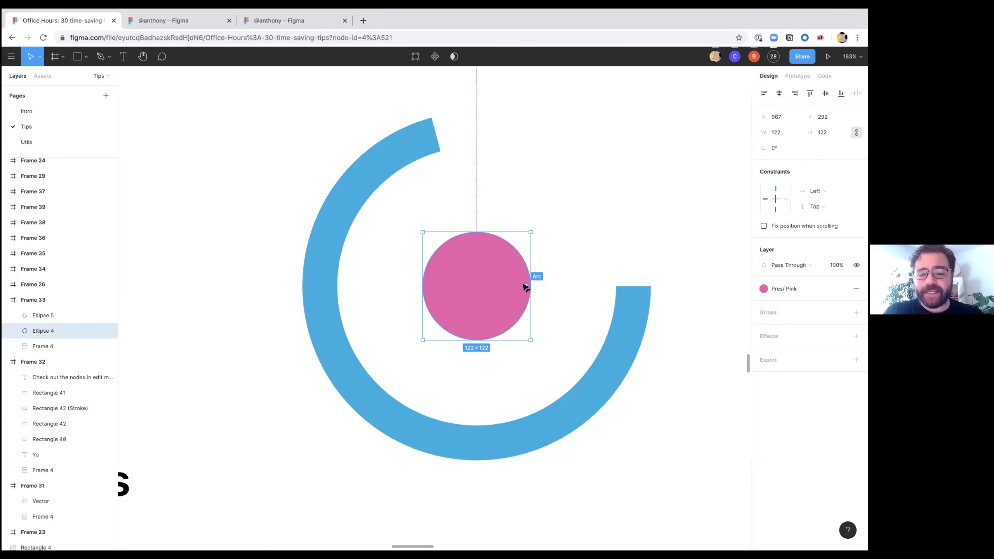
left_click_drag(526, 287, 454, 286)
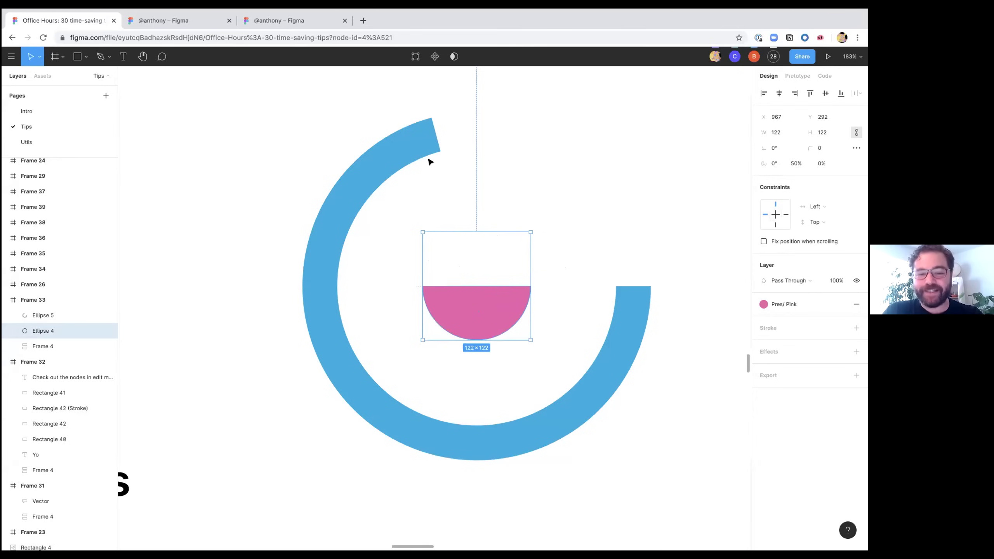
left_click(437, 137)
left_click_drag(437, 137, 598, 216)
left_click_drag(432, 156, 588, 258)
Step: Bring the Components section's frame about adding keywords to component descriptions into view
scroll(588, 258, "down", 5)
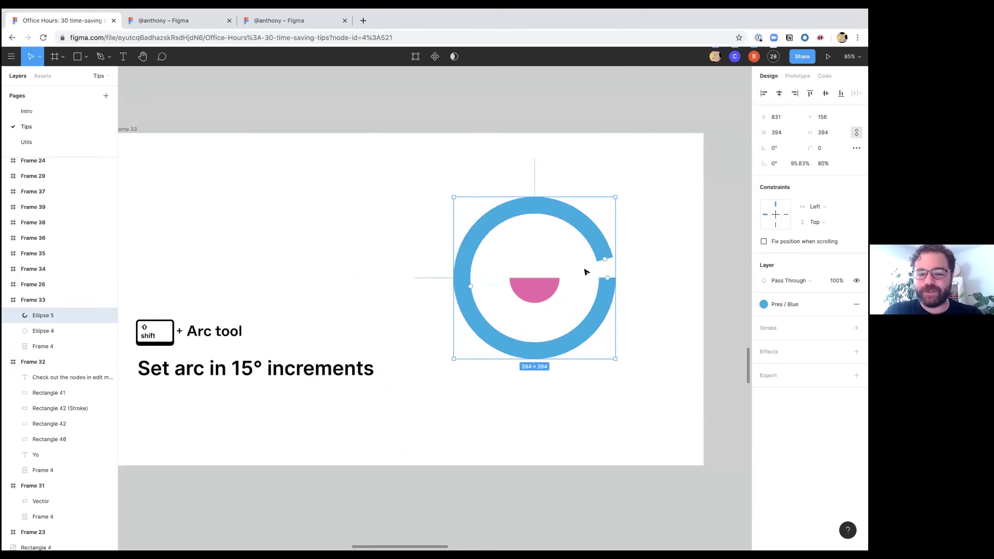
scroll(586, 272, "down", 3)
scroll(586, 273, "down", 10)
scroll(586, 272, "left", 5)
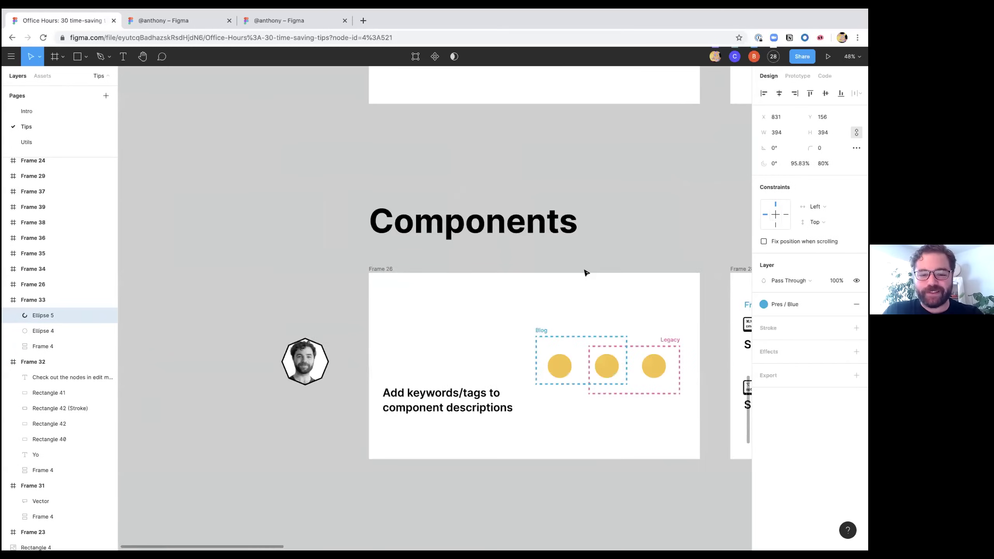
scroll(586, 272, "up", 5)
scroll(586, 273, "up", 4)
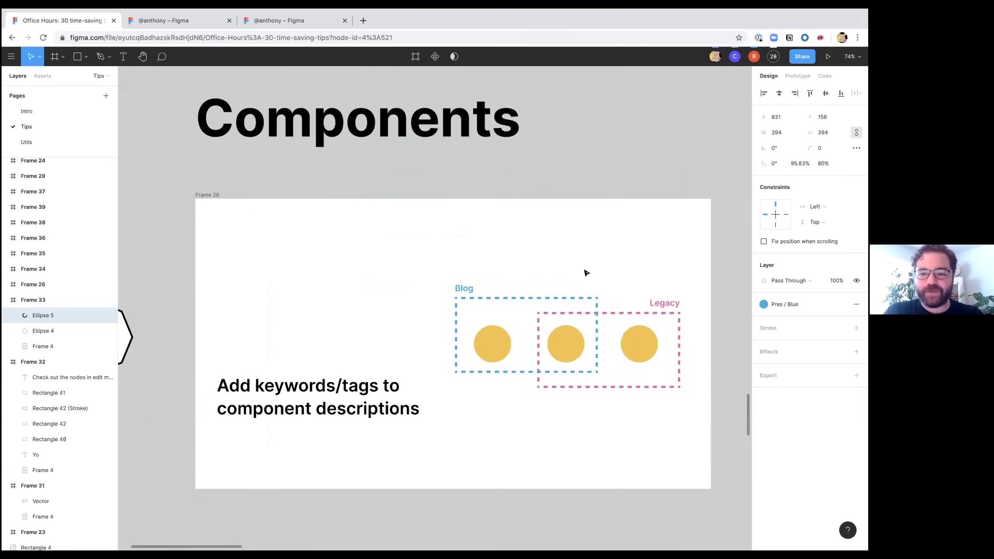
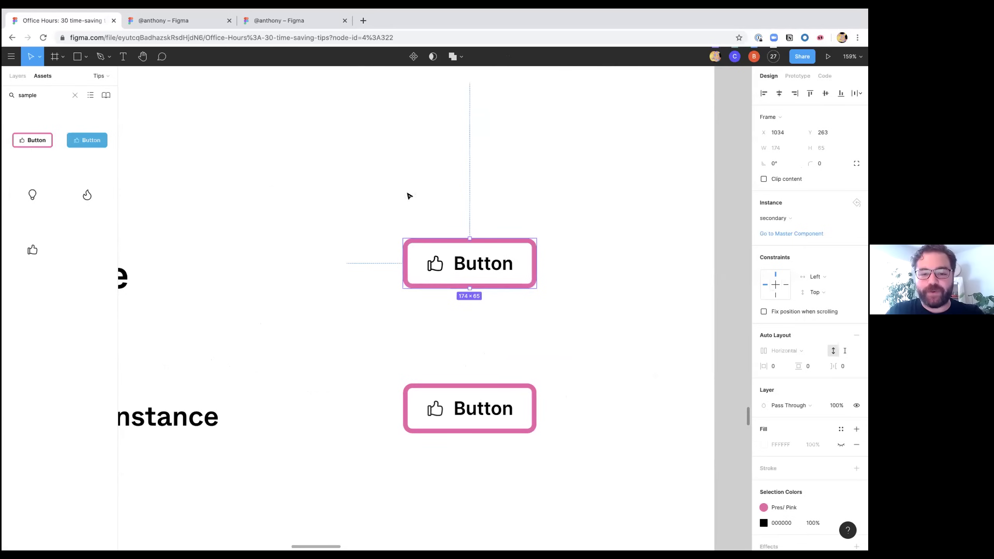
Step: Return the upper button to the primary component, and try swapping it to secondary with Swap Instance before undoing that swap
key("ctrl+z")
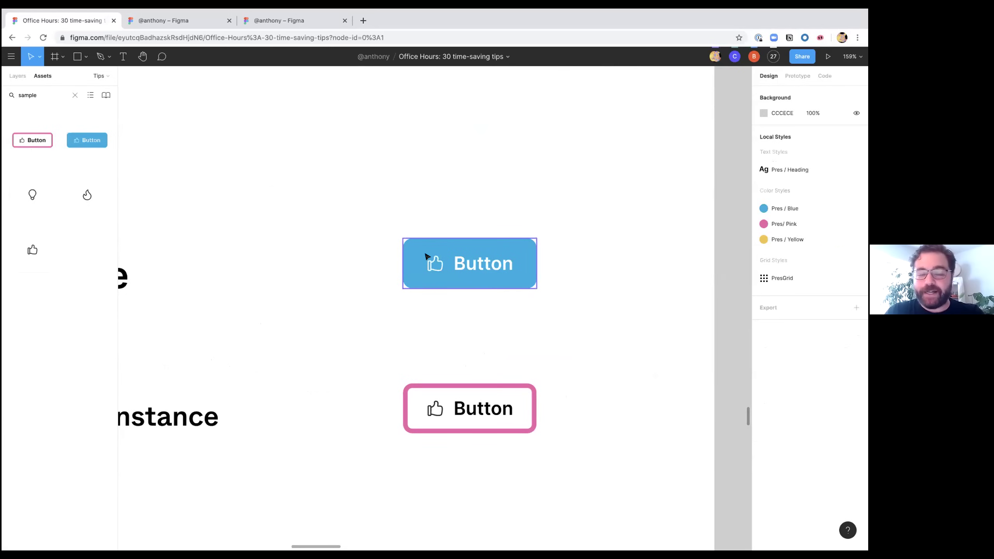
right_click(427, 257)
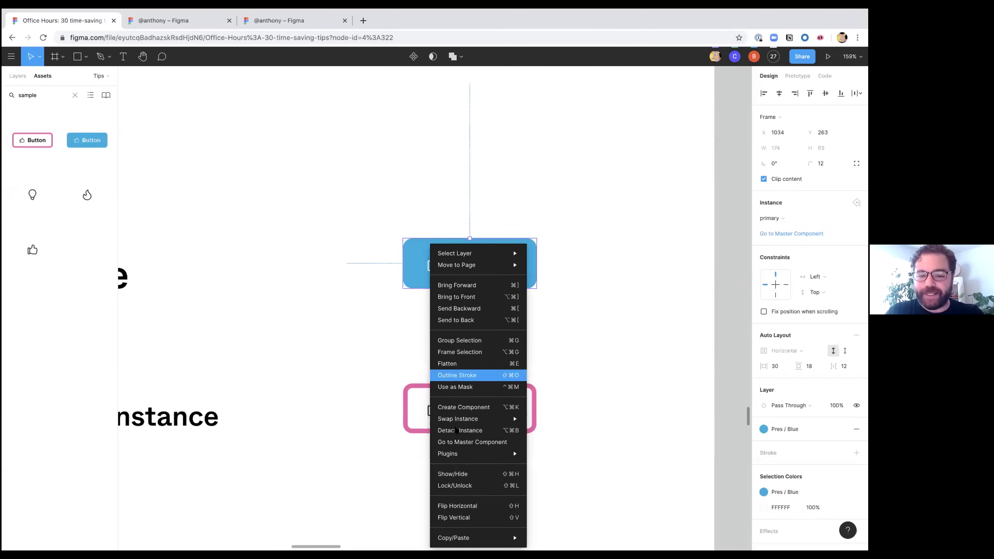
mouse_move(456, 420)
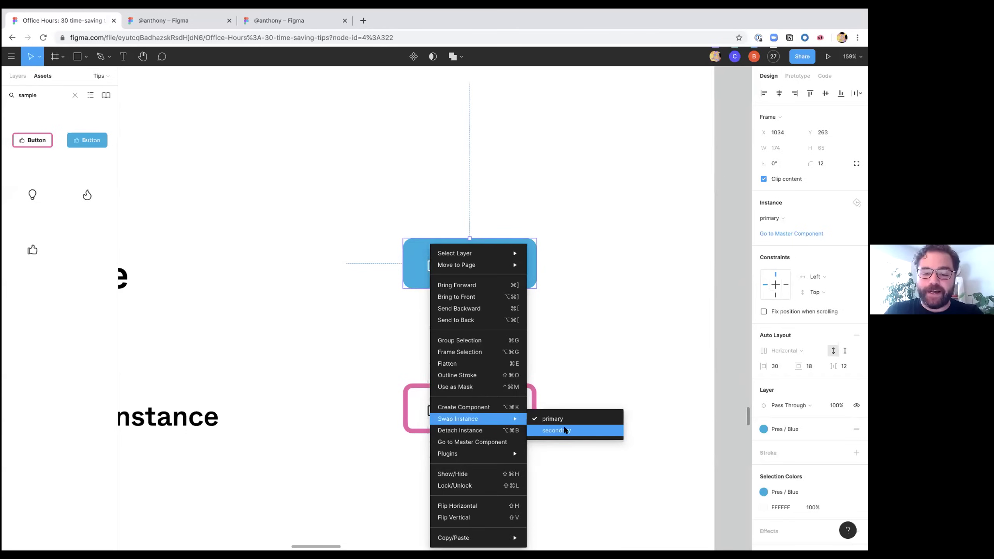
left_click(565, 430)
key("ctrl+z")
scroll(511, 332, "down", 5)
scroll(510, 332, "left", 3)
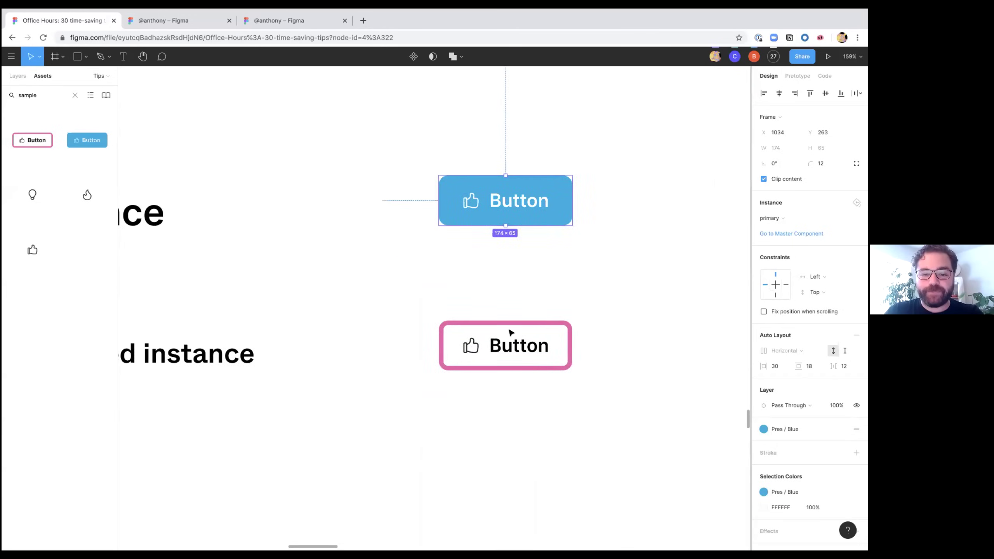
scroll(510, 309, "up", 2)
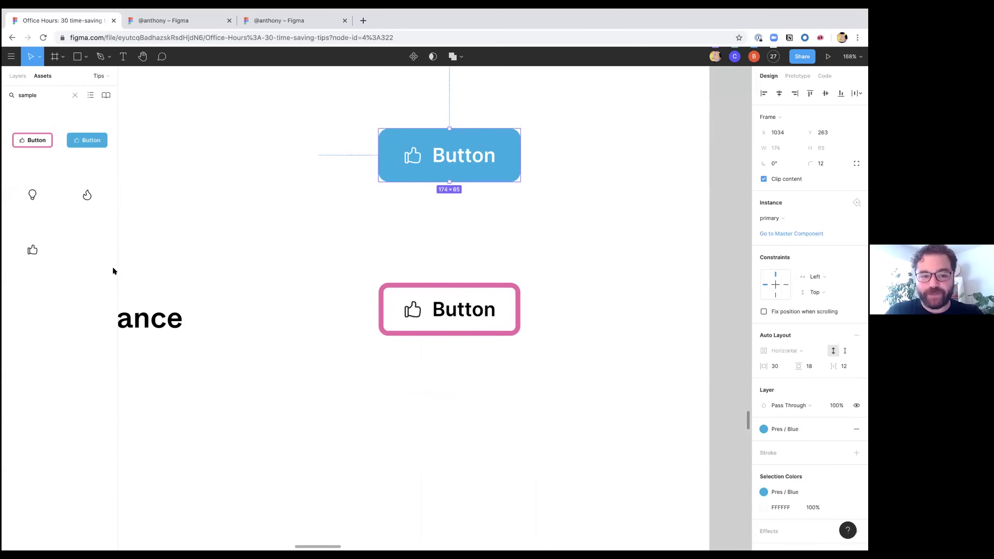
left_click(414, 336)
left_click(414, 335)
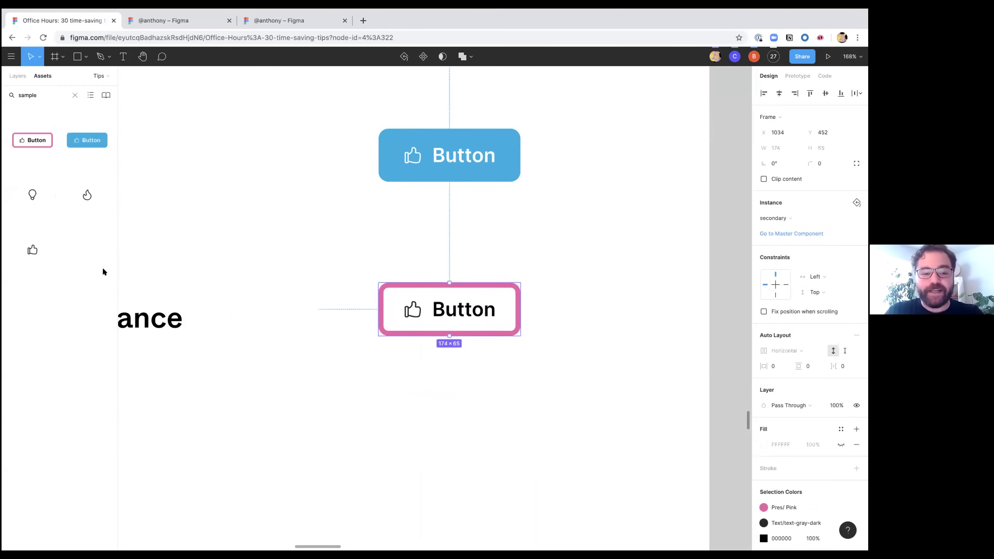
Step: Copy the opt/alt key graphic from the nested-instance shortcut into the "Drag over instance" shortcut row
scroll(276, 322, "down", 5)
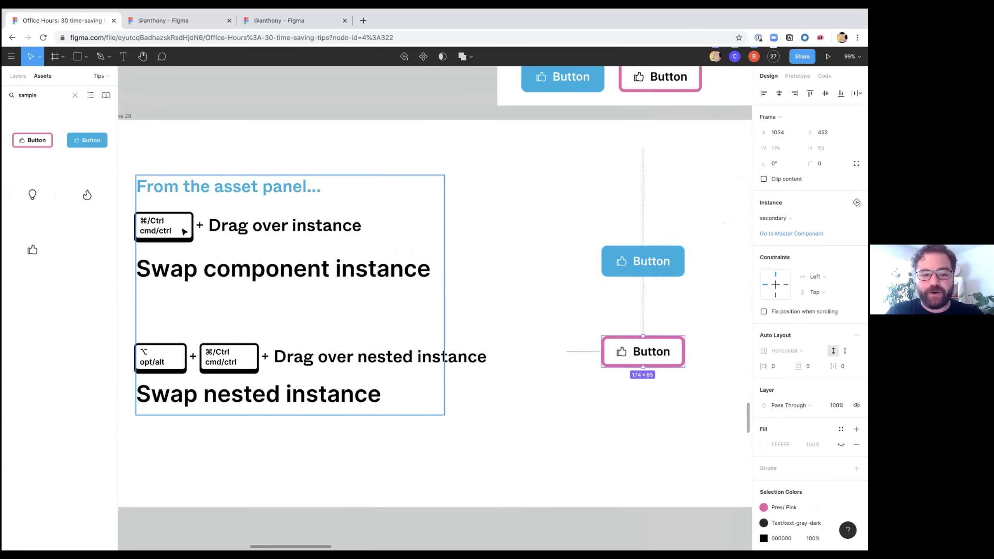
left_click(184, 232)
left_click(184, 231)
left_click(168, 355)
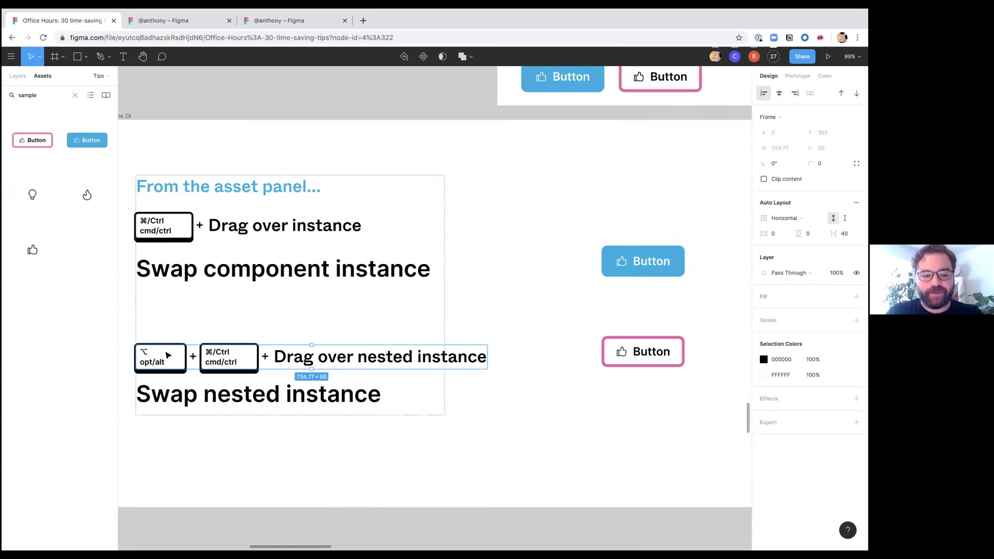
left_click(169, 355)
key("super+c")
left_click(184, 231)
left_click(184, 232)
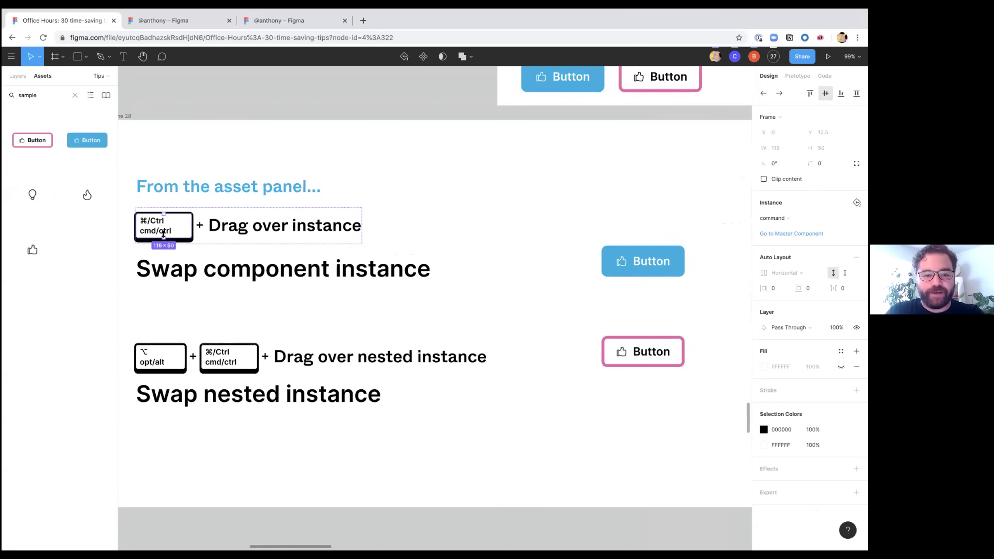
key("super+v")
Step: Delete the cmd/ctrl key graphic from the "Drag over instance" shortcut row
left_click(176, 232)
left_click(176, 232)
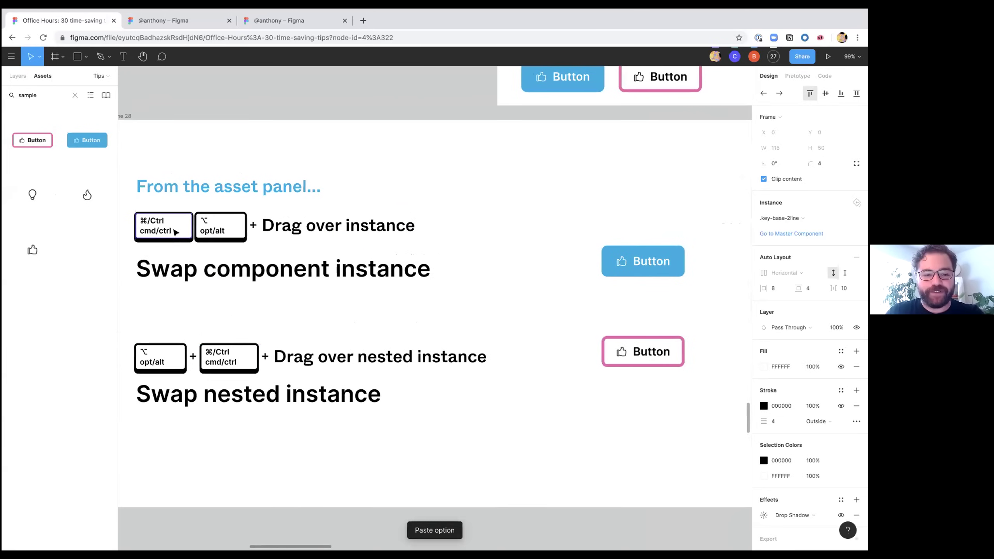
key("Escape")
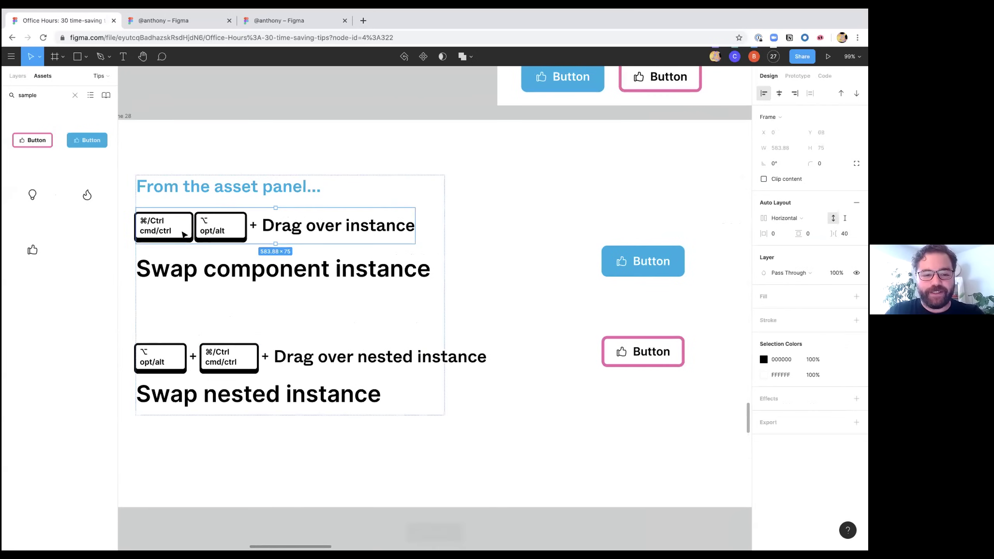
left_click(185, 236)
key("Delete")
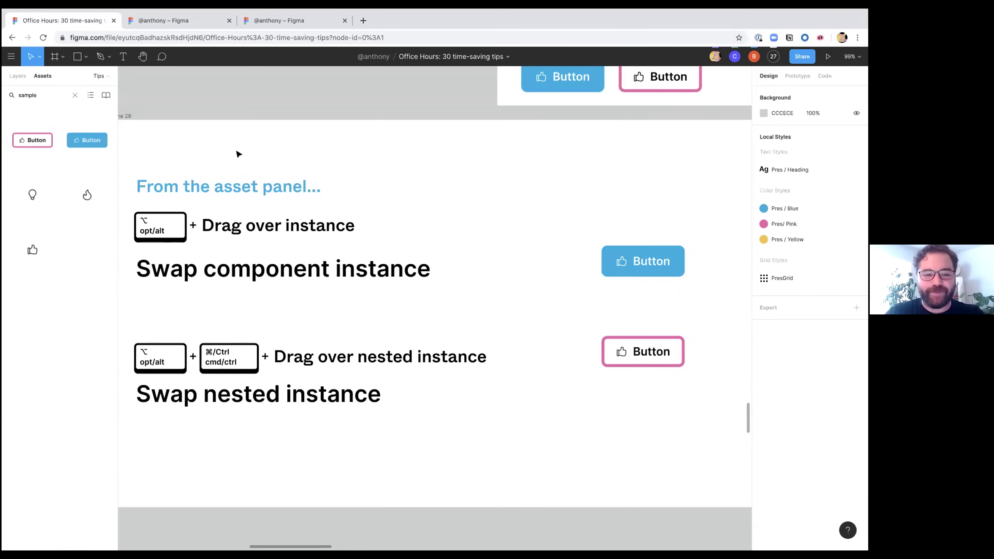
Step: Swap the pink button's nested icon for lightbulb-24 from the assets, and replace that with fire-24
scroll(239, 154, "down", 1)
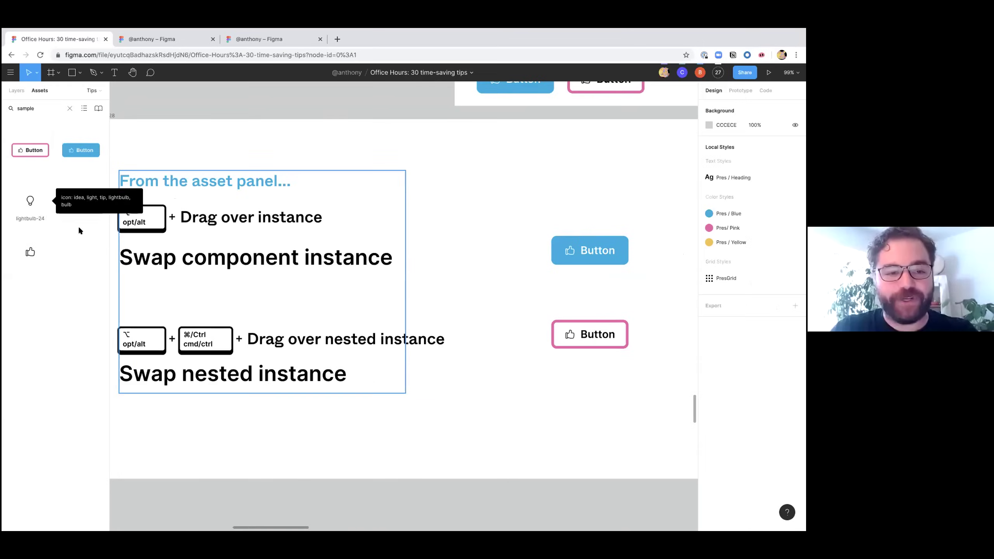
scroll(413, 337, "right", 5)
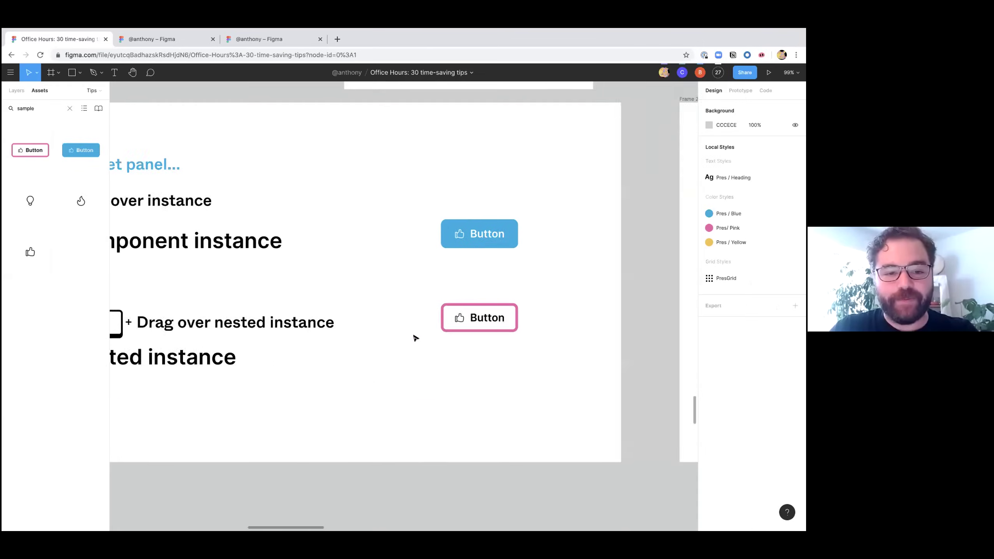
scroll(407, 334, "up", 5)
left_click_drag(30, 201, 391, 294)
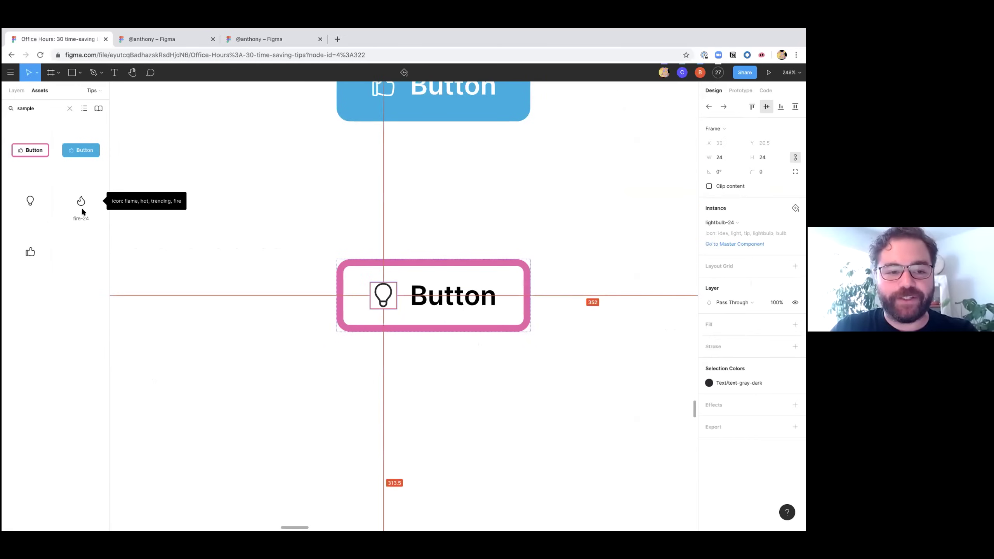
left_click(295, 315)
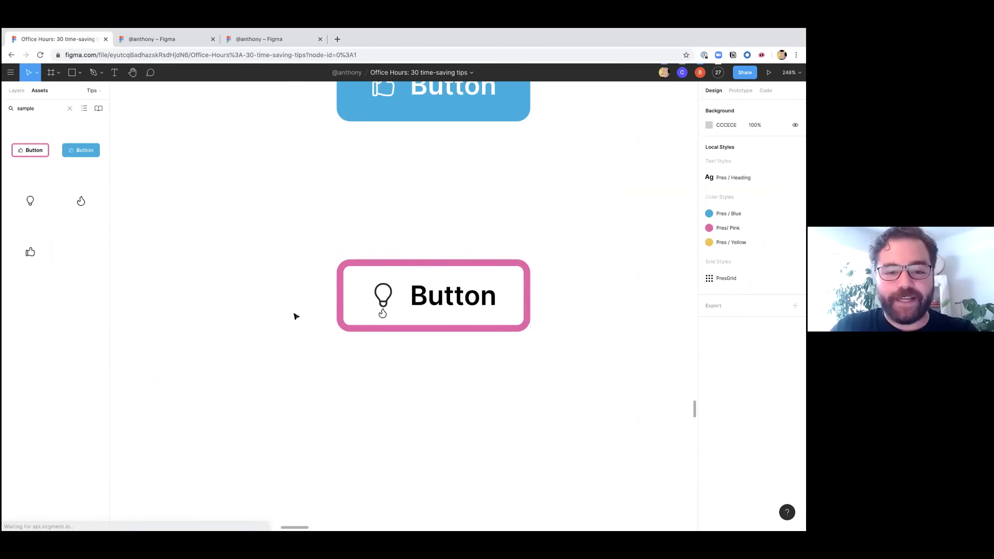
left_click_drag(383, 300, 383, 300)
Step: Swap the pink button's nested icon to thumbsup-24 using Swap Instance, and clear the selection
right_click(383, 302)
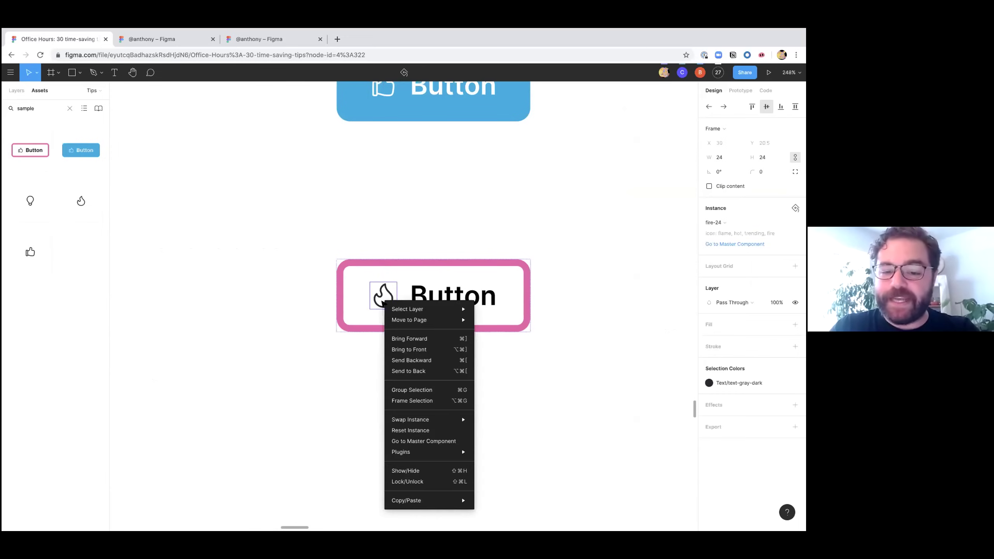
mouse_move(412, 420)
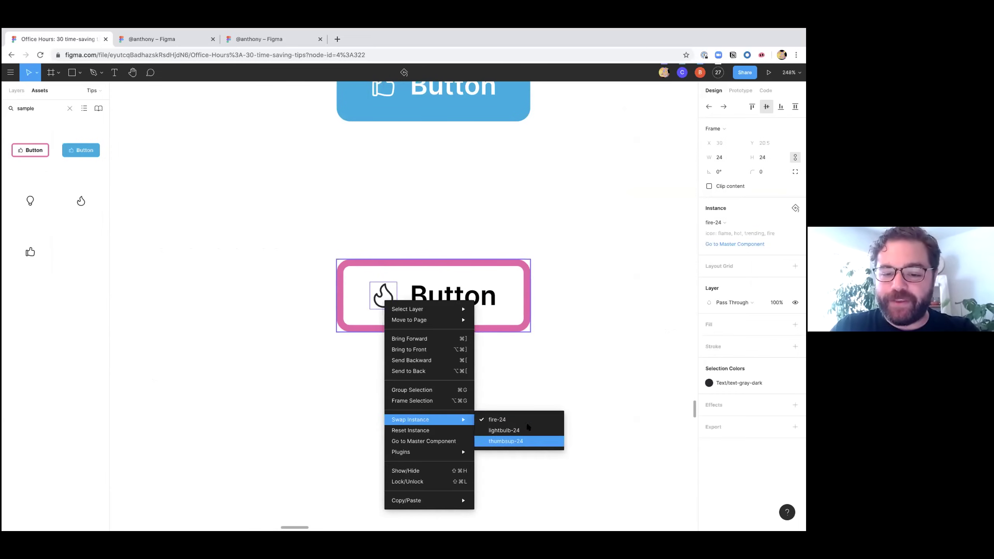
left_click(524, 437)
key("Escape")
key("shift+1")
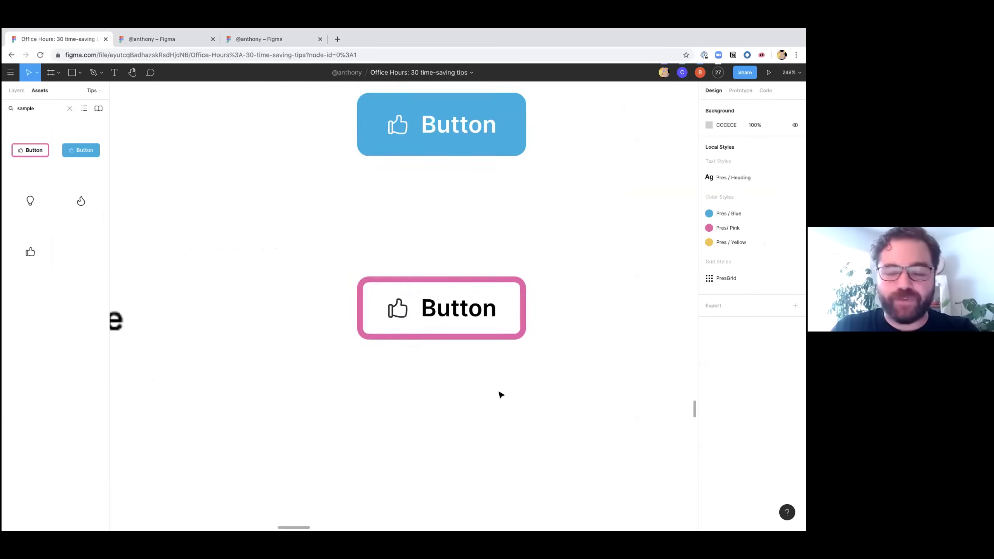
Step: Examine the Swap Instance choices for the pink button in Frame 29
scroll(501, 395, "left", 1)
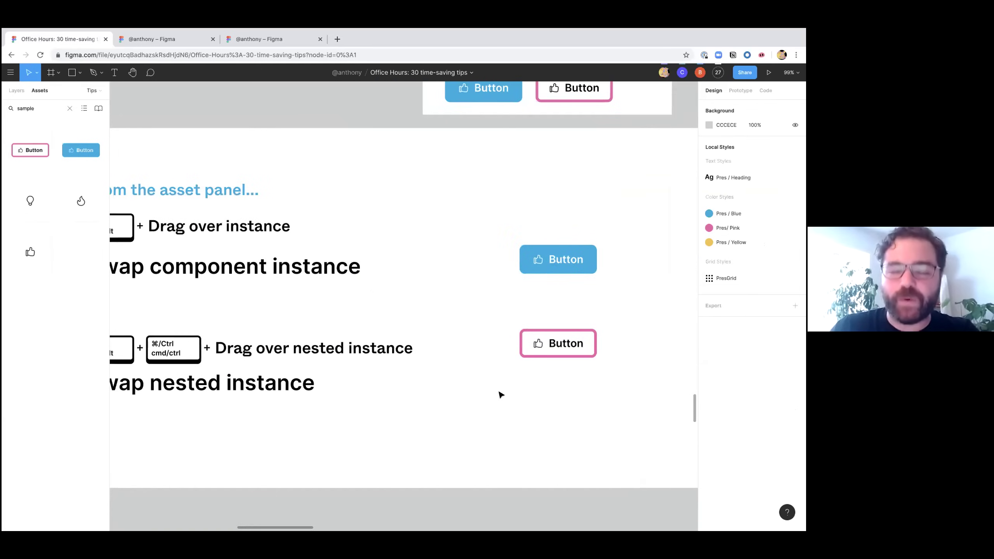
scroll(501, 394, "down", 3)
scroll(501, 394, "right", 5)
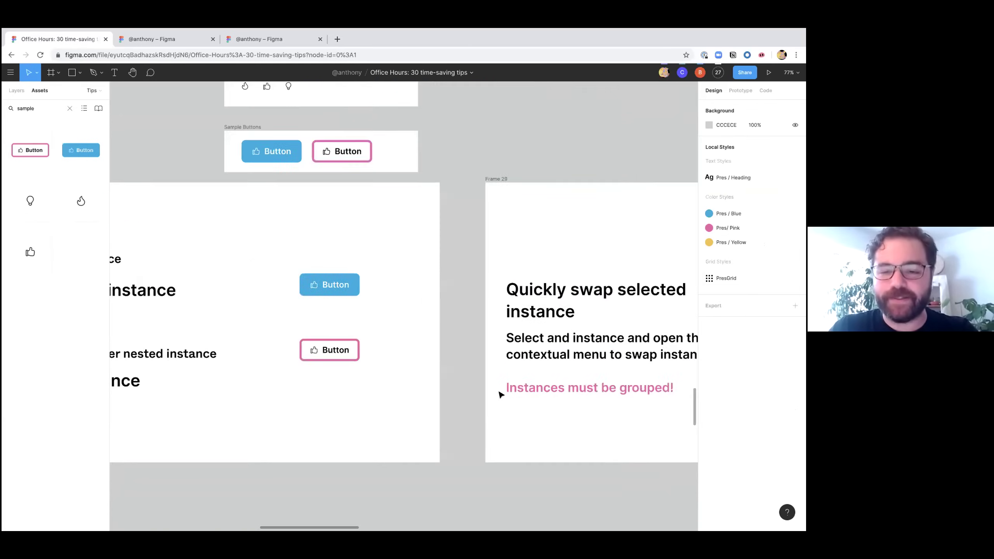
scroll(501, 395, "right", 8)
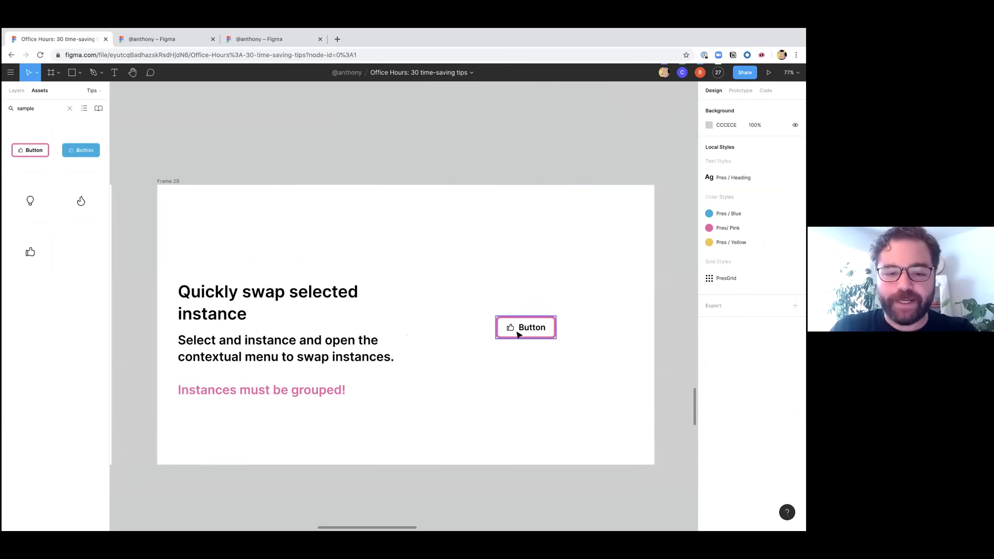
left_click(518, 328)
scroll(517, 329, "up", 5)
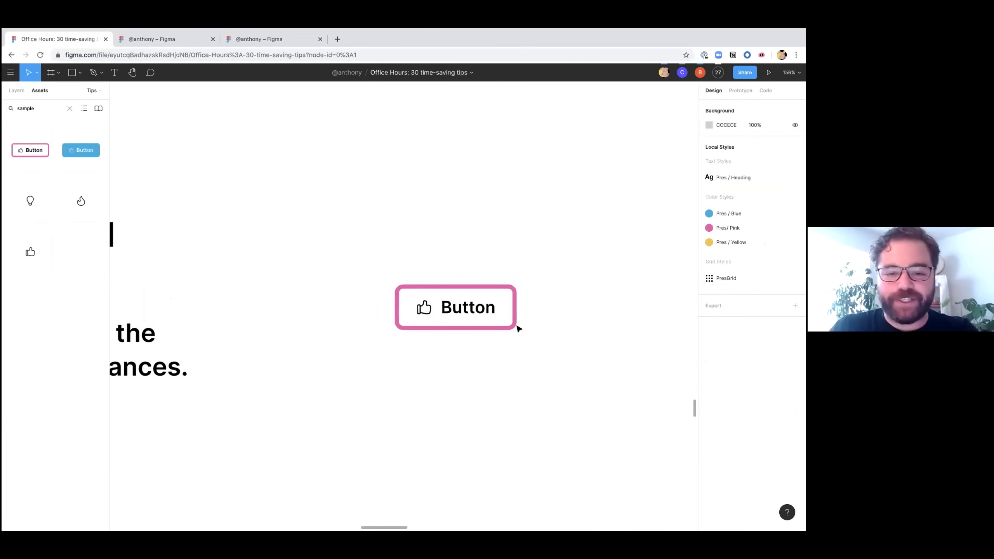
right_click(489, 320)
left_click(400, 437)
key("shift+1")
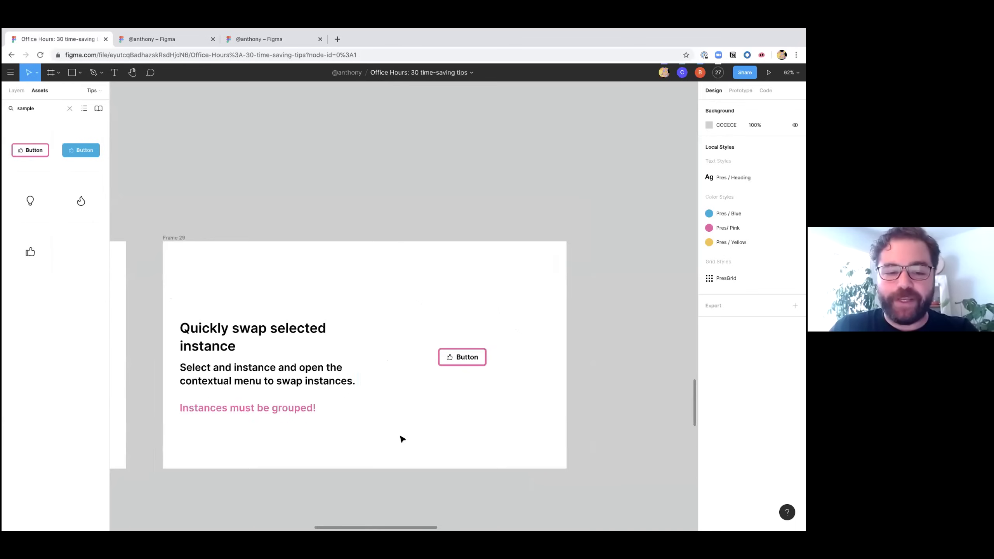
scroll(451, 369, "up", 6)
left_click(433, 314)
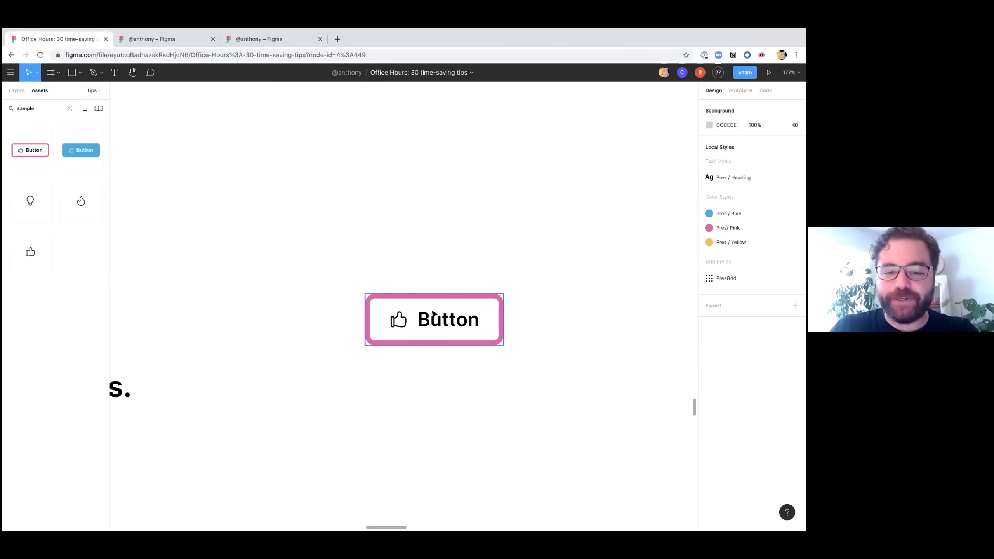
right_click(434, 314)
mouse_move(467, 409)
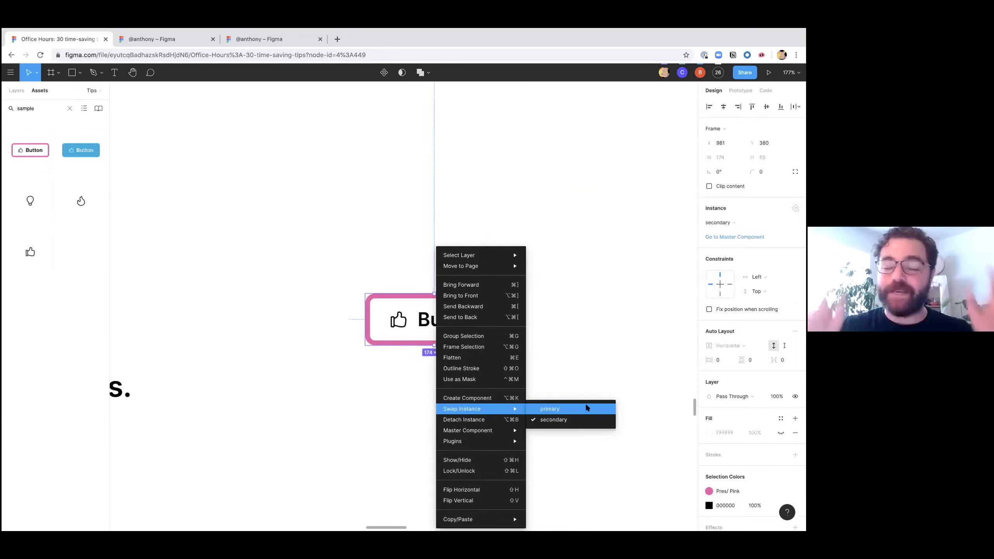
Step: Clear the "sample" asset search and bring Frame 26 in the Components section back into view
left_click(69, 109)
left_click(251, 355)
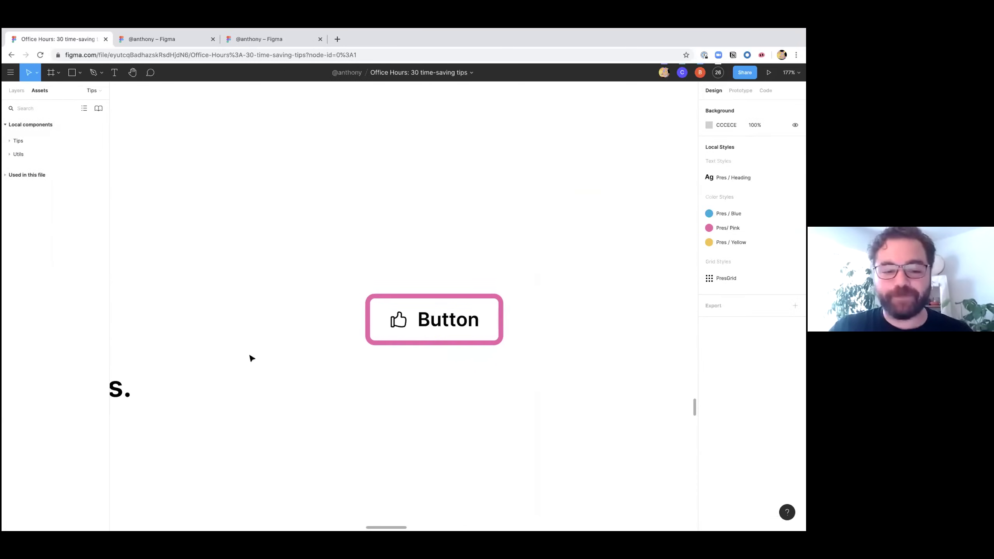
scroll(251, 355, "down", 5)
scroll(251, 357, "down", 5)
scroll(251, 357, "down", 10)
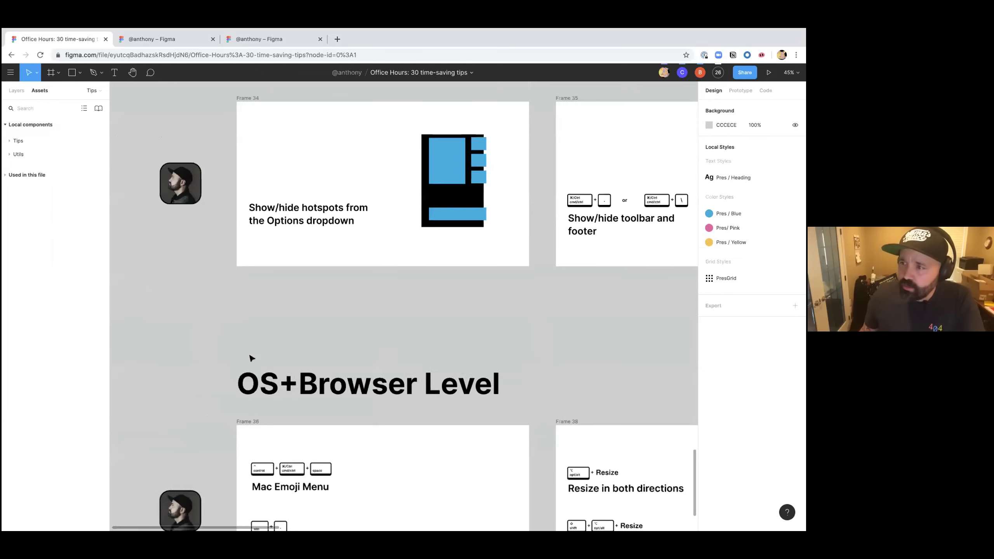
scroll(251, 358, "up", 12)
scroll(251, 357, "up", 2)
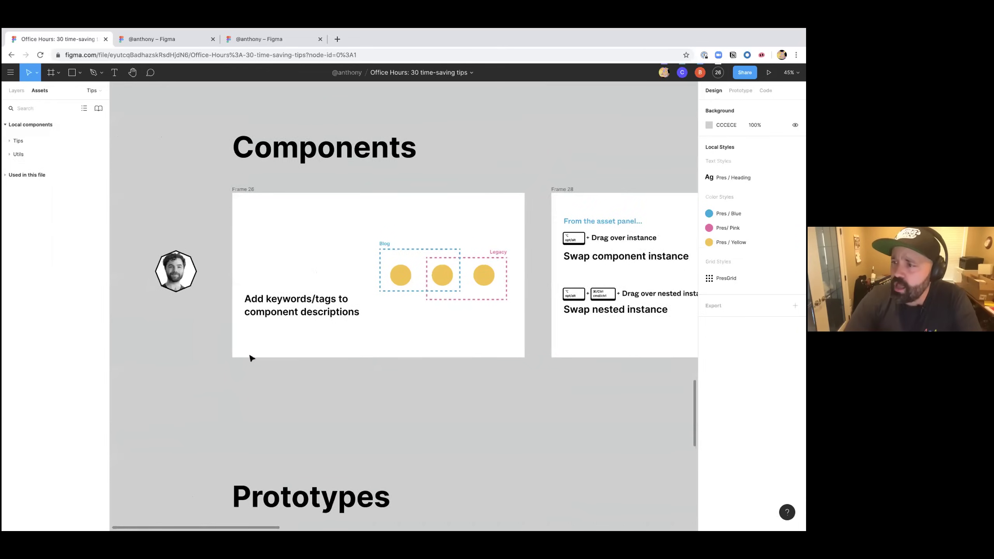
scroll(251, 358, "up", 4)
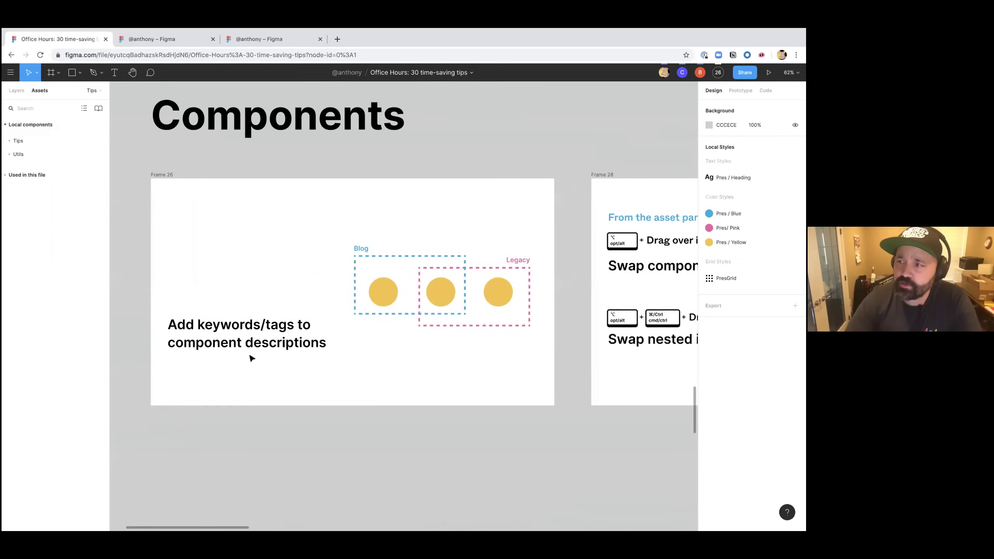
Step: Select the middle yellow circle component in Frame 26 to examine the keywords in its description
left_click(448, 287)
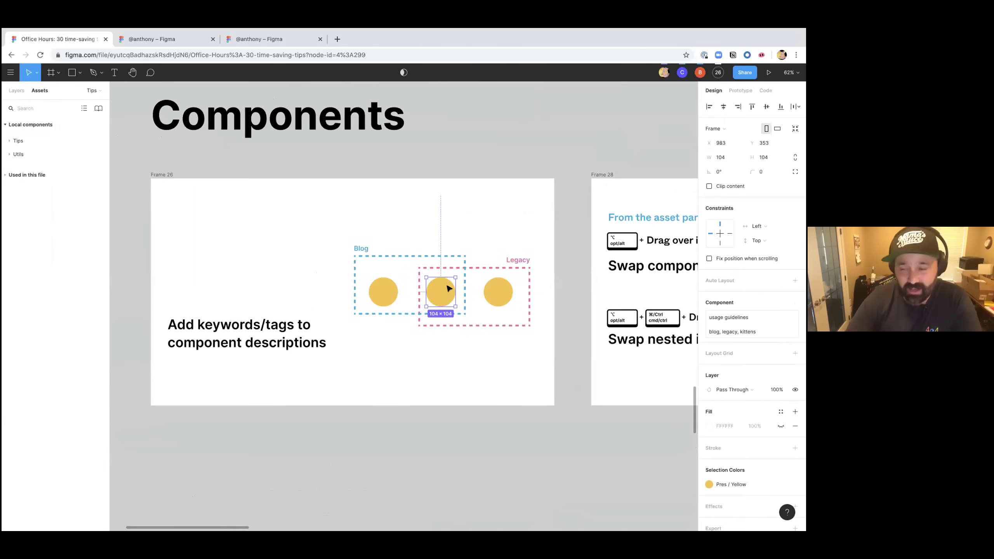
scroll(447, 288, "up", 4)
scroll(448, 288, "left", 5)
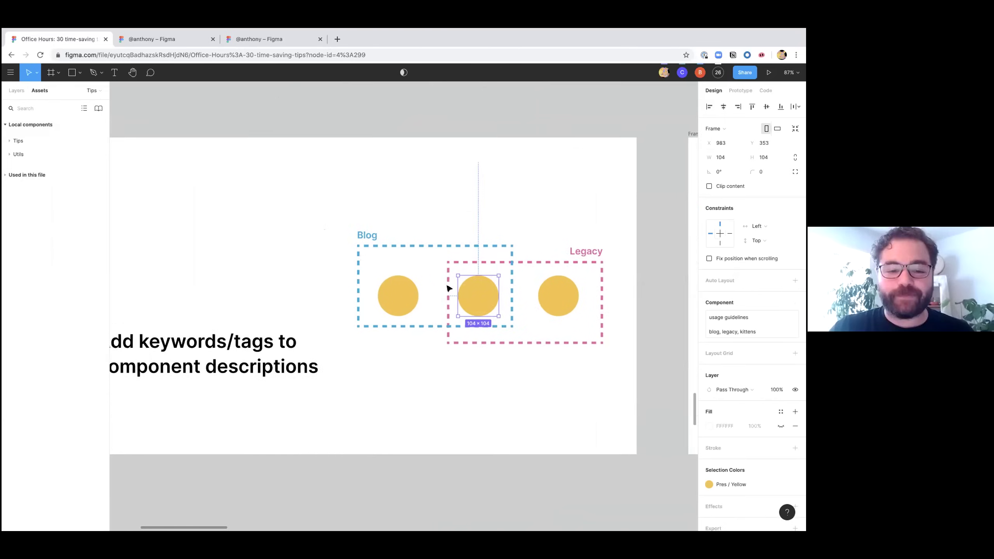
scroll(449, 288, "up", 1)
scroll(450, 288, "right", 1)
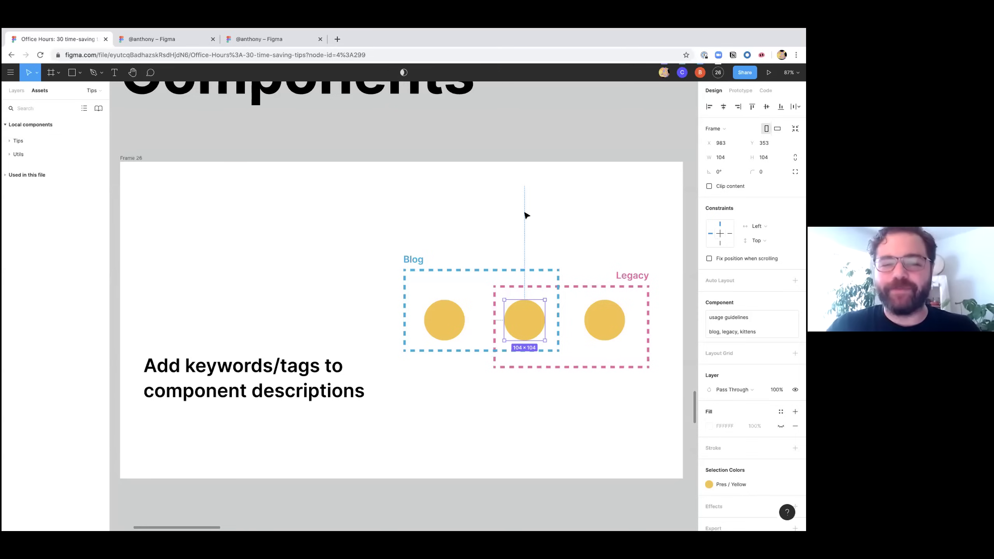
Step: Switch from the assets to the layer list and deselect the yellow circle component
left_click(17, 91)
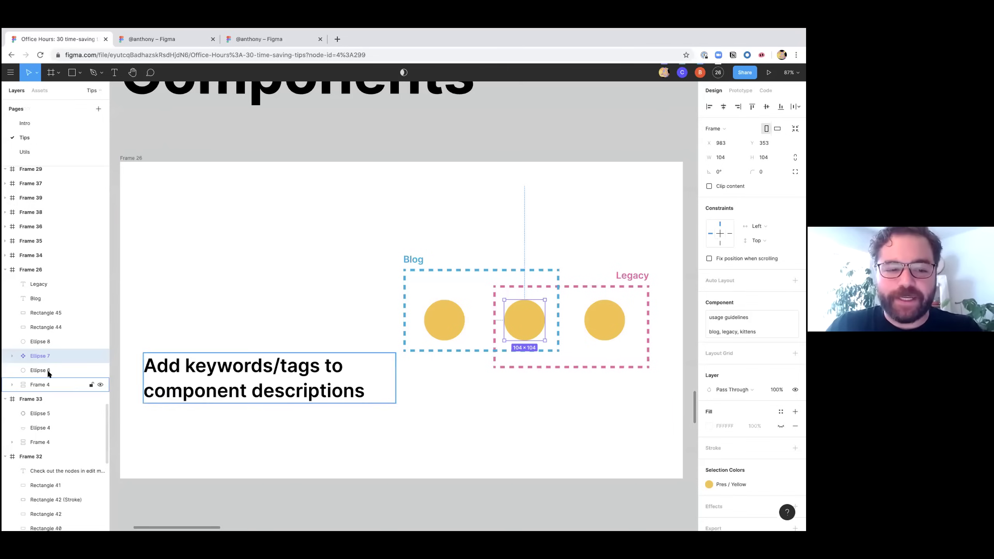
left_click(164, 338)
scroll(163, 338, "down", 3)
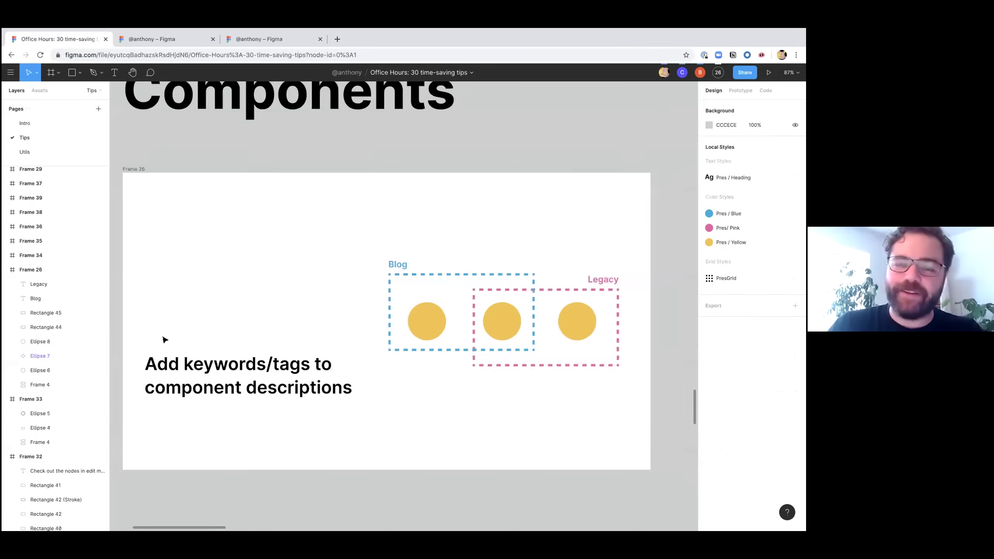
Step: Go to the Prototypes section and examine the hotspot and toolbar tips in Frames 34 and 35
scroll(164, 338, "down", 3)
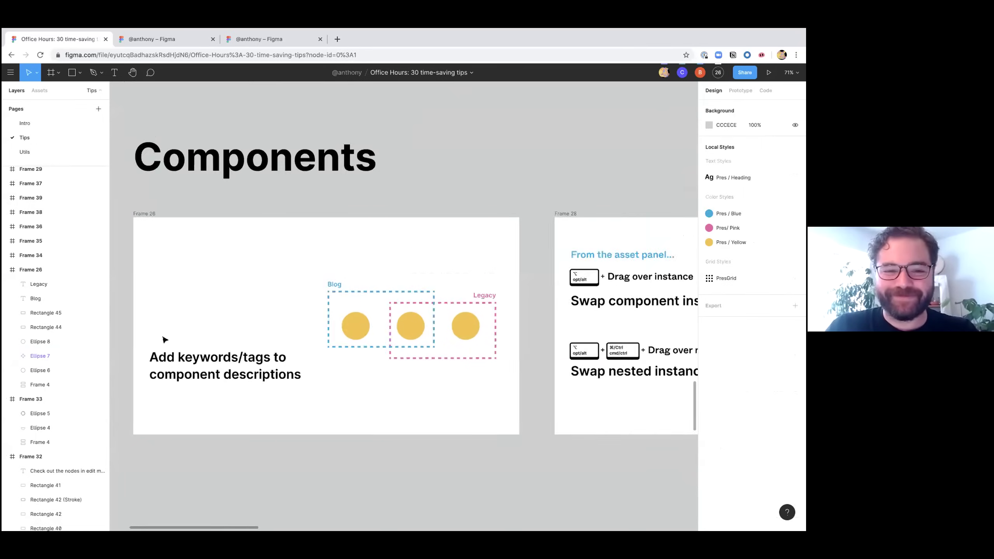
scroll(164, 337, "down", 6)
scroll(164, 338, "down", 3)
scroll(164, 339, "down", 4)
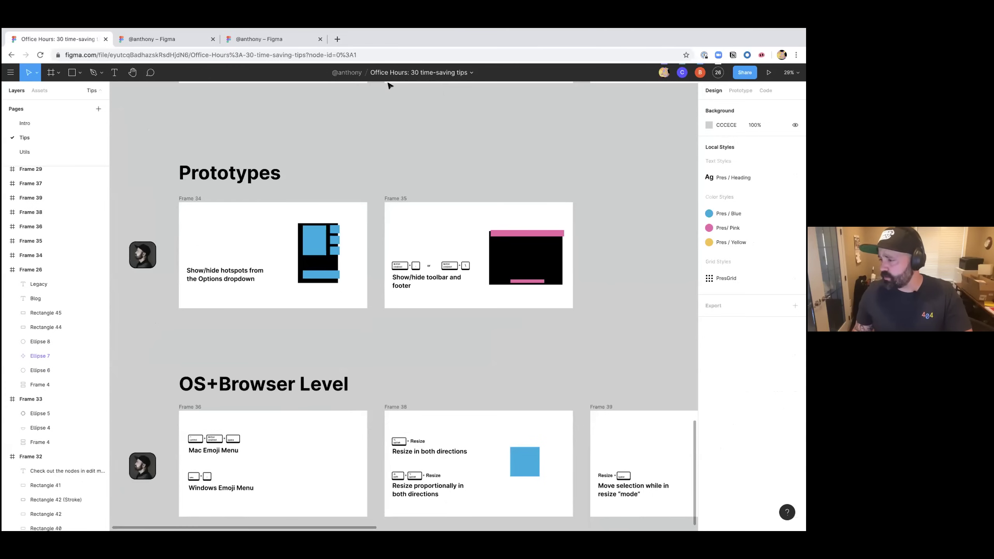
scroll(425, 274, "up", 1)
scroll(425, 275, "left", 1)
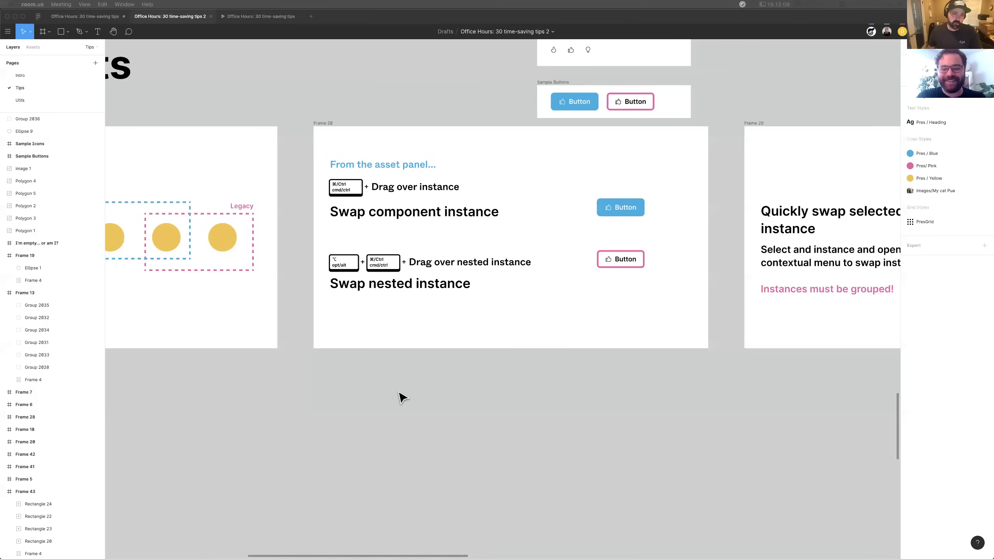
scroll(400, 395, "down", 3)
scroll(279, 359, "down", 3)
scroll(280, 360, "up", 5)
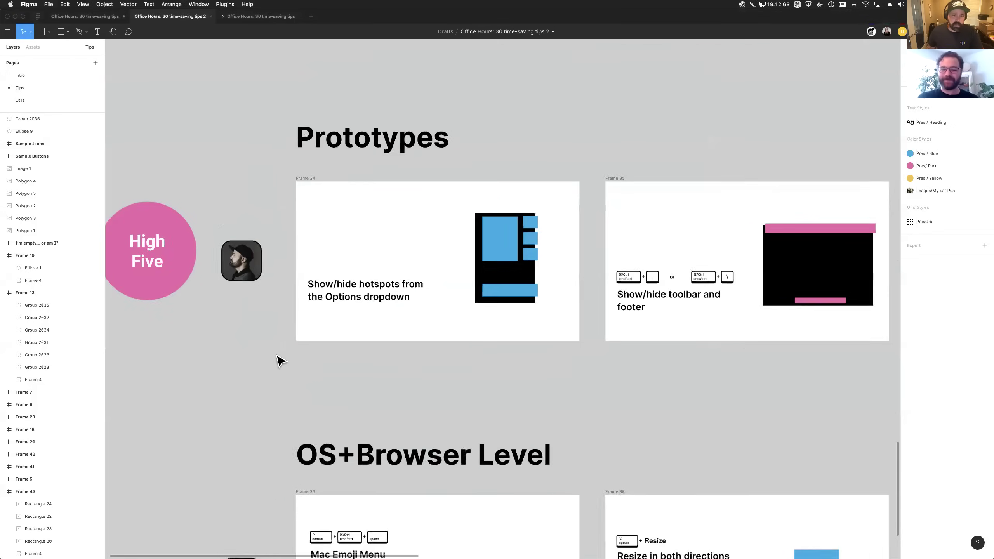
Step: Examine the Show Hotspot Hints on Click option in the presentation and return to Frame 35 in the design file
left_click(275, 18)
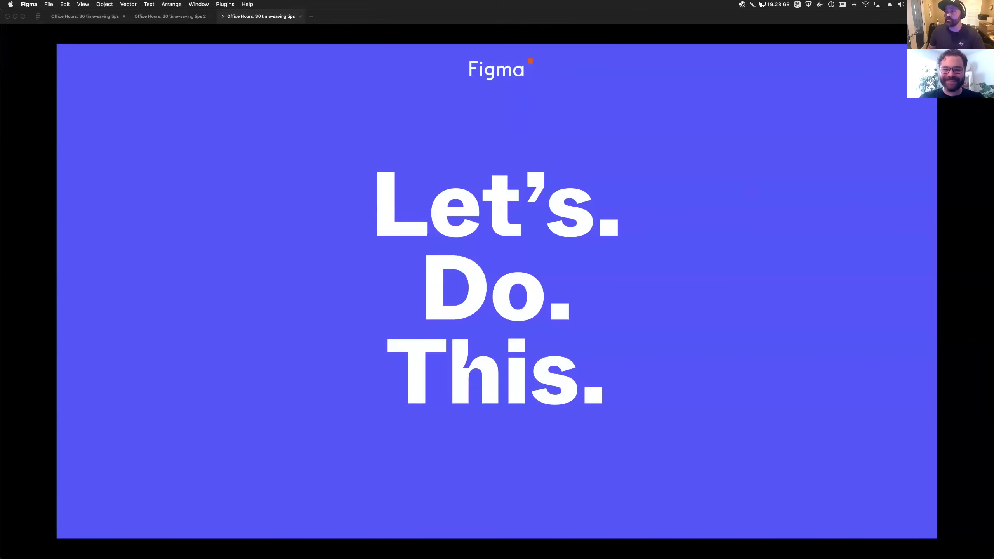
left_click(978, 32)
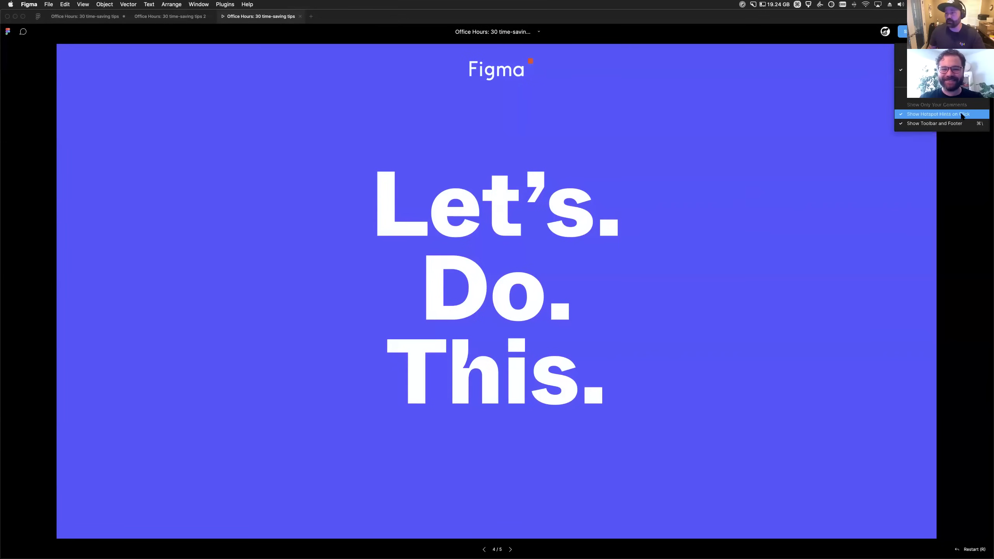
left_click(170, 16)
scroll(506, 271, "right", 10)
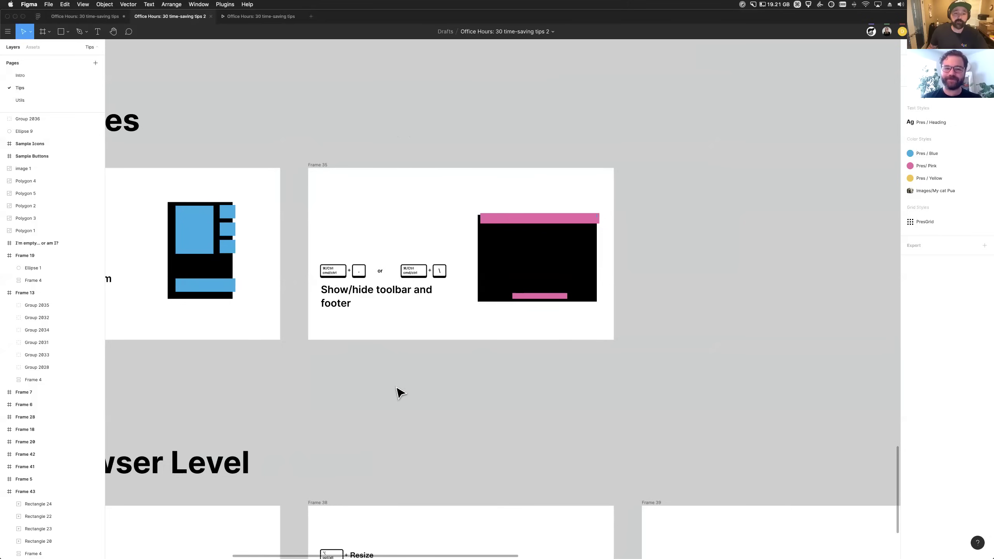
Step: Hide the presentation's toolbar and footer and show them again
left_click(261, 17)
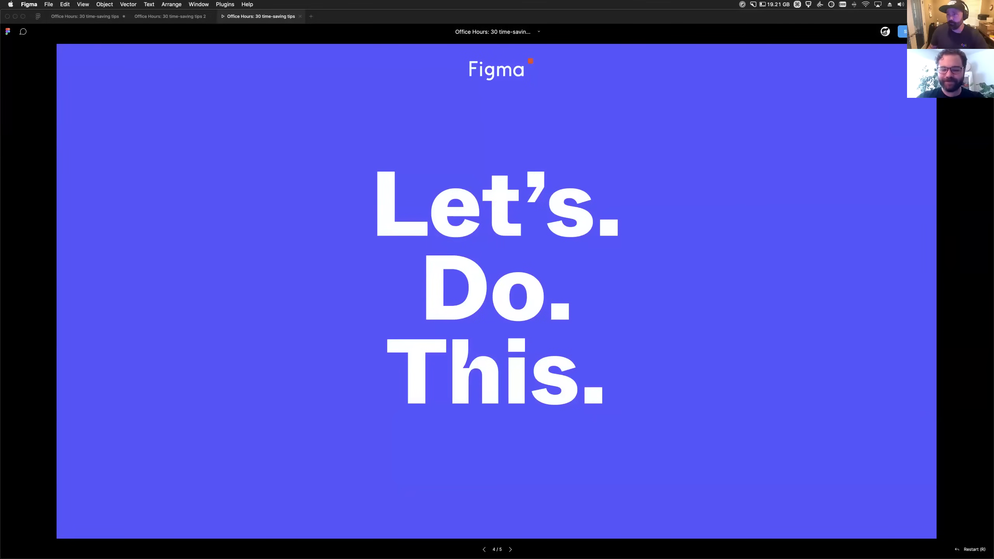
left_click(975, 31)
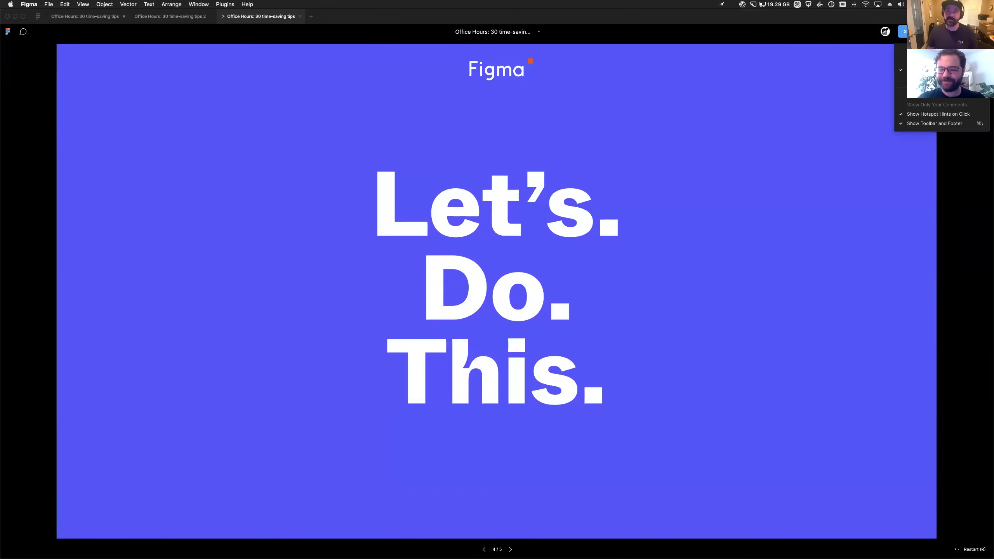
left_click(979, 124)
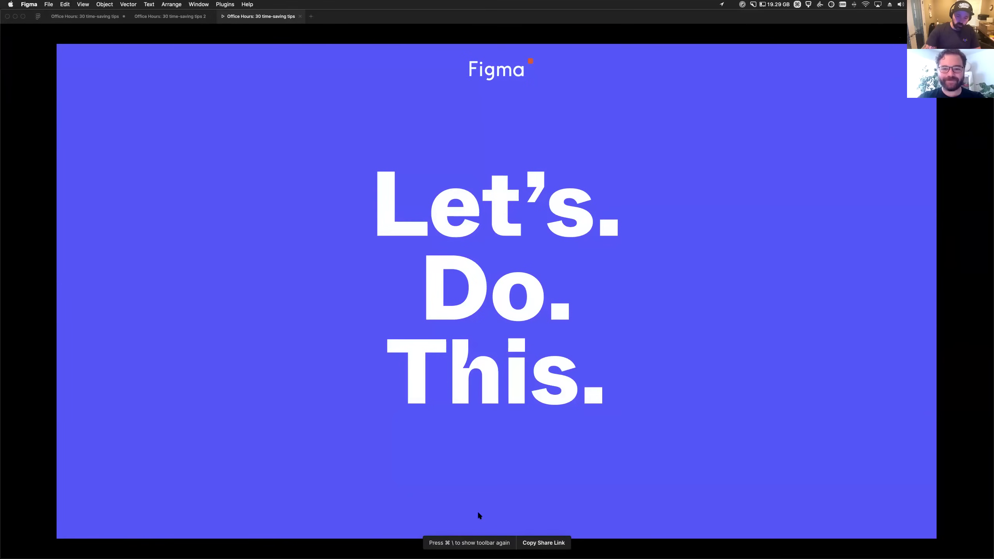
key("super+backslash")
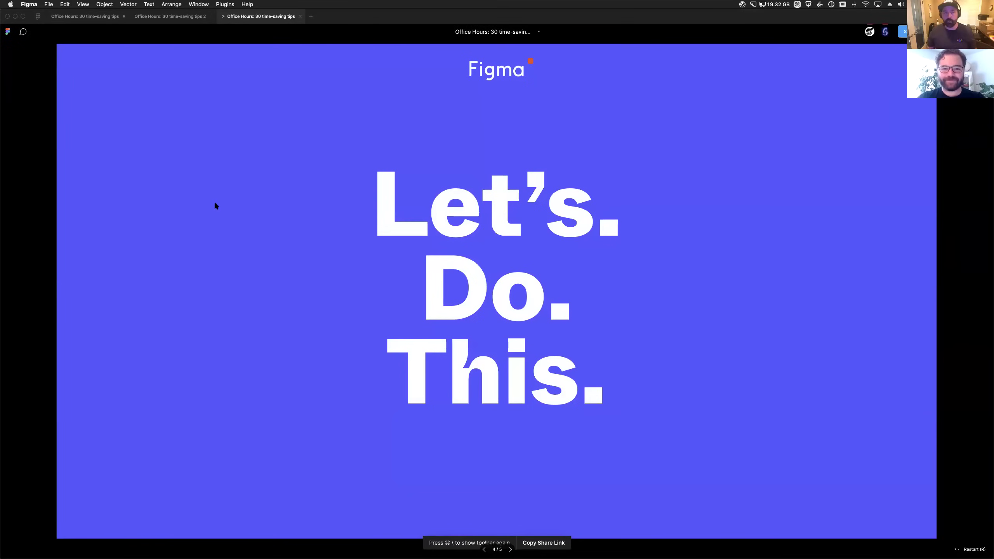
Step: Return to the design file and examine the emoji menu and resize tips in the OS+Browser Level section
left_click(162, 17)
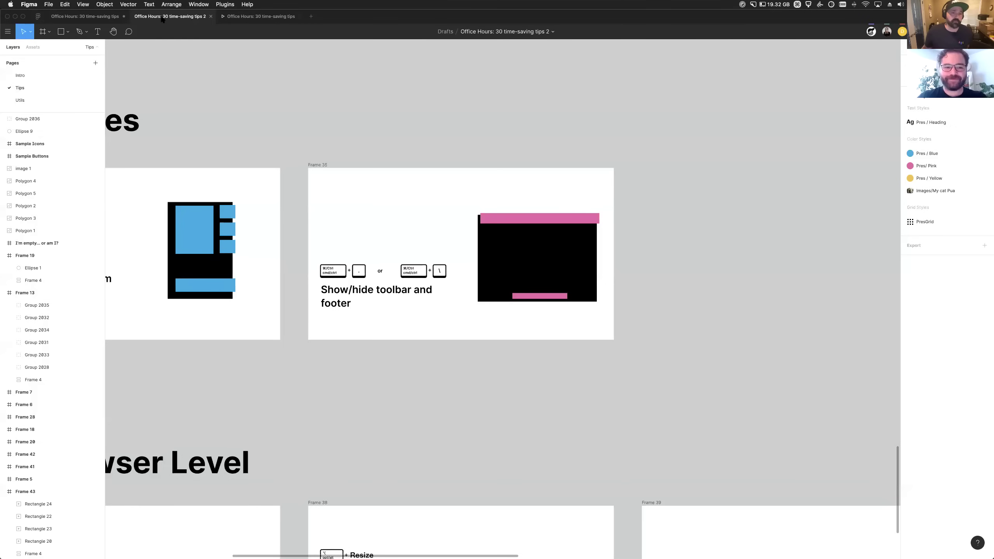
scroll(427, 388, "left", 5)
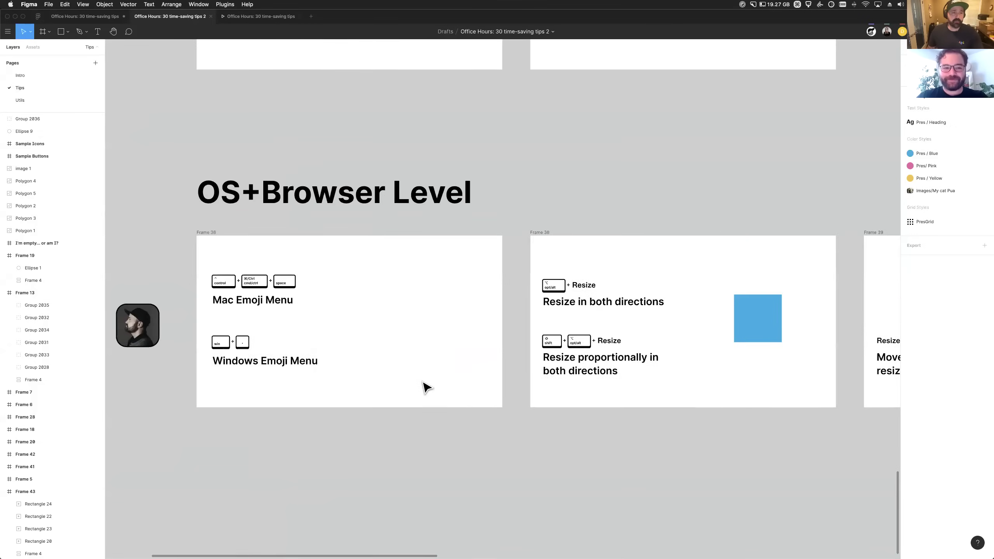
scroll(427, 387, "right", 4)
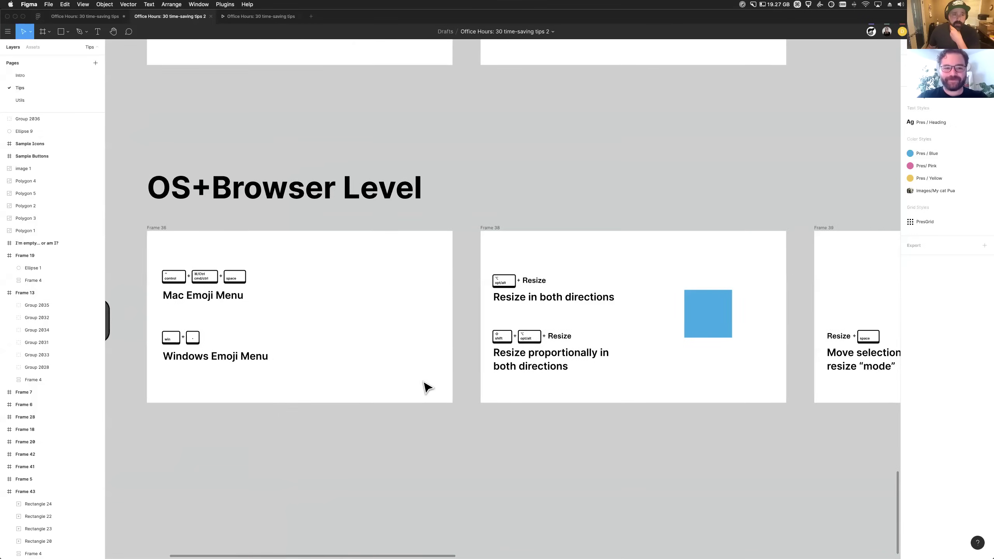
scroll(425, 382, "left", 4)
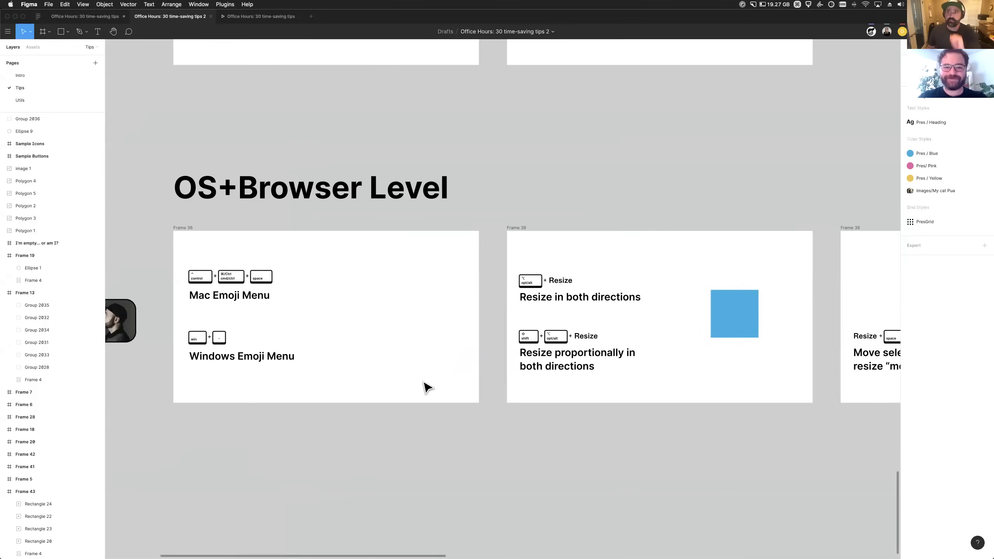
scroll(425, 409, "down", 3)
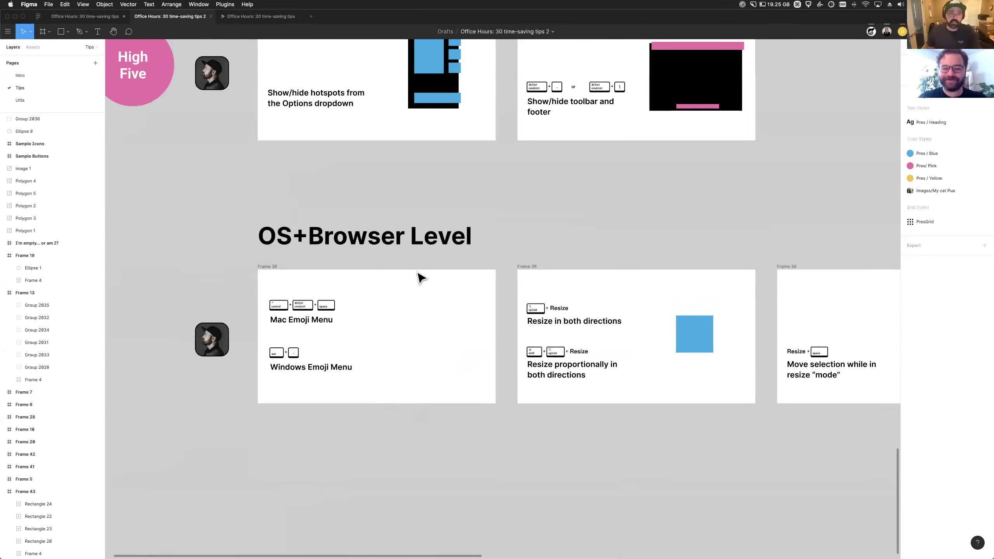
left_click(374, 243)
scroll(592, 250, "right", 5)
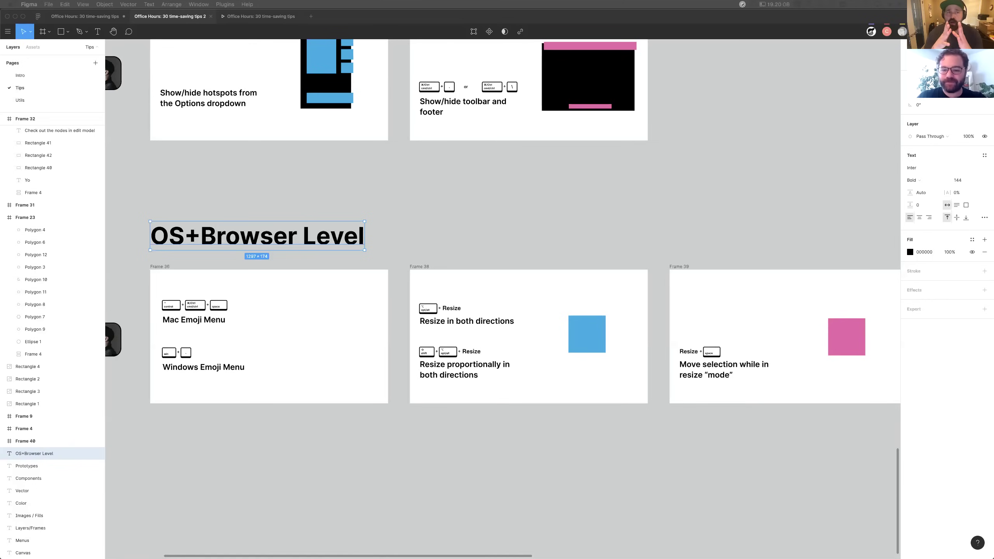
left_click(261, 17)
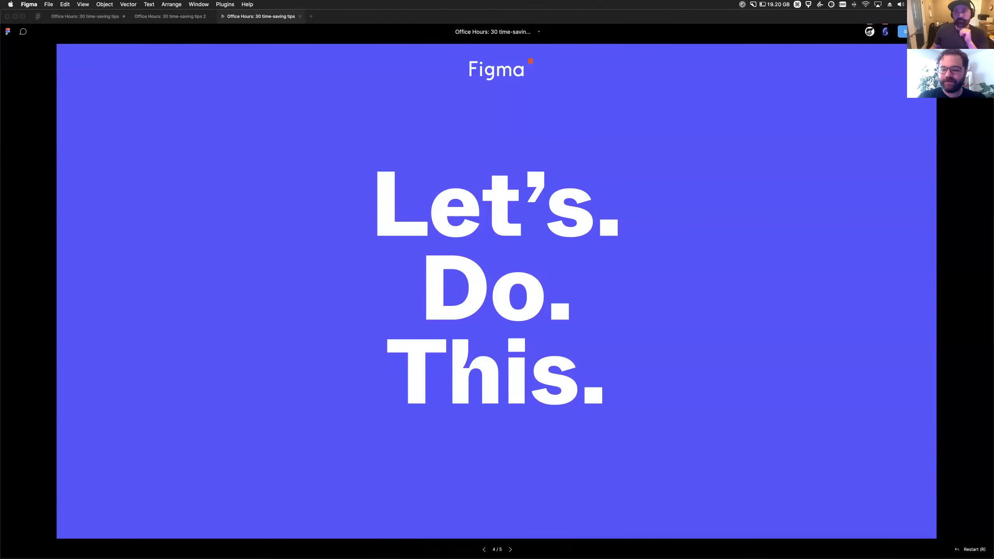
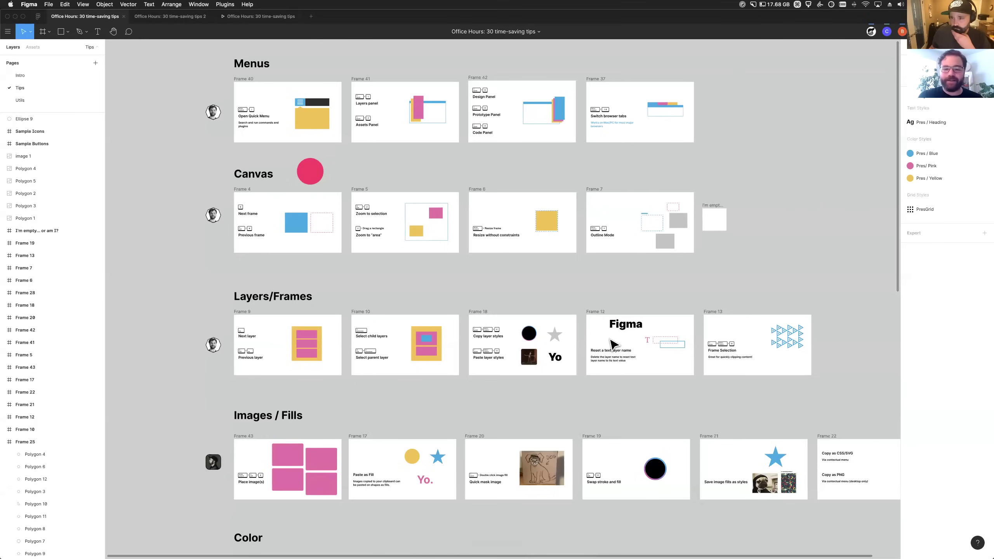
scroll(555, 250, "down", 1)
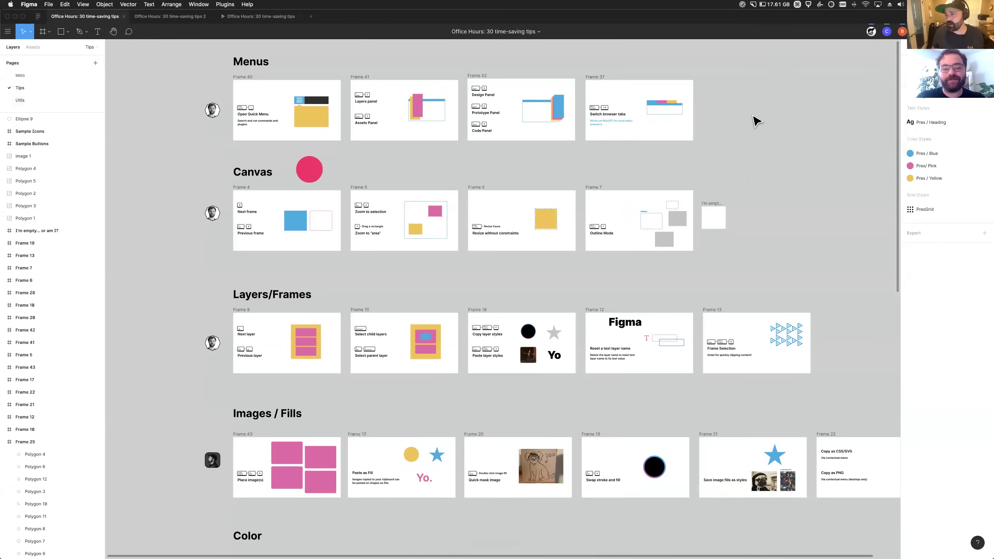
Step: Examine the available devices in the prototype settings of the Tips page, leaving the device unchanged
left_click(938, 47)
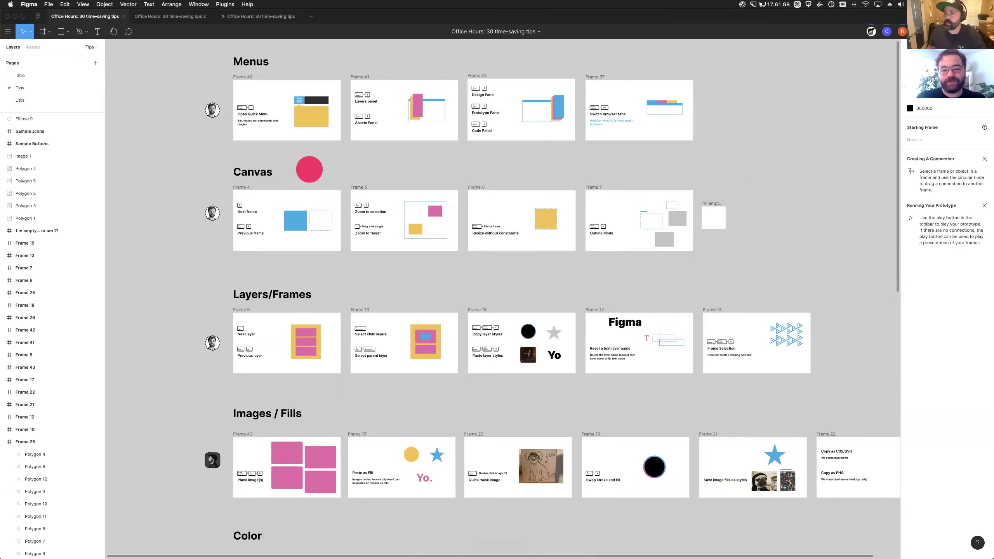
left_click(935, 76)
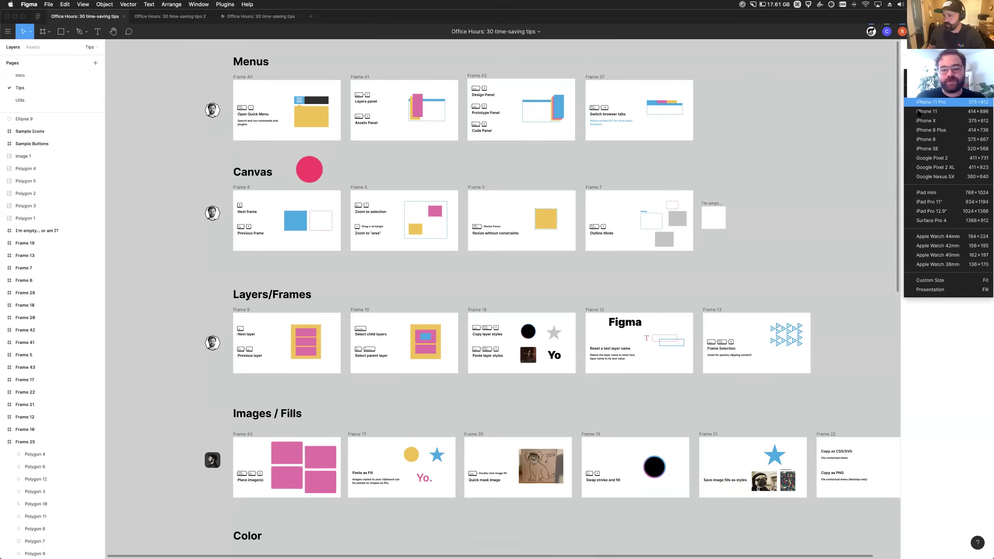
left_click(724, 167)
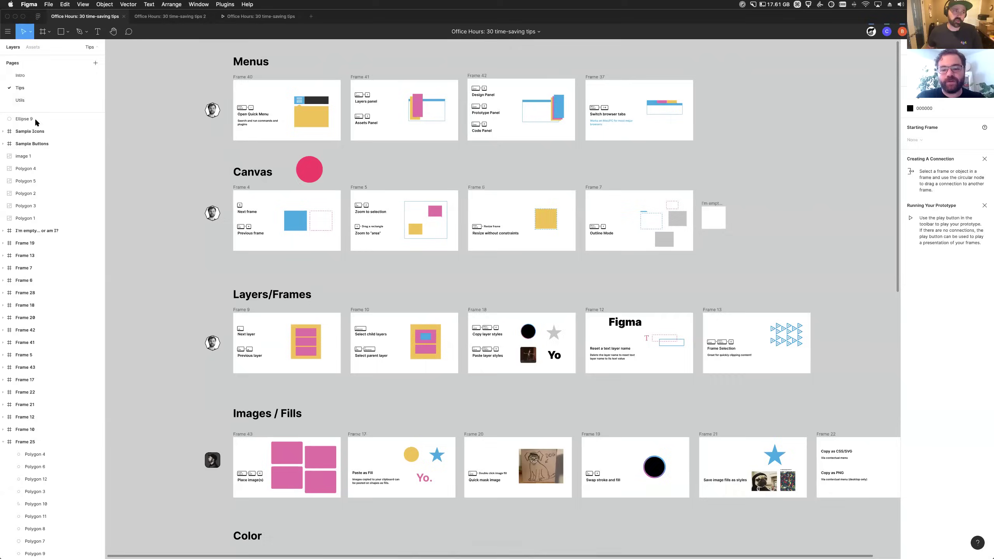
Step: Add a new page to the file and place an iPhone 11 Pro Max preset frame on it
left_click(95, 62)
left_click(44, 32)
left_click(48, 32)
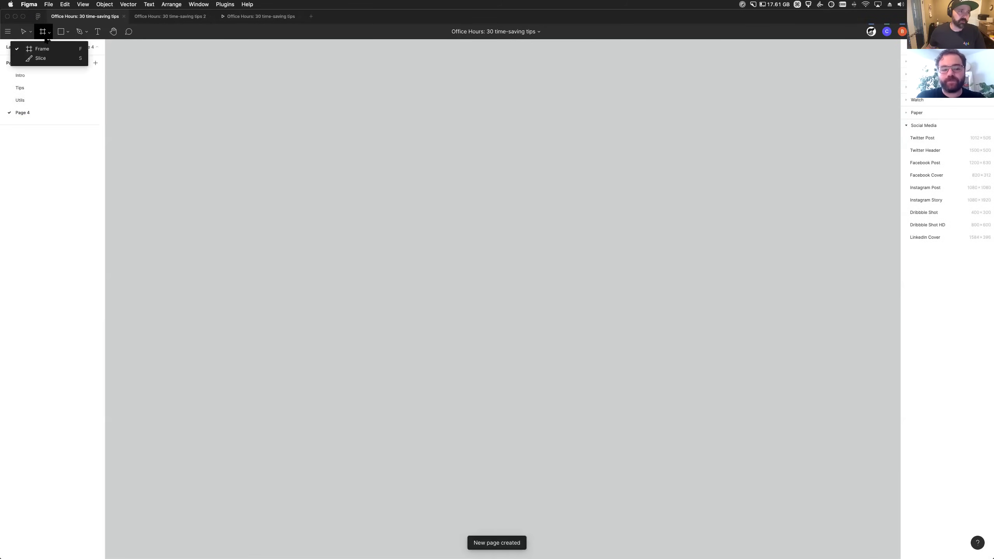
left_click(47, 46)
left_click(915, 61)
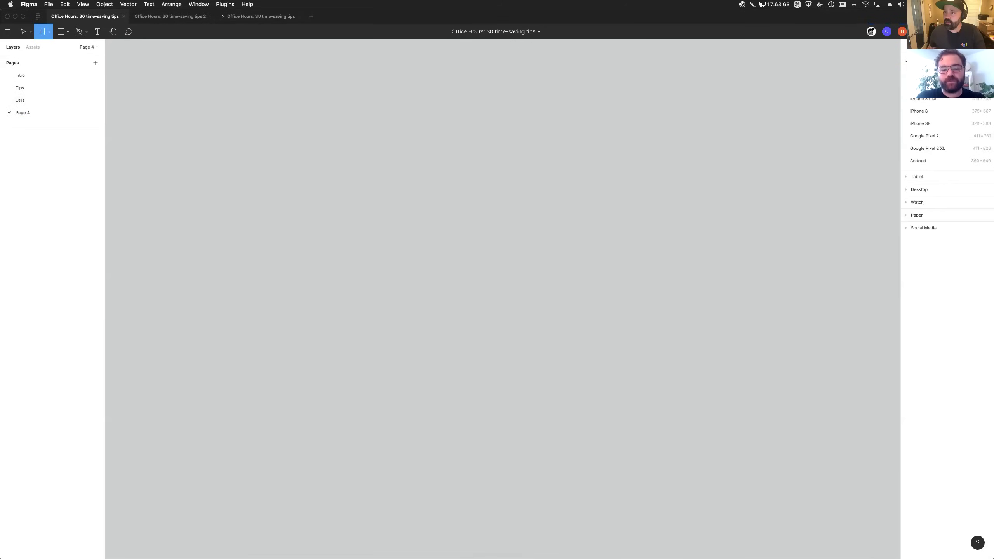
left_click(924, 74)
left_click(900, 73)
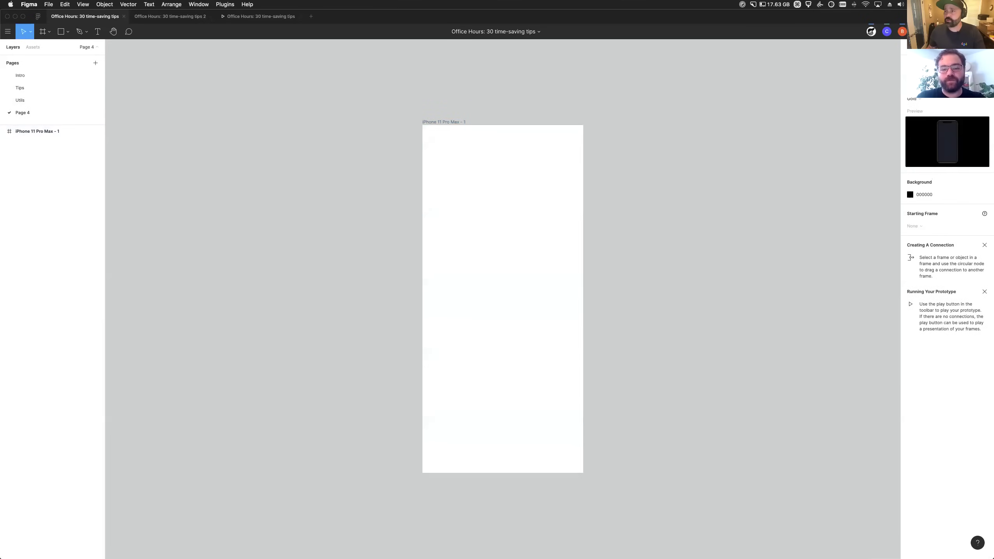
Step: Remove the phone device from the new page's prototype settings
left_click(443, 123)
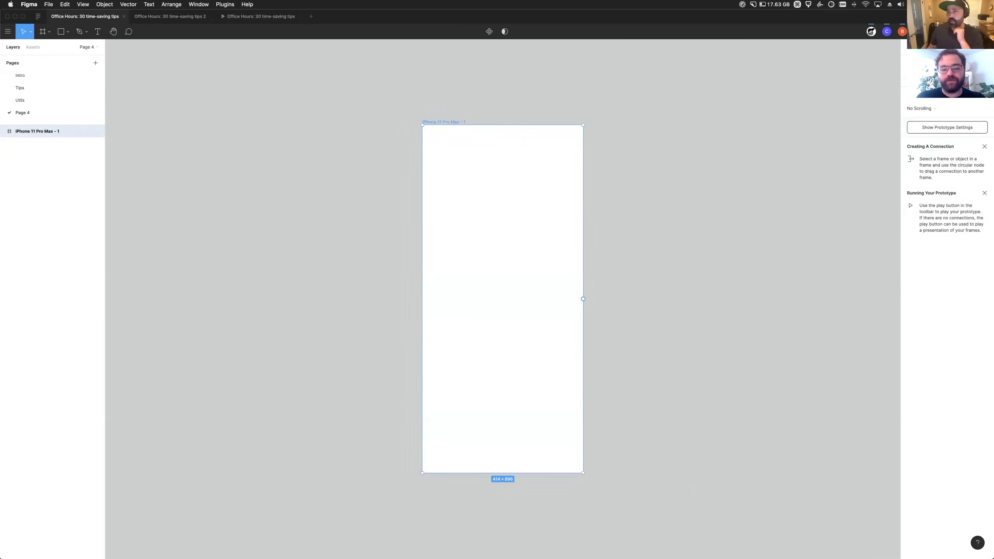
left_click(829, 116)
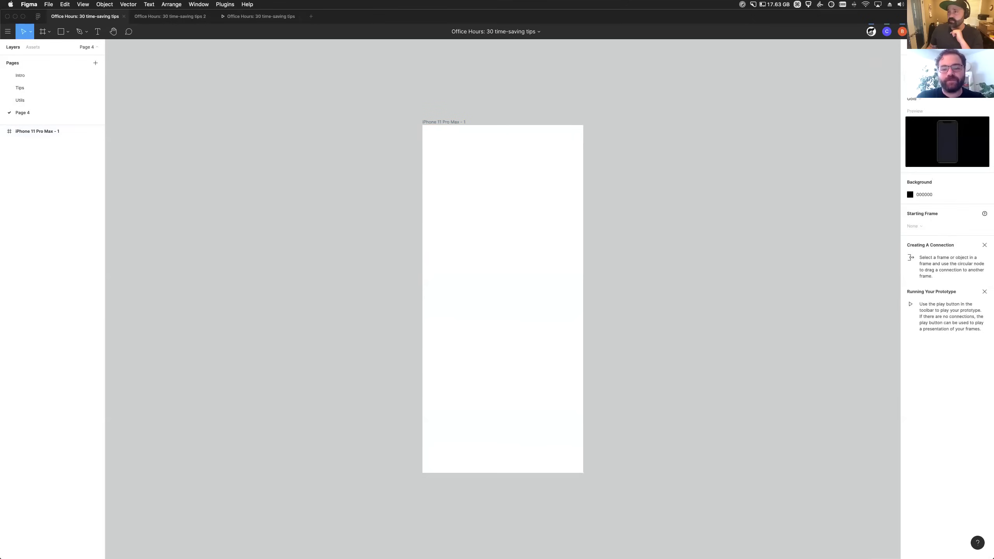
left_click(932, 77)
key("Escape")
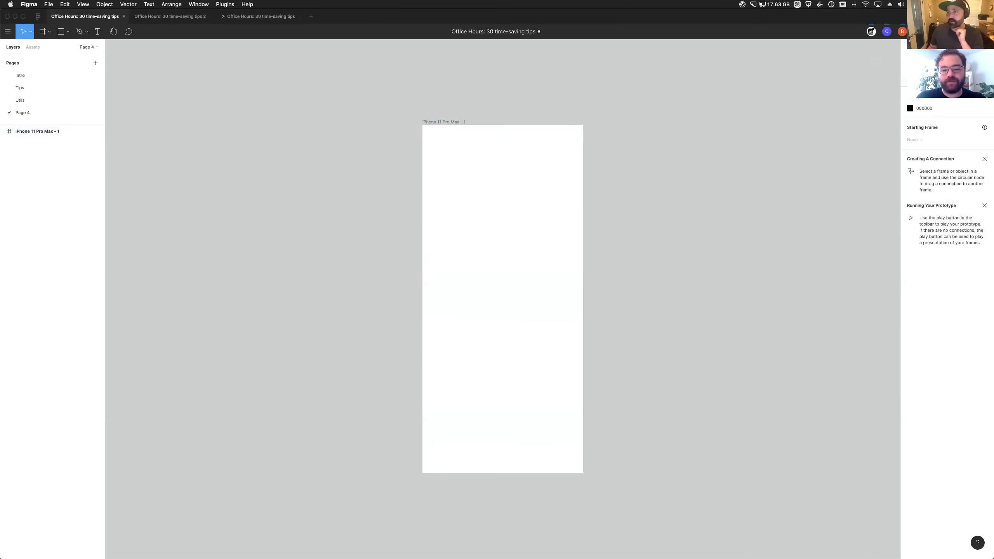
Step: Close the Office Hours presentation, present the iPhone 11 Pro Max frame without a device, and return to its design file
left_click(296, 18)
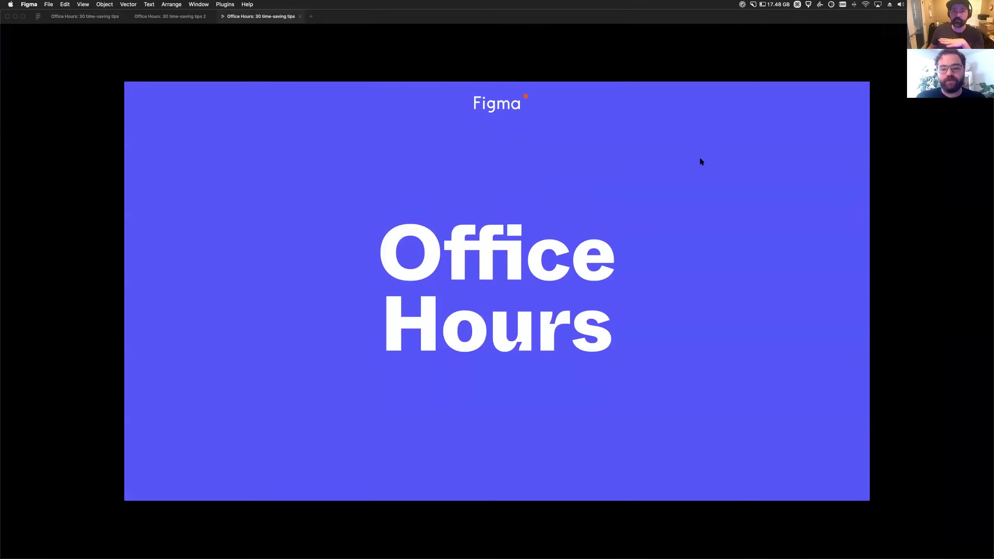
left_click(300, 16)
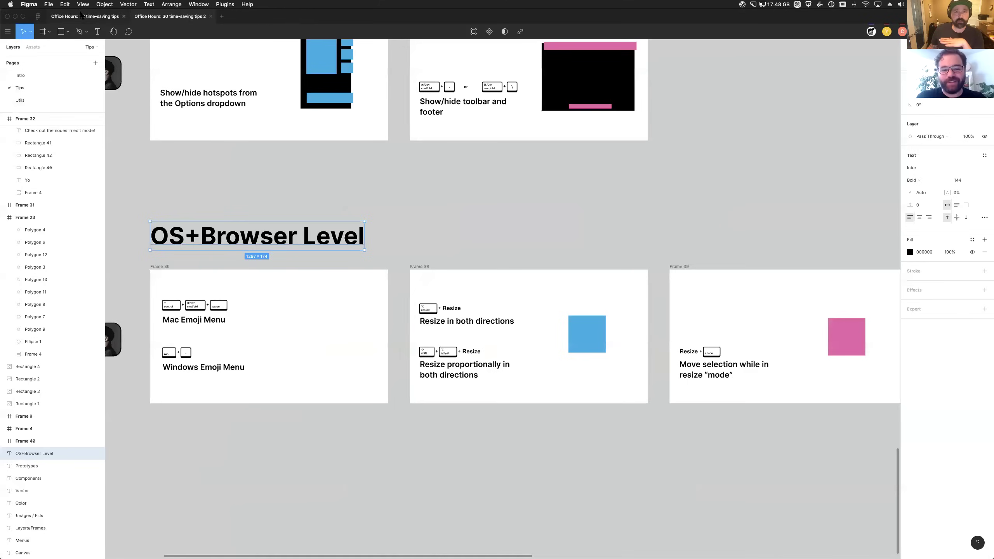
key("super+alt+Return")
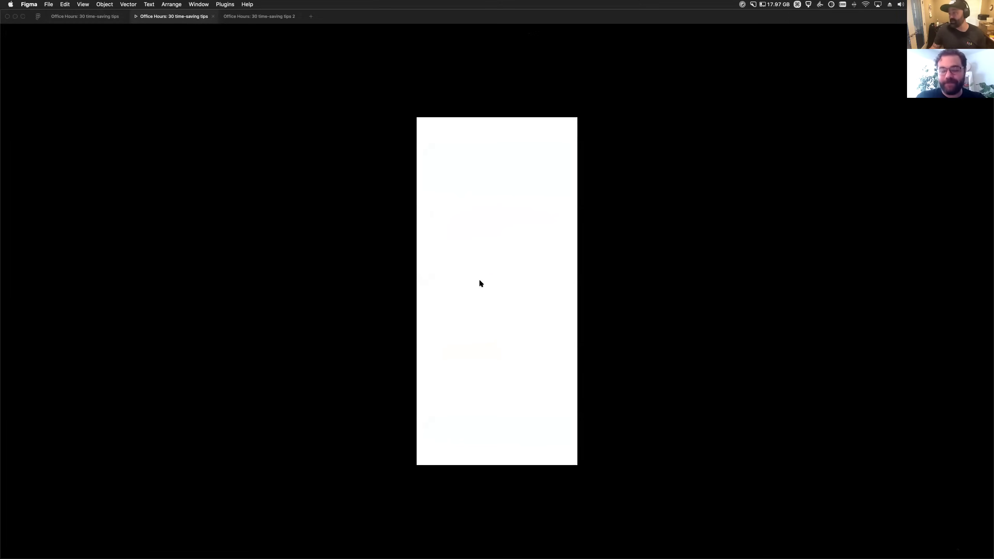
key("ctrl+shift+Tab")
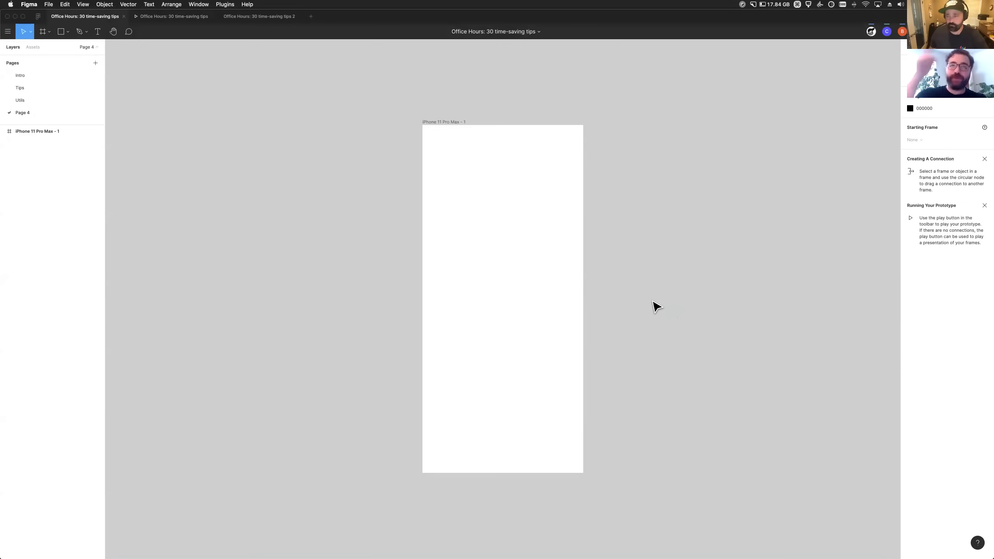
Step: Delete the iPhone 11 Pro Max frame from Page 4
left_click(67, 31)
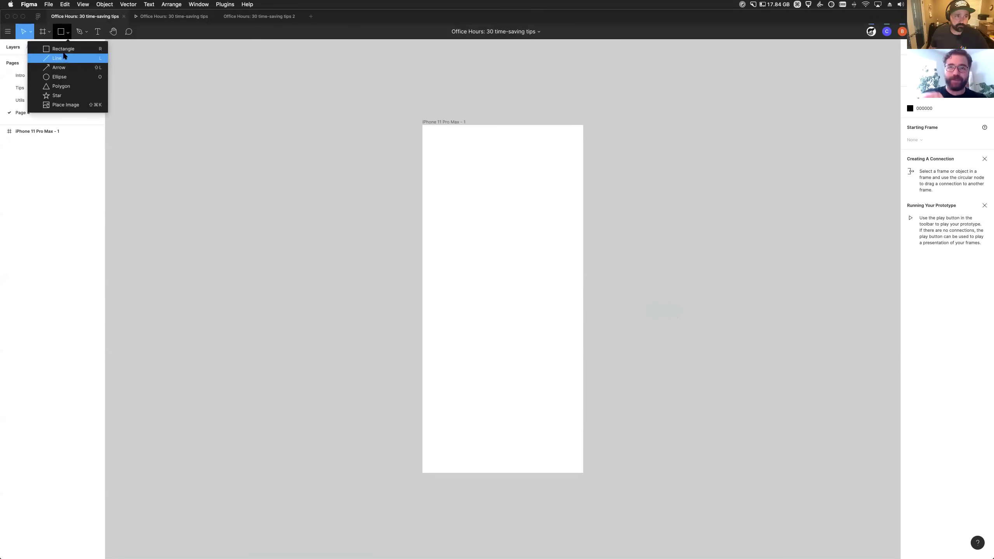
left_click(59, 46)
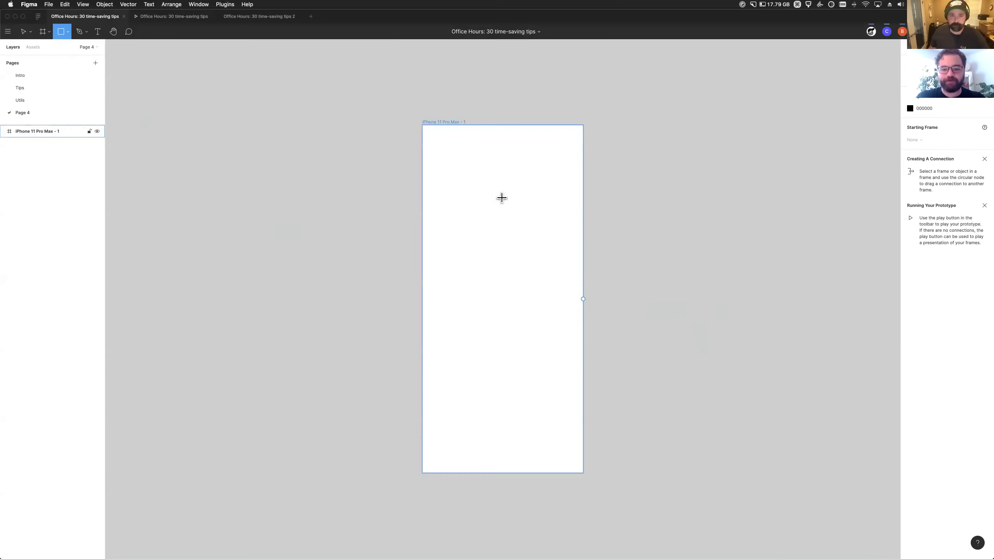
key("v")
left_click(435, 124)
key("Delete")
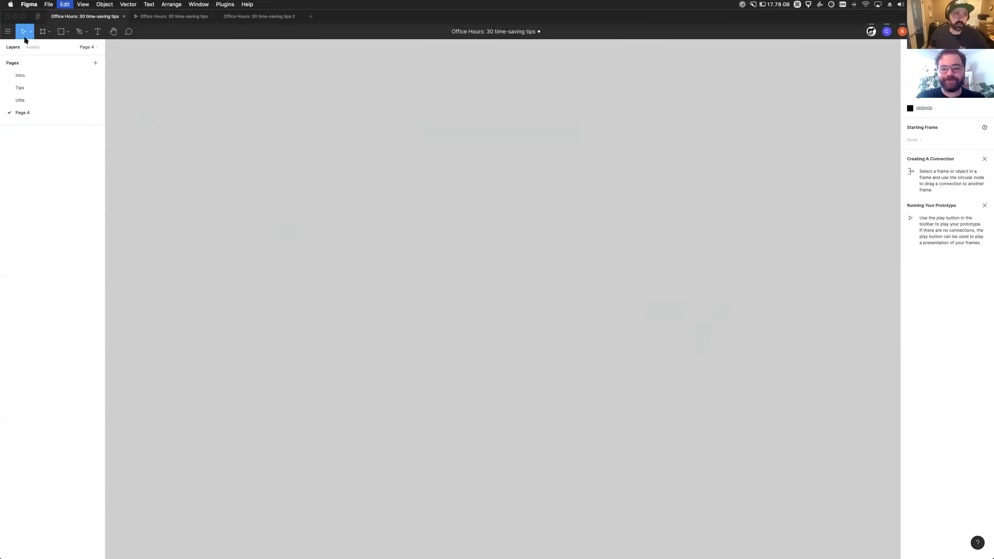
Step: Draw a rectangle about 880 by 415 on the empty canvas and move it to the middle of the view
left_click(60, 32)
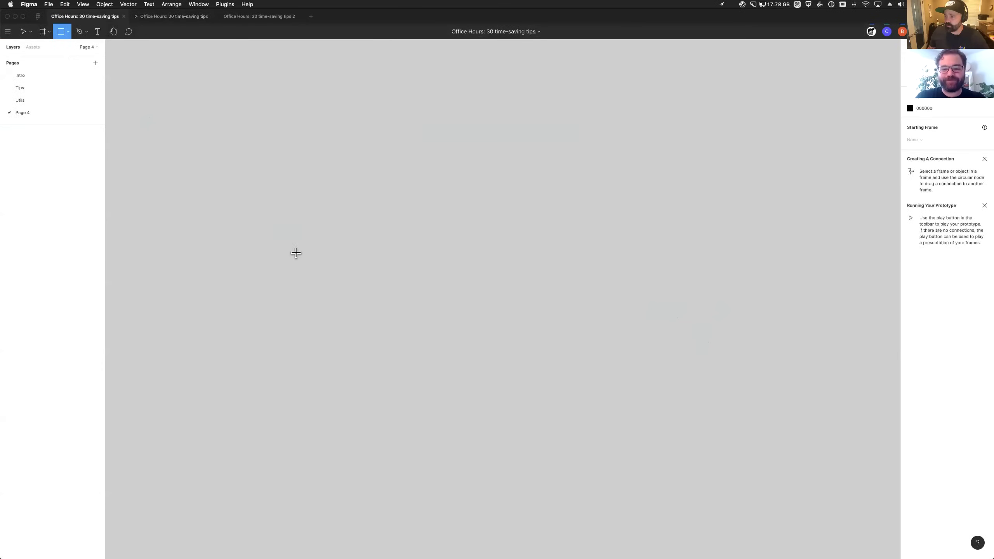
left_click_drag(243, 224, 586, 384)
left_click_drag(408, 317, 493, 322)
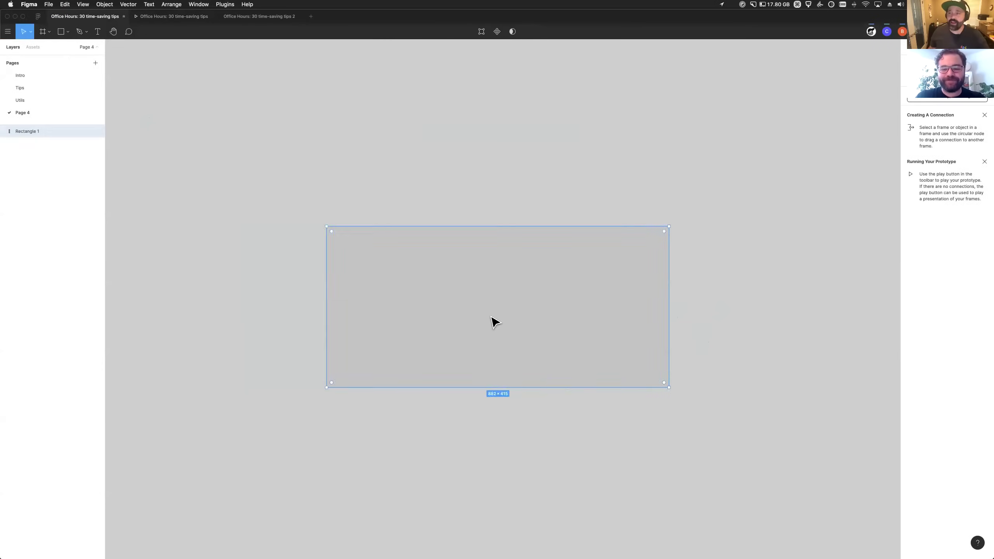
Step: Set the rectangle's fill to white (FFFFFF)
left_click(924, 168)
type("CA3232")
key("Return")
left_click(910, 167)
key("super+z")
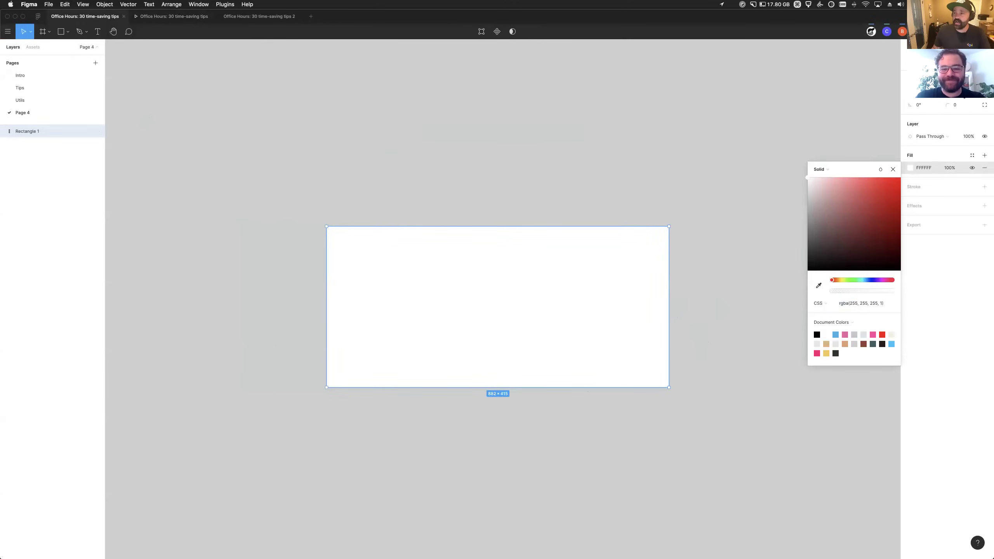
Step: Set the rectangle's corner radius to 32
left_click(958, 104)
type("40")
key("Return")
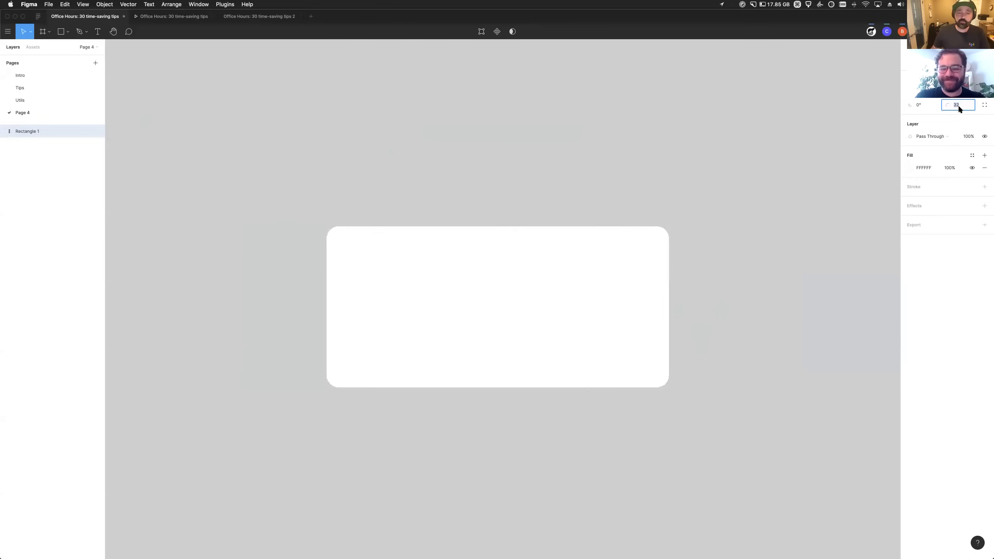
left_click(399, 404)
left_click(440, 388)
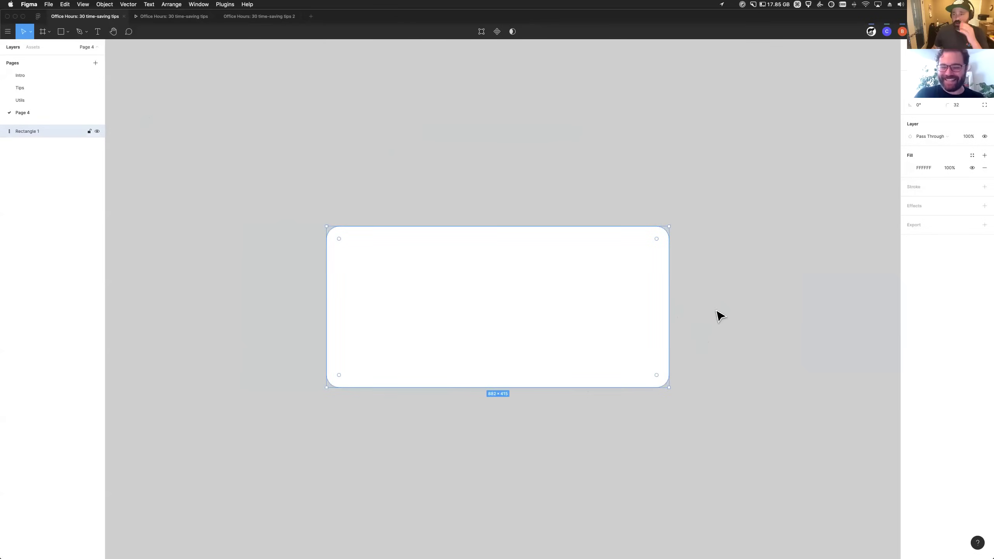
Step: Try a black inside stroke of 25 on the rectangle, and remove the stroke again
left_click(985, 188)
left_click(931, 211)
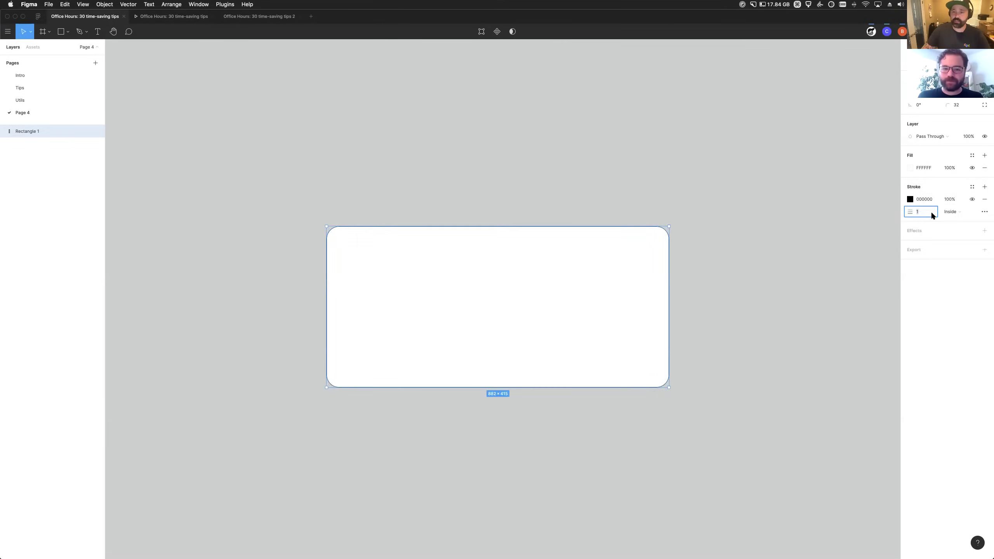
type("25")
key("Return")
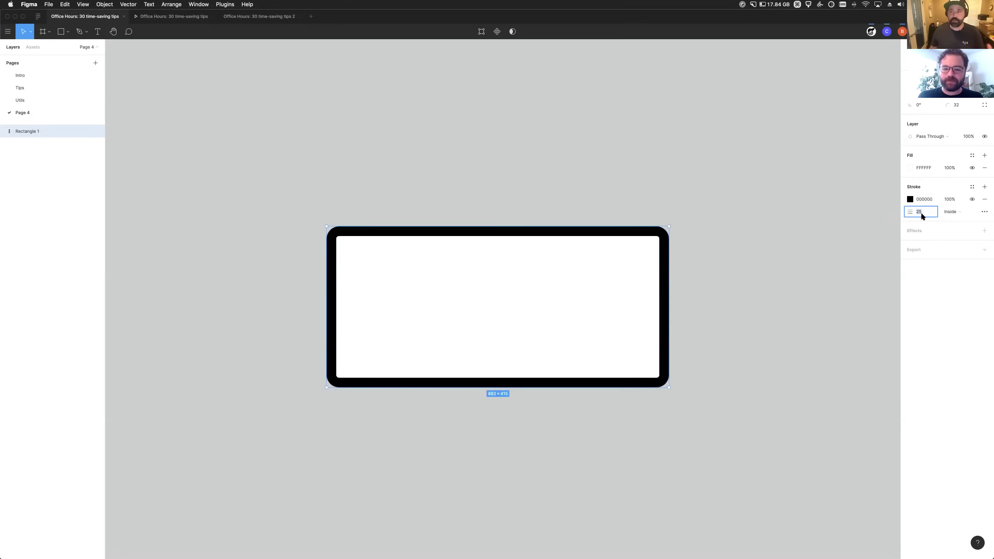
left_click(985, 199)
Step: Add a drop shadow to the rectangle and set its blur to 0
left_click(985, 205)
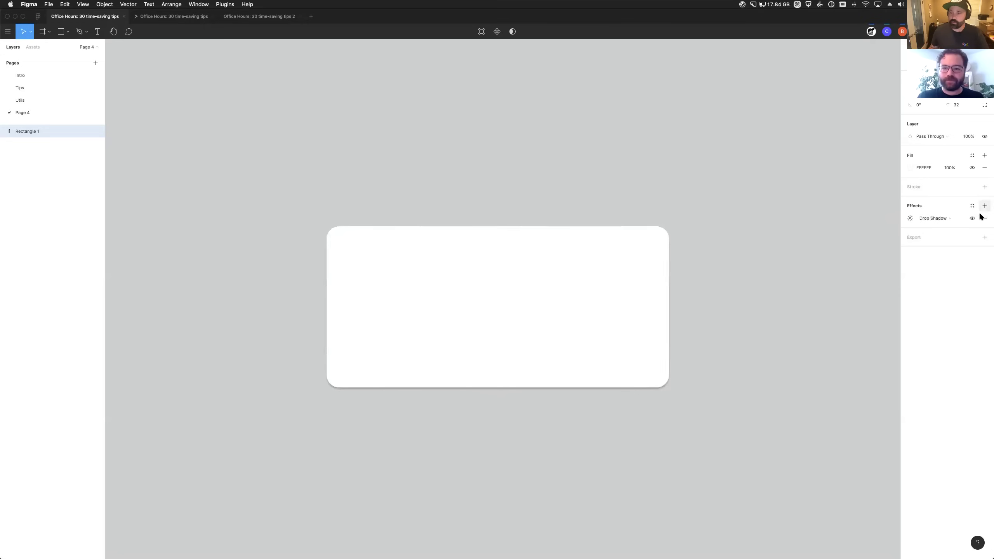
left_click(911, 219)
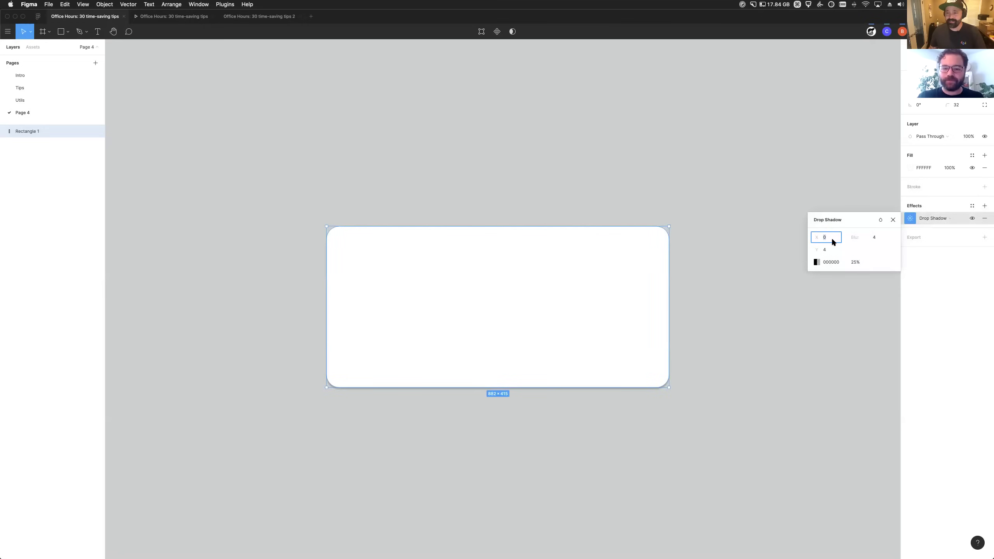
left_click(875, 239)
key("Tab")
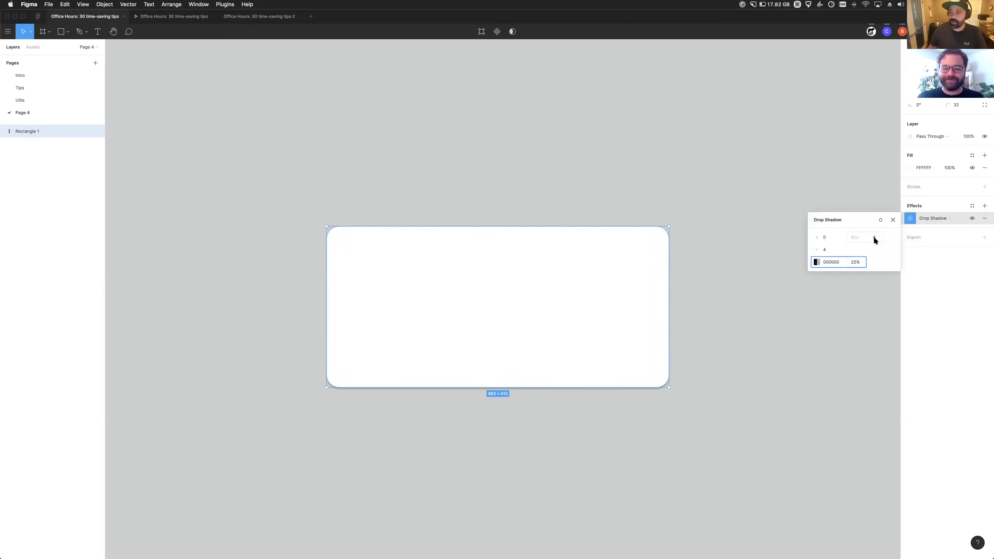
left_click(876, 238)
type("0")
Step: Raise the drop shadow's opacity to 95% and close its settings, keeping the rectangle selected
key("Tab")
key("shift+Up")
key("shift+Up")
key("shift+Up")
key("shift+Up")
key("shift+Up")
key("shift+Up")
key("shift+Up")
key("Return")
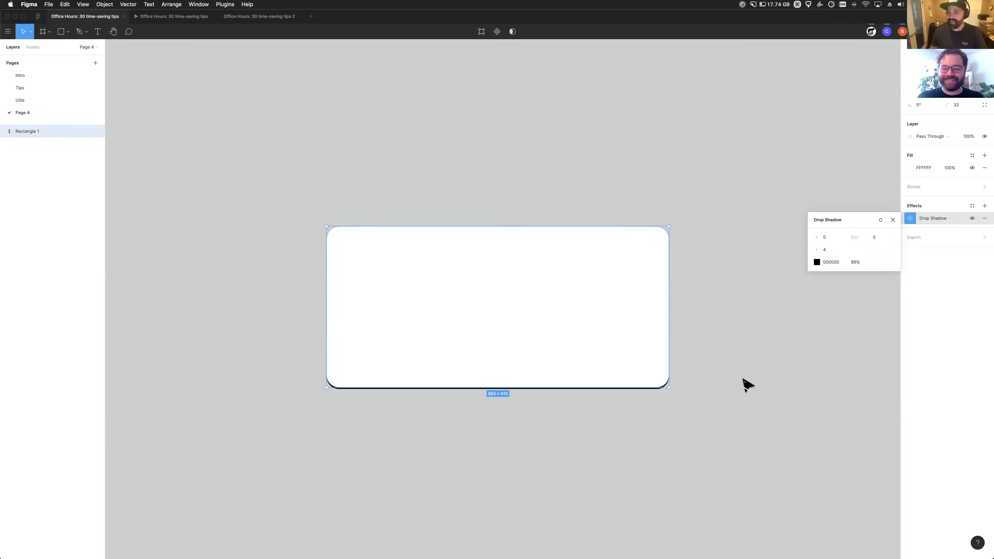
left_click(748, 385)
left_click(561, 378)
Step: Narrow the rectangle to about 805 wide from its far edge, shift it slightly up, and deselect it
scroll(560, 372, "up", 3)
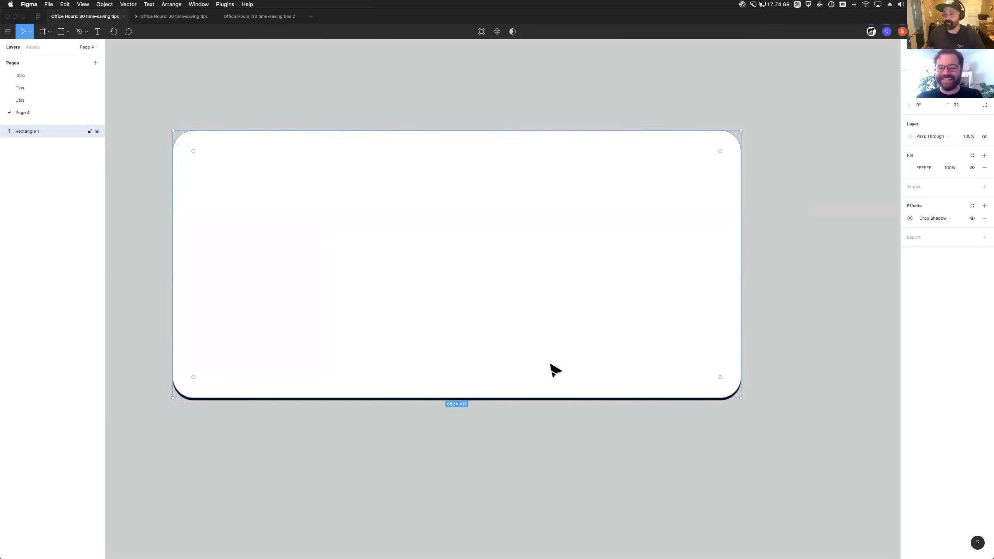
scroll(556, 370, "left", 3)
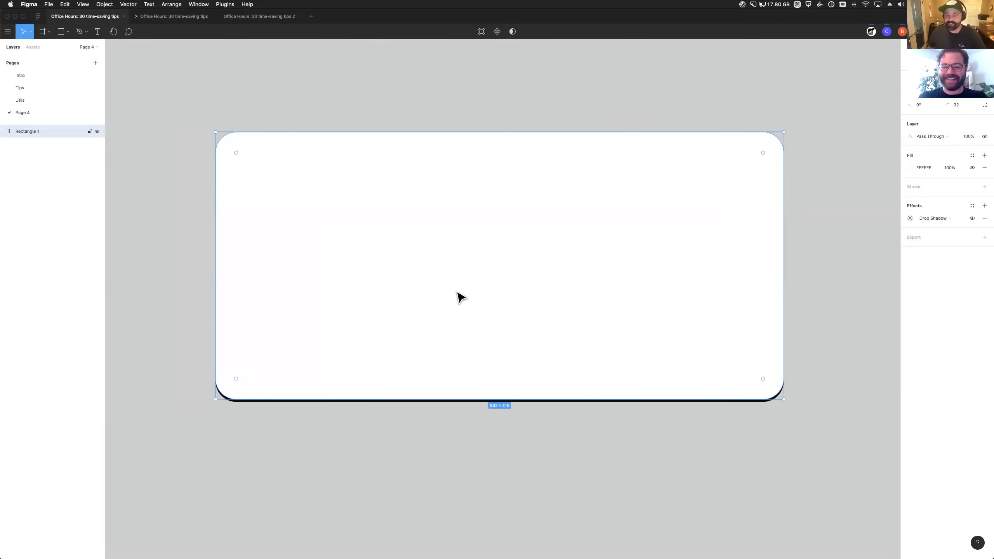
left_click_drag(784, 357, 734, 356)
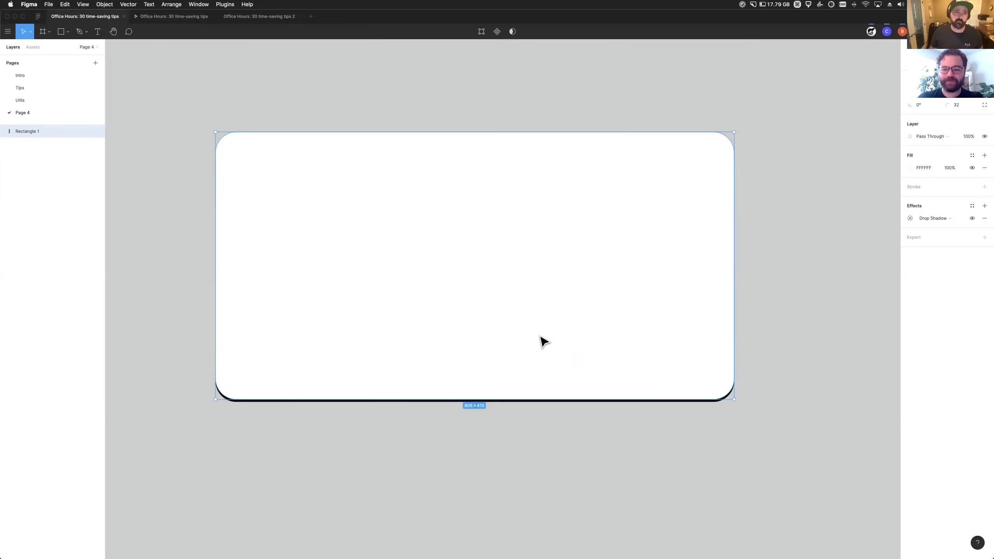
left_click_drag(541, 340, 533, 338)
left_click(301, 422)
left_click(258, 374)
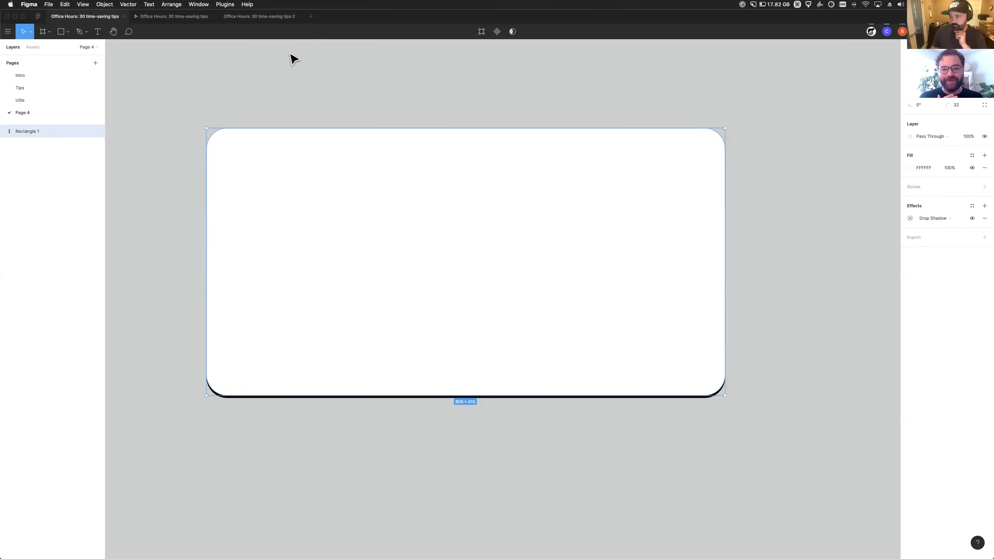
left_click(201, 80)
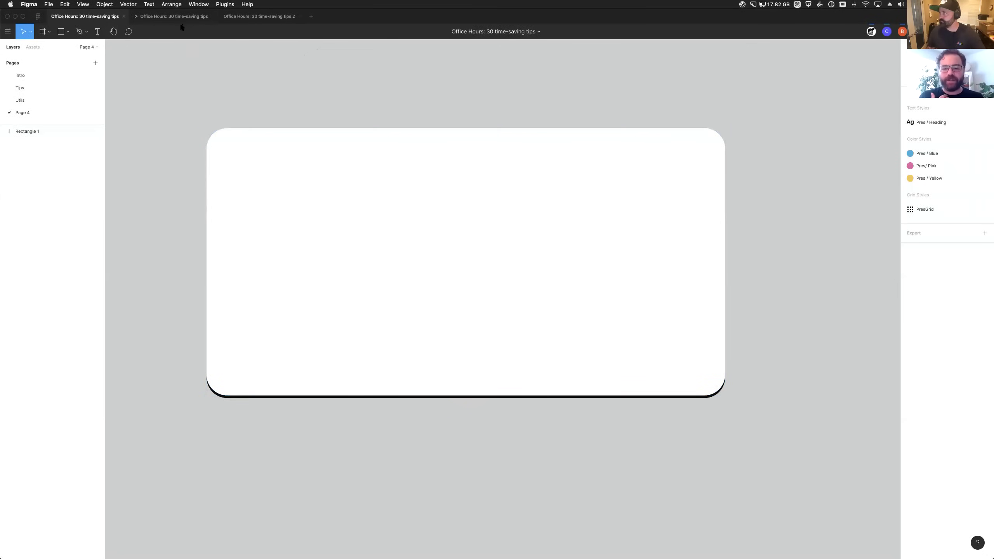
Step: Close the blank prototype presentation and return to the Office Hours: 30 time-saving tips design file
left_click(183, 19)
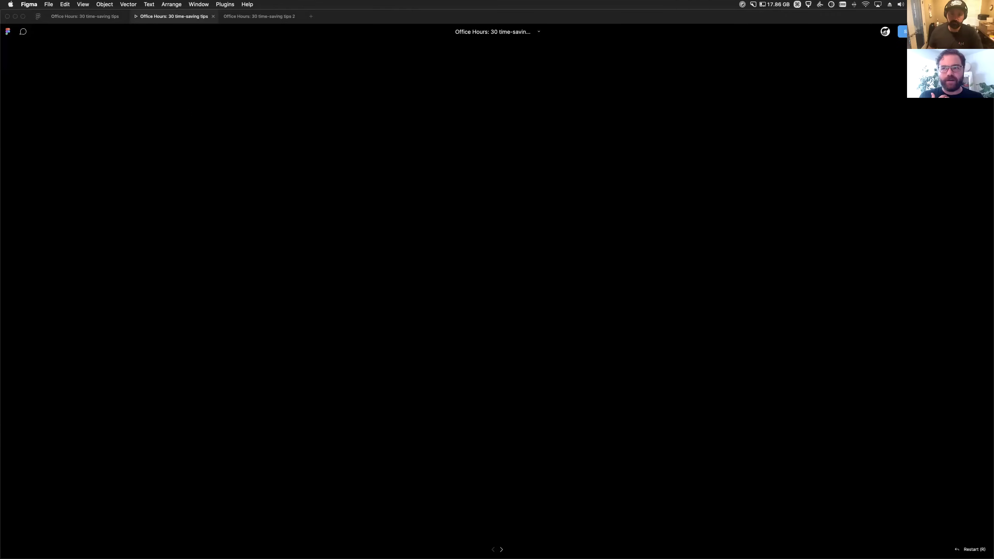
left_click(212, 17)
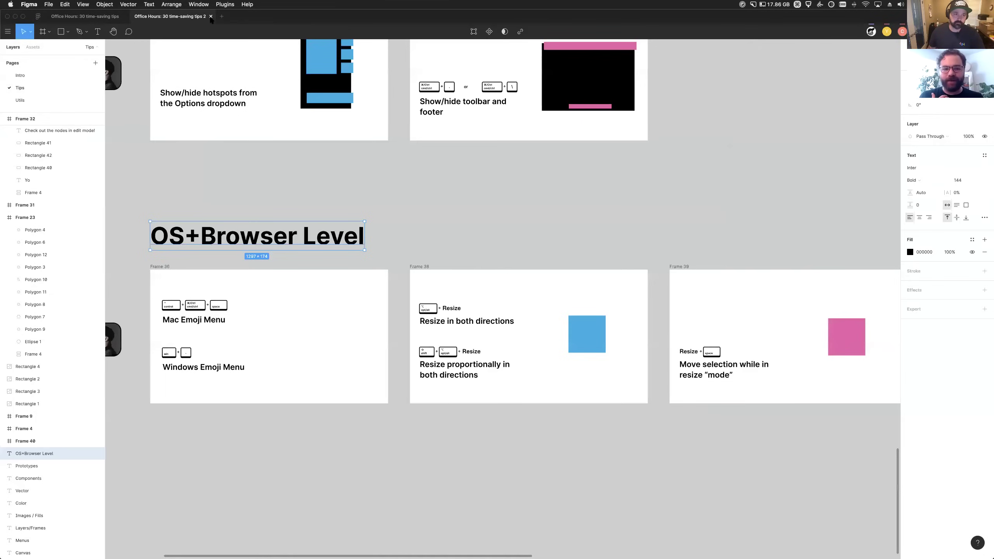
left_click(85, 16)
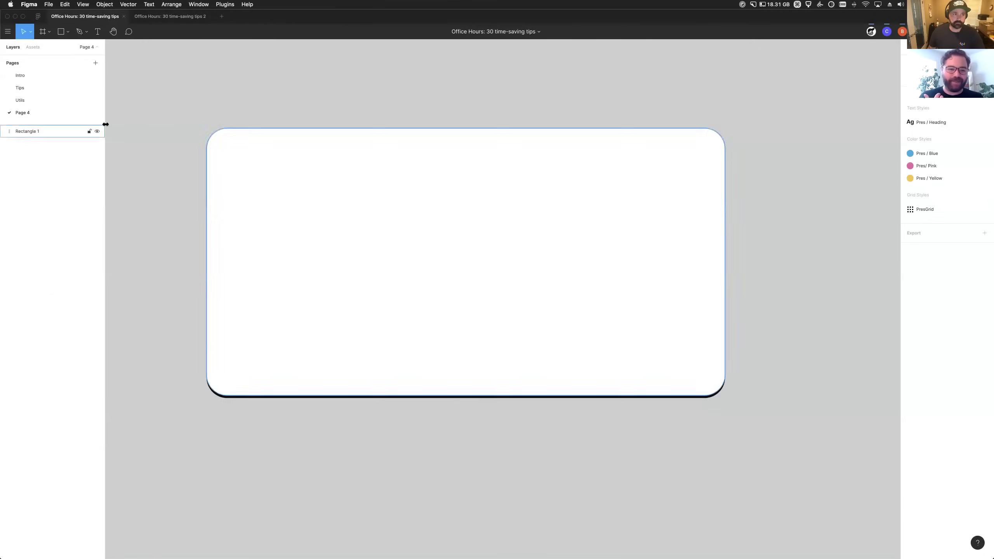
Step: Open the Intro page and present the Office Hours/Closing slide
left_click(34, 87)
left_click(37, 76)
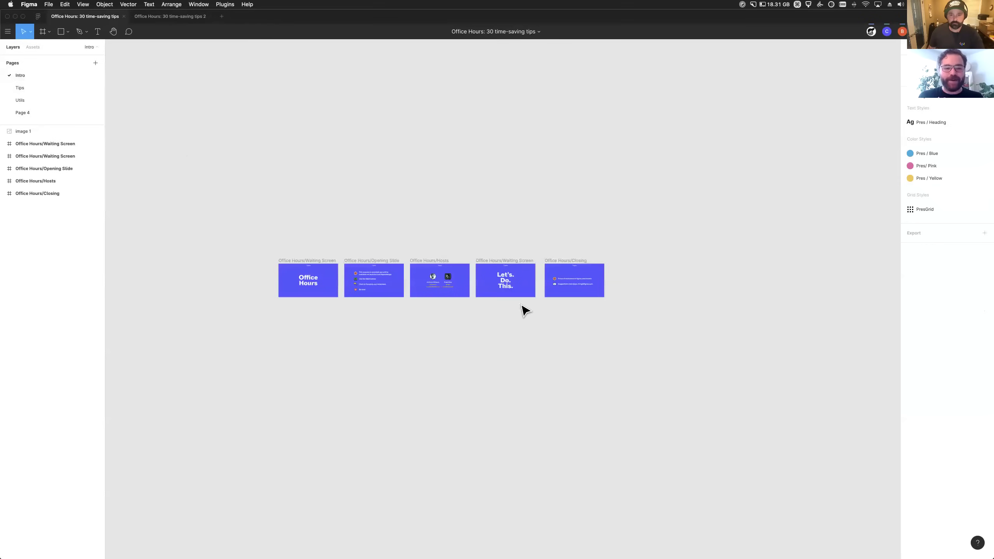
left_click(567, 296)
scroll(568, 302, "up", 3)
scroll(583, 391, "up", 5)
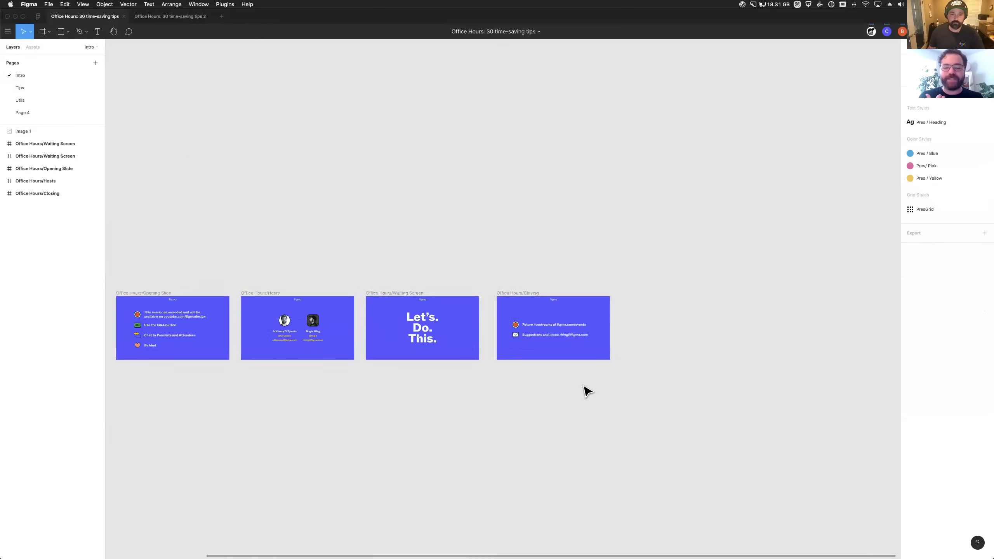
left_click(515, 281)
key("super+alt+Return")
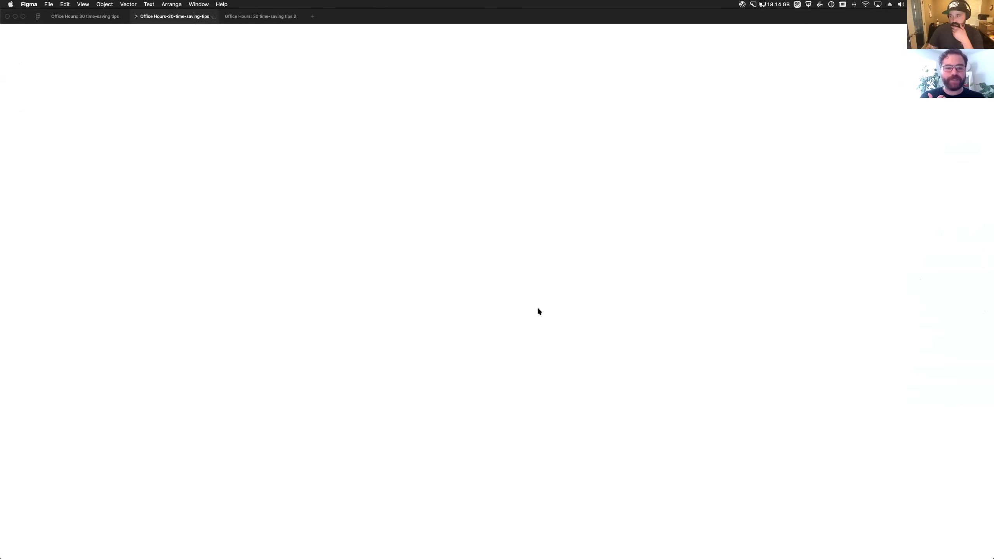